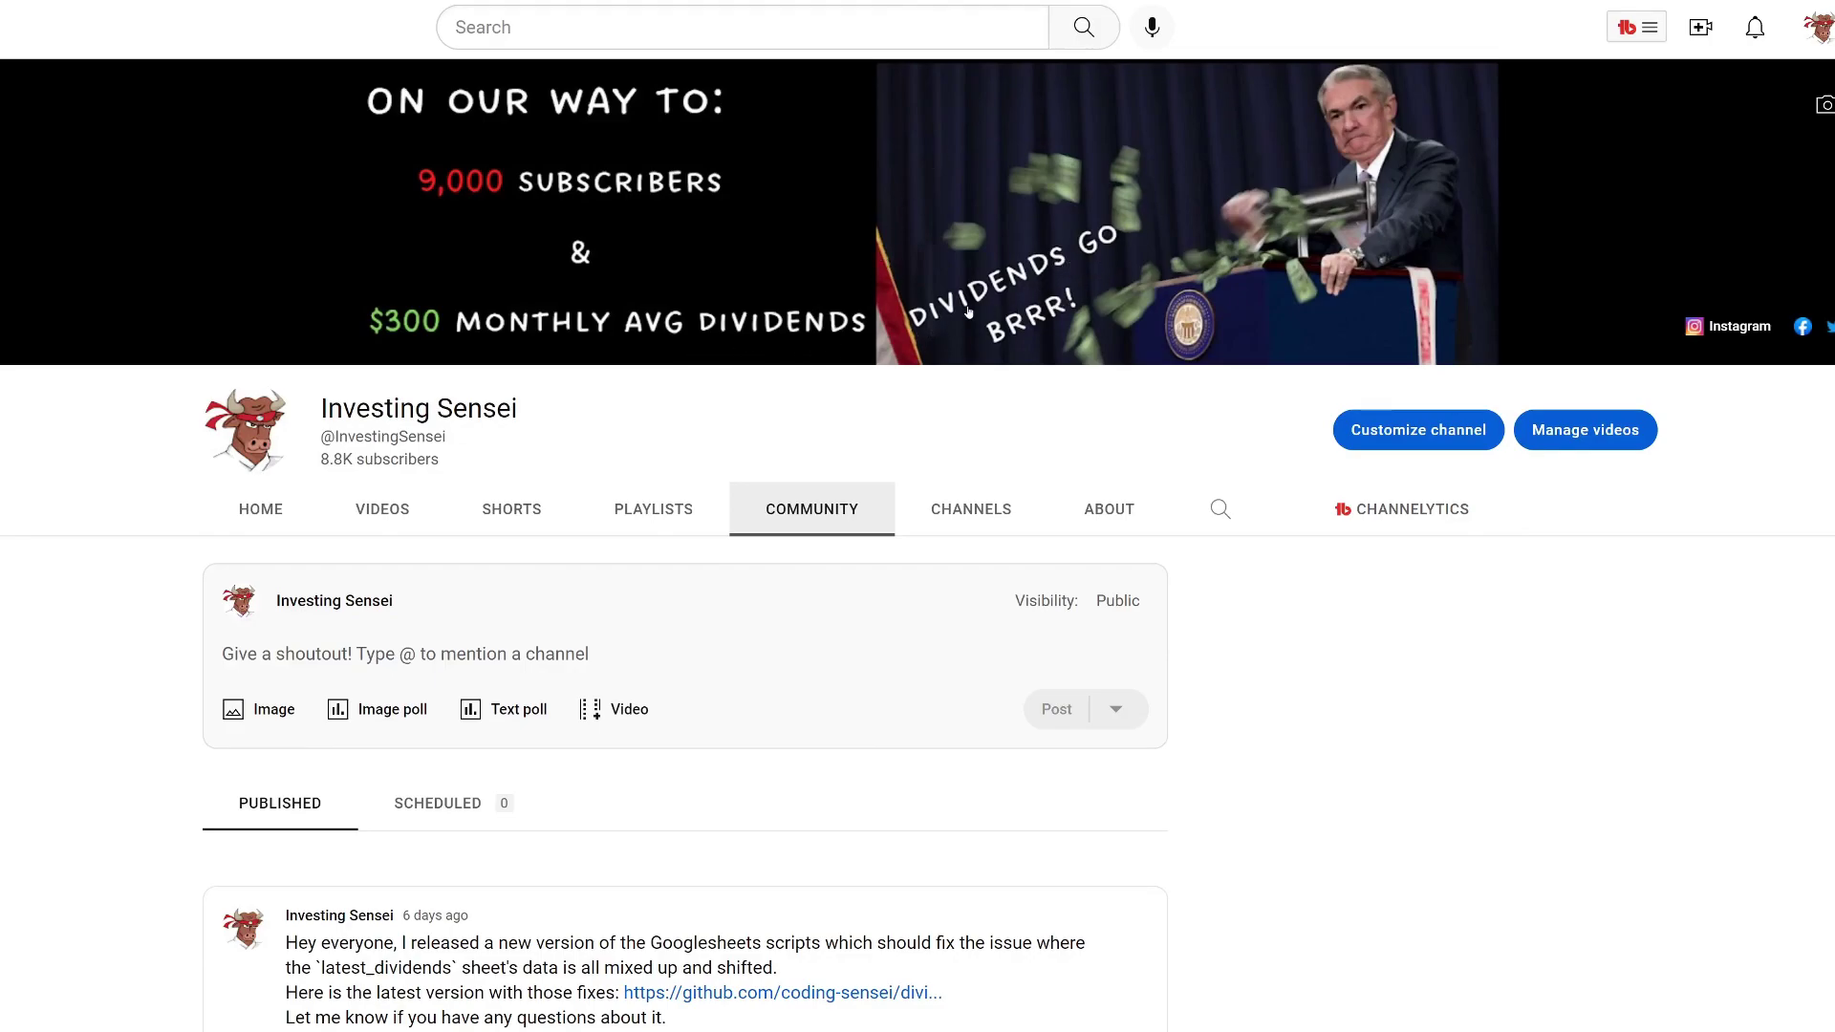
Read the channel's published community posts about the updated Google Sheets scripts and the December dividend raises.
{"action": "scroll", "coordinate": [863, 732], "scroll_direction": "down", "scroll_amount": 1}
{"action": "scroll", "coordinate": [863, 732], "scroll_direction": "down", "scroll_amount": 2}
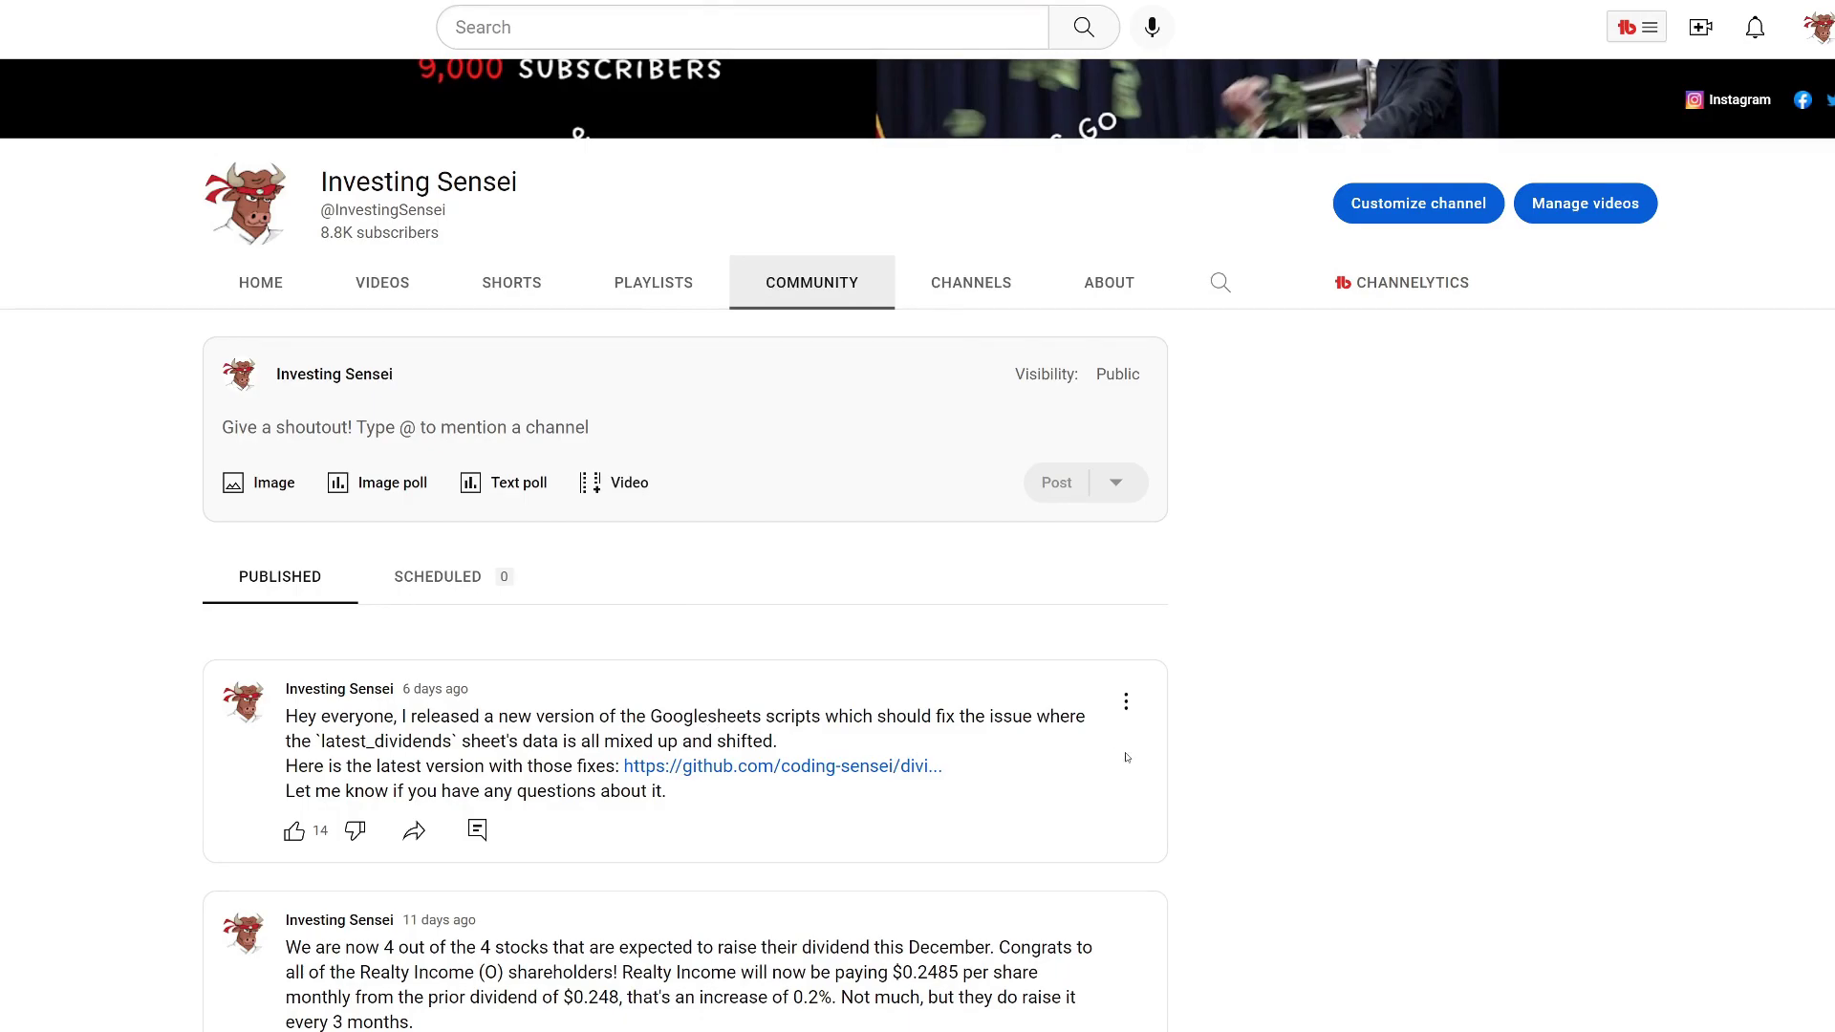
{"action": "mouse_move", "coordinate": [1118, 725]}
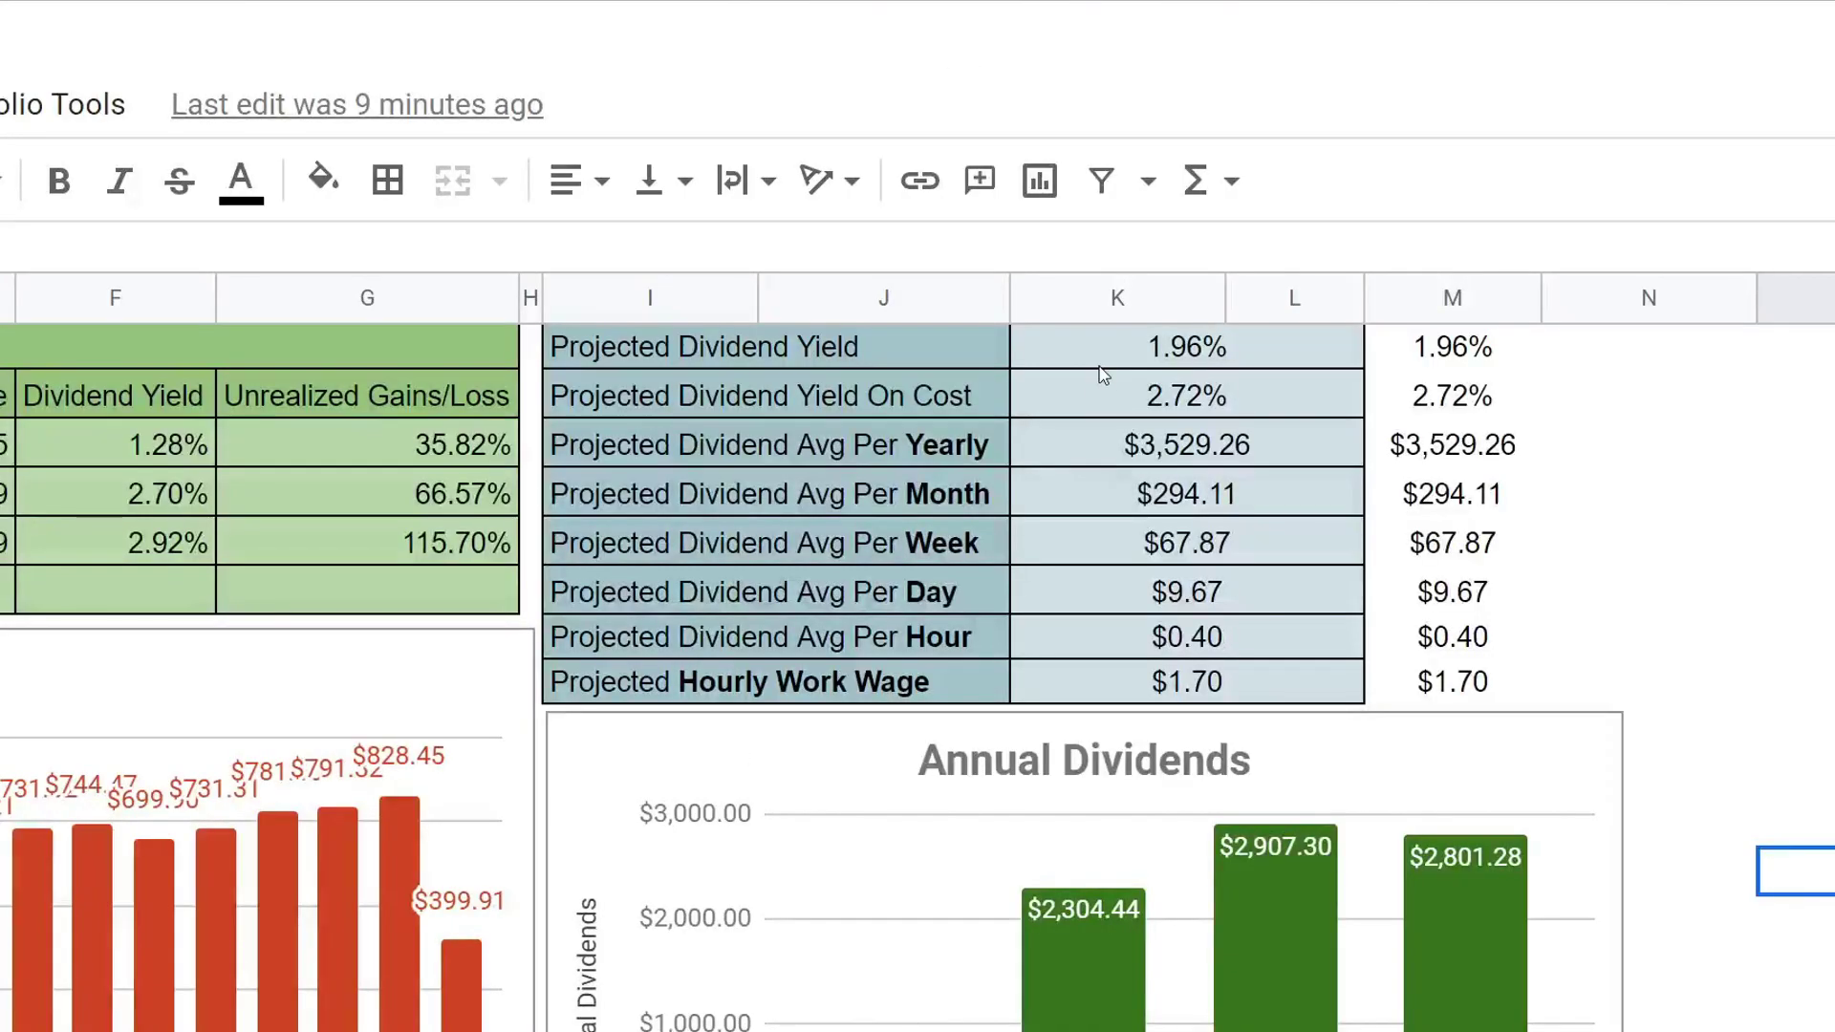
Examine the projected dividend yield and average dividend figures in the Google Sheets portfolio summary, including the monthly average row.
{"action": "left_click_drag", "start_coordinate": [1103, 357], "coordinate": [1109, 734]}
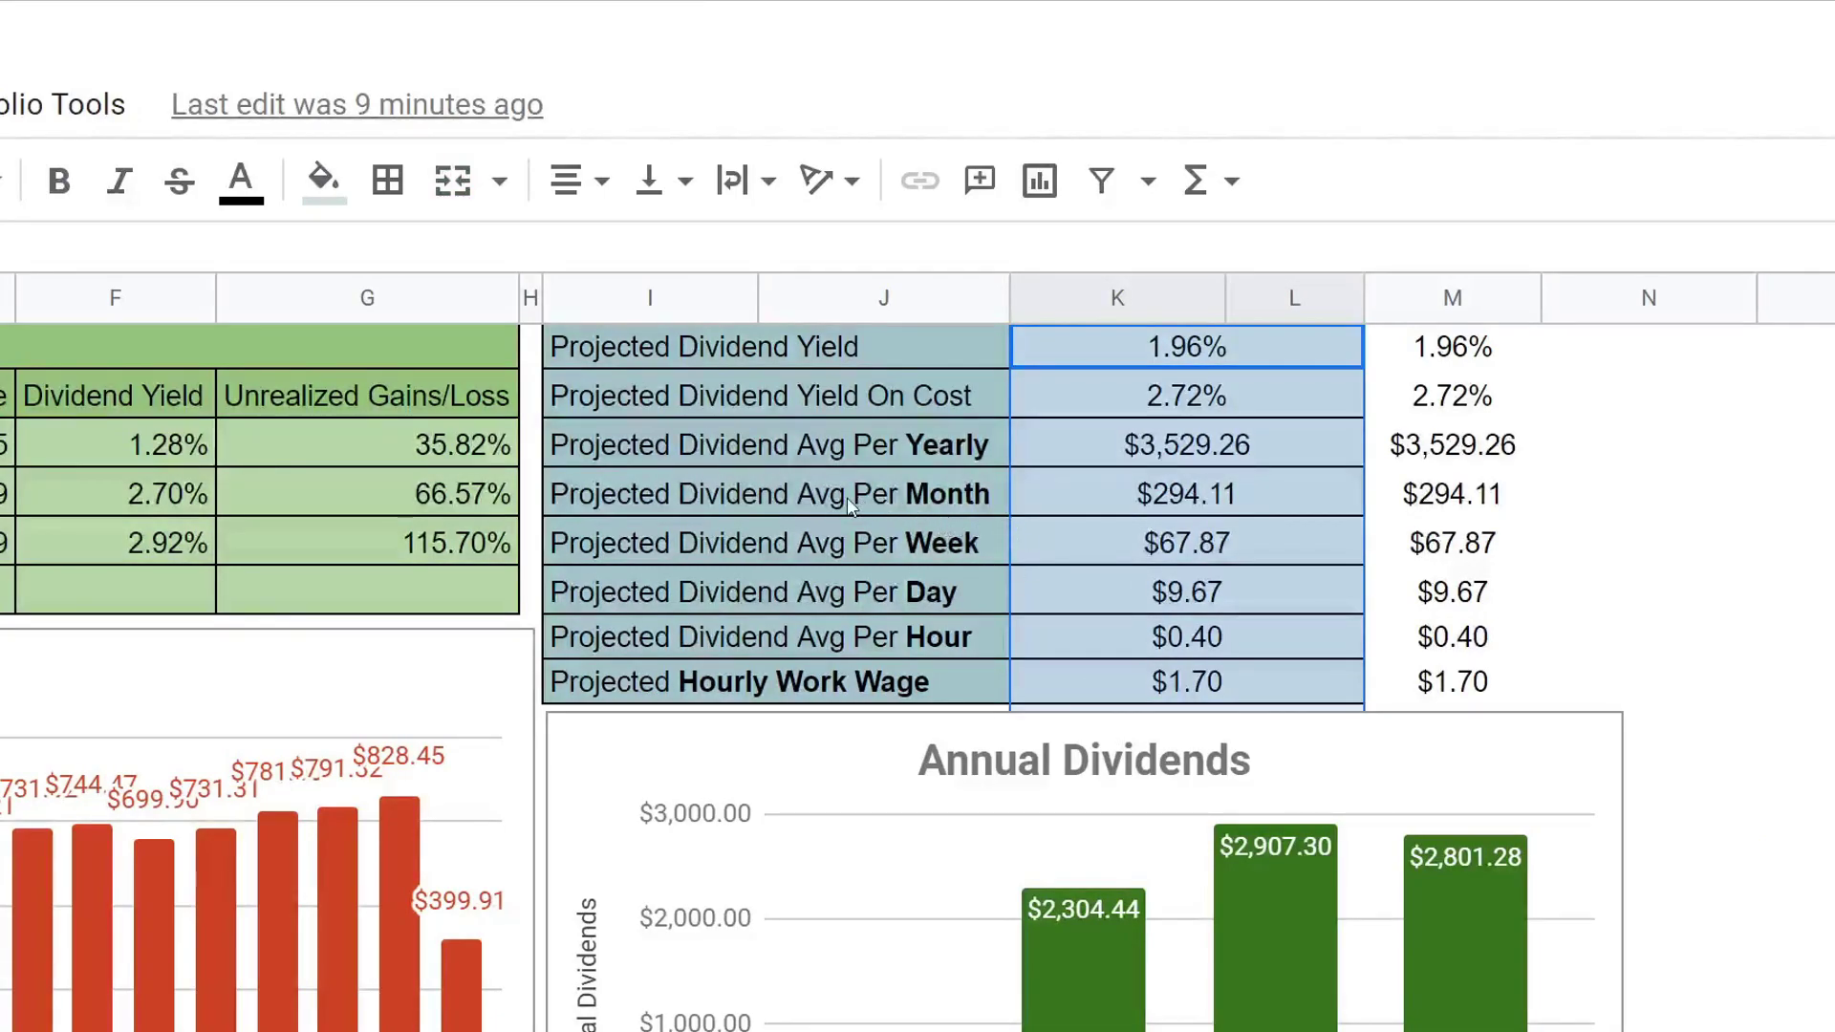
{"action": "left_click_drag", "start_coordinate": [847, 497], "coordinate": [1421, 507]}
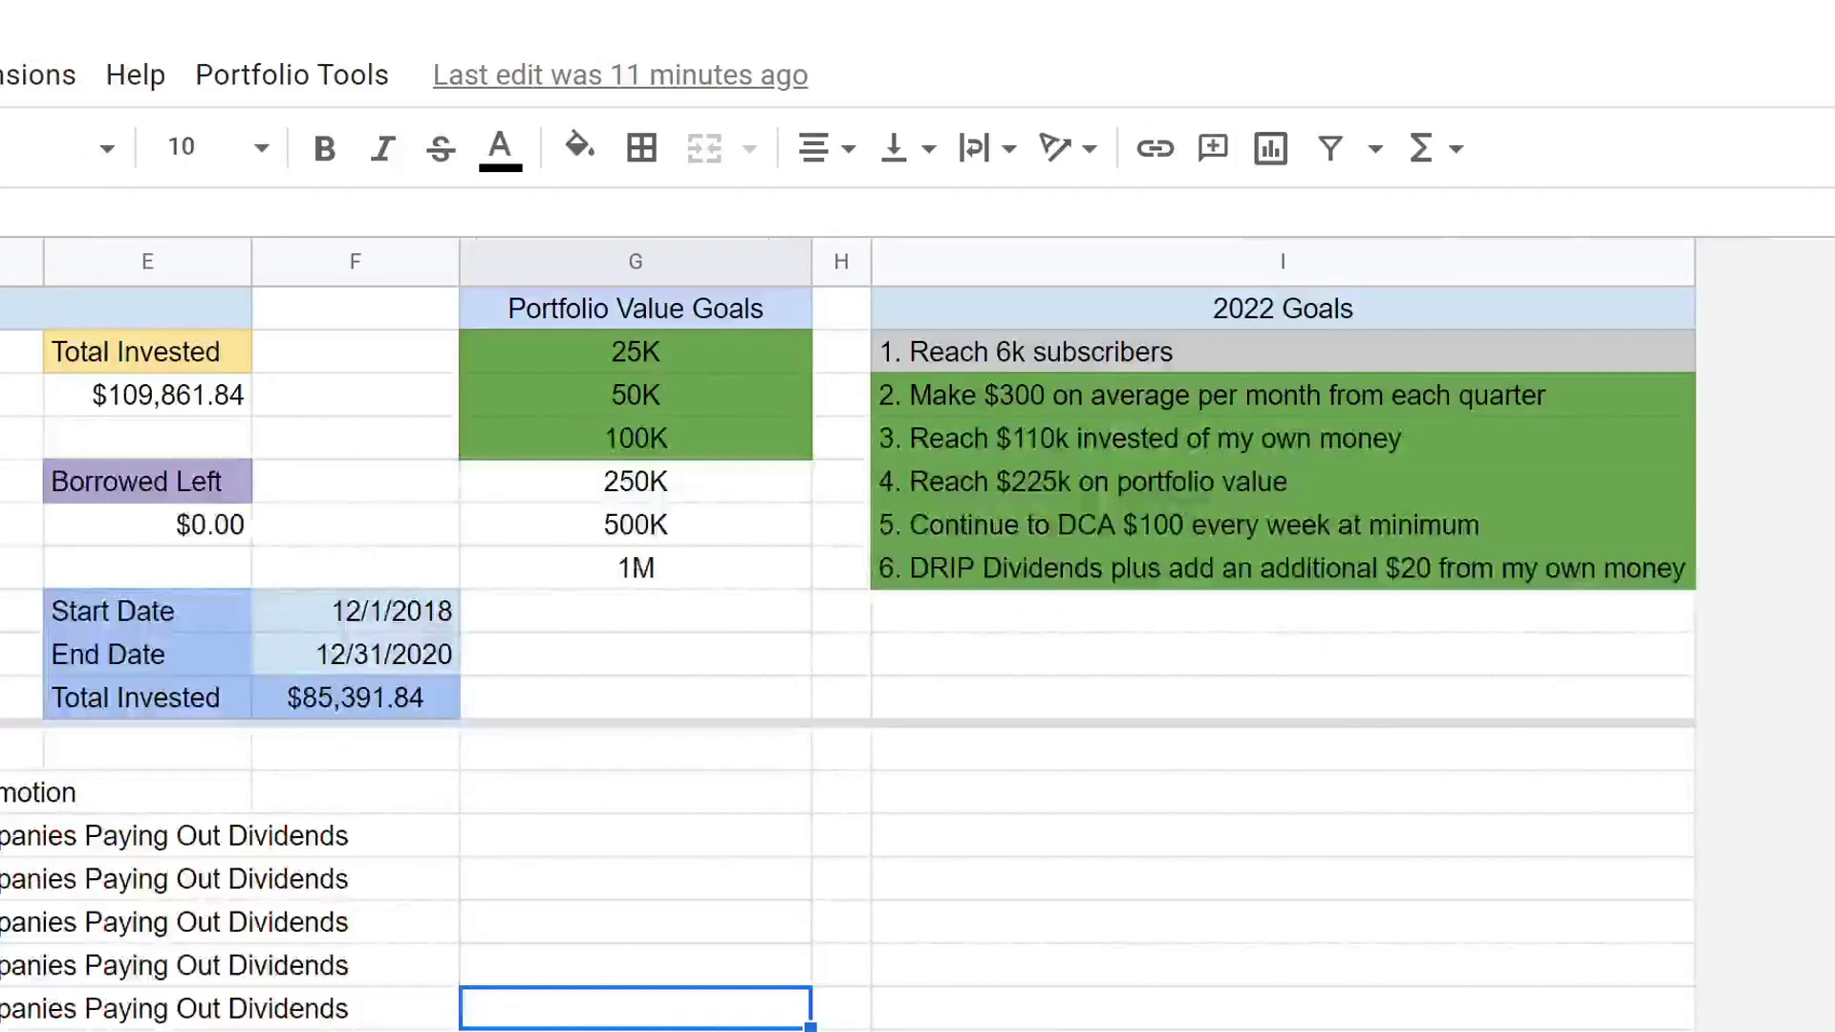
Review the six entries in the 2022 Goals list one by one, comparing the invested-money goal with the Total Invested cell.
{"action": "left_click", "coordinate": [922, 360]}
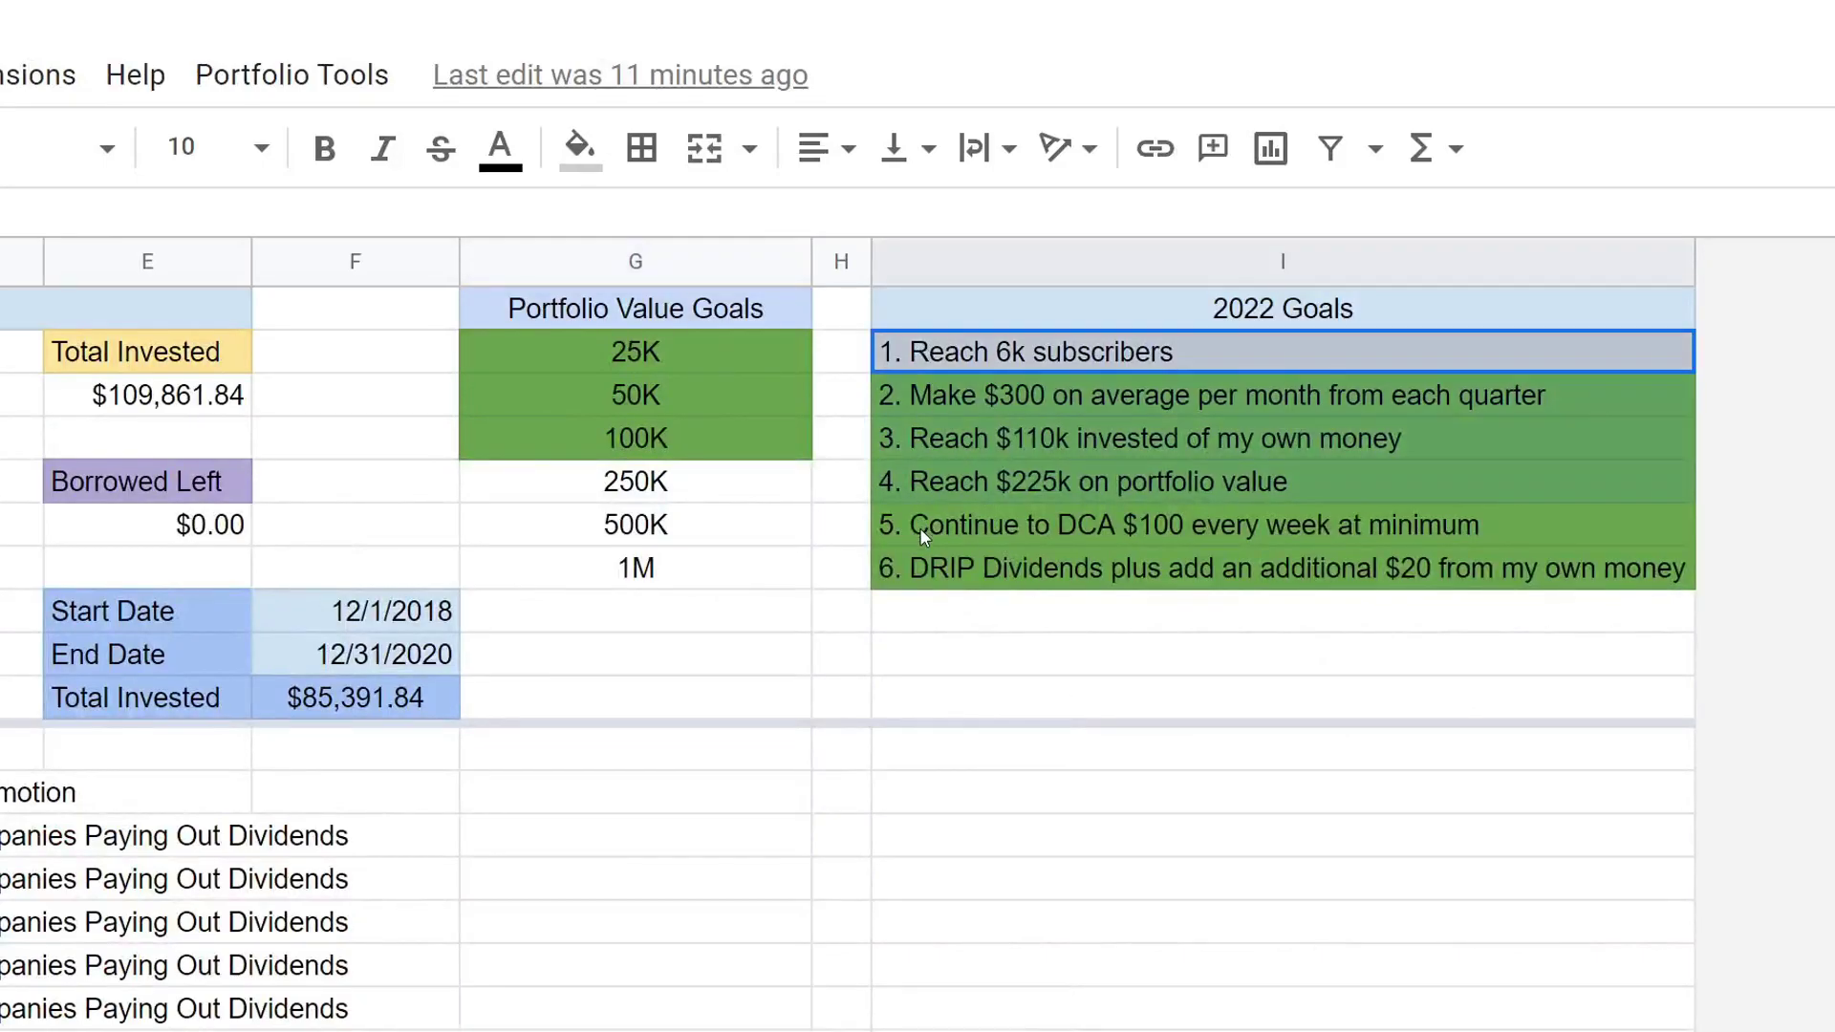
{"action": "left_click", "coordinate": [919, 558], "text": "shift"}
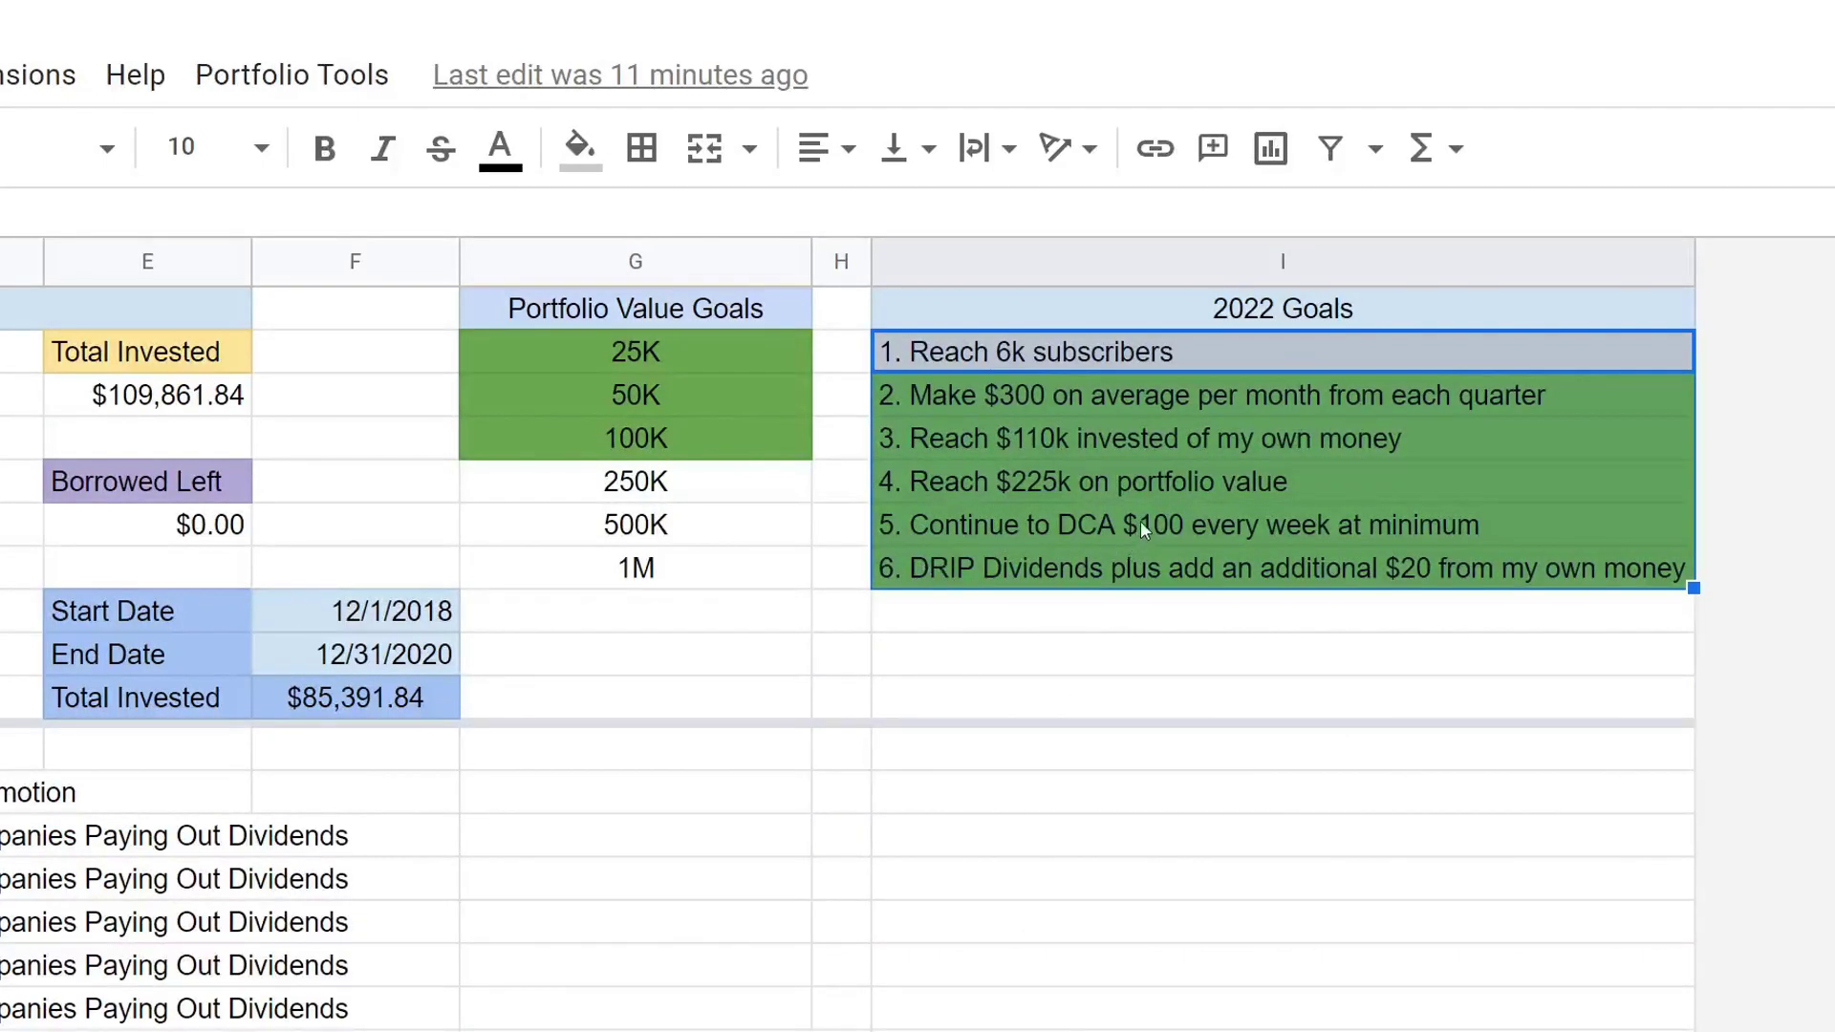
{"action": "left_click", "coordinate": [1197, 359]}
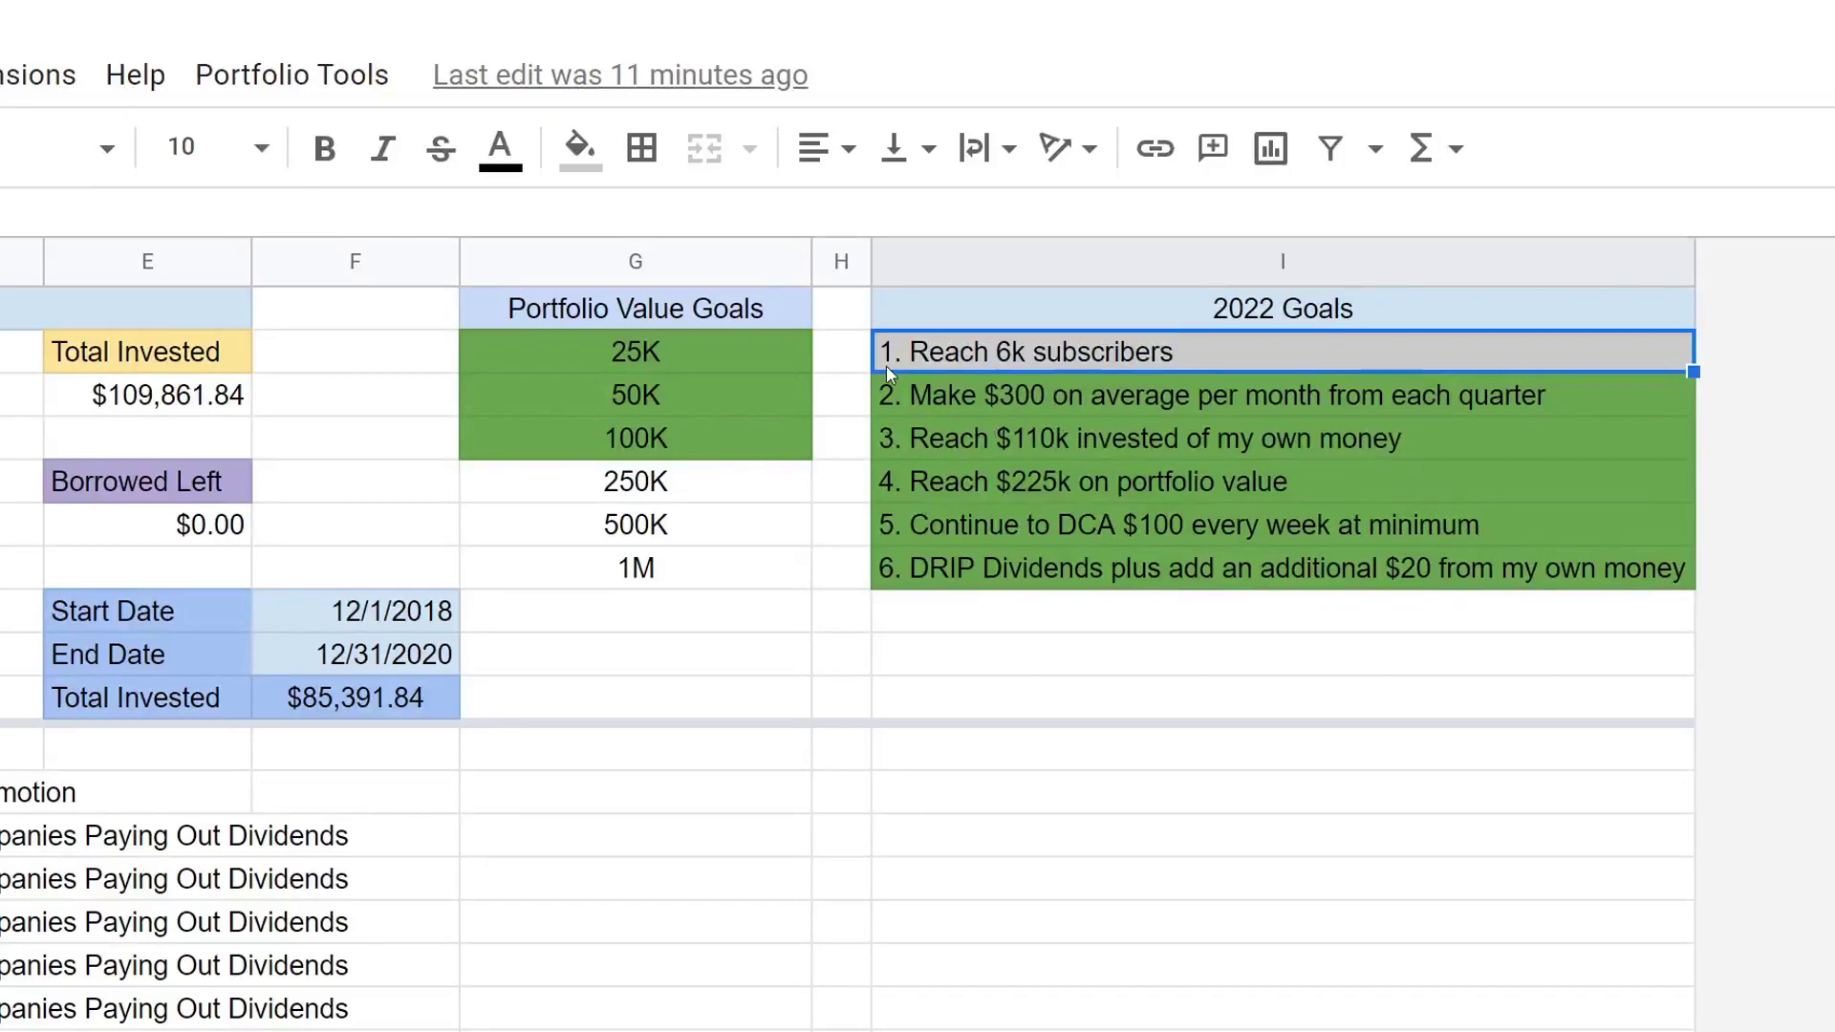
{"action": "left_click", "coordinate": [931, 400]}
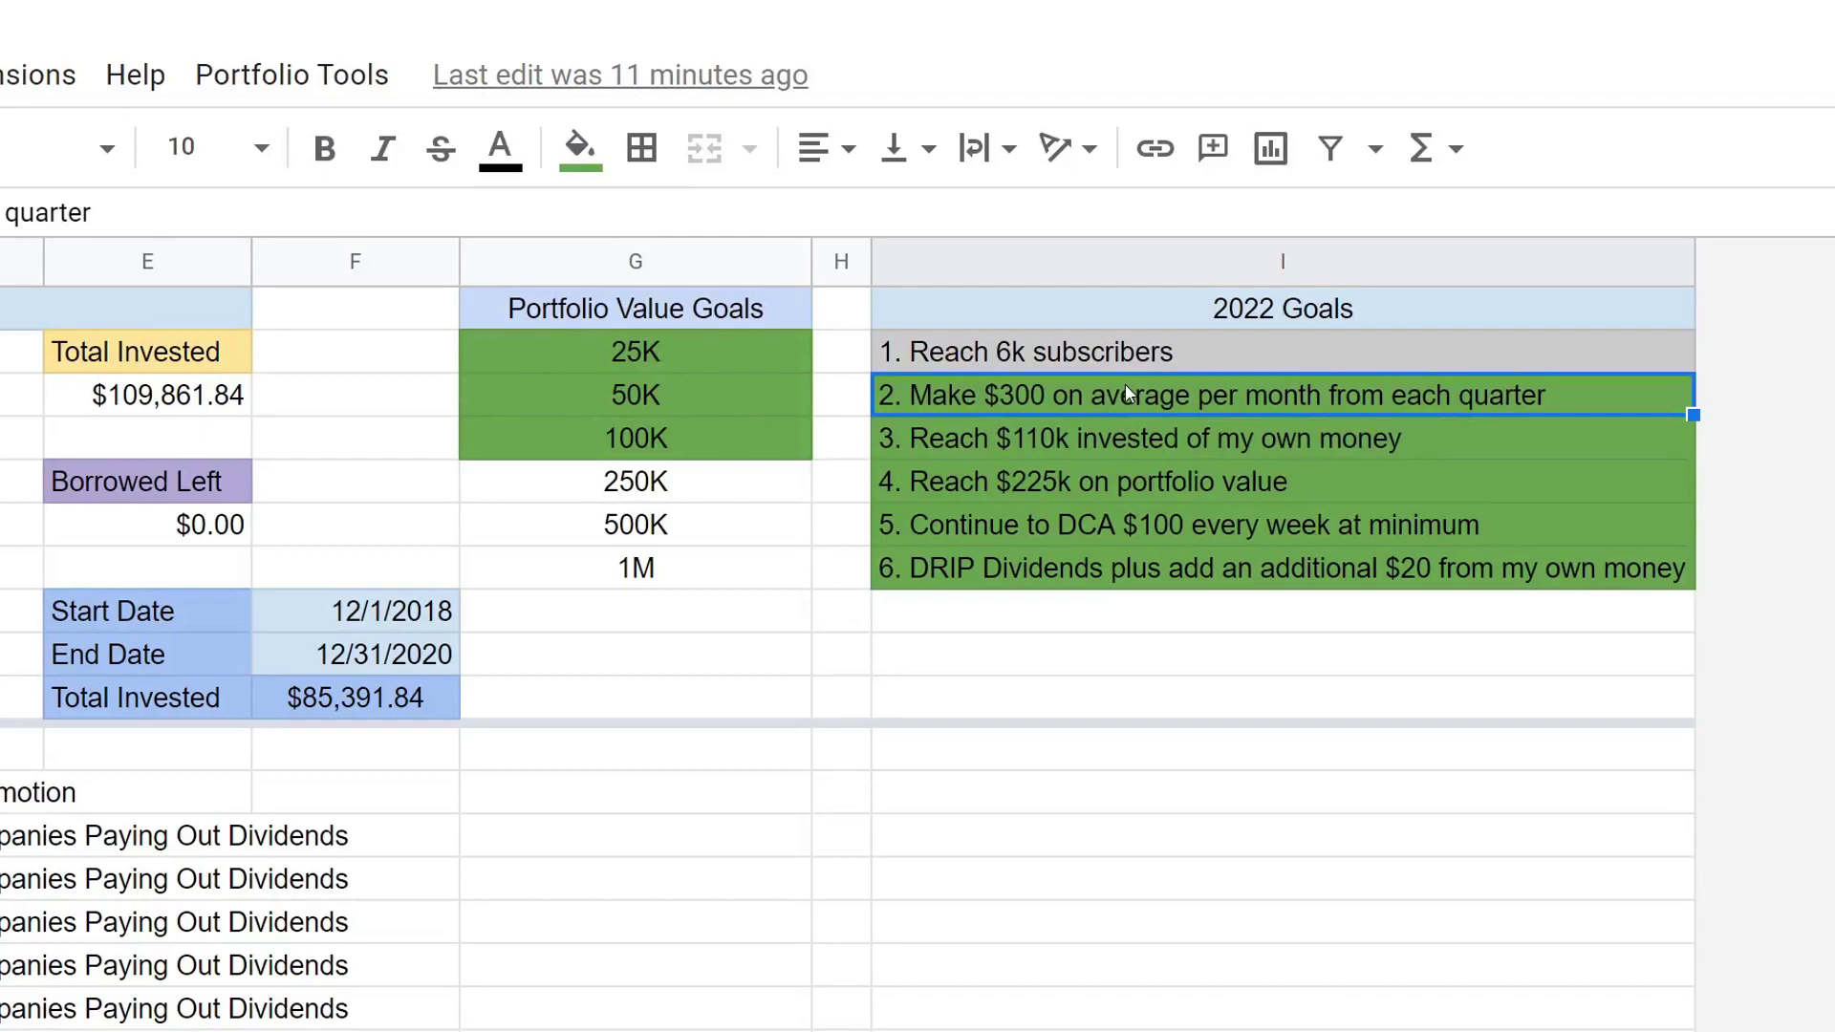
{"action": "left_click", "coordinate": [953, 445]}
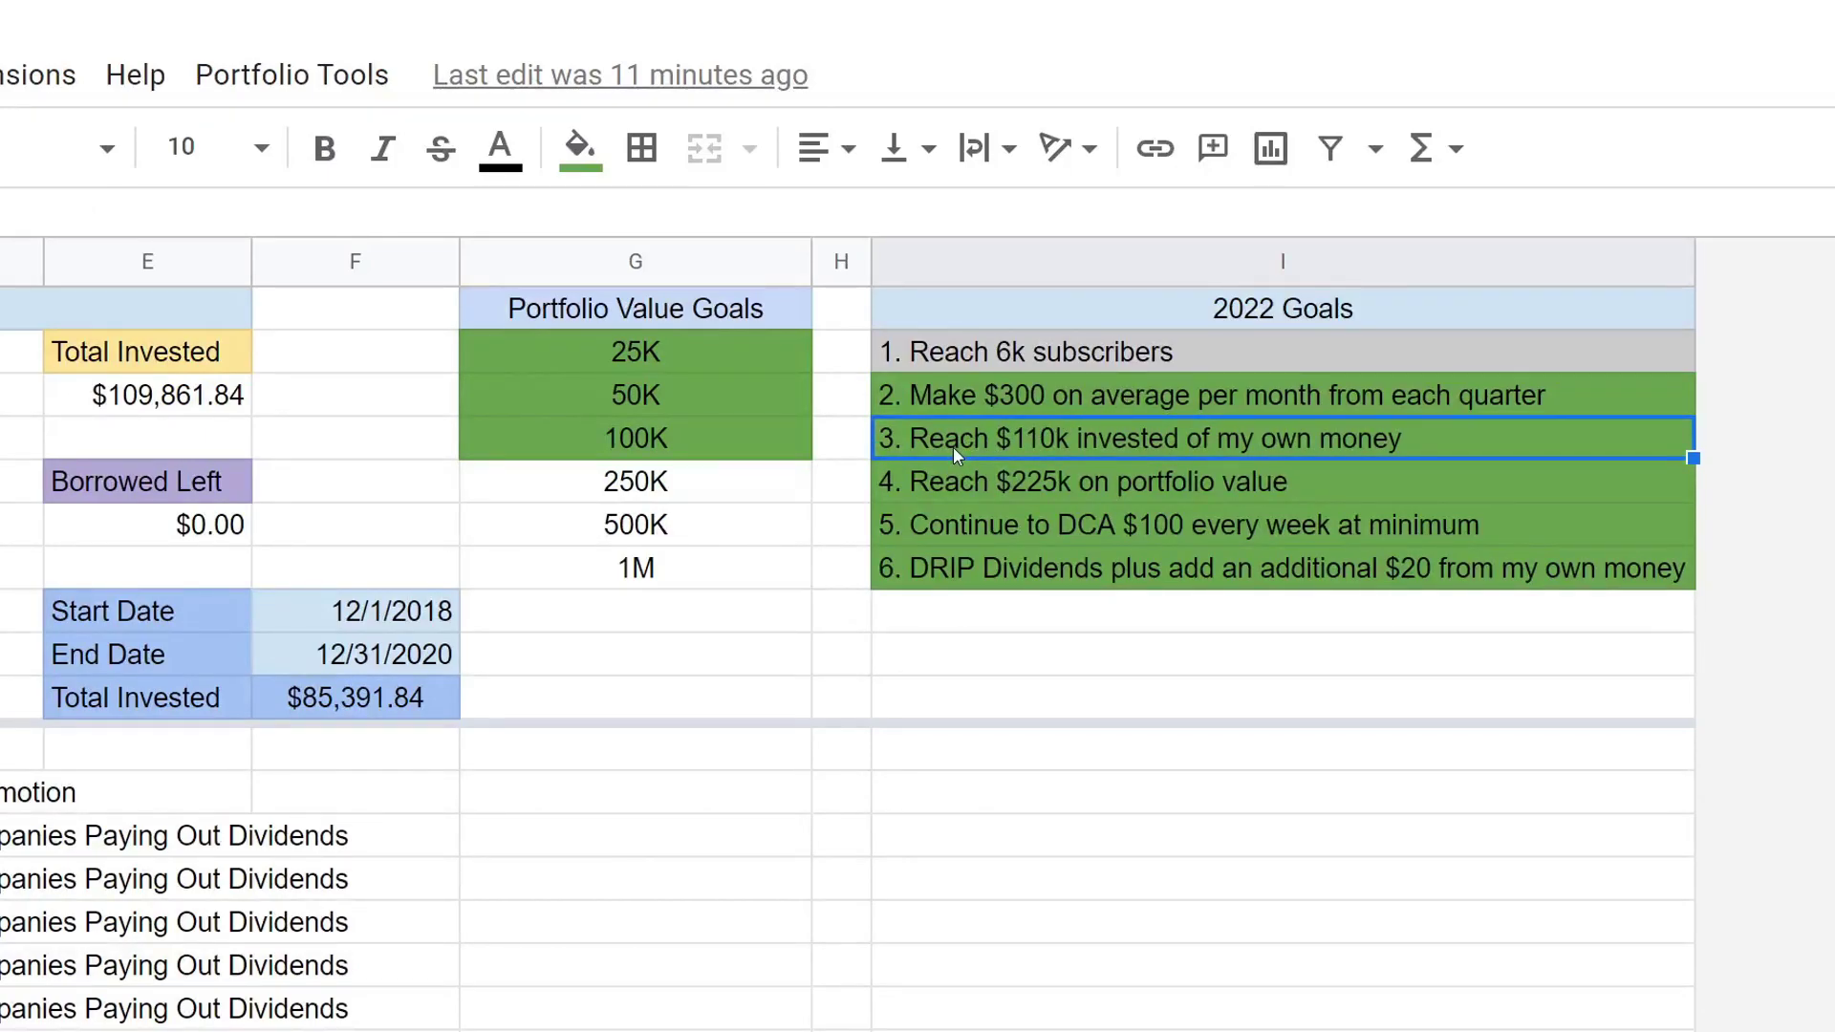
{"action": "left_click", "coordinate": [150, 394]}
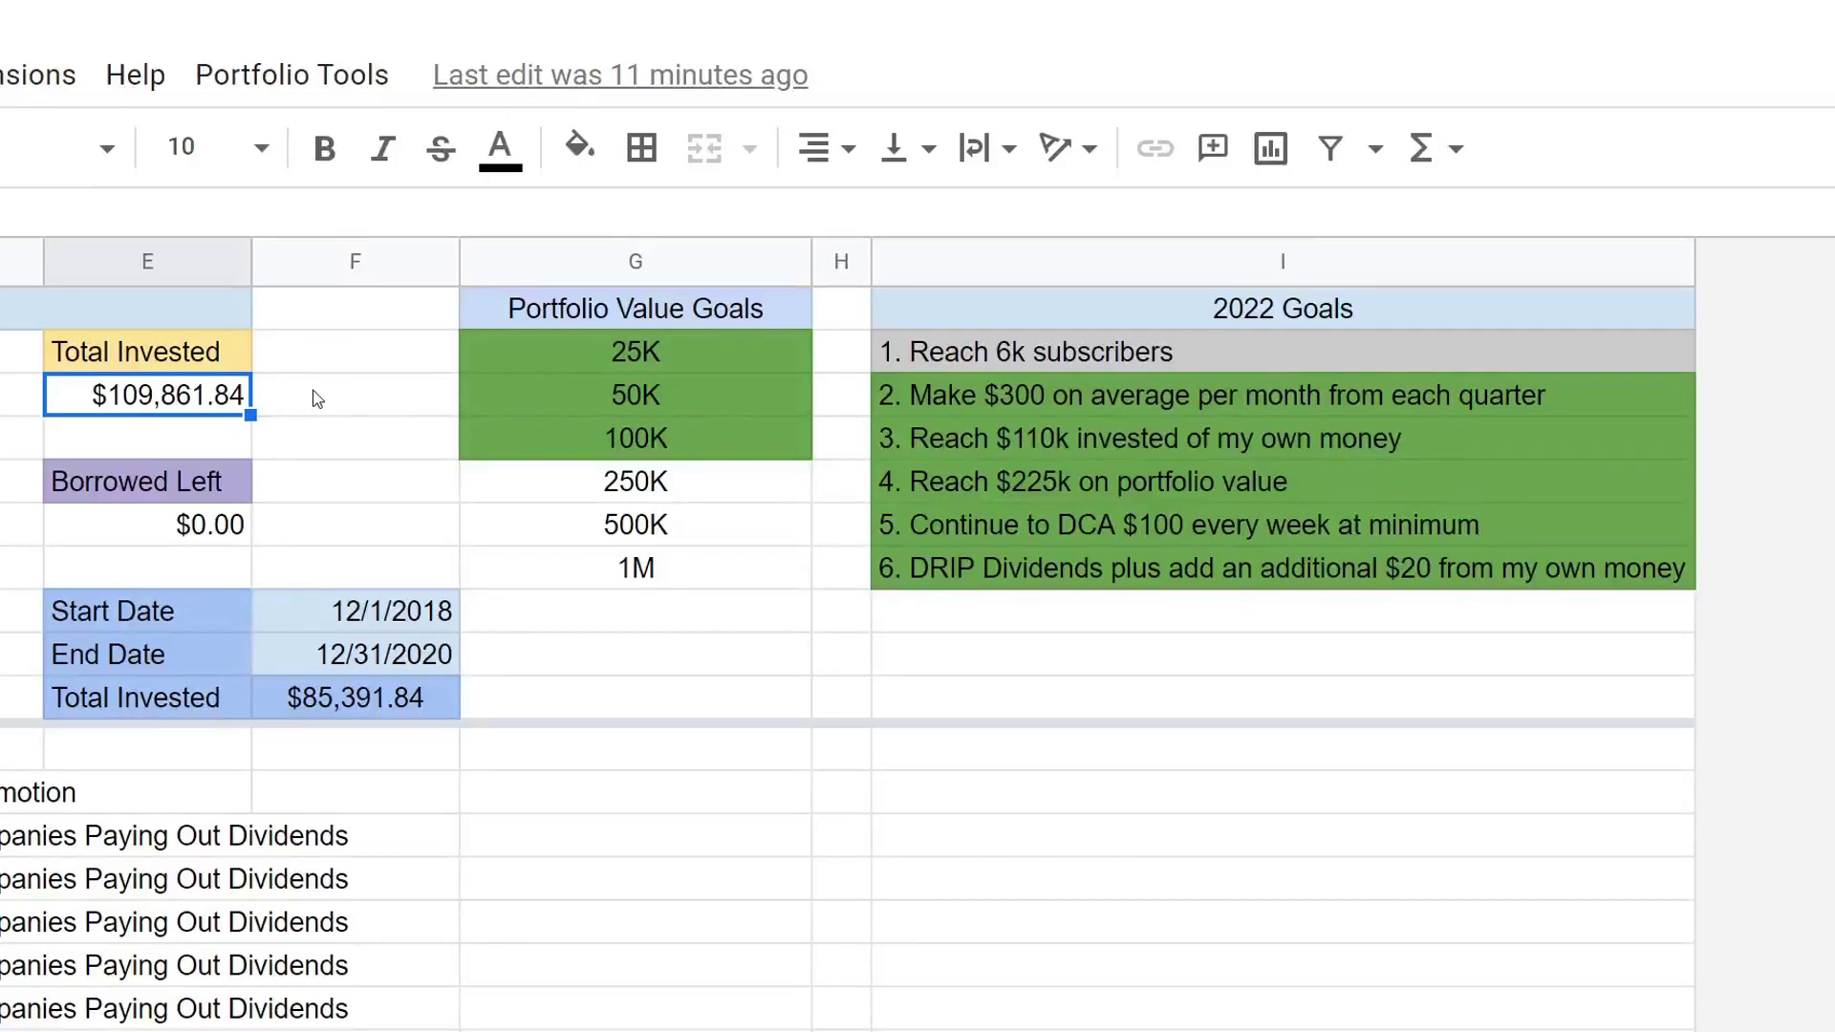
{"action": "left_click", "coordinate": [933, 483]}
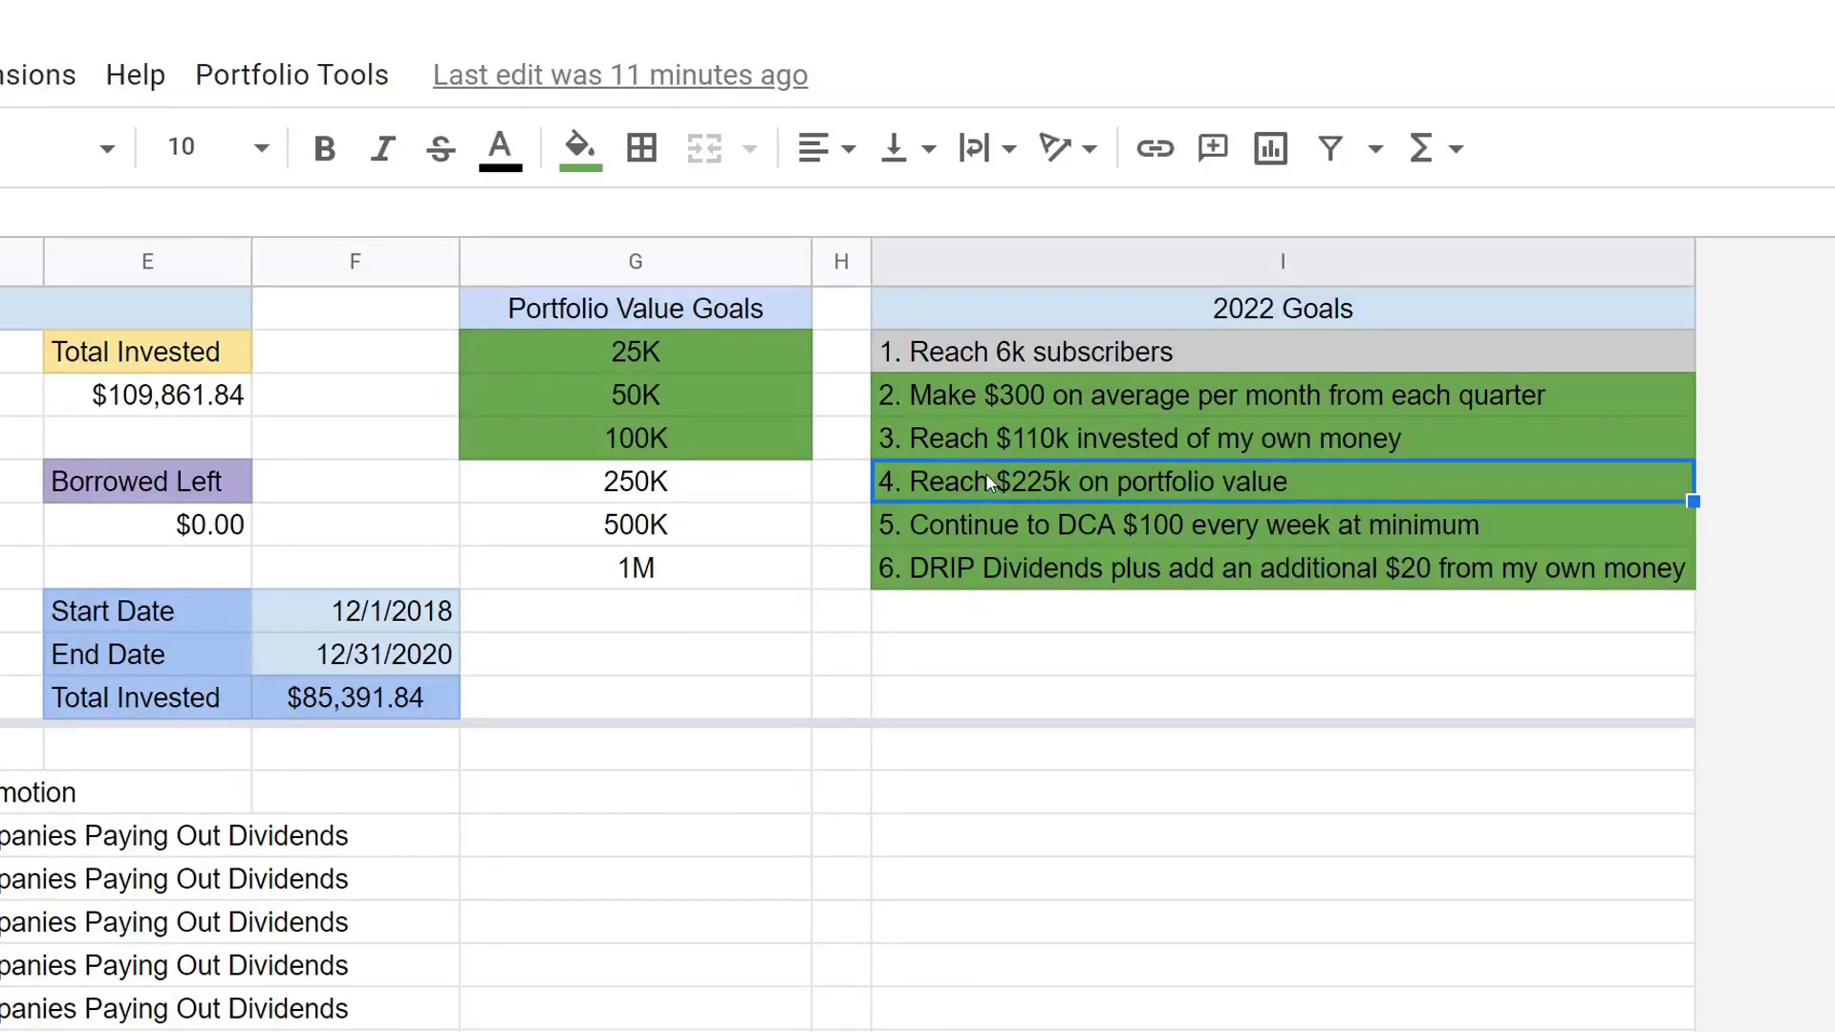
{"action": "left_click", "coordinate": [984, 524]}
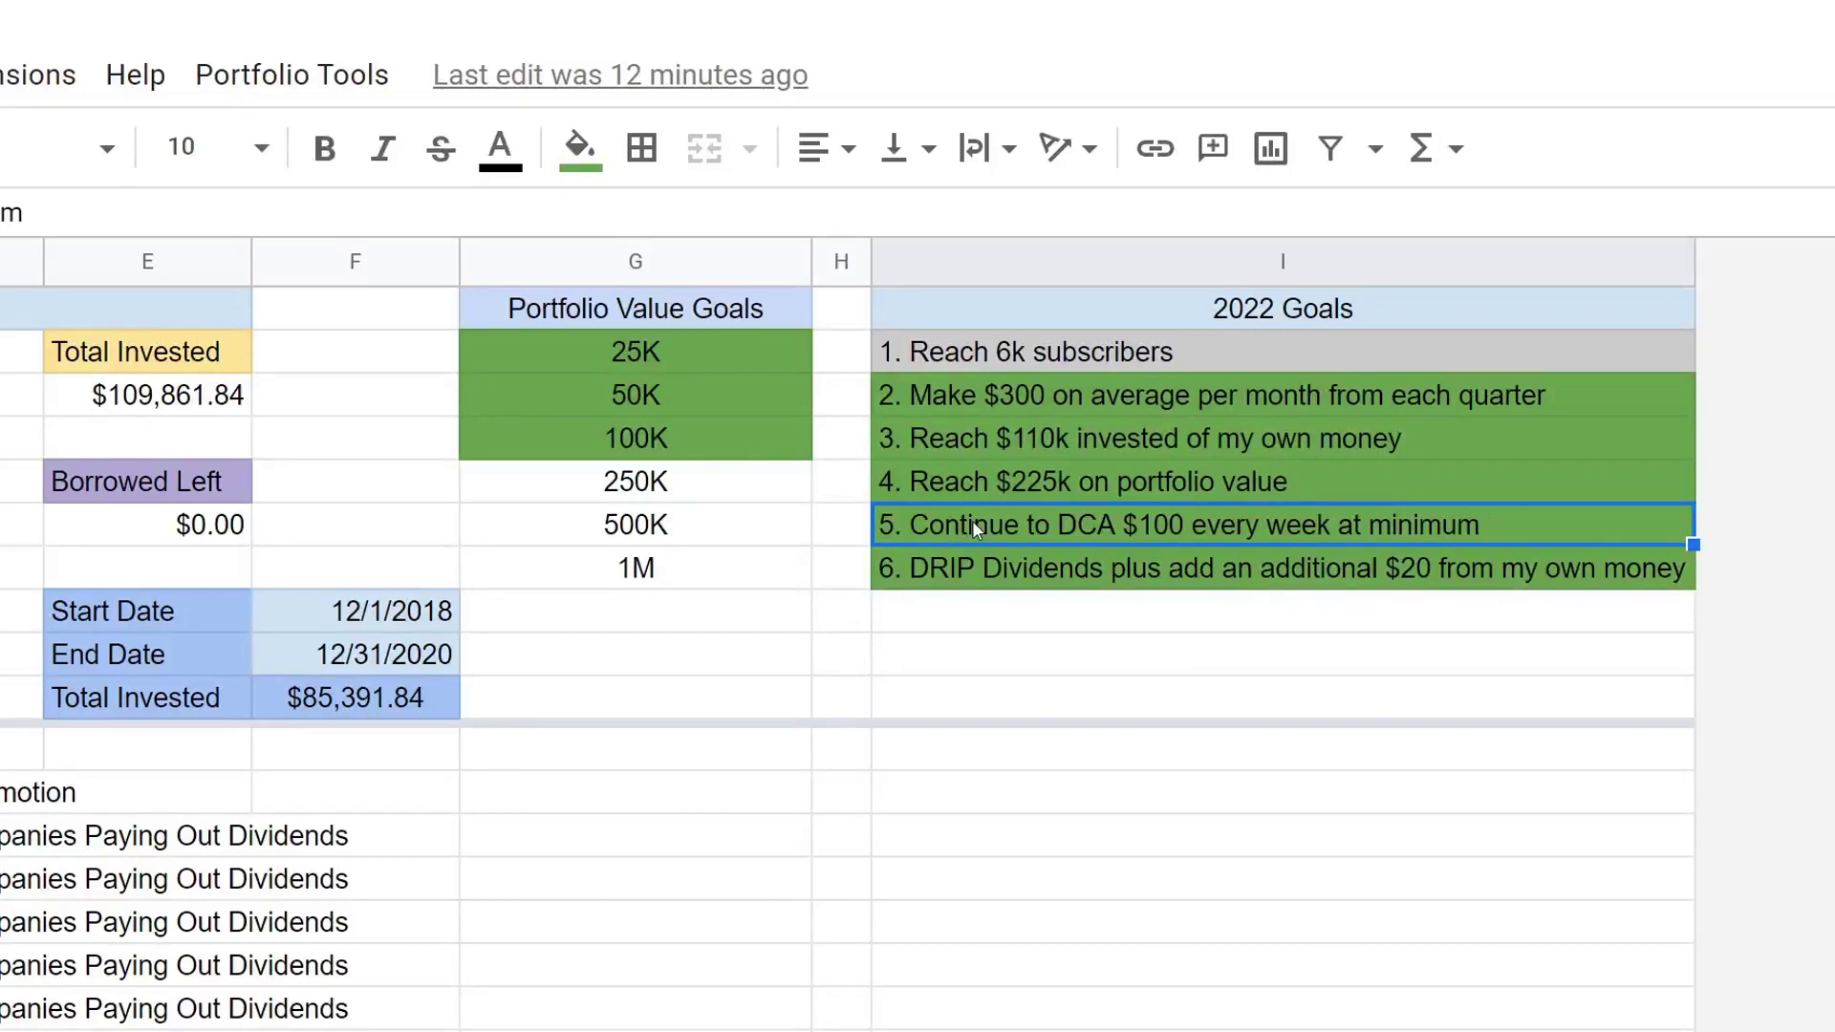
{"action": "left_click", "coordinate": [953, 565]}
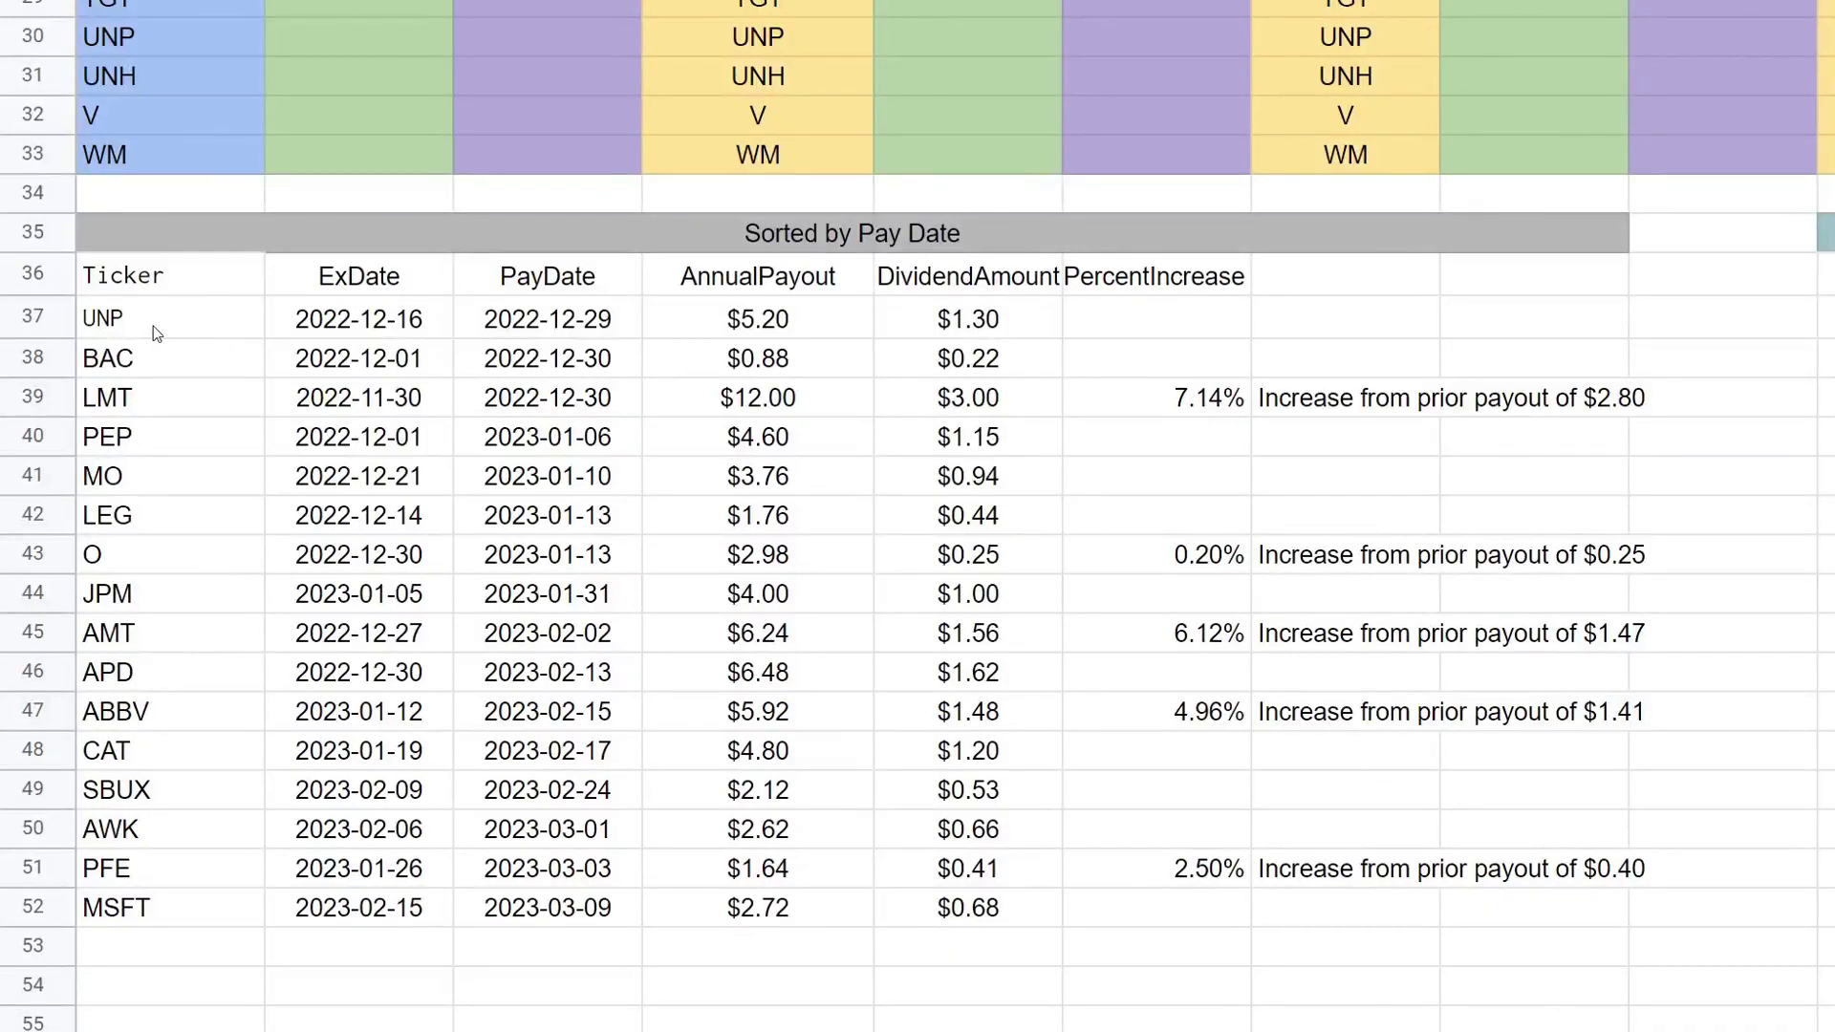
Examine the Sorted by Pay Date table, highlighting the UNP, BAC and LMT rows and the full list of upcoming dividend payouts.
{"action": "left_click_drag", "start_coordinate": [153, 325], "coordinate": [539, 388]}
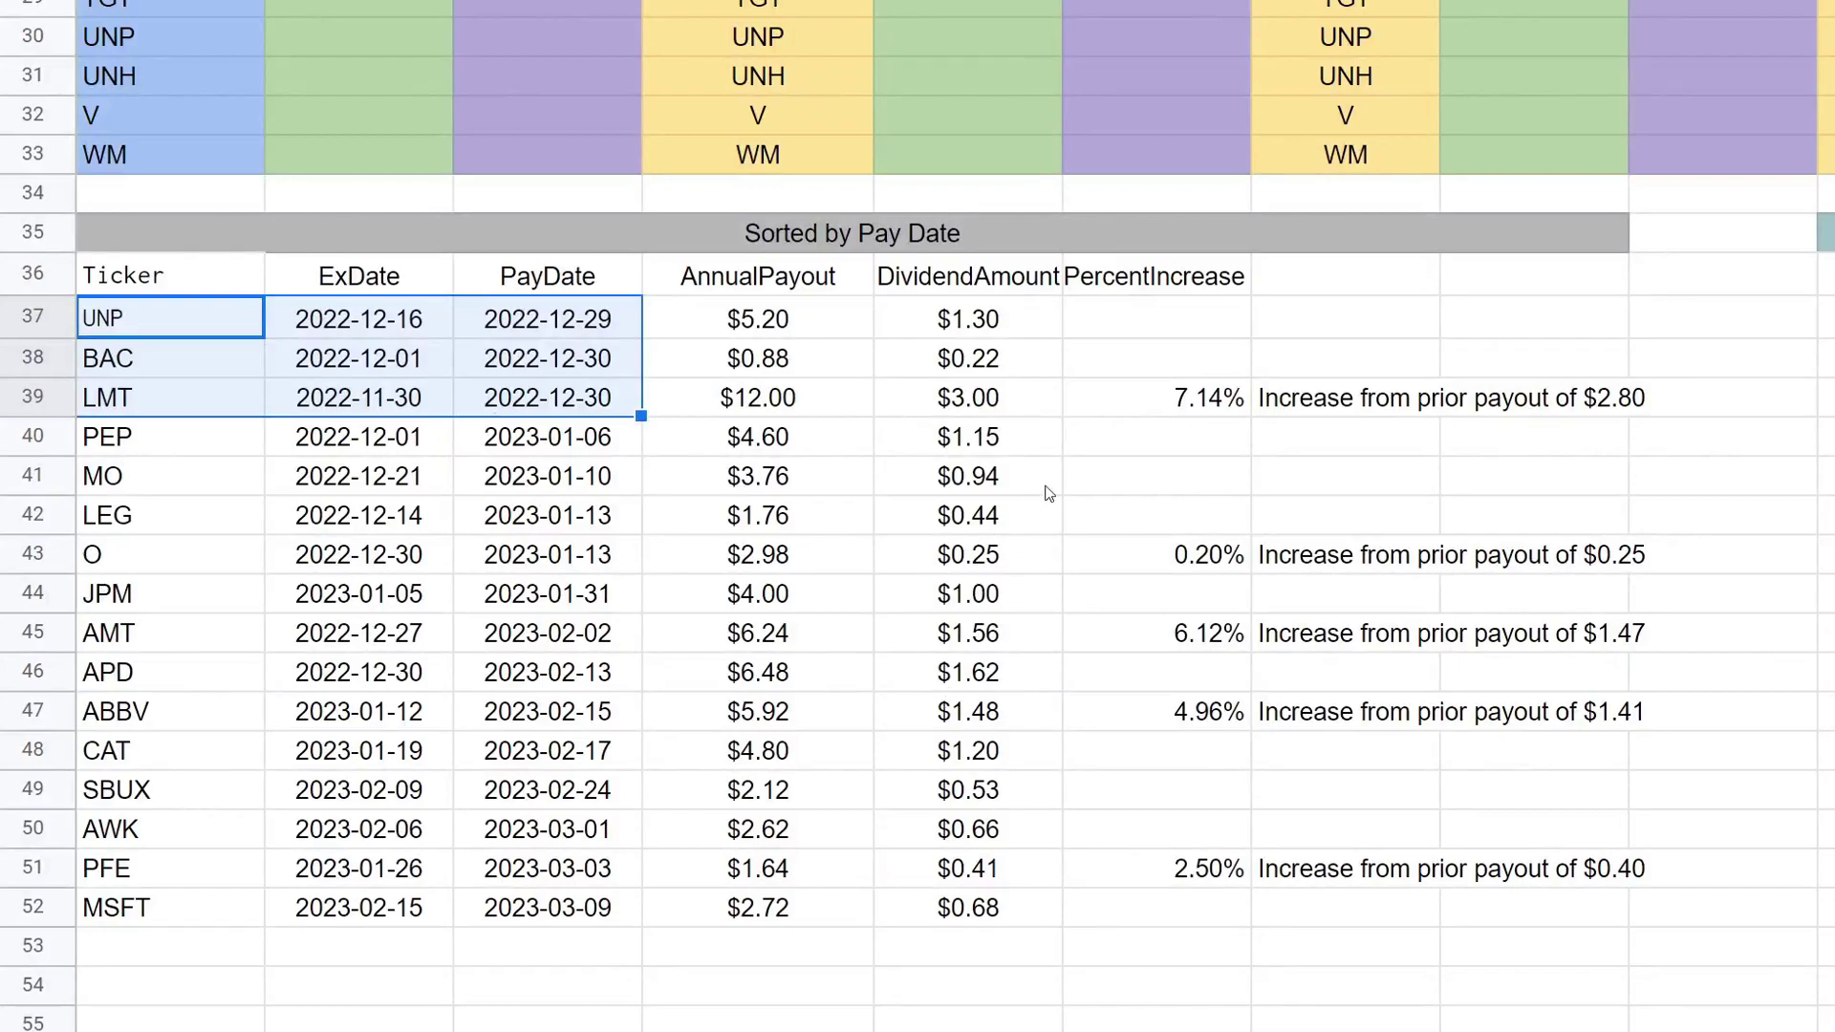
{"action": "left_click", "coordinate": [1067, 449]}
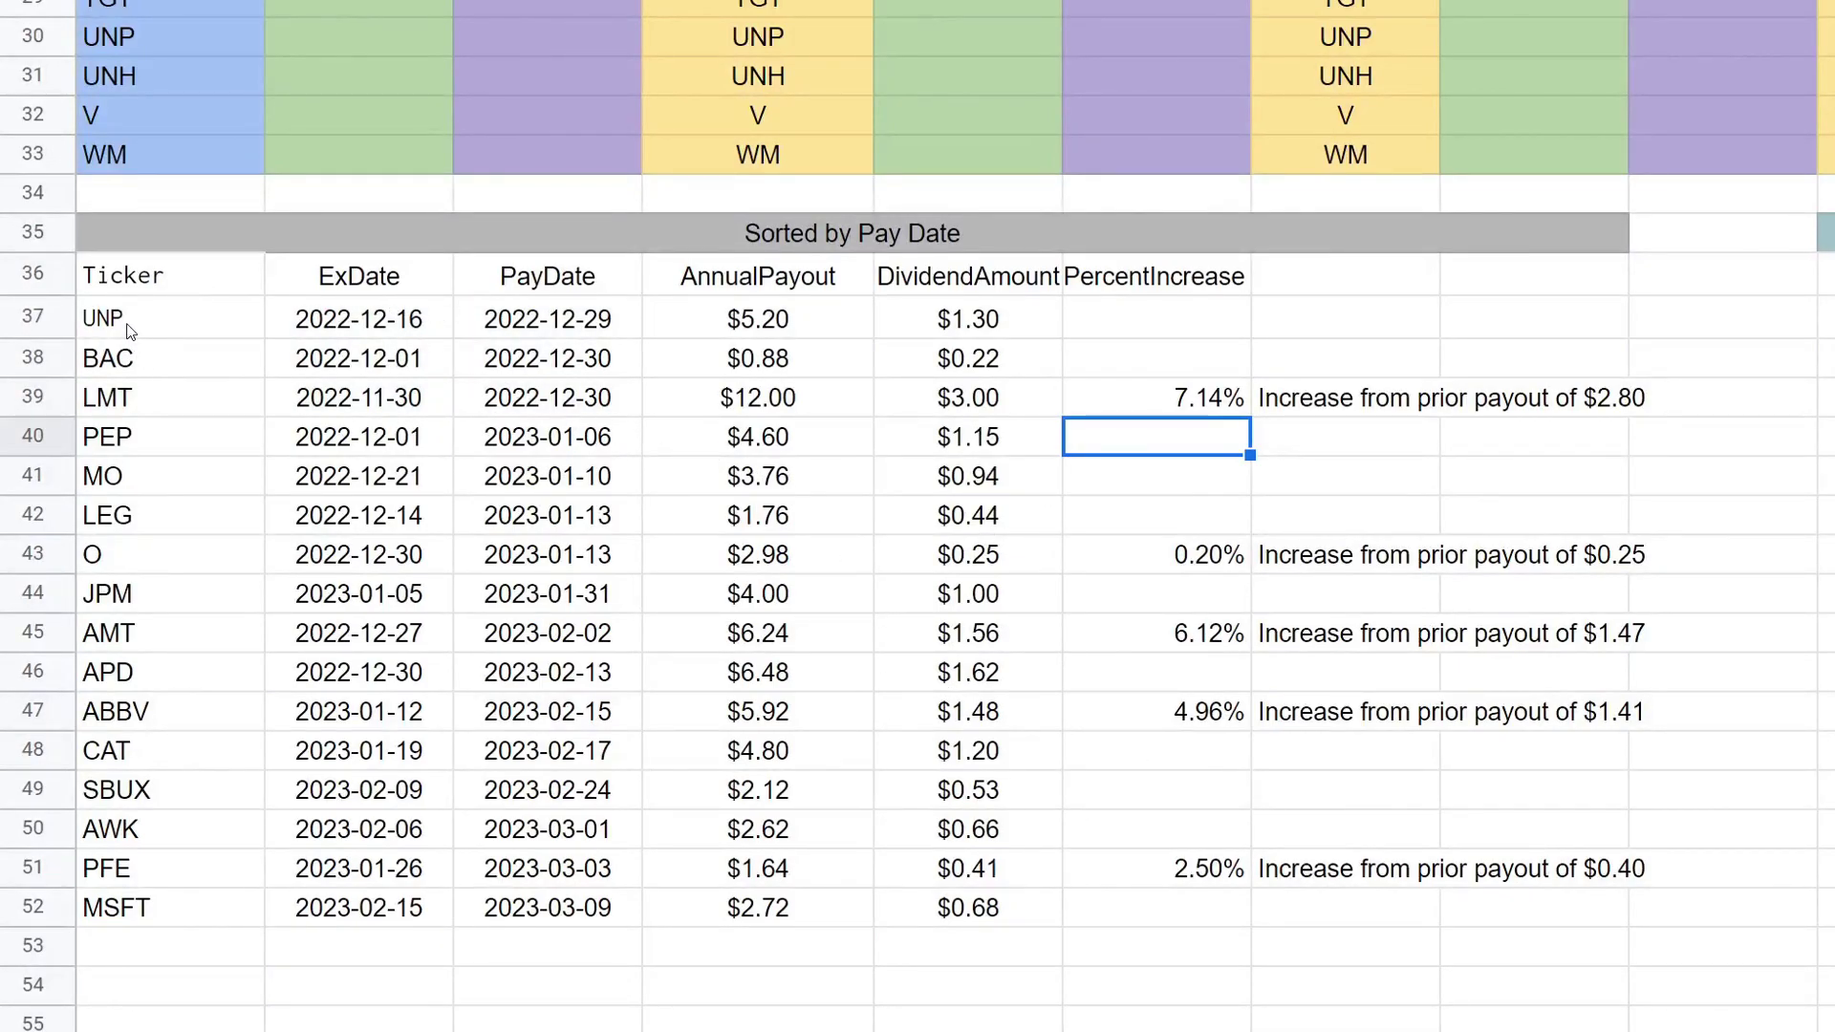
{"action": "left_click_drag", "start_coordinate": [129, 329], "coordinate": [535, 437]}
{"action": "left_click_drag", "start_coordinate": [944, 791], "coordinate": [1056, 961]}
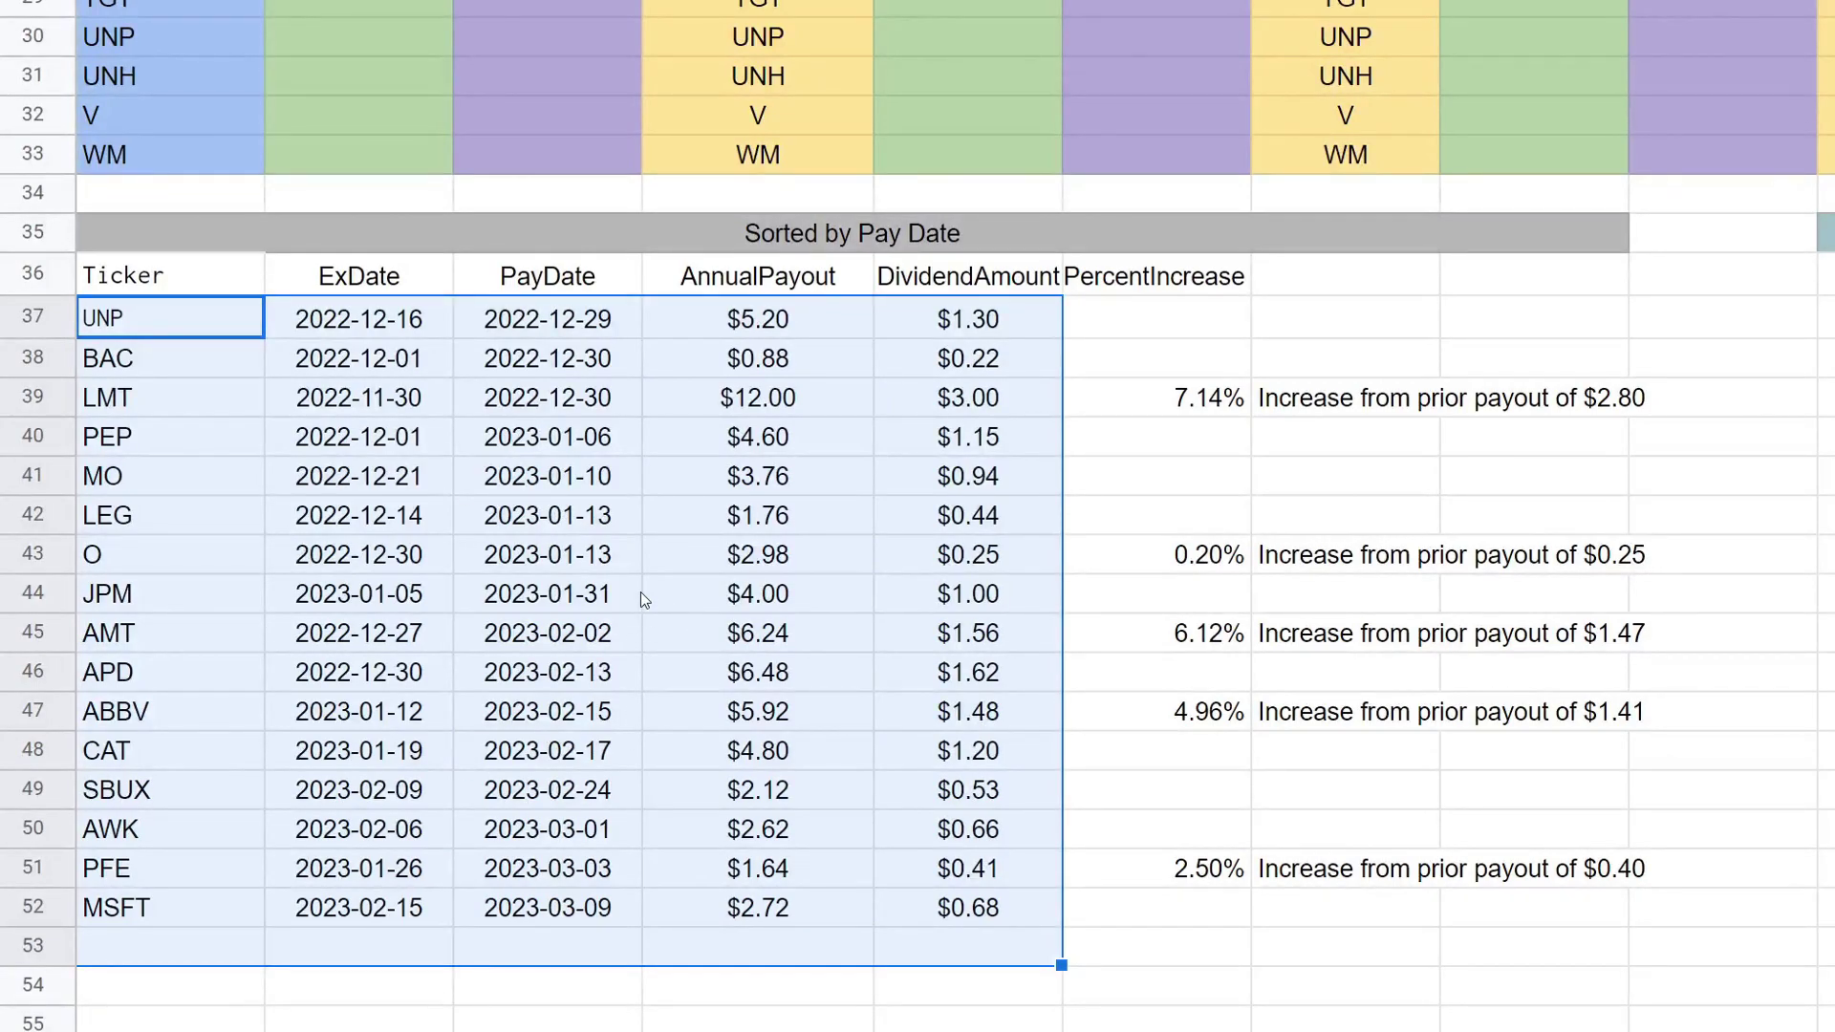
{"action": "left_click", "coordinate": [696, 527]}
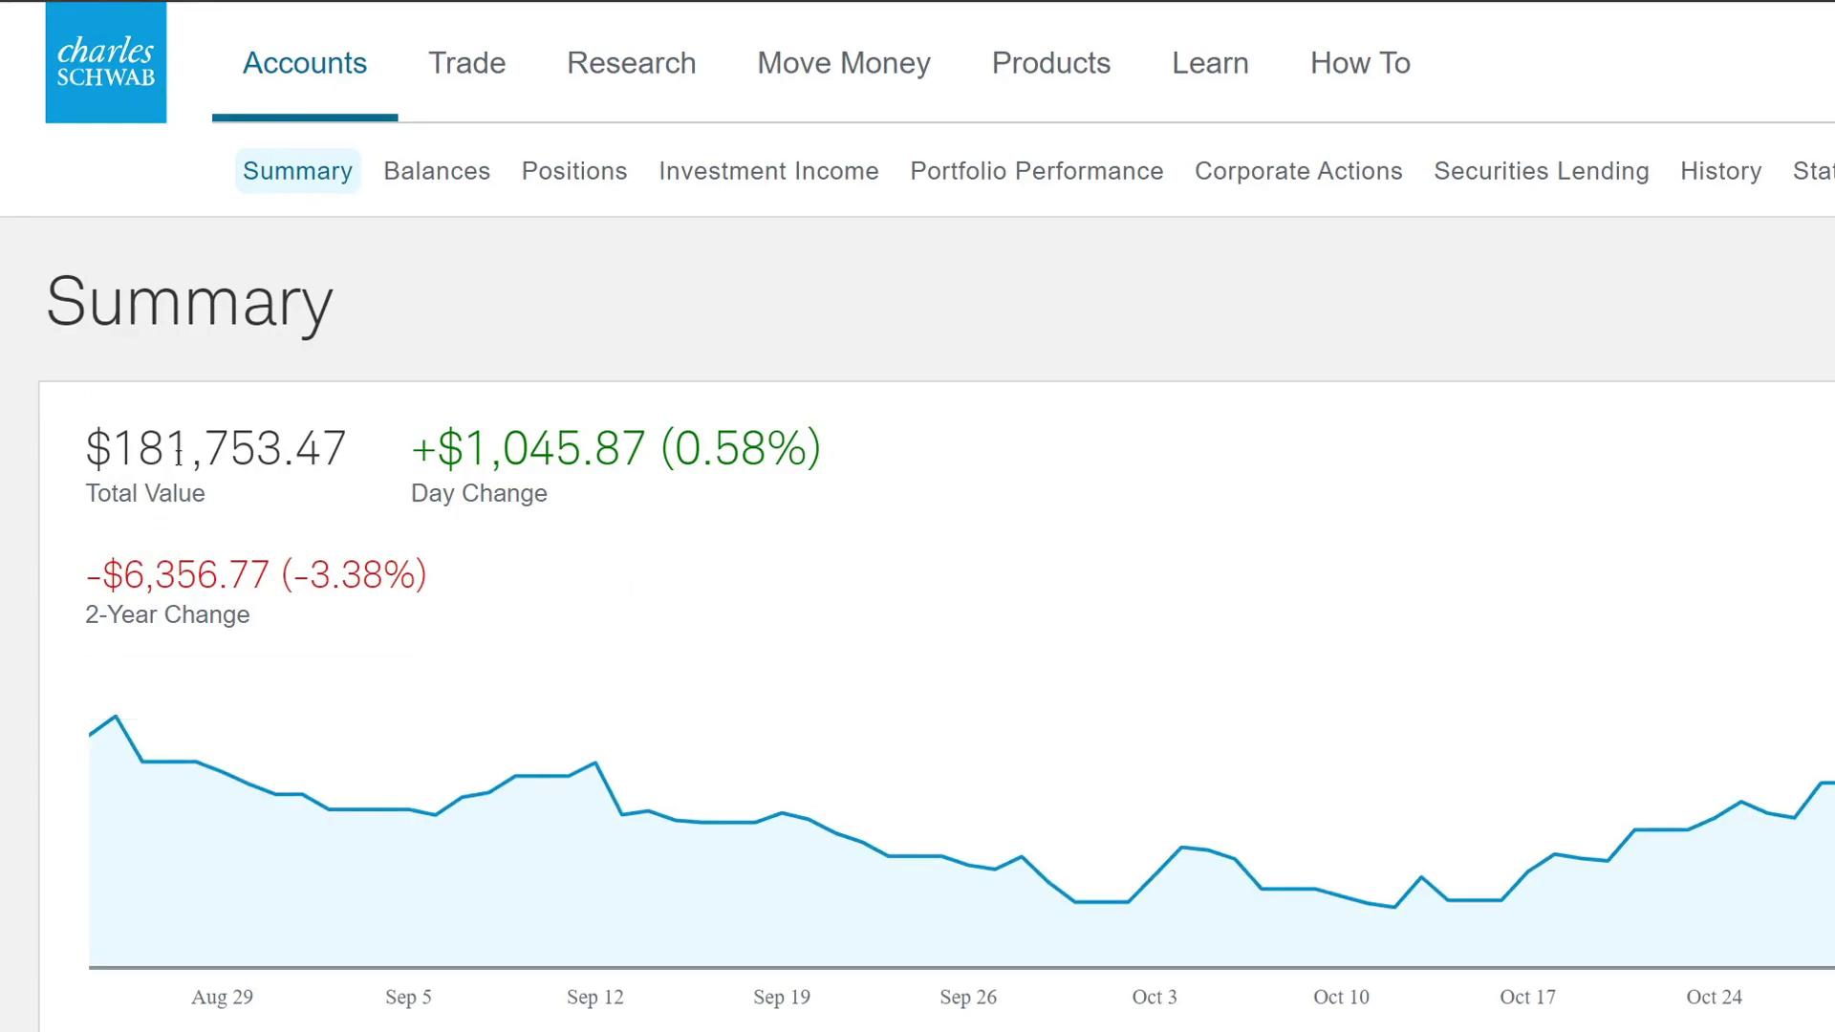
Examine the total value and the day change in dollars and percent on the Charles Schwab account summary.
{"action": "left_click_drag", "start_coordinate": [86, 444], "coordinate": [385, 454]}
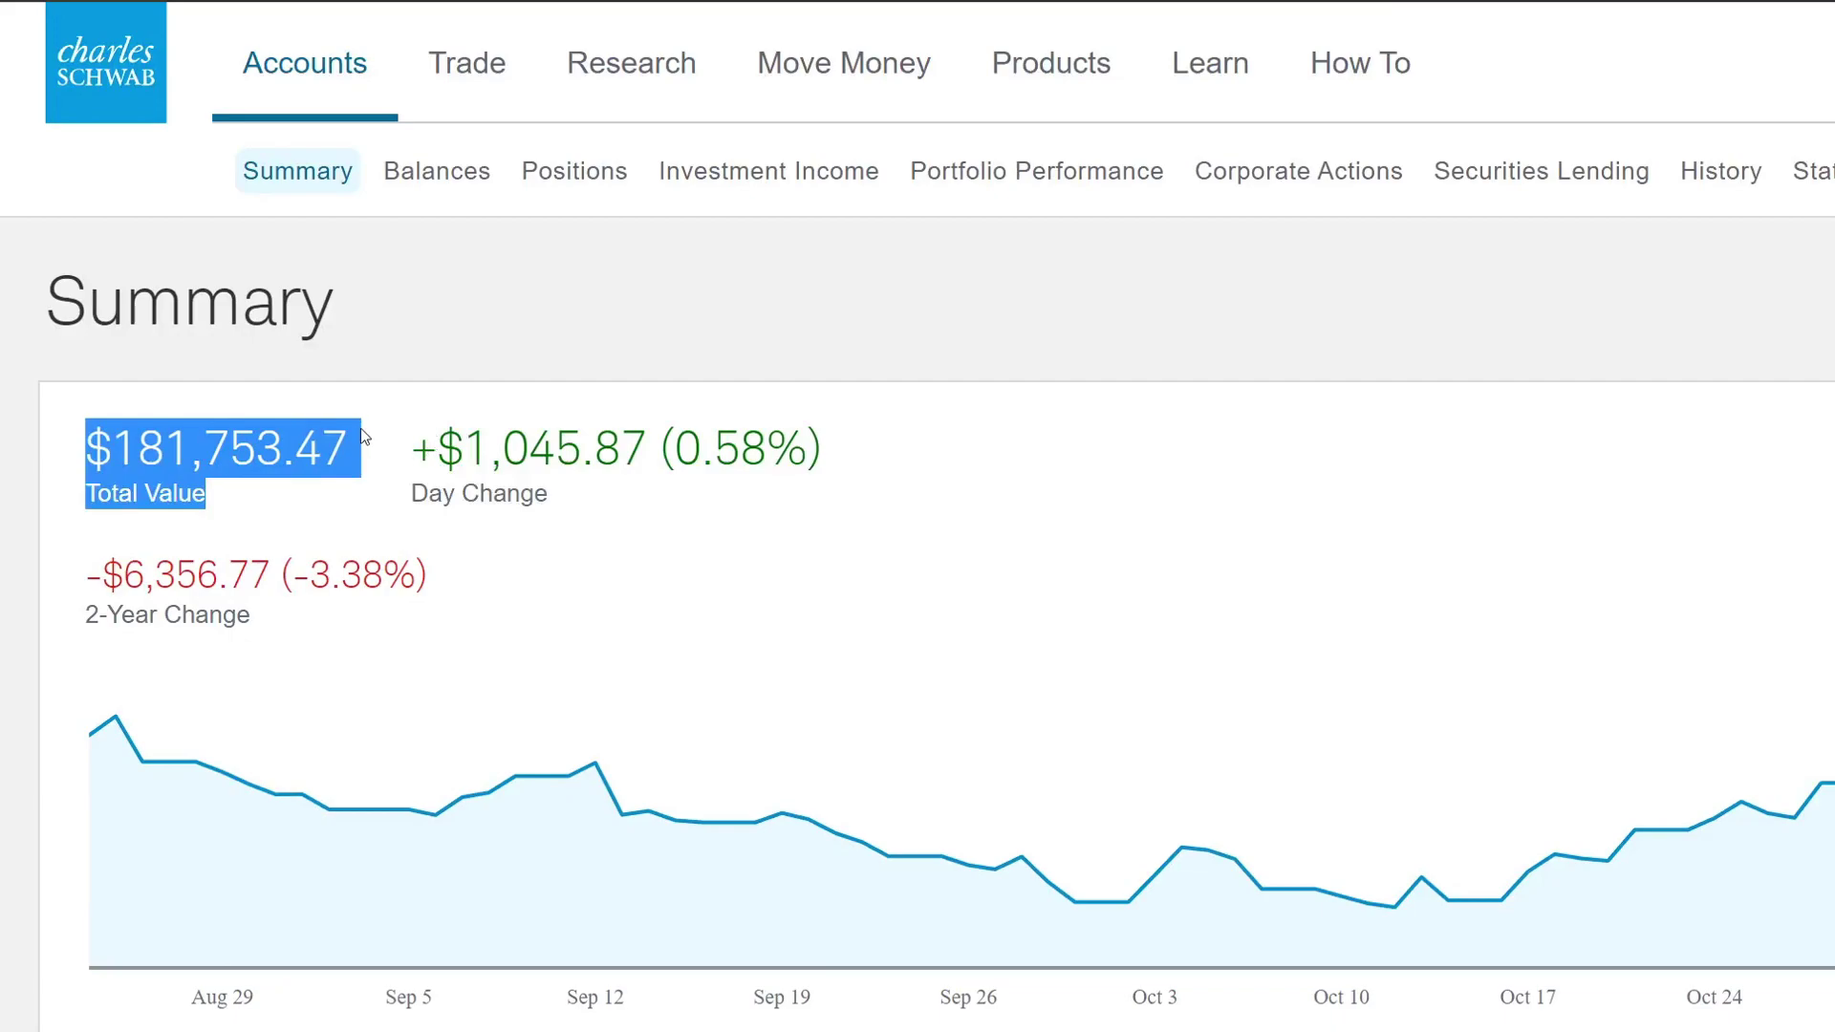
{"action": "left_click", "coordinate": [408, 432]}
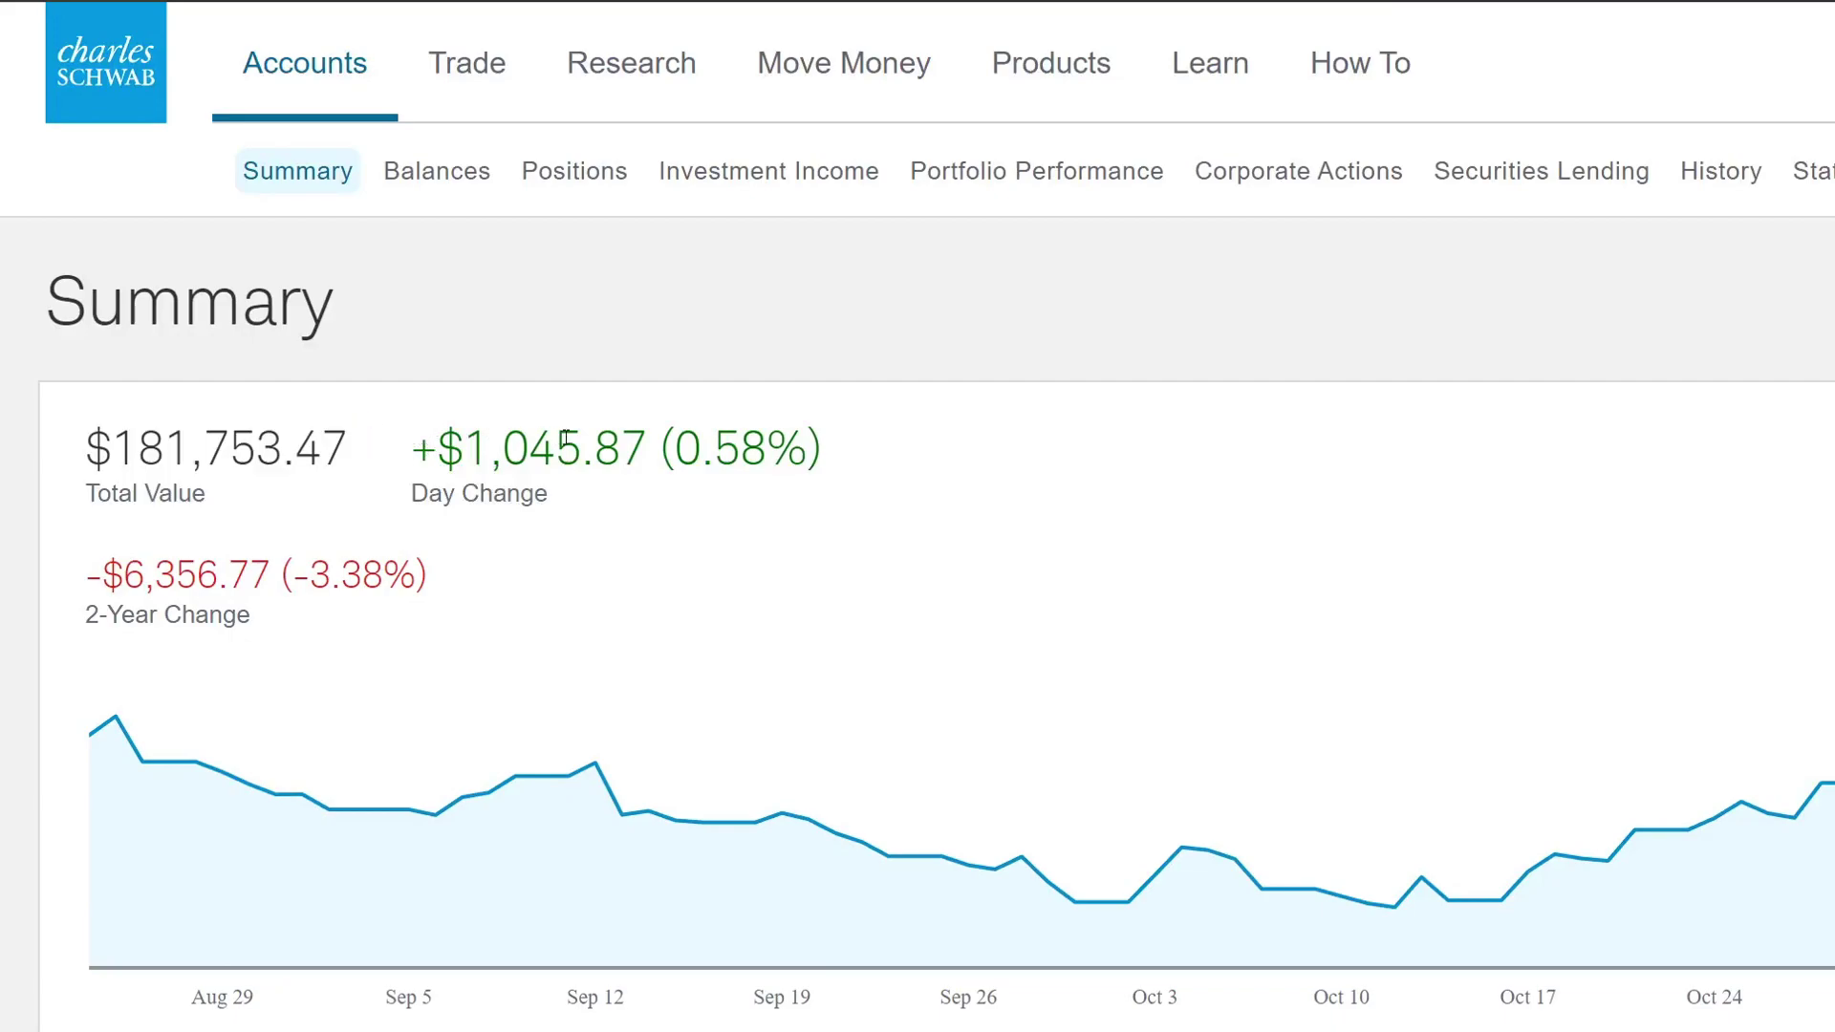
{"action": "left_click_drag", "start_coordinate": [610, 450], "coordinate": [703, 454]}
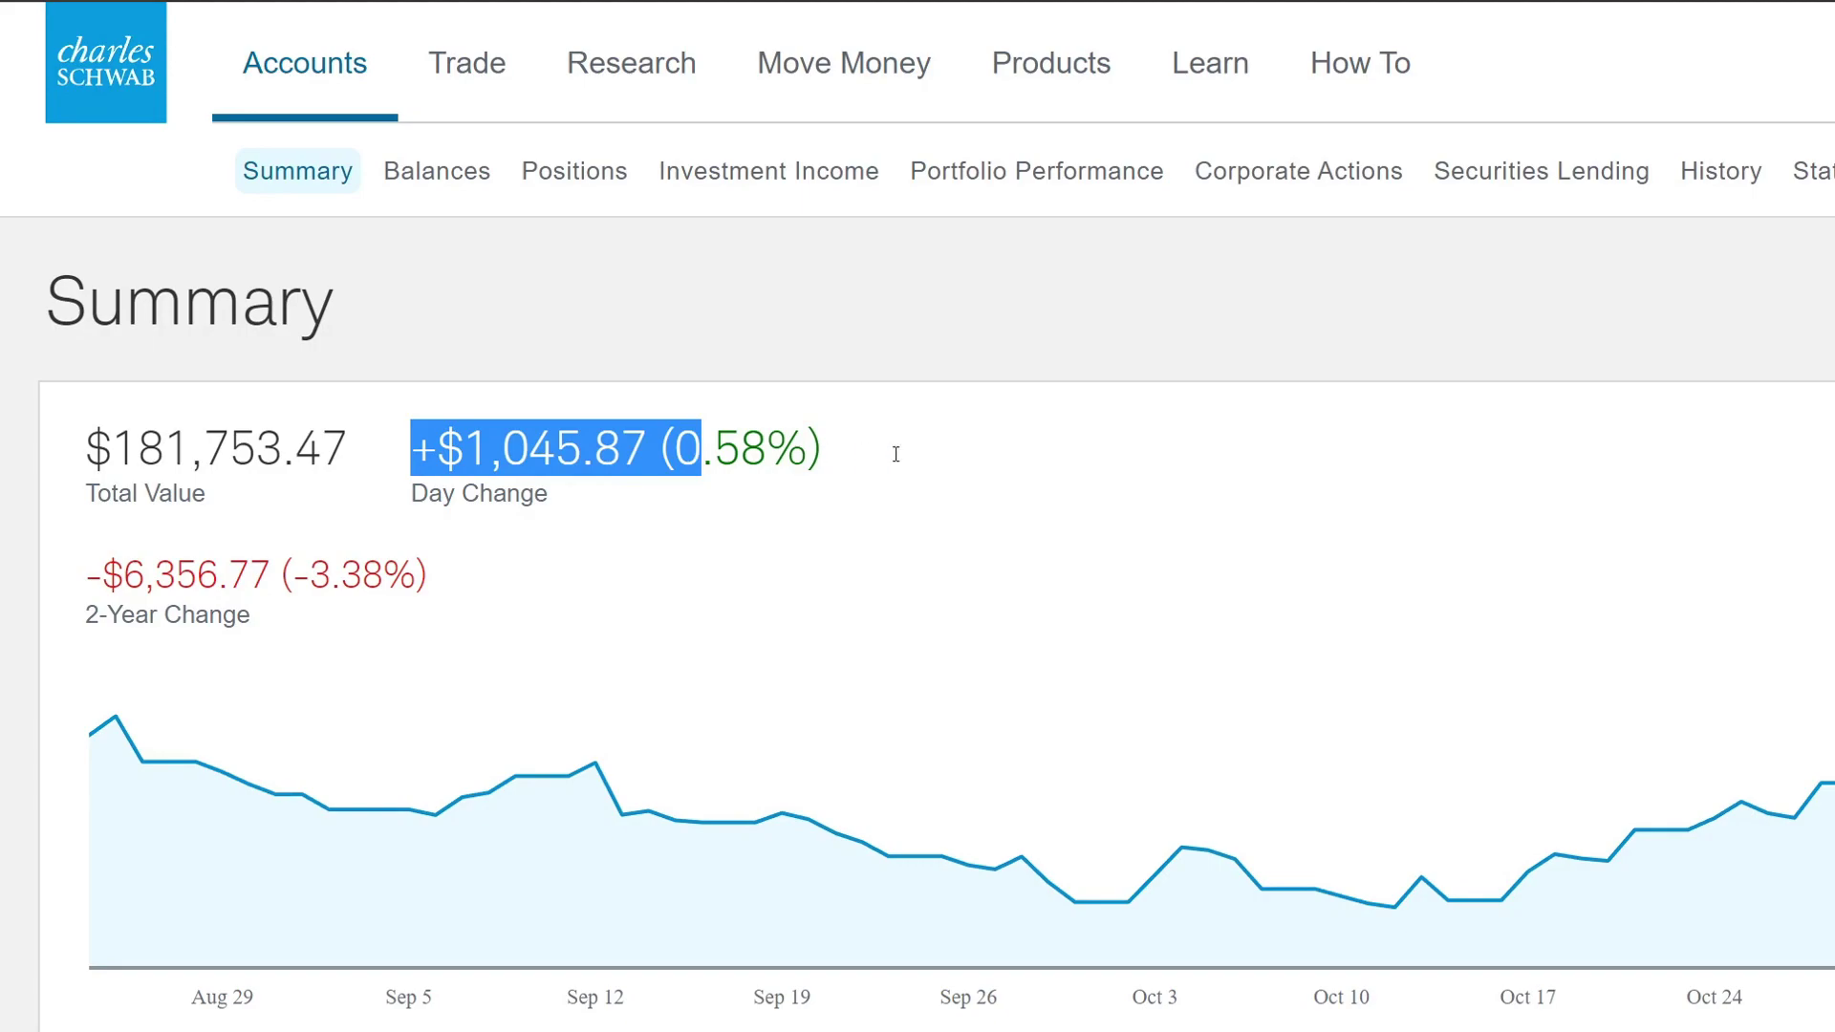
{"action": "left_click", "coordinate": [906, 461]}
{"action": "left_click_drag", "start_coordinate": [906, 462], "coordinate": [666, 451]}
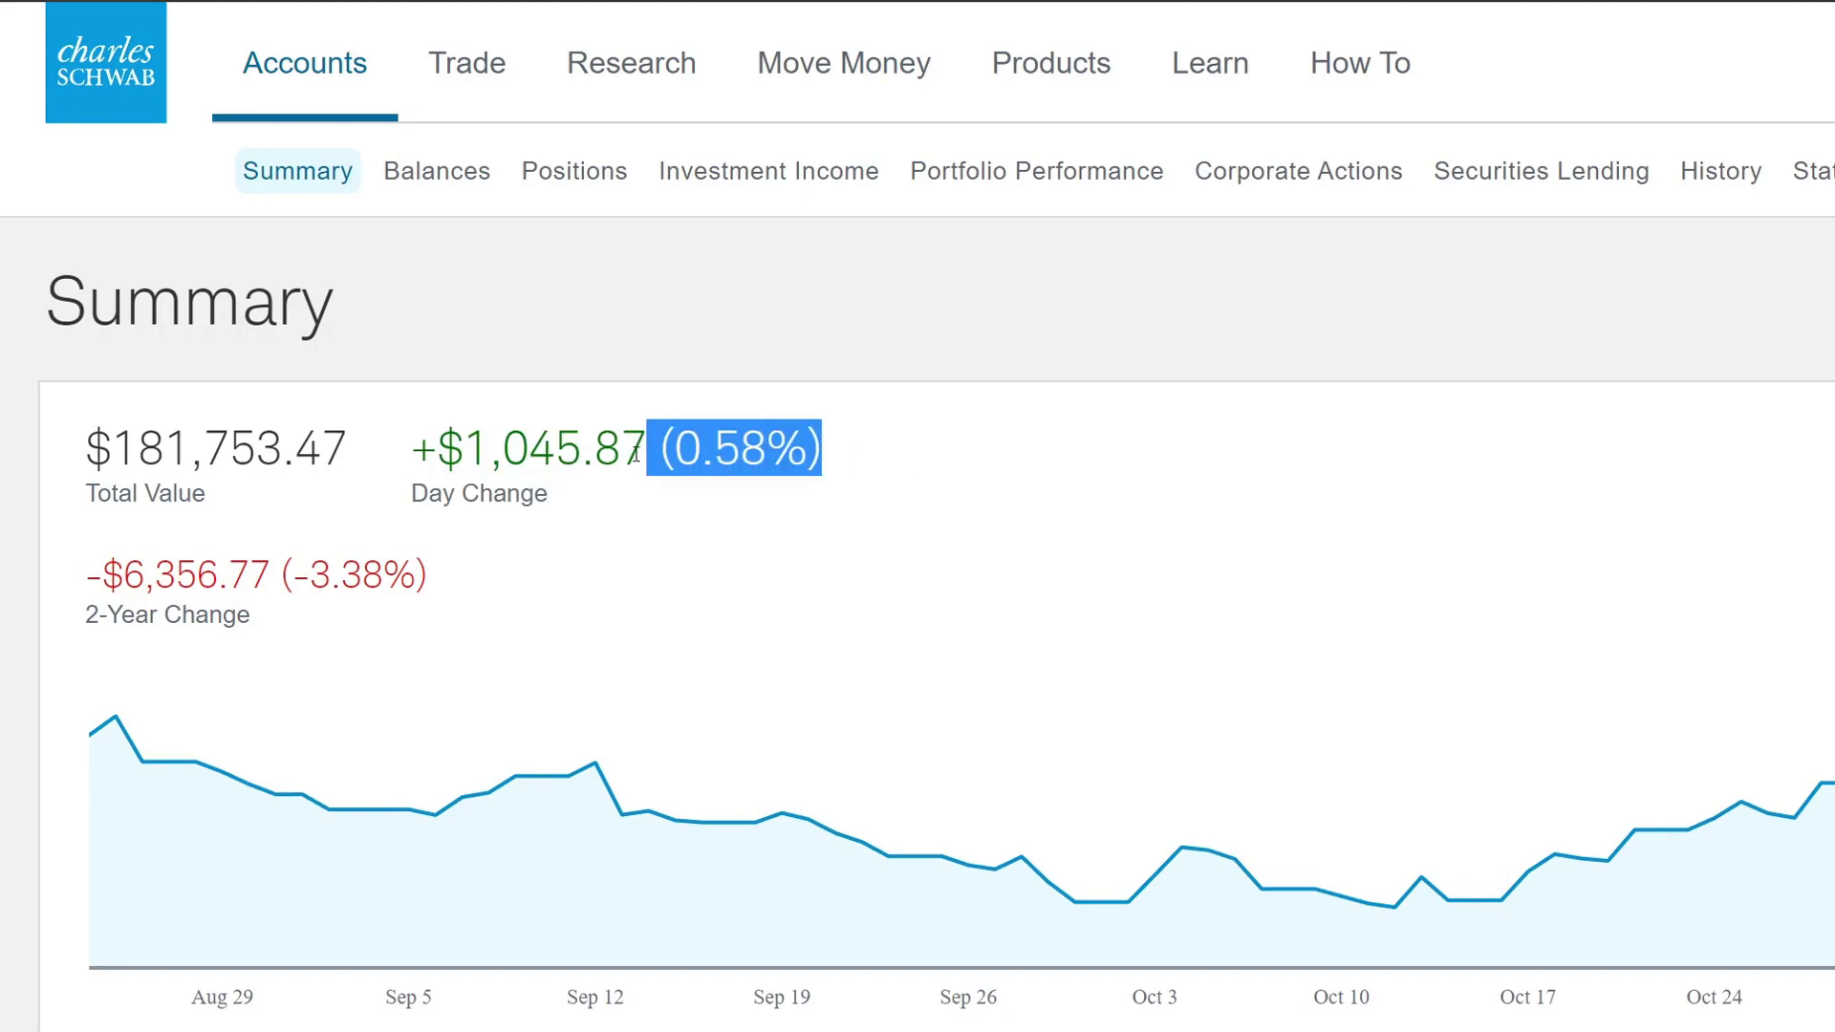
Examine the account's 2-year change and check the September 2022 values on the value history chart.
{"action": "left_click_drag", "start_coordinate": [483, 578], "coordinate": [133, 557]}
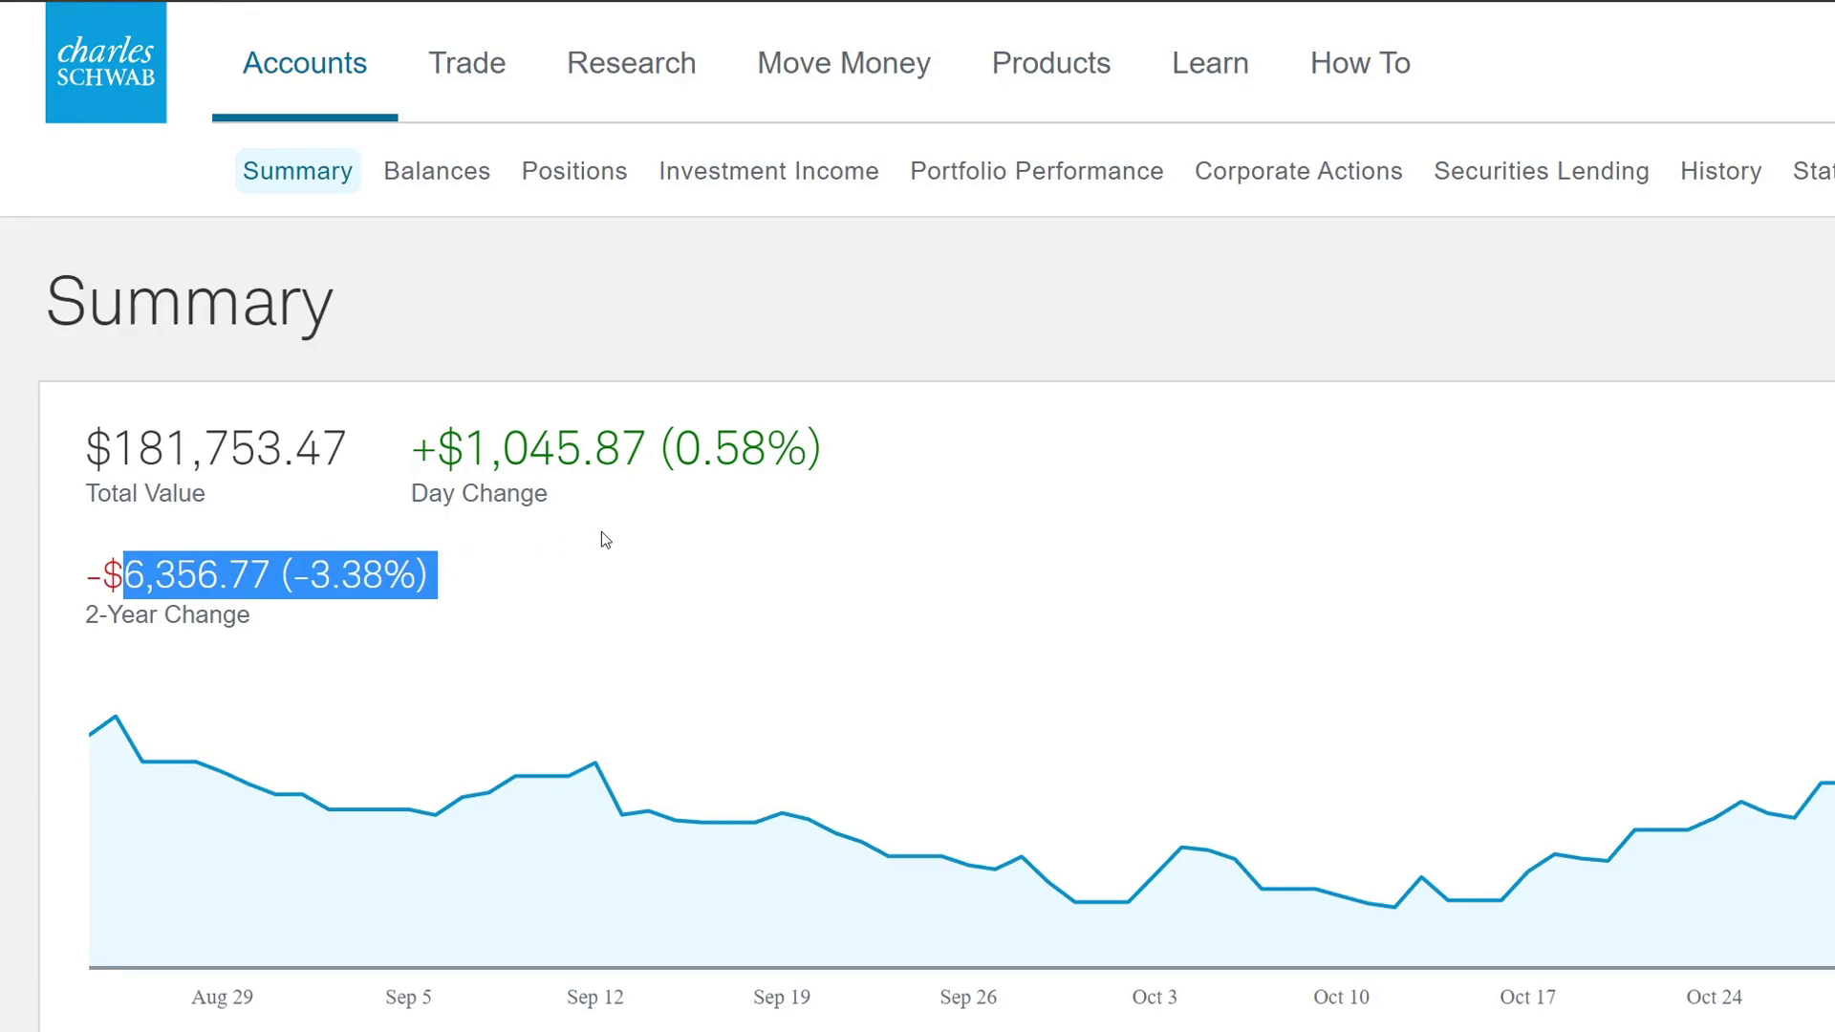
{"action": "left_click", "coordinate": [564, 594]}
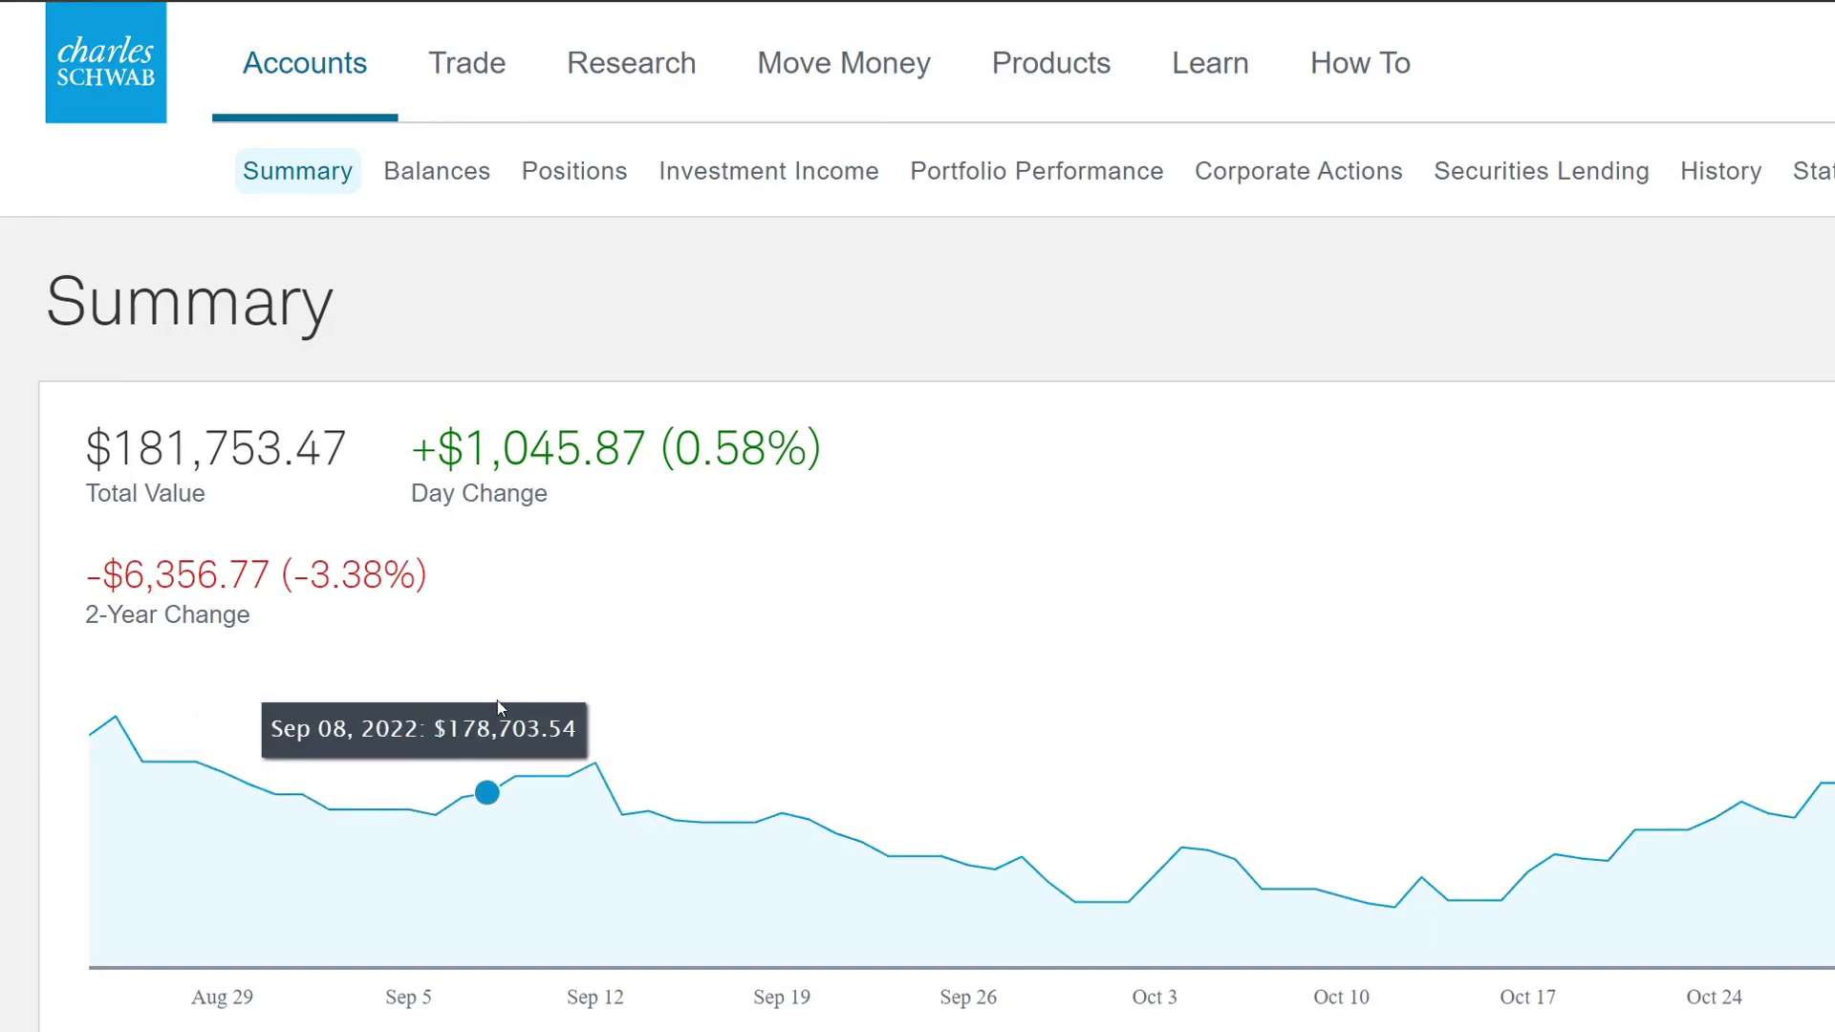
{"action": "mouse_move", "coordinate": [513, 706]}
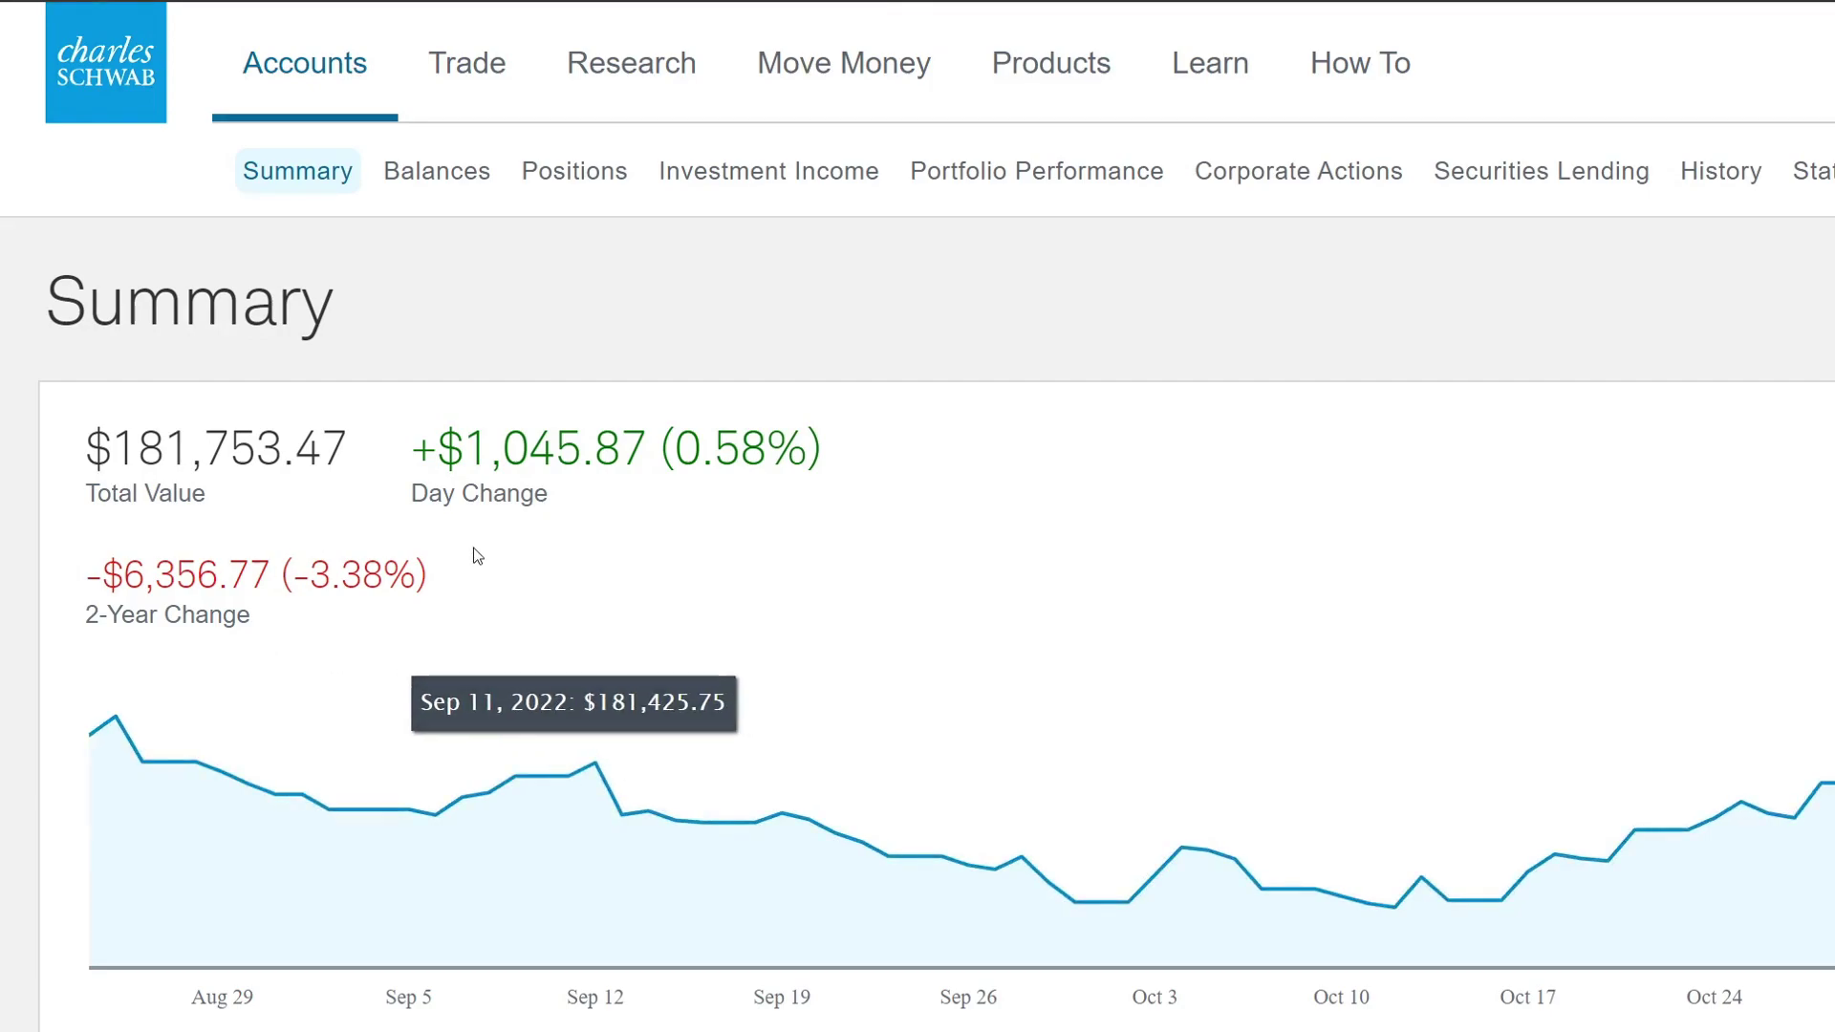
{"action": "left_click_drag", "start_coordinate": [395, 565], "coordinate": [163, 447]}
{"action": "left_click", "coordinate": [885, 600]}
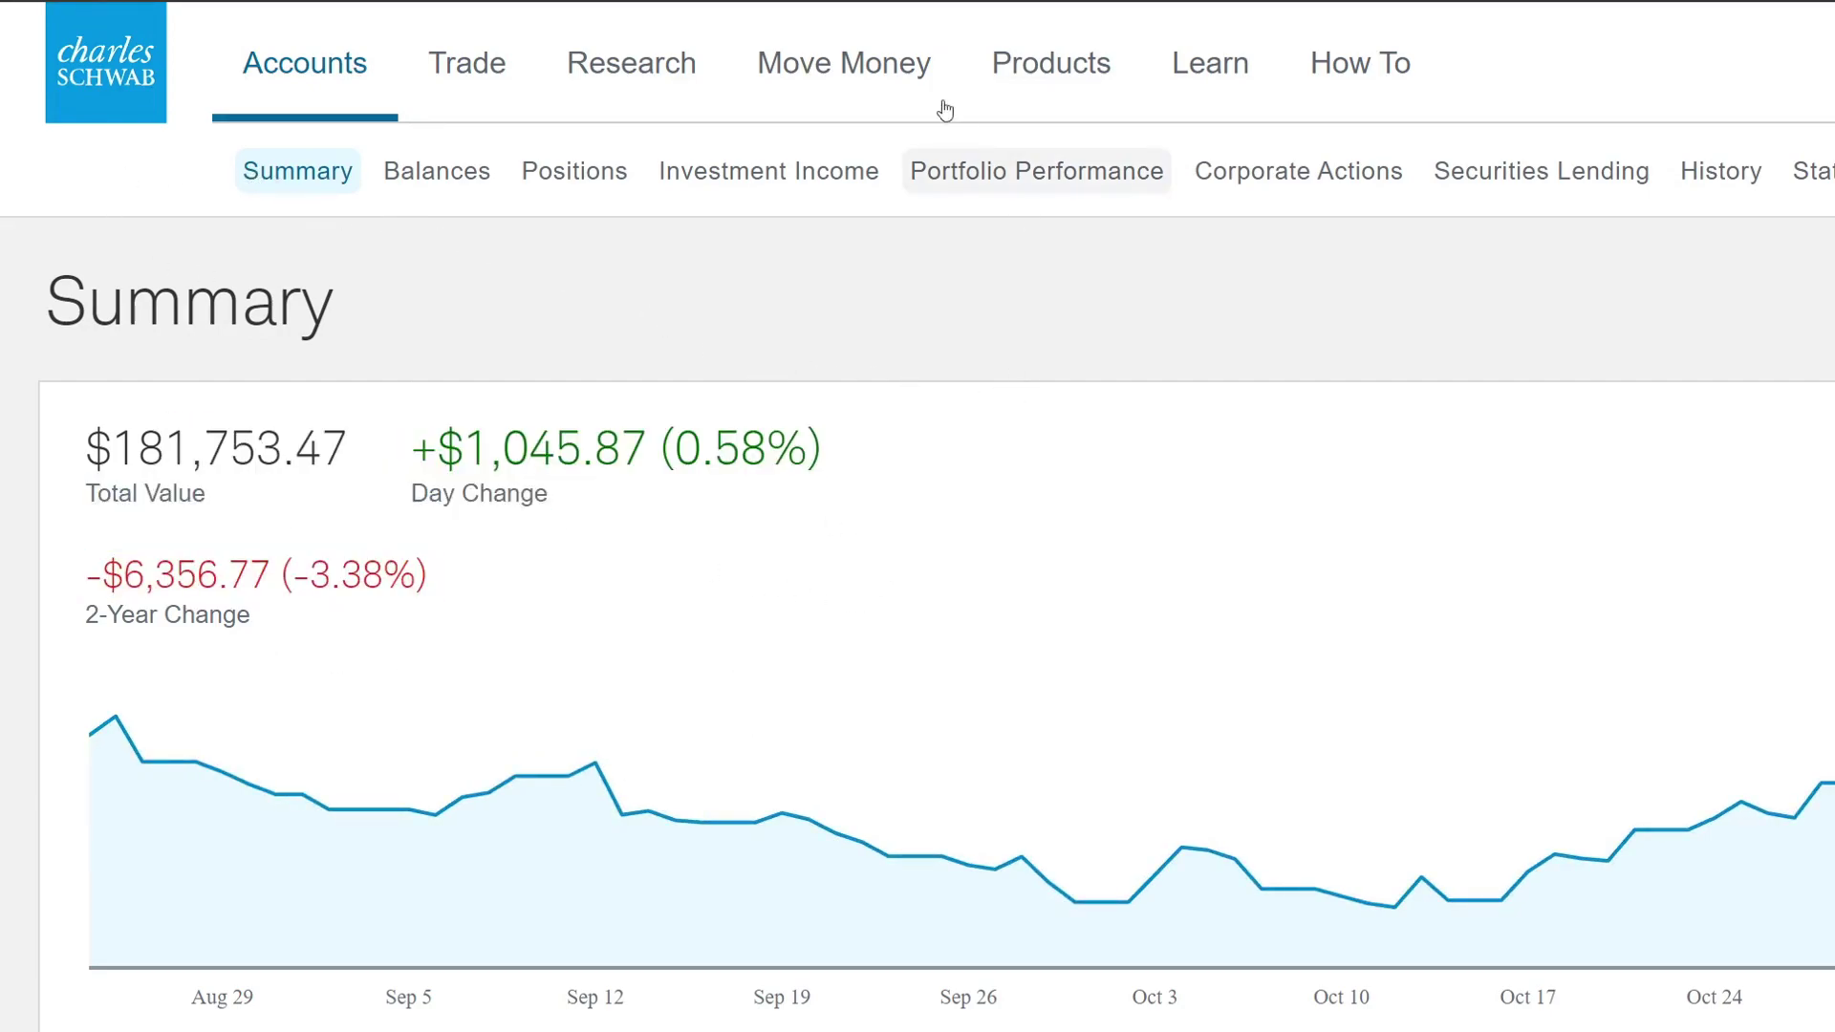
Open the brokerage account's positions and highlight its cash and cash investments amount.
{"action": "left_click", "coordinate": [574, 170]}
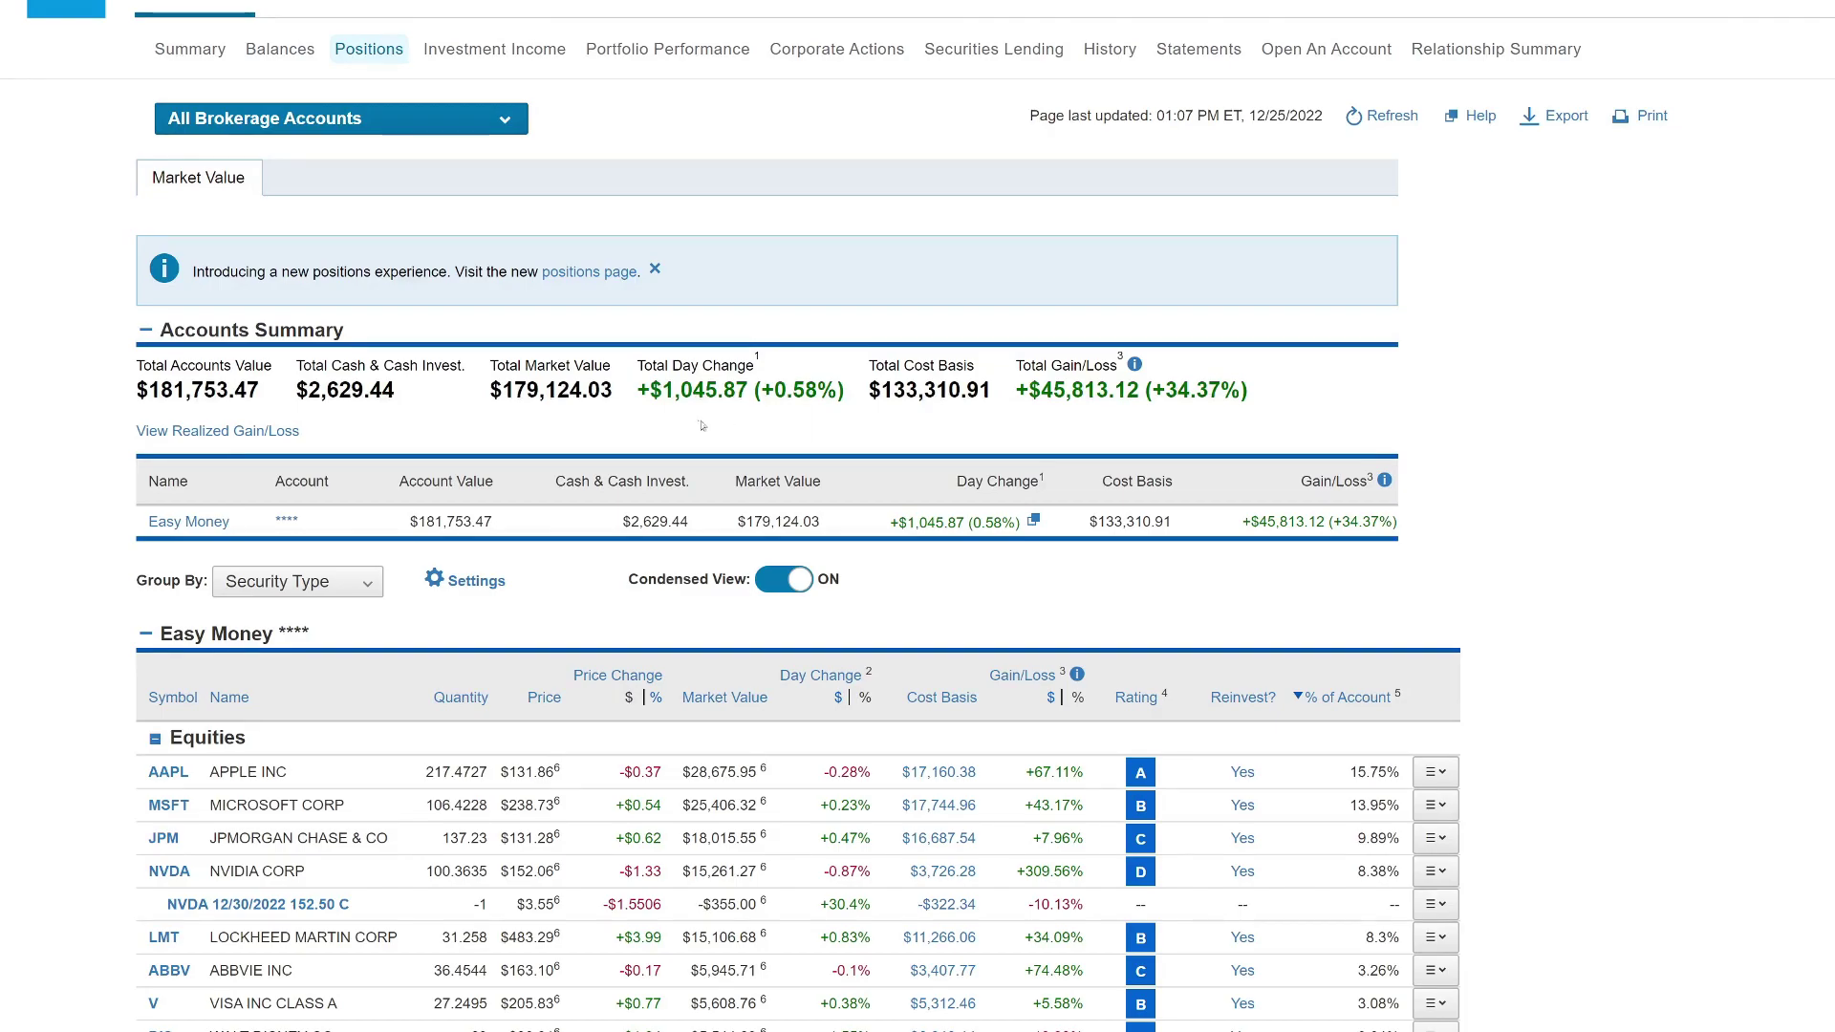
{"action": "scroll", "coordinate": [666, 425], "scroll_direction": "down", "scroll_amount": 1}
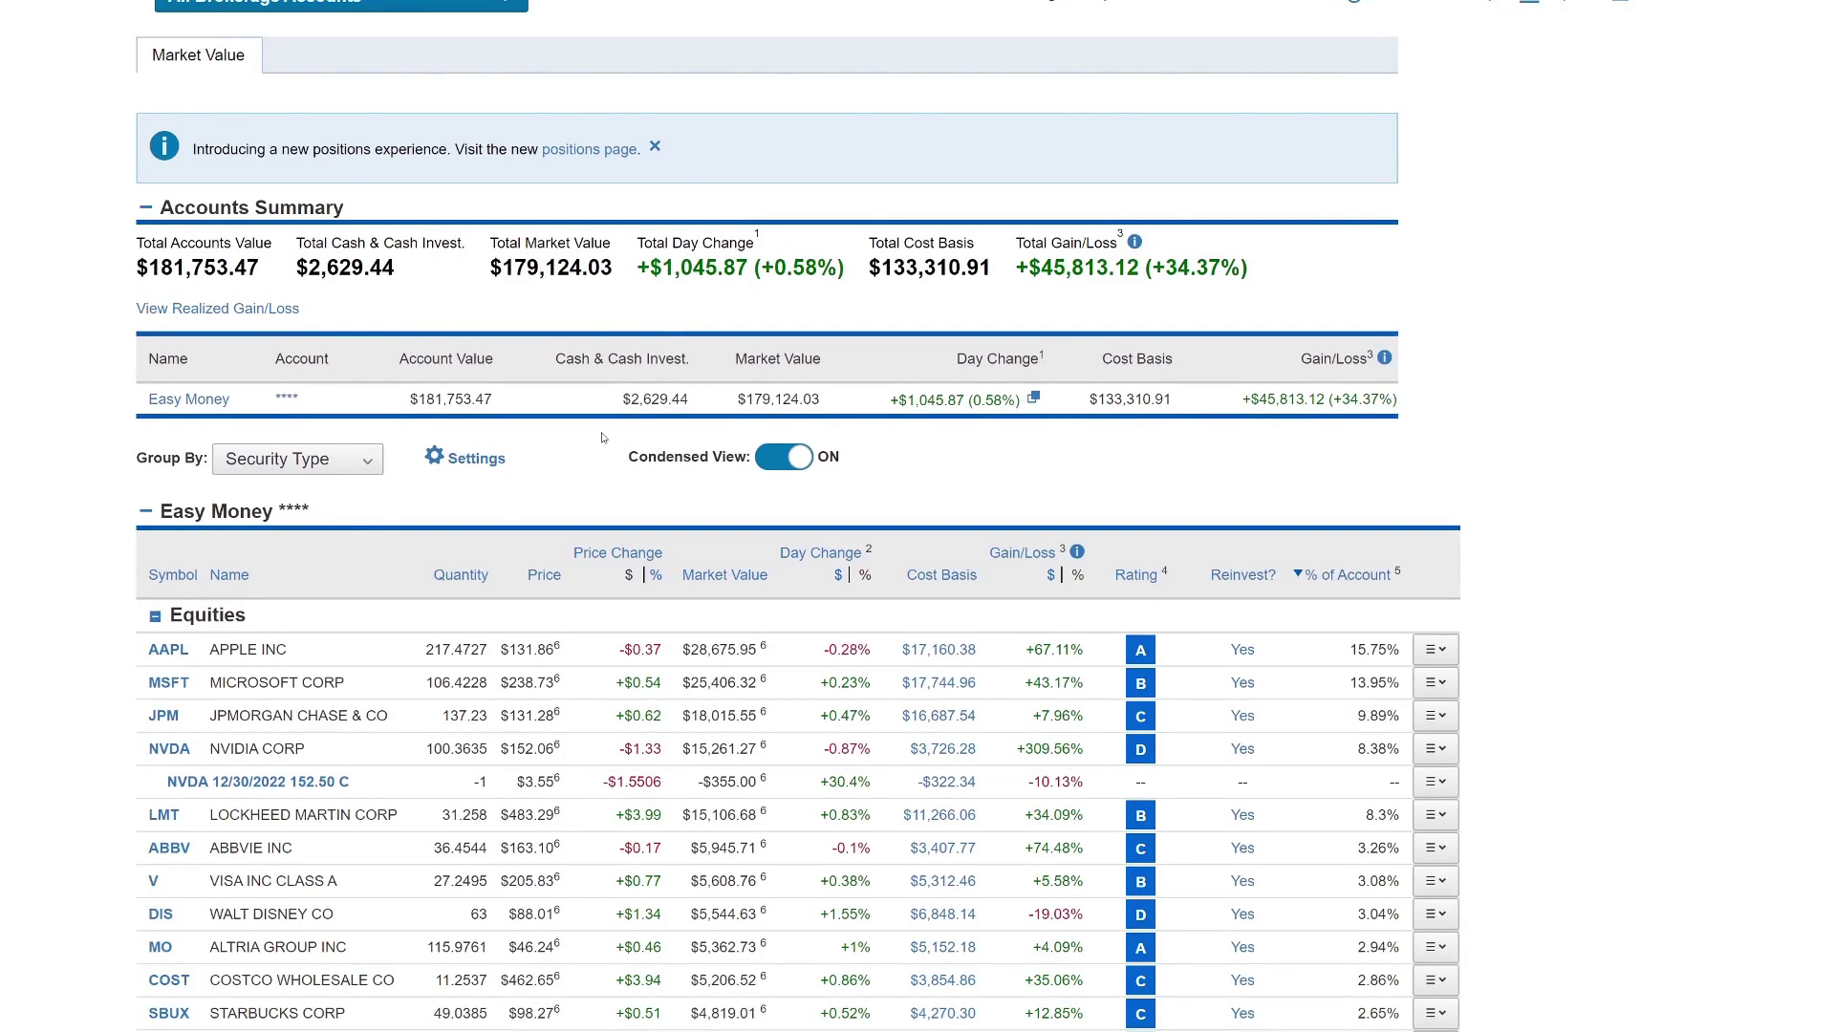
{"action": "left_click_drag", "start_coordinate": [623, 405], "coordinate": [697, 405]}
Examine the NVDA 12/30/2022 152.50 C option position together with the NVIDIA share quantity and price.
{"action": "scroll", "coordinate": [190, 604], "scroll_direction": "down", "scroll_amount": 4}
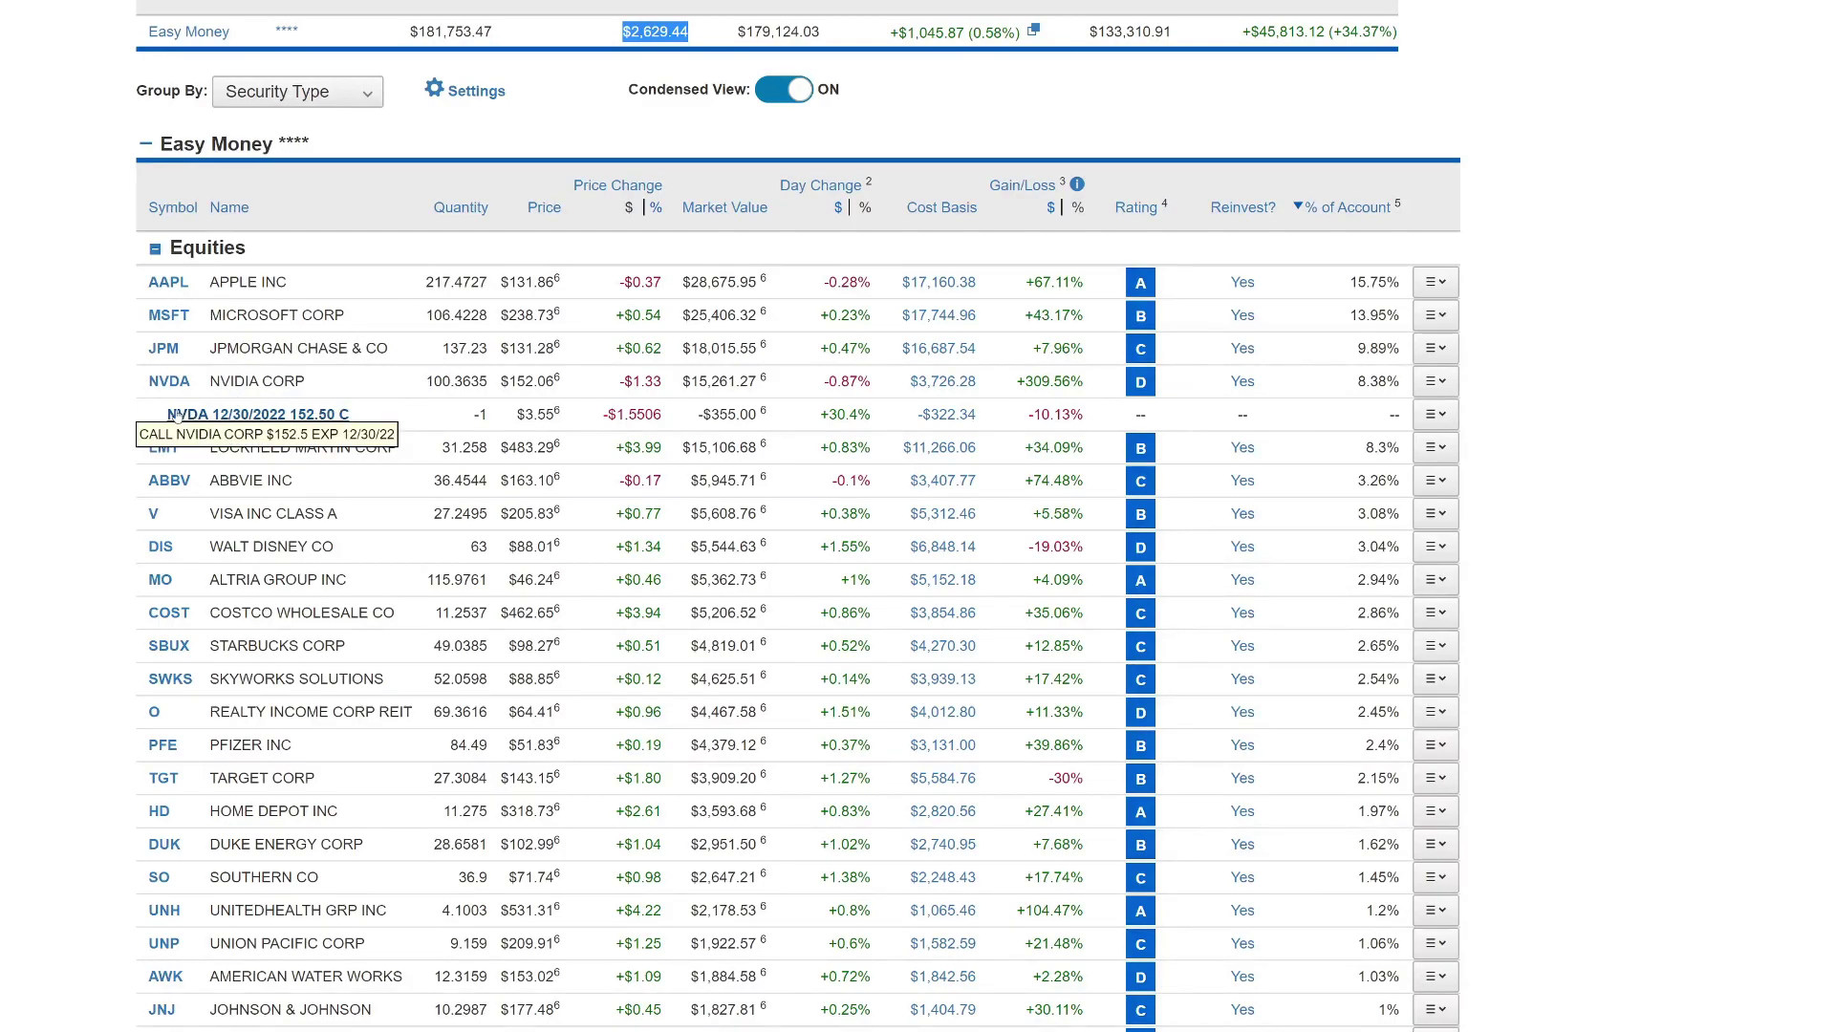
{"action": "left_click_drag", "start_coordinate": [146, 423], "coordinate": [392, 418]}
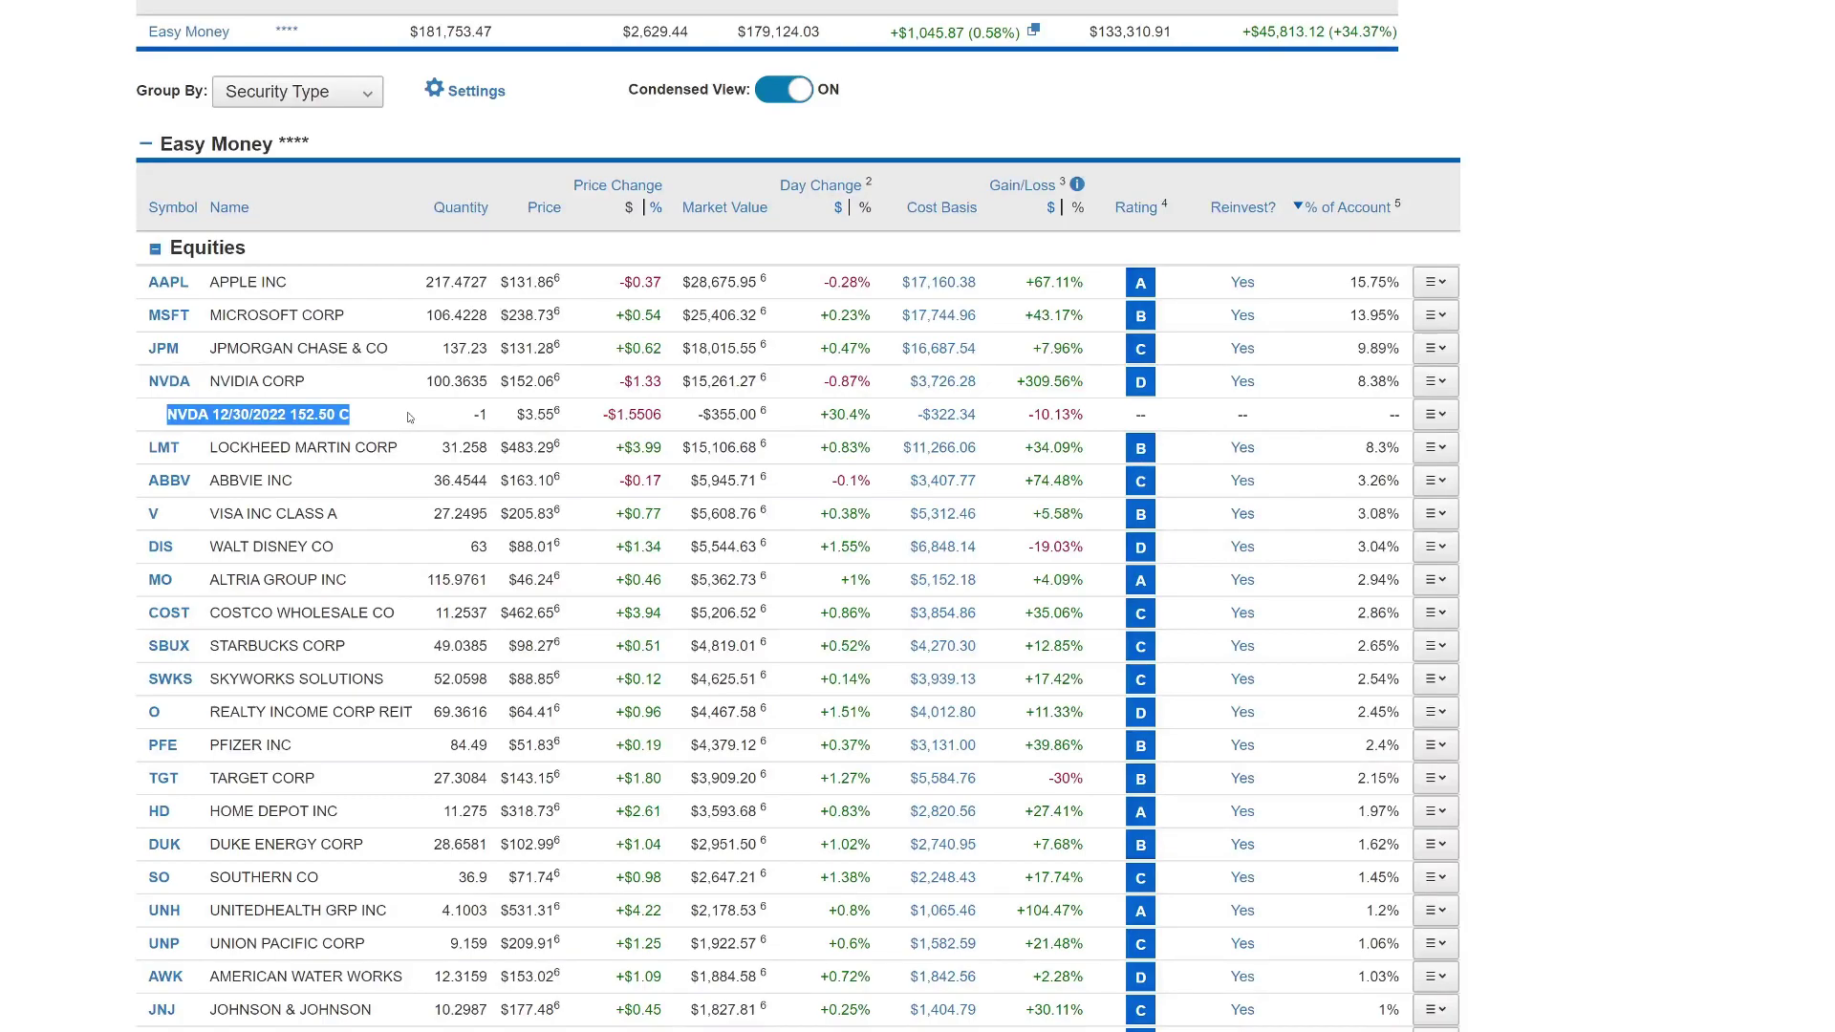
{"action": "left_click", "coordinate": [329, 431]}
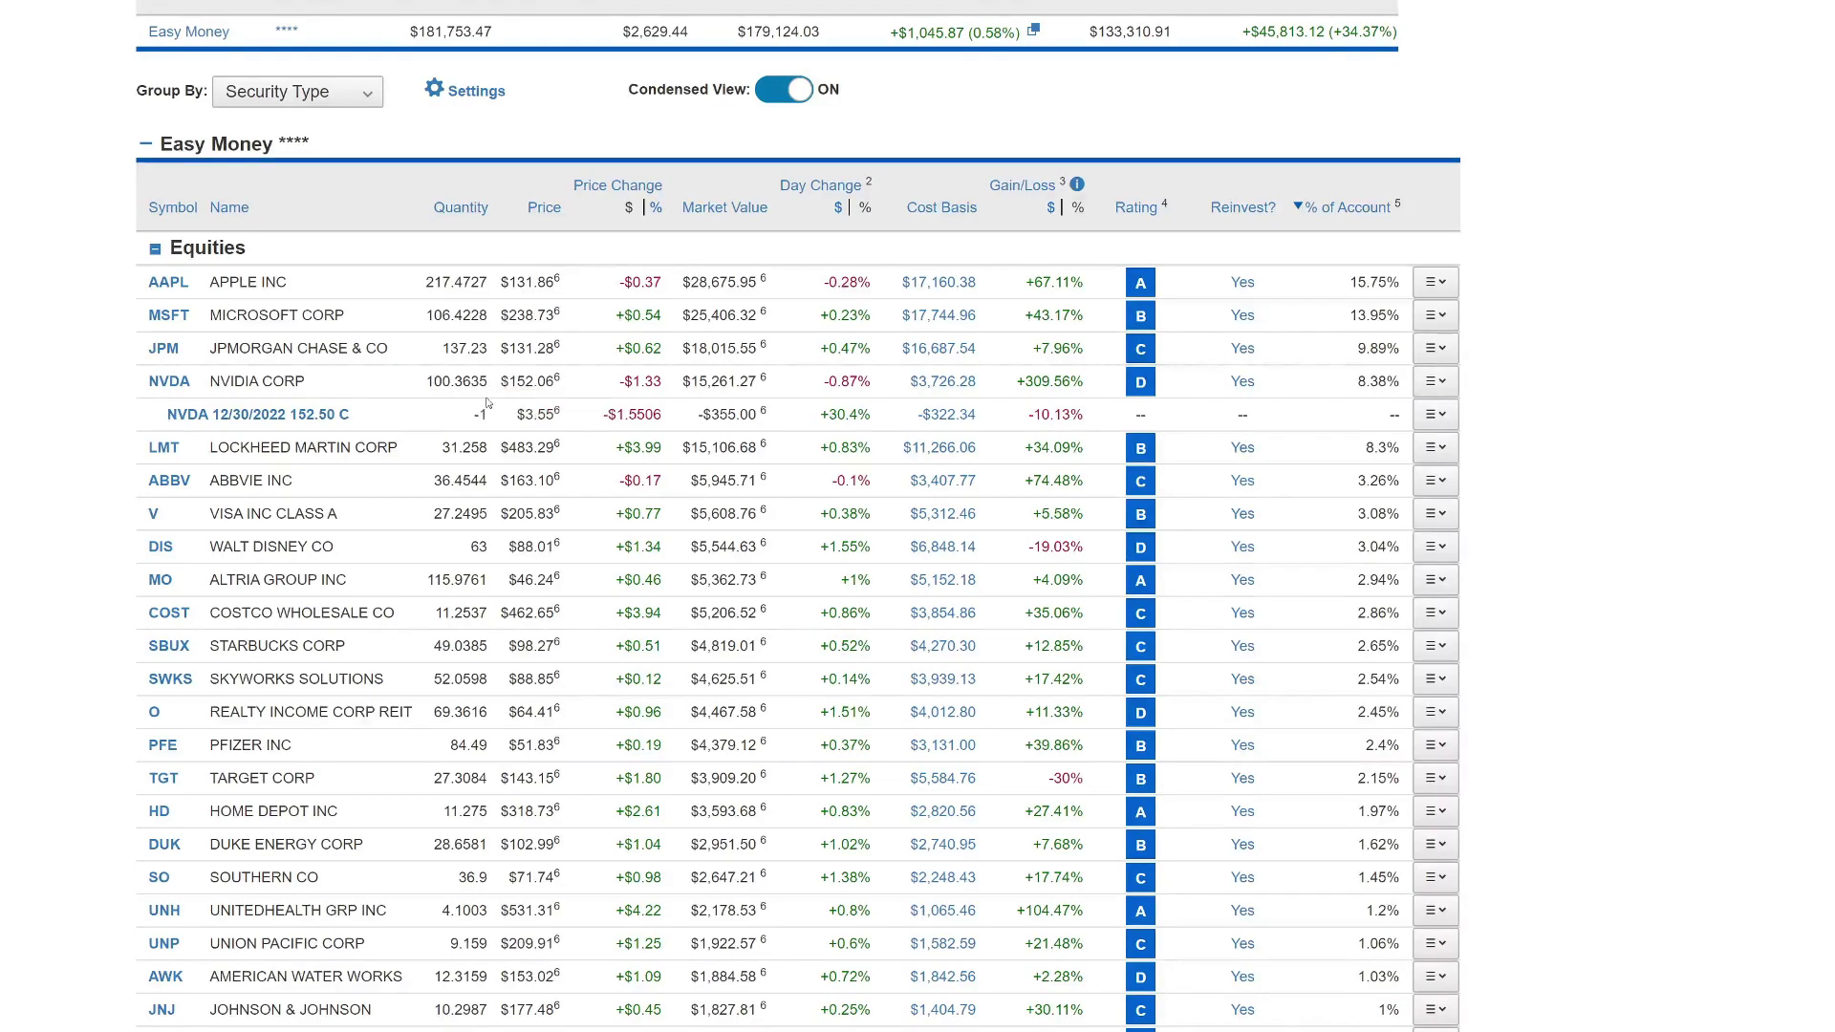
{"action": "left_click_drag", "start_coordinate": [497, 381], "coordinate": [578, 379]}
{"action": "left_click", "coordinate": [143, 401]}
{"action": "left_click_drag", "start_coordinate": [100, 280], "coordinate": [103, 376]}
{"action": "left_click", "coordinate": [75, 321]}
Look through the gains and losses of all equity holdings down to the equities total, and return to the accounts summary.
{"action": "scroll", "coordinate": [1043, 337], "scroll_direction": "down", "scroll_amount": 1}
{"action": "scroll", "coordinate": [1034, 672], "scroll_direction": "down", "scroll_amount": 5}
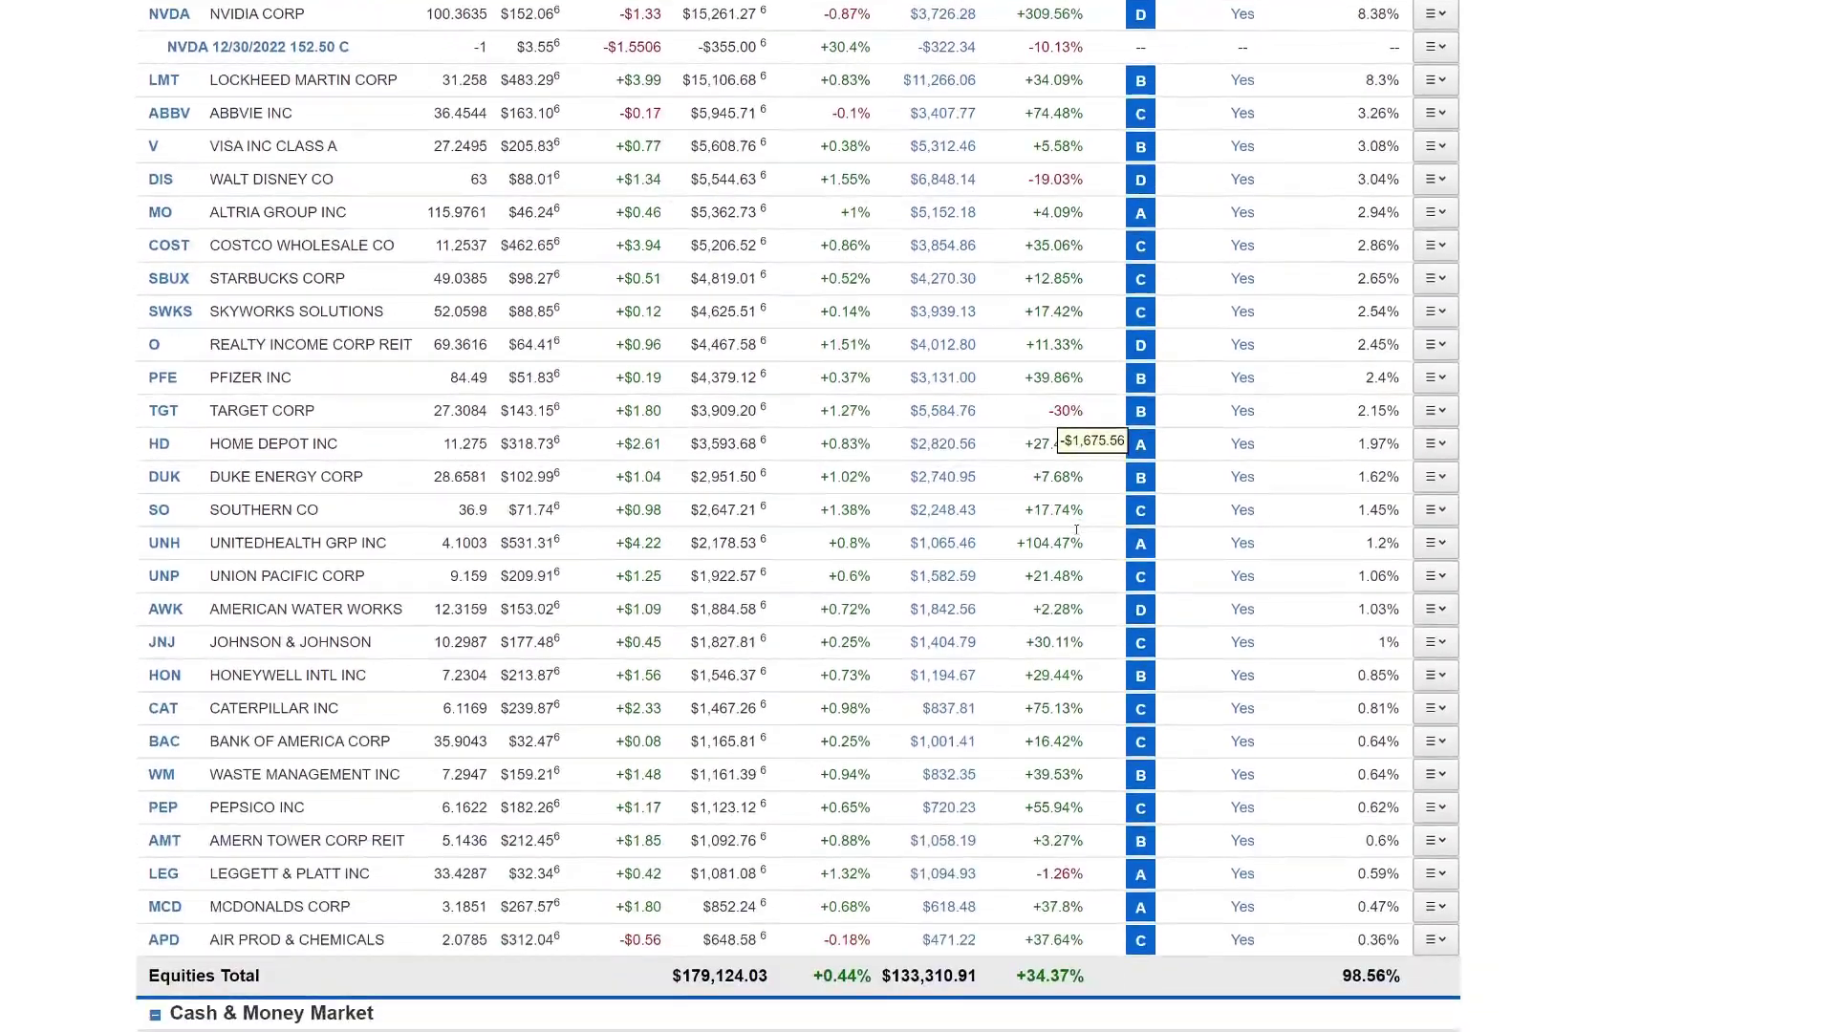
{"action": "scroll", "coordinate": [1035, 672], "scroll_direction": "down", "scroll_amount": 1}
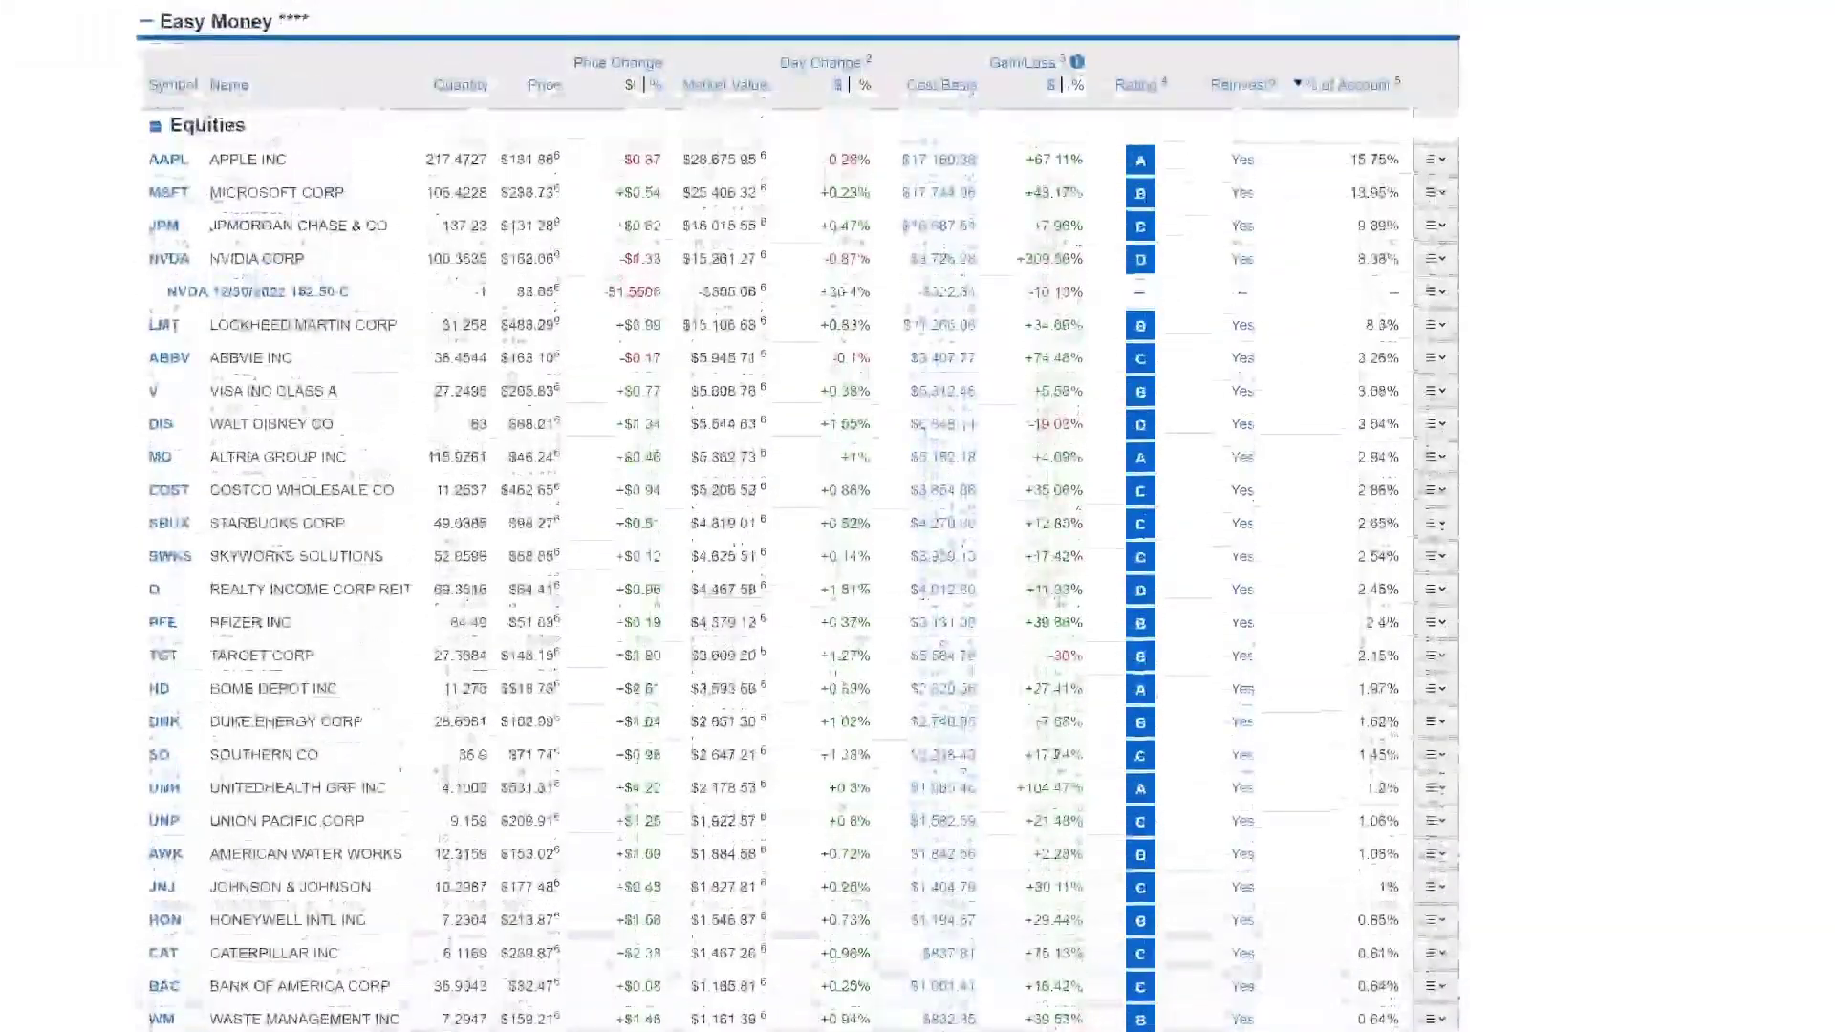
{"action": "scroll", "coordinate": [1009, 527], "scroll_direction": "up", "scroll_amount": 4}
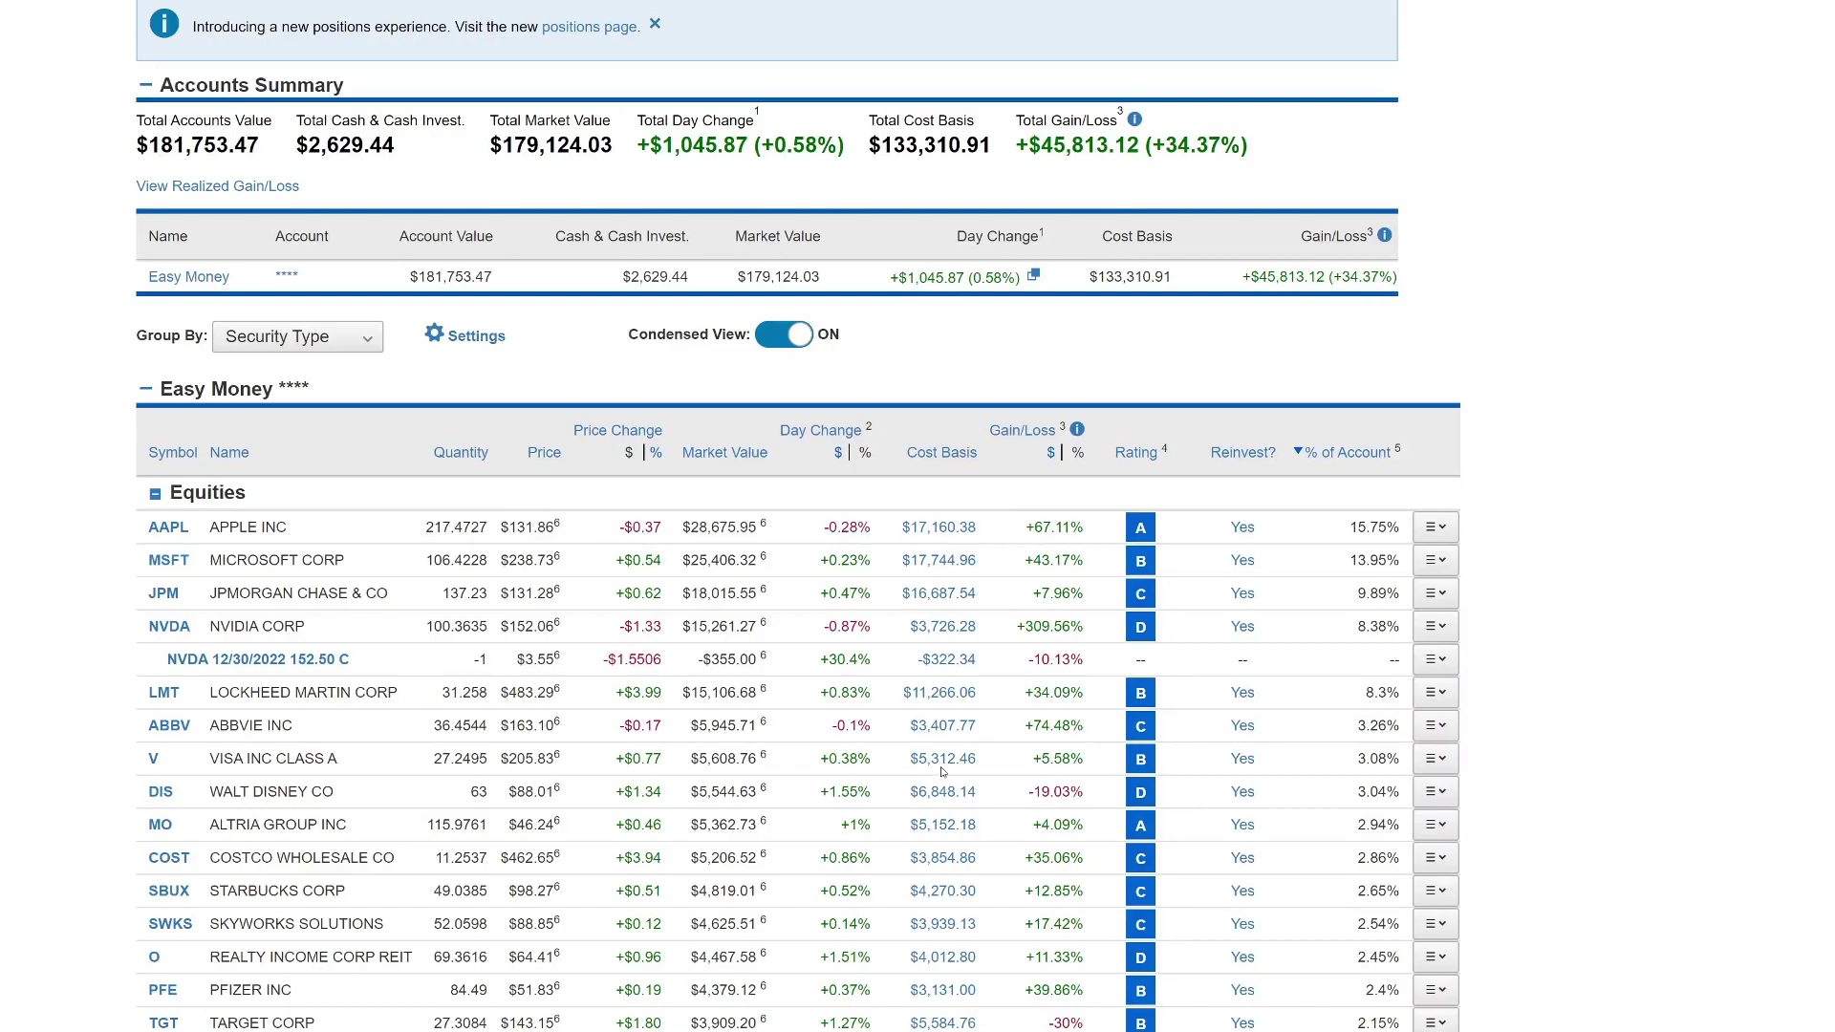
{"action": "scroll", "coordinate": [931, 653], "scroll_direction": "up", "scroll_amount": 3}
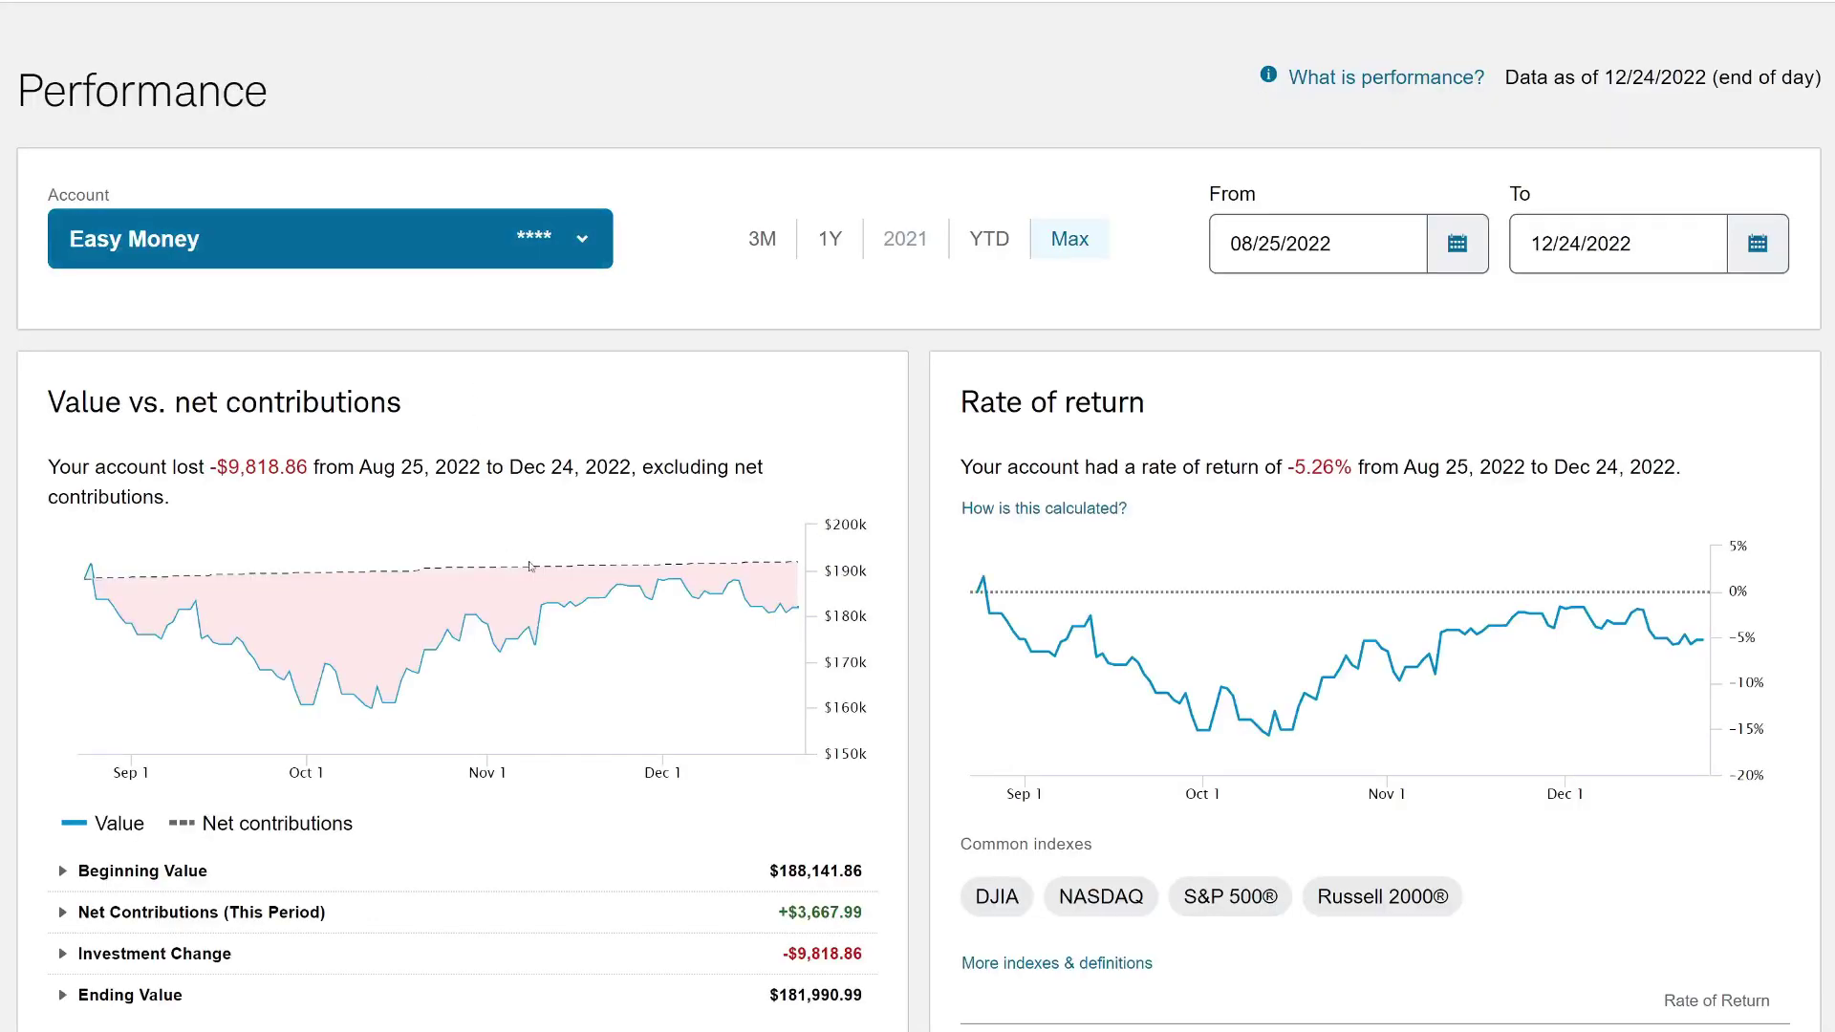
Examine the Value vs. net contributions breakdown and the Rate of return chart on the account's performance page.
{"action": "scroll", "coordinate": [411, 344], "scroll_direction": "down", "scroll_amount": 3}
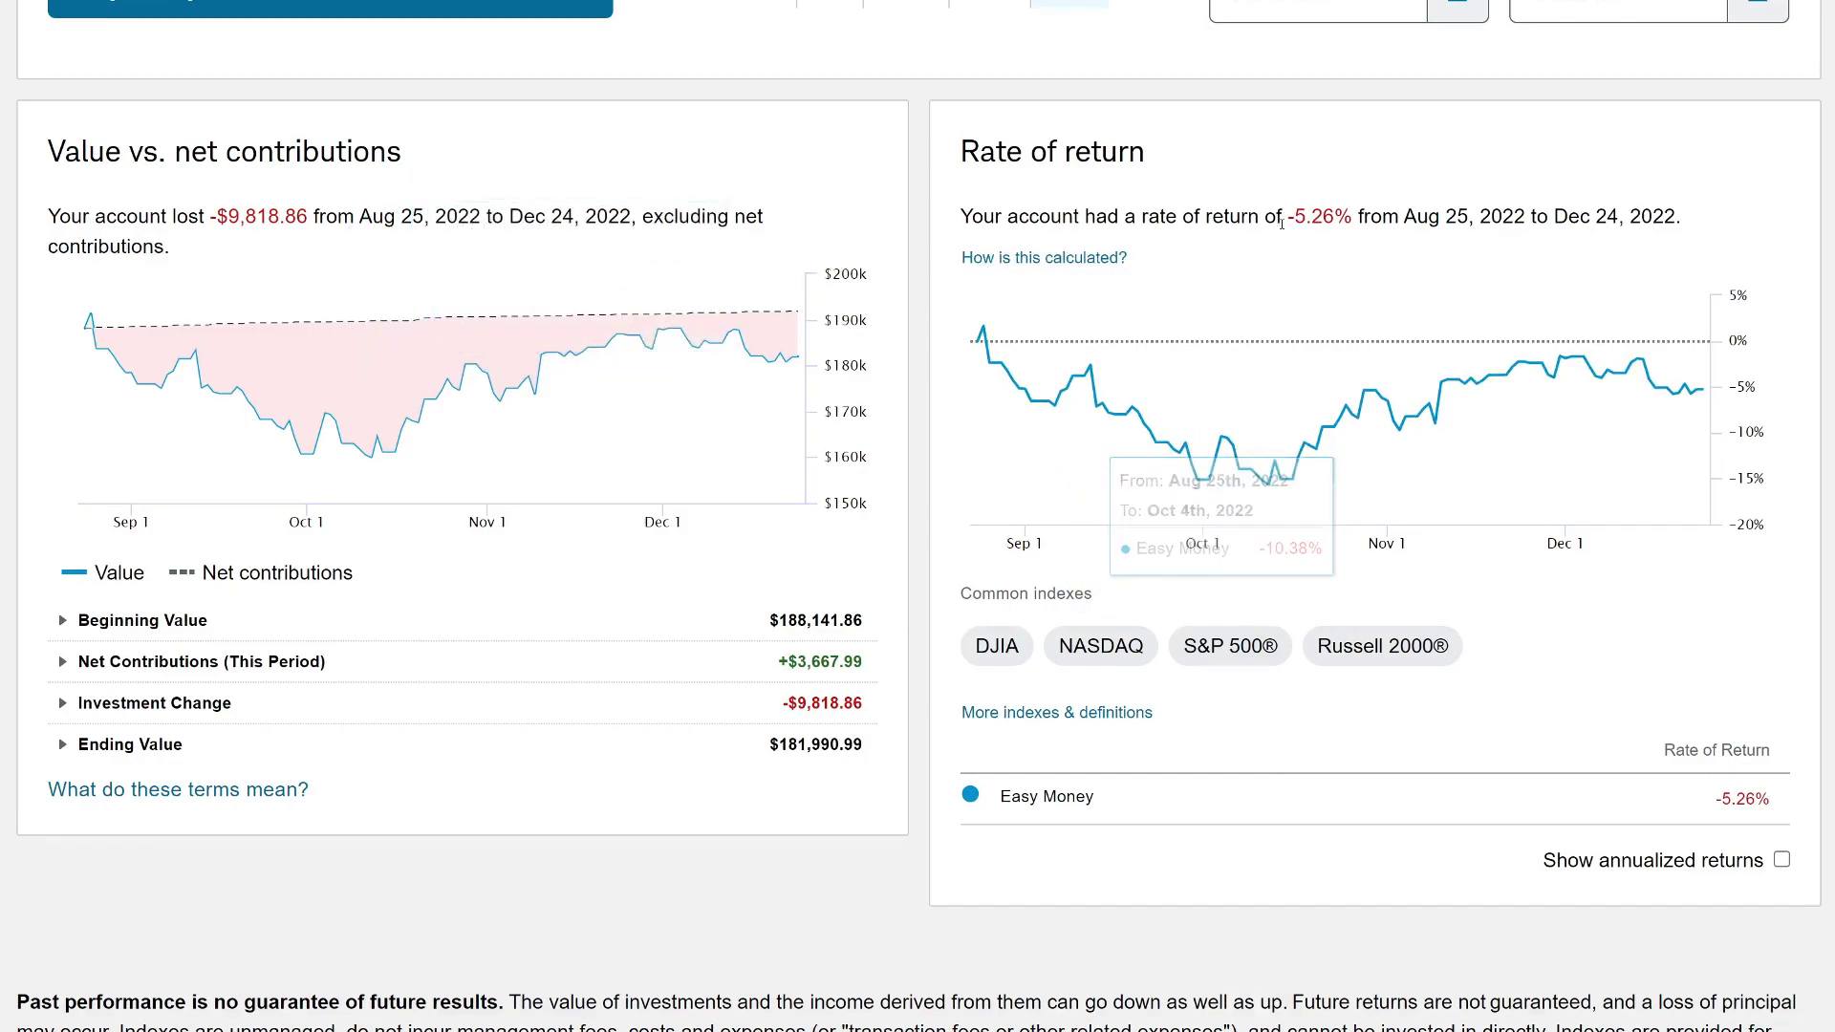
Highlight the account's rate of return statement above the Rate of return chart.
{"action": "left_click_drag", "start_coordinate": [960, 218], "coordinate": [1370, 220]}
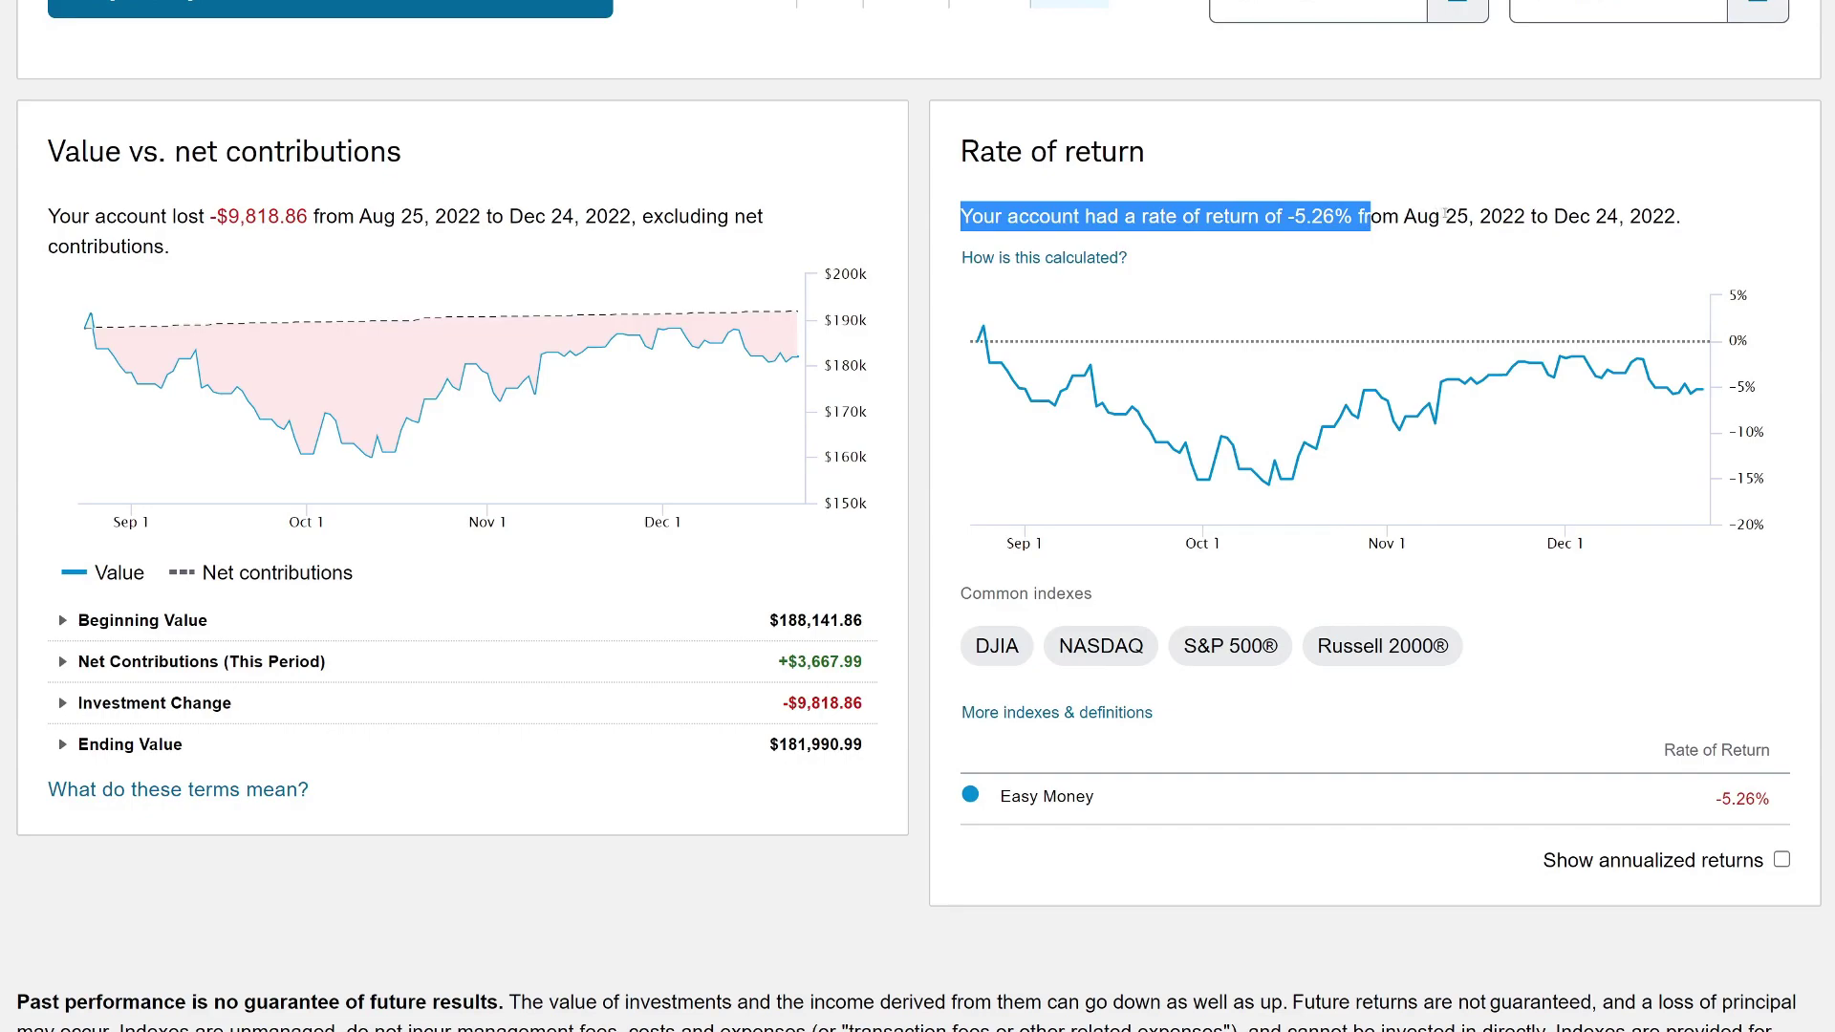
{"action": "left_click_drag", "start_coordinate": [1370, 220], "coordinate": [1351, 220]}
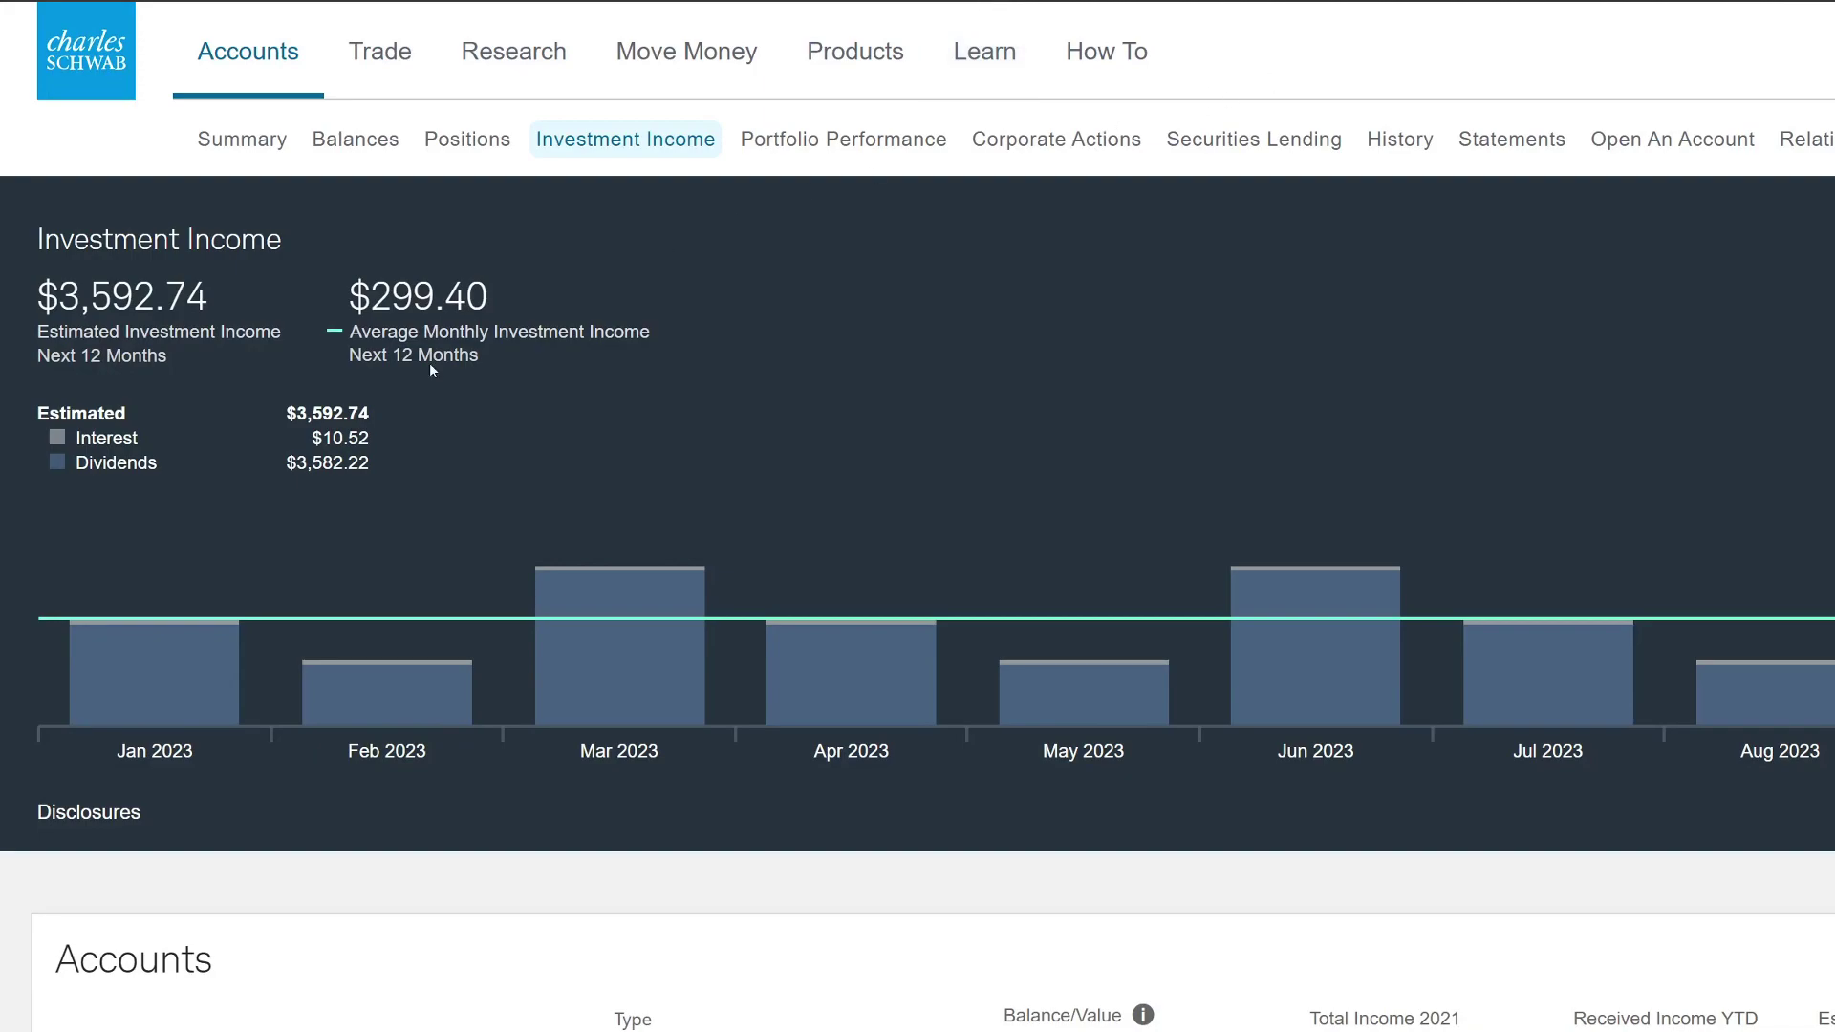
Highlight the average monthly investment income, and examine the estimated income bars for January, February and March 2023.
{"action": "left_click_drag", "start_coordinate": [37, 296], "coordinate": [540, 302]}
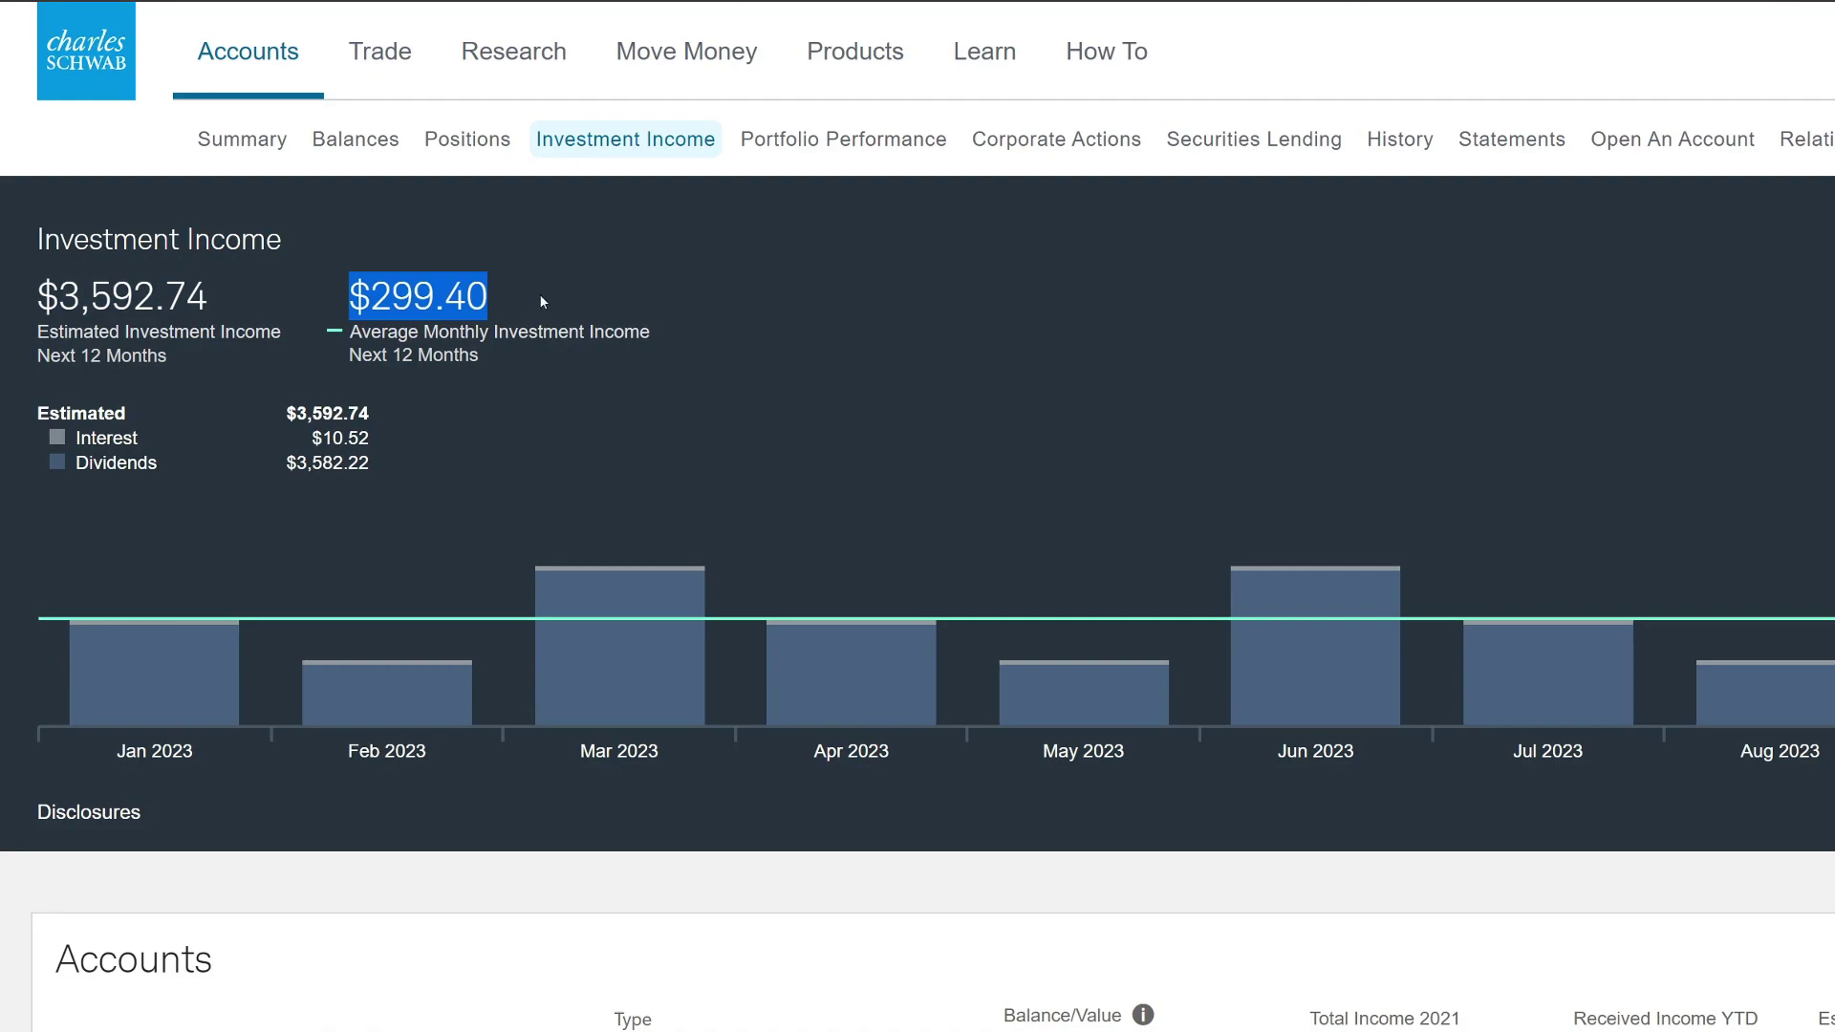
{"action": "left_click", "coordinate": [719, 302]}
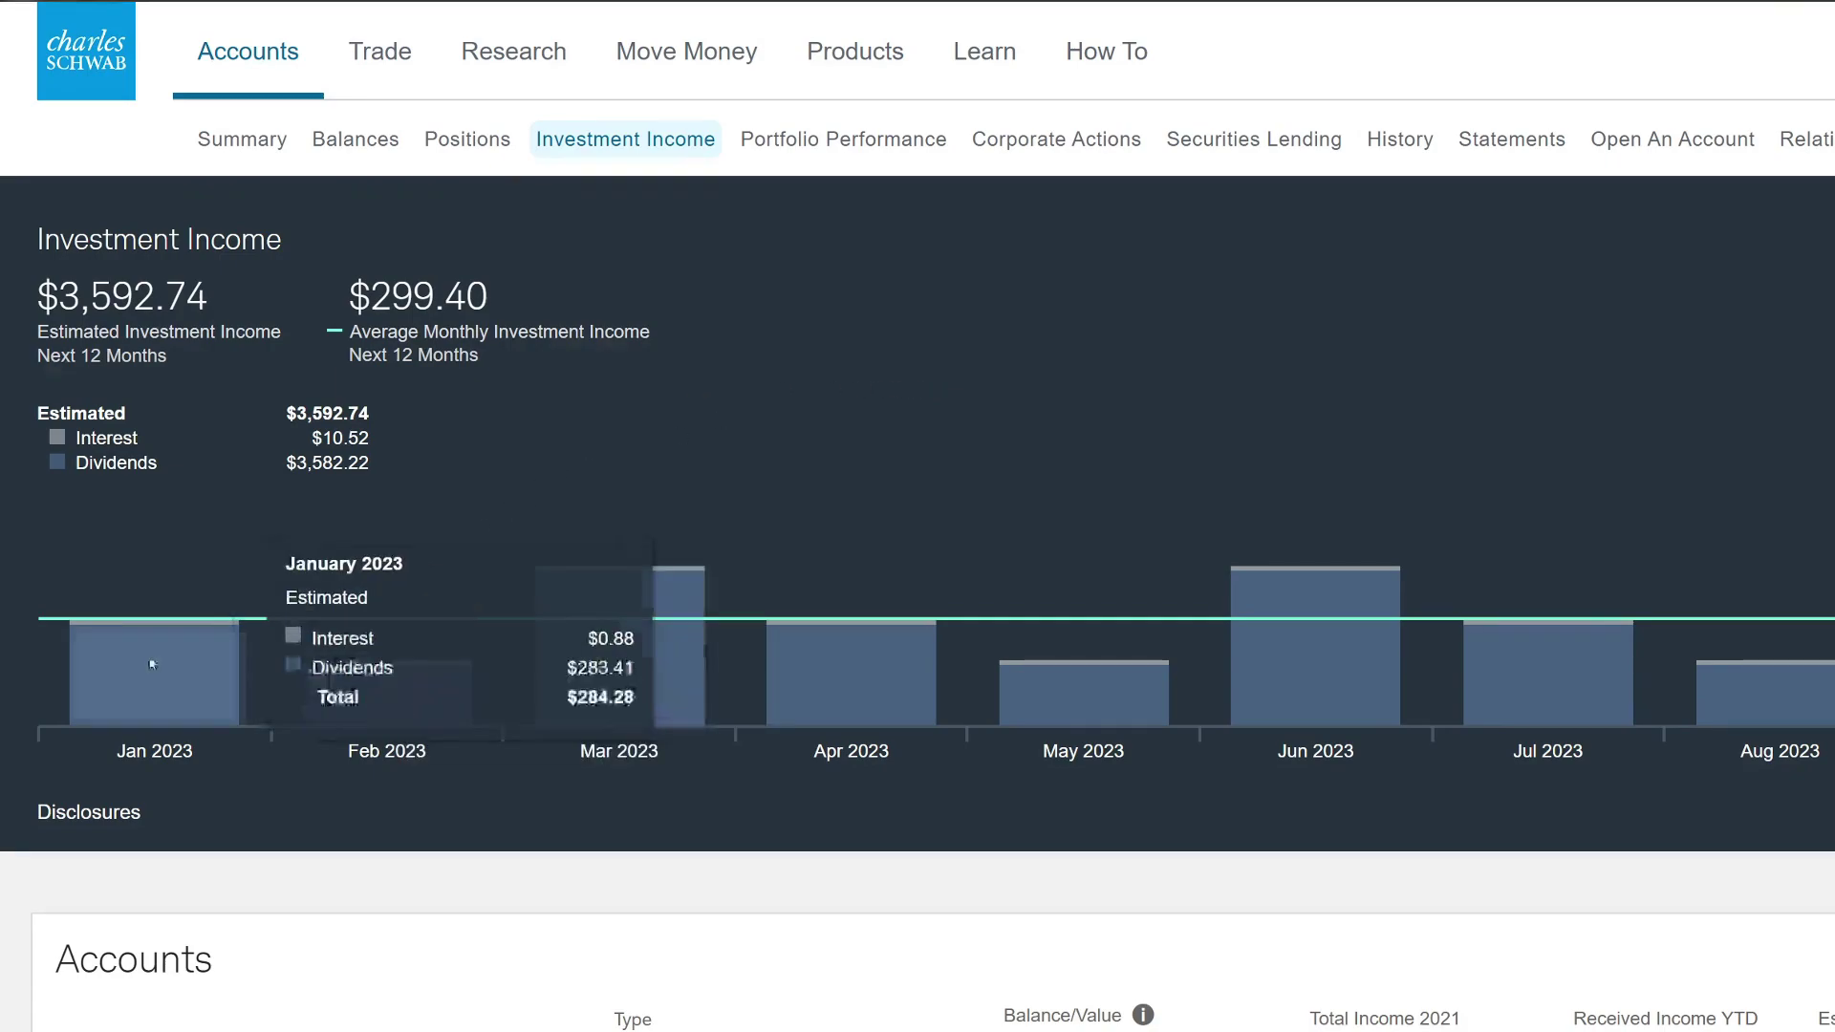
{"action": "mouse_move", "coordinate": [391, 563]}
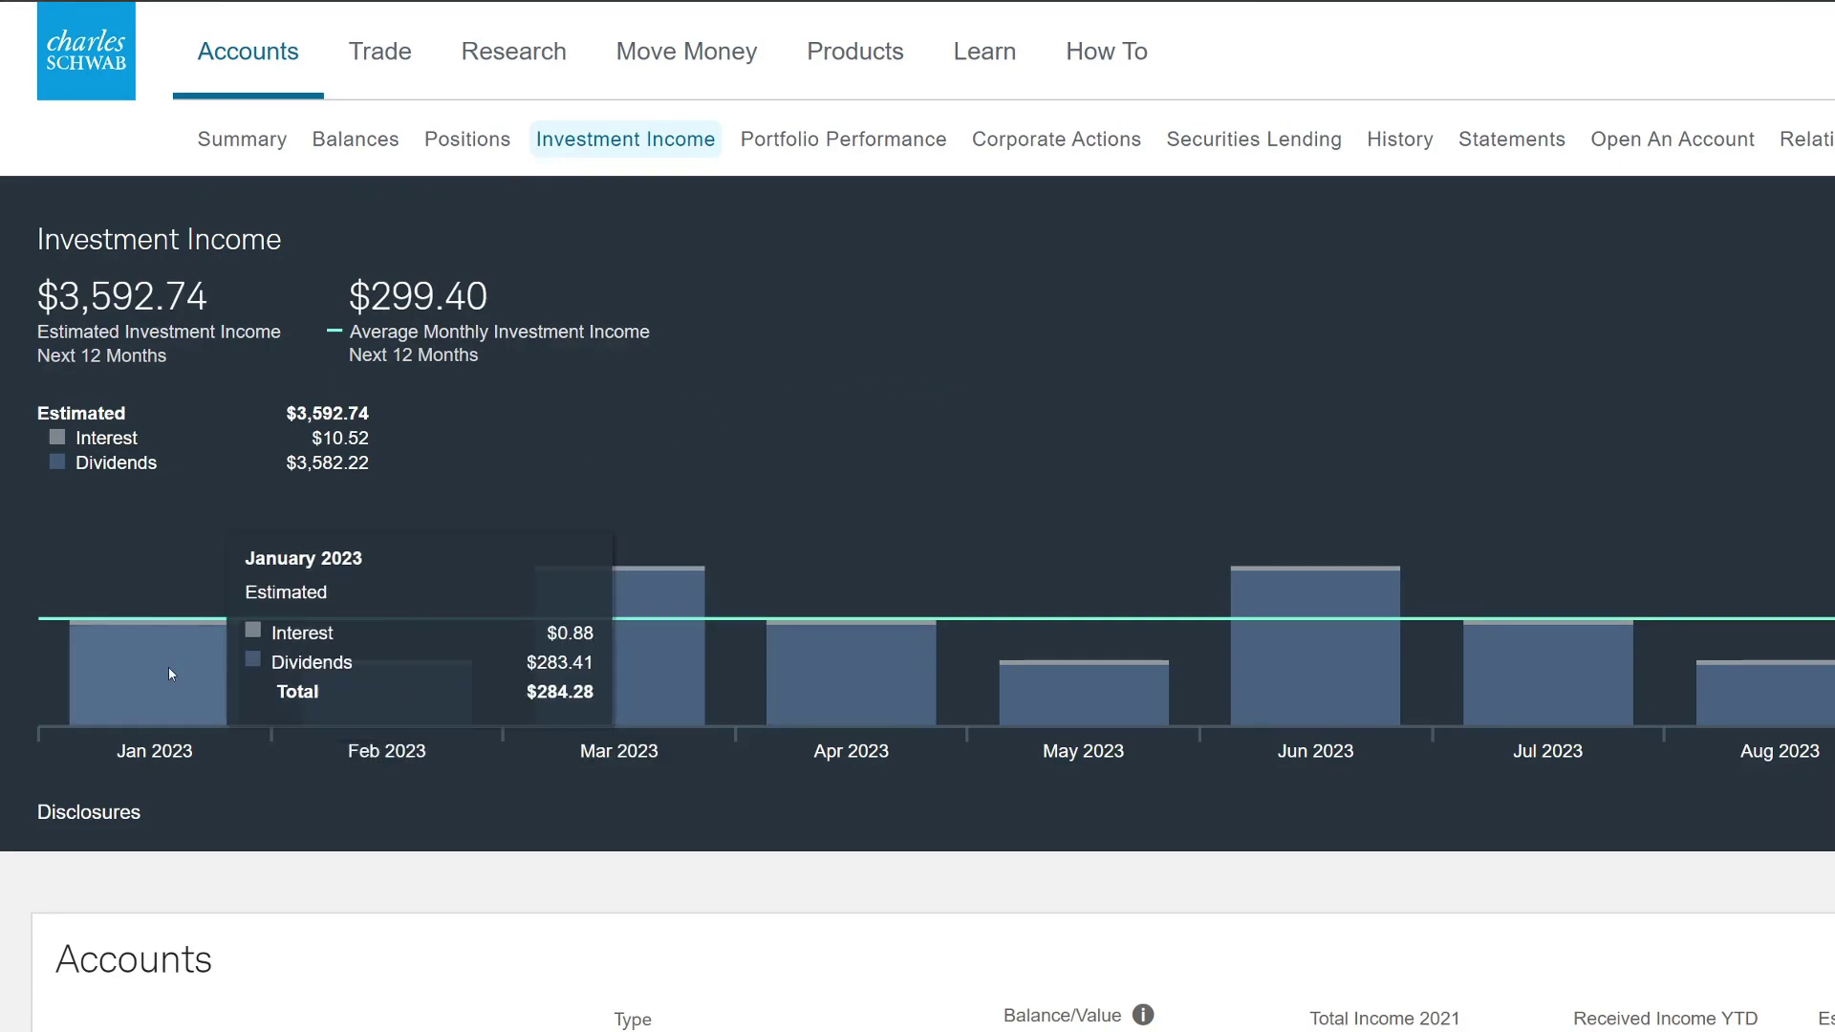
{"action": "mouse_move", "coordinate": [202, 646]}
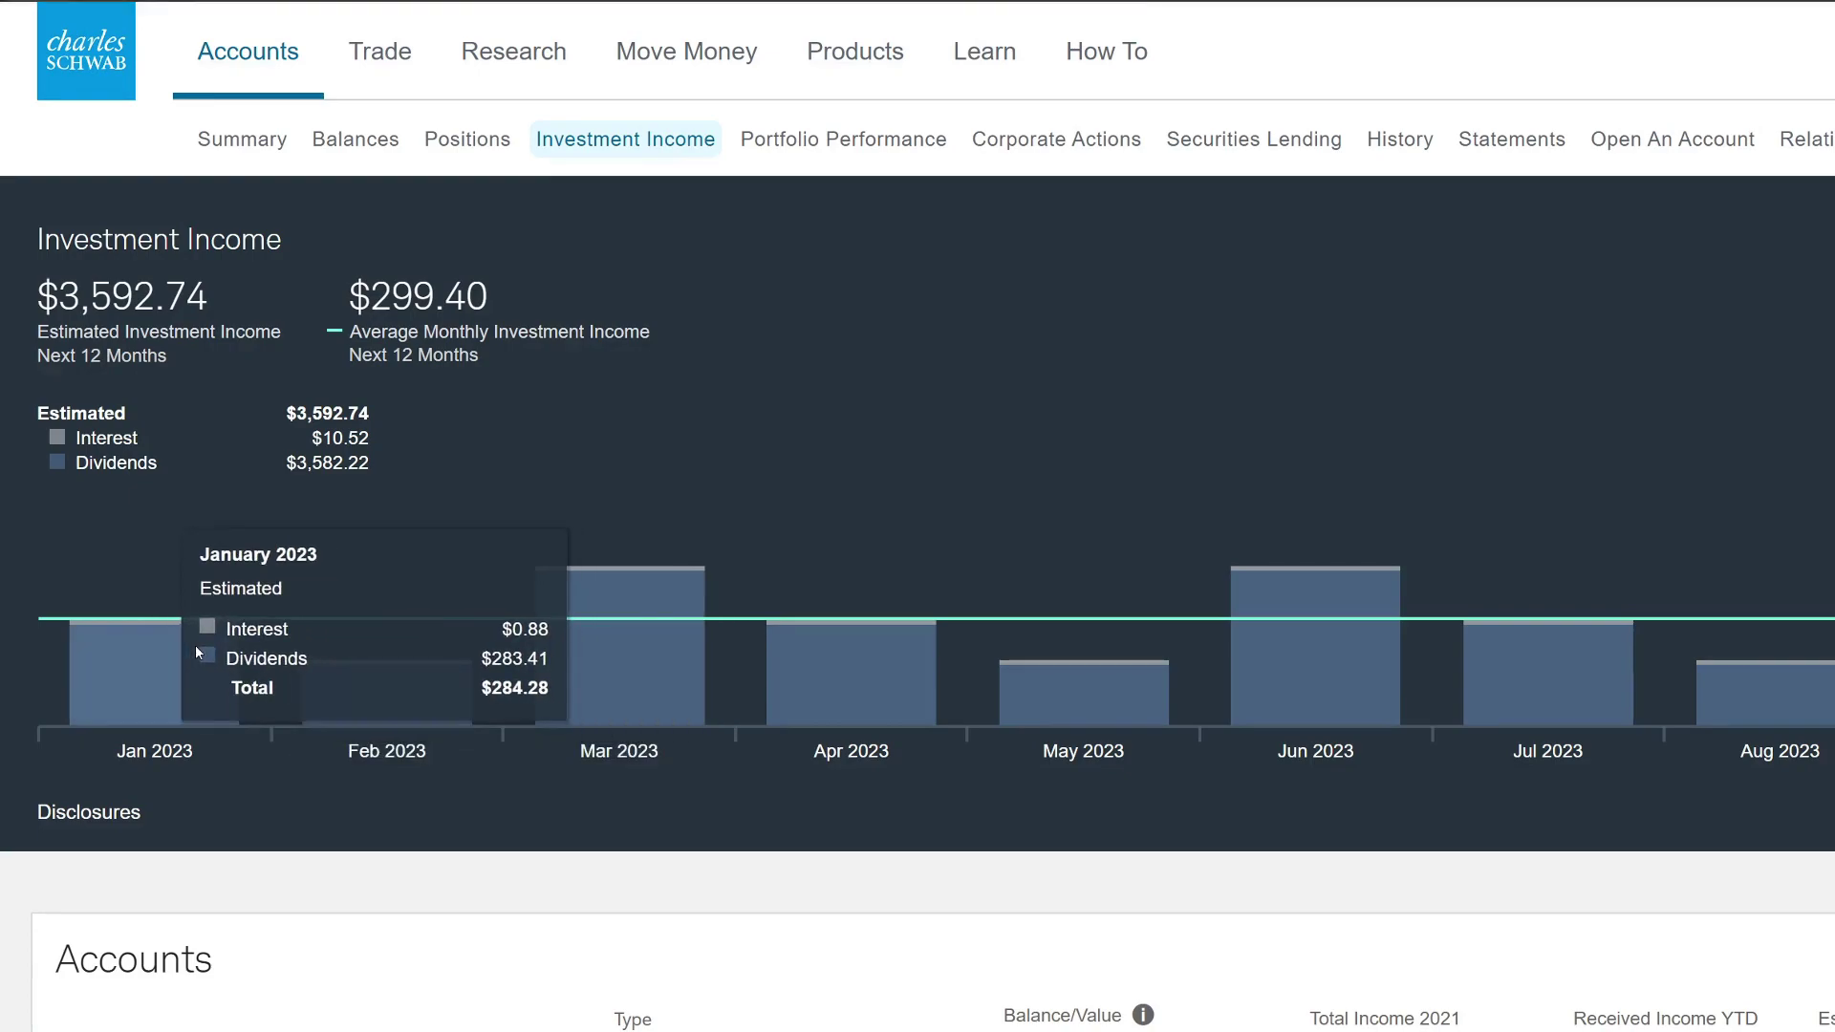
{"action": "mouse_move", "coordinate": [387, 632]}
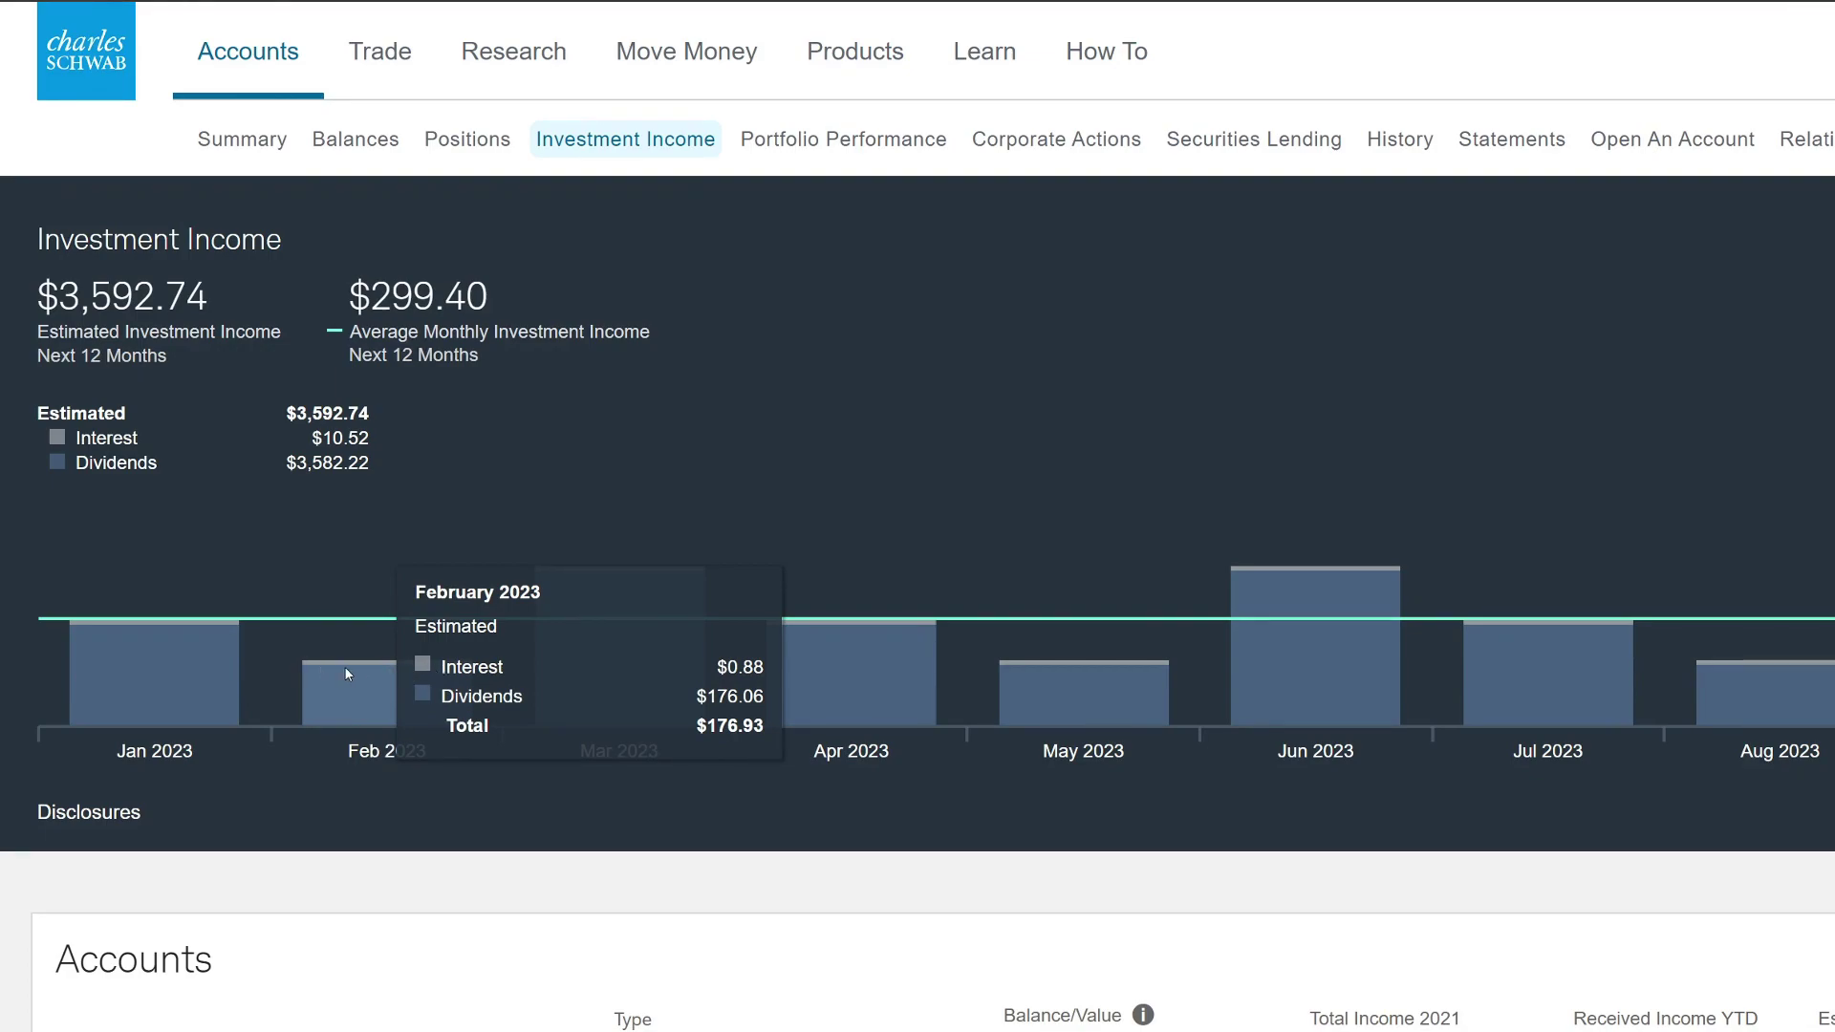
{"action": "mouse_move", "coordinate": [624, 654]}
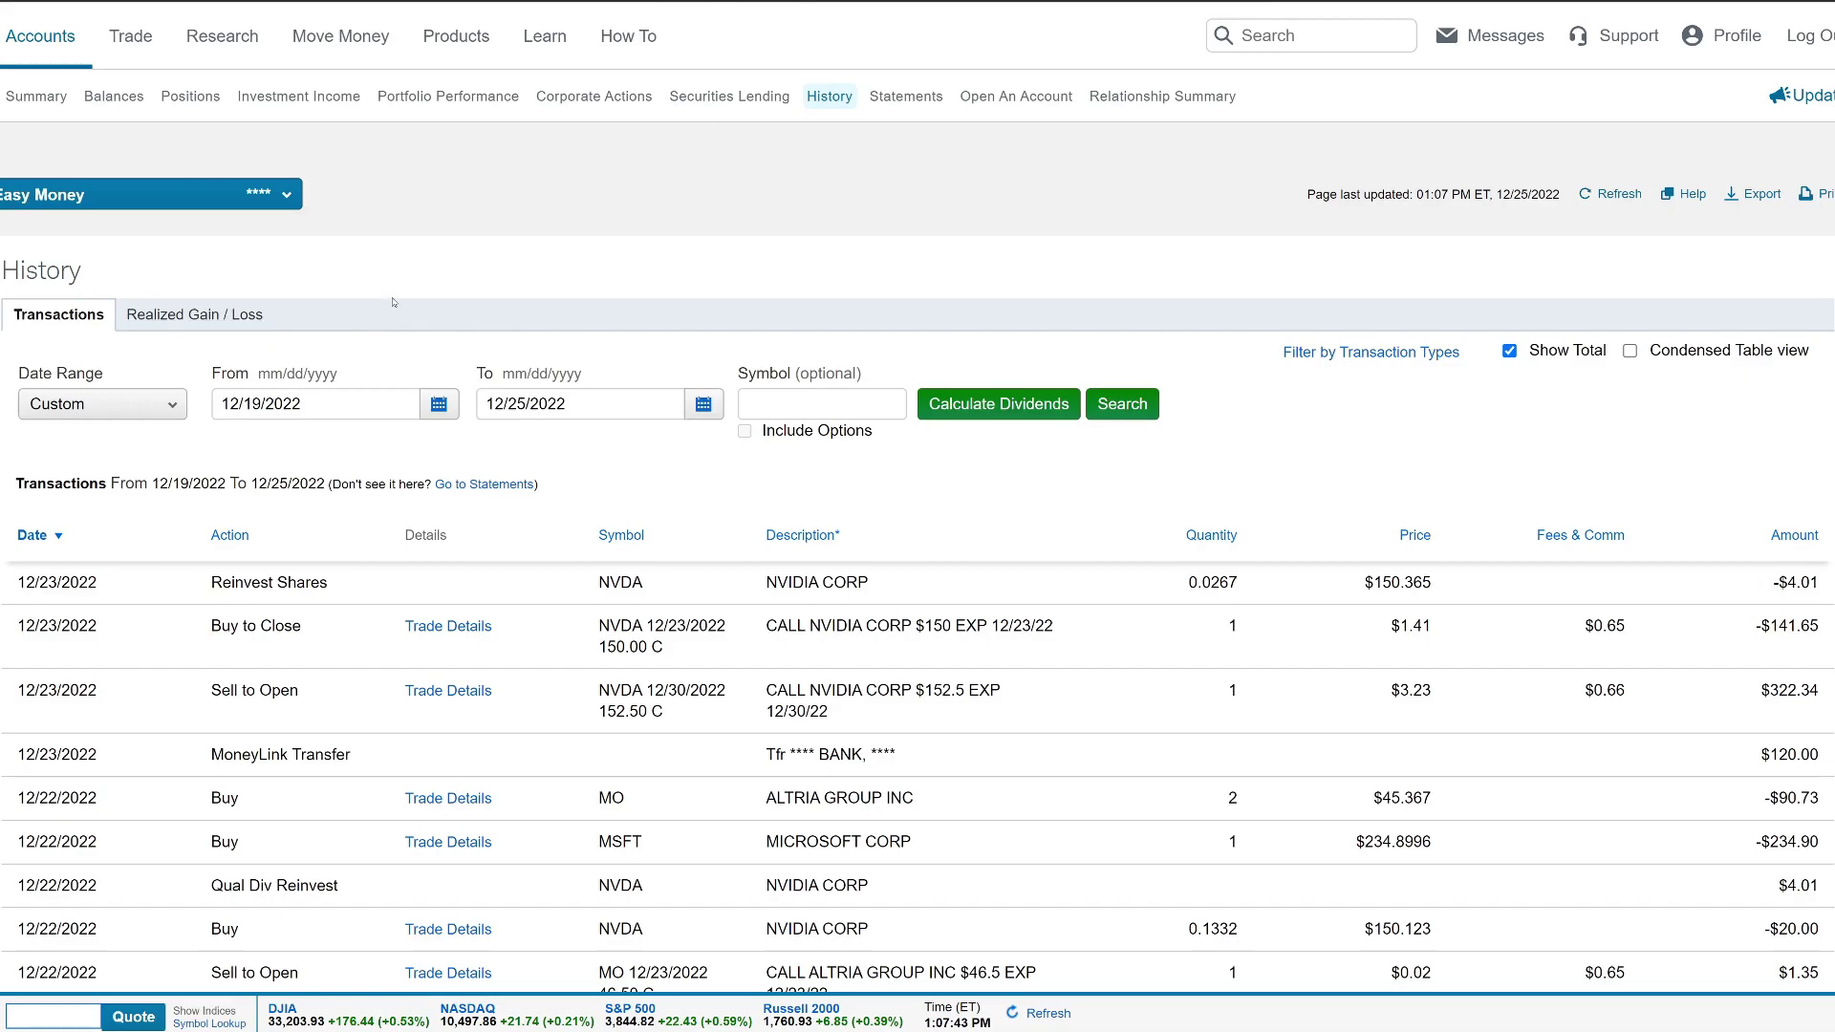
Look through the 12/19/2022 to 12/25/2022 transaction history down to its end and highlight the expired 12/16/2022 call options.
{"action": "left_click", "coordinate": [440, 404]}
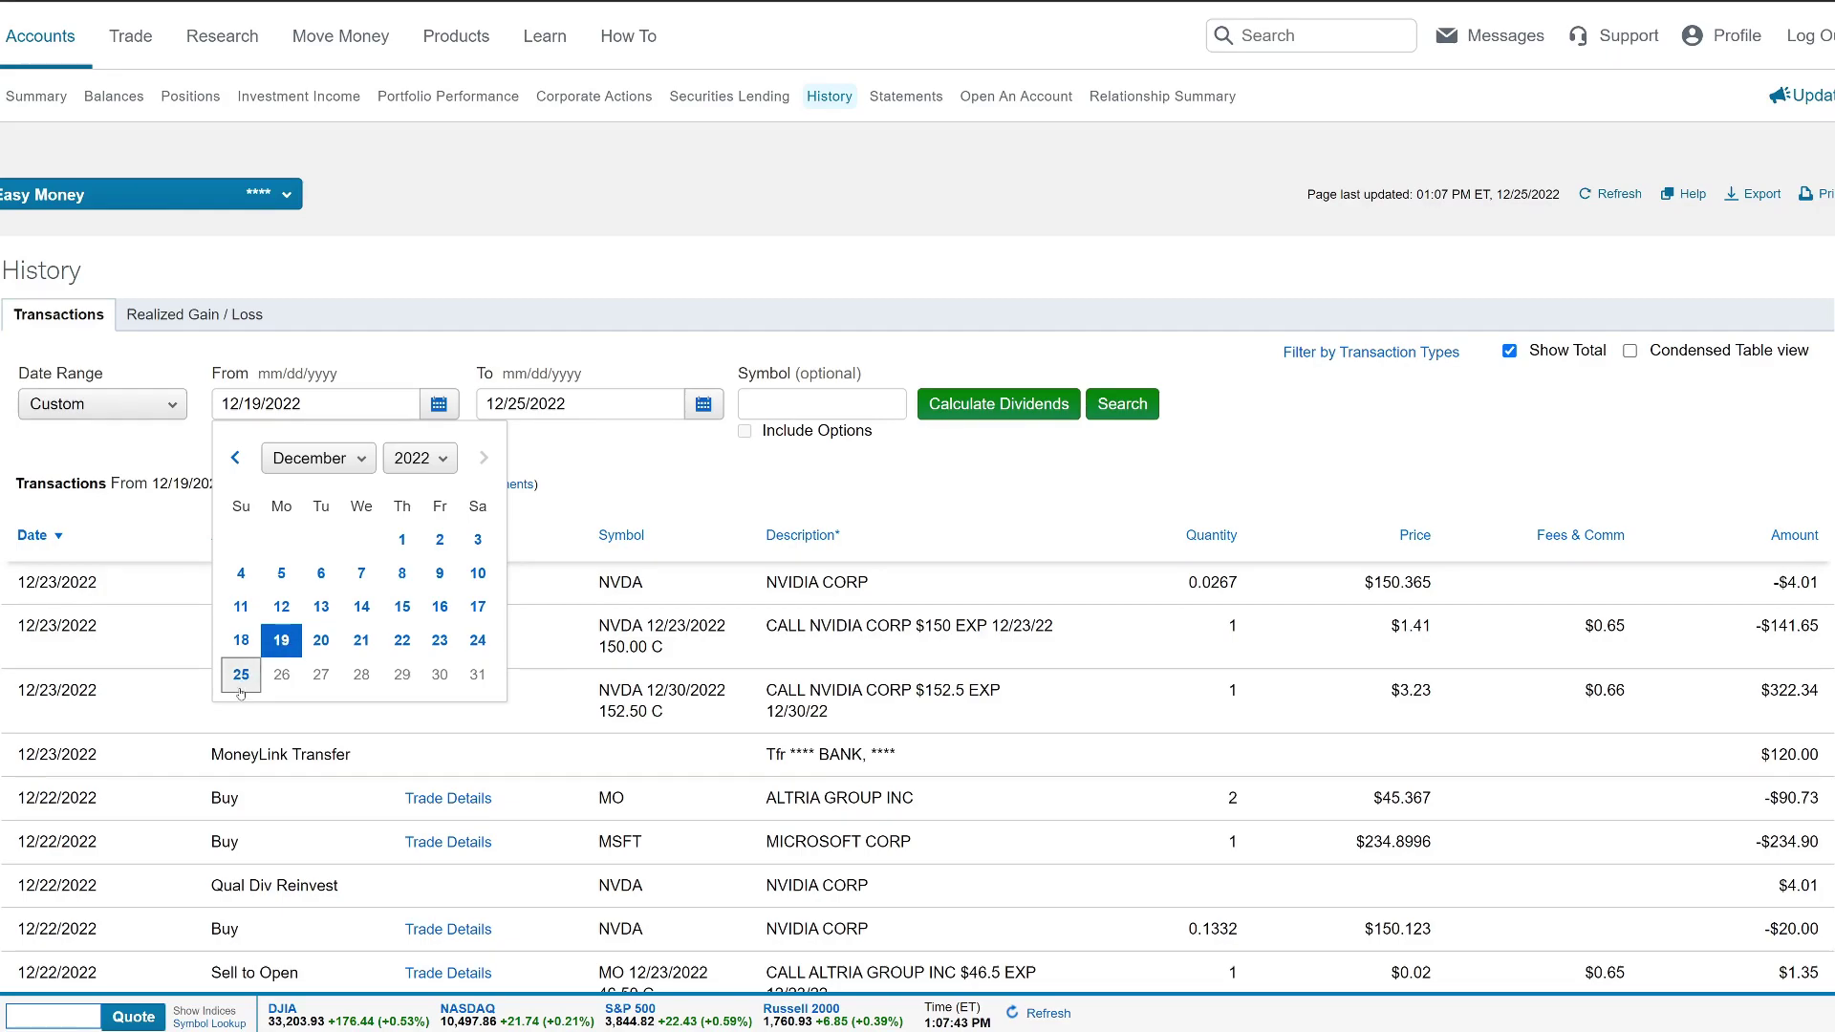
{"action": "left_click", "coordinate": [662, 456]}
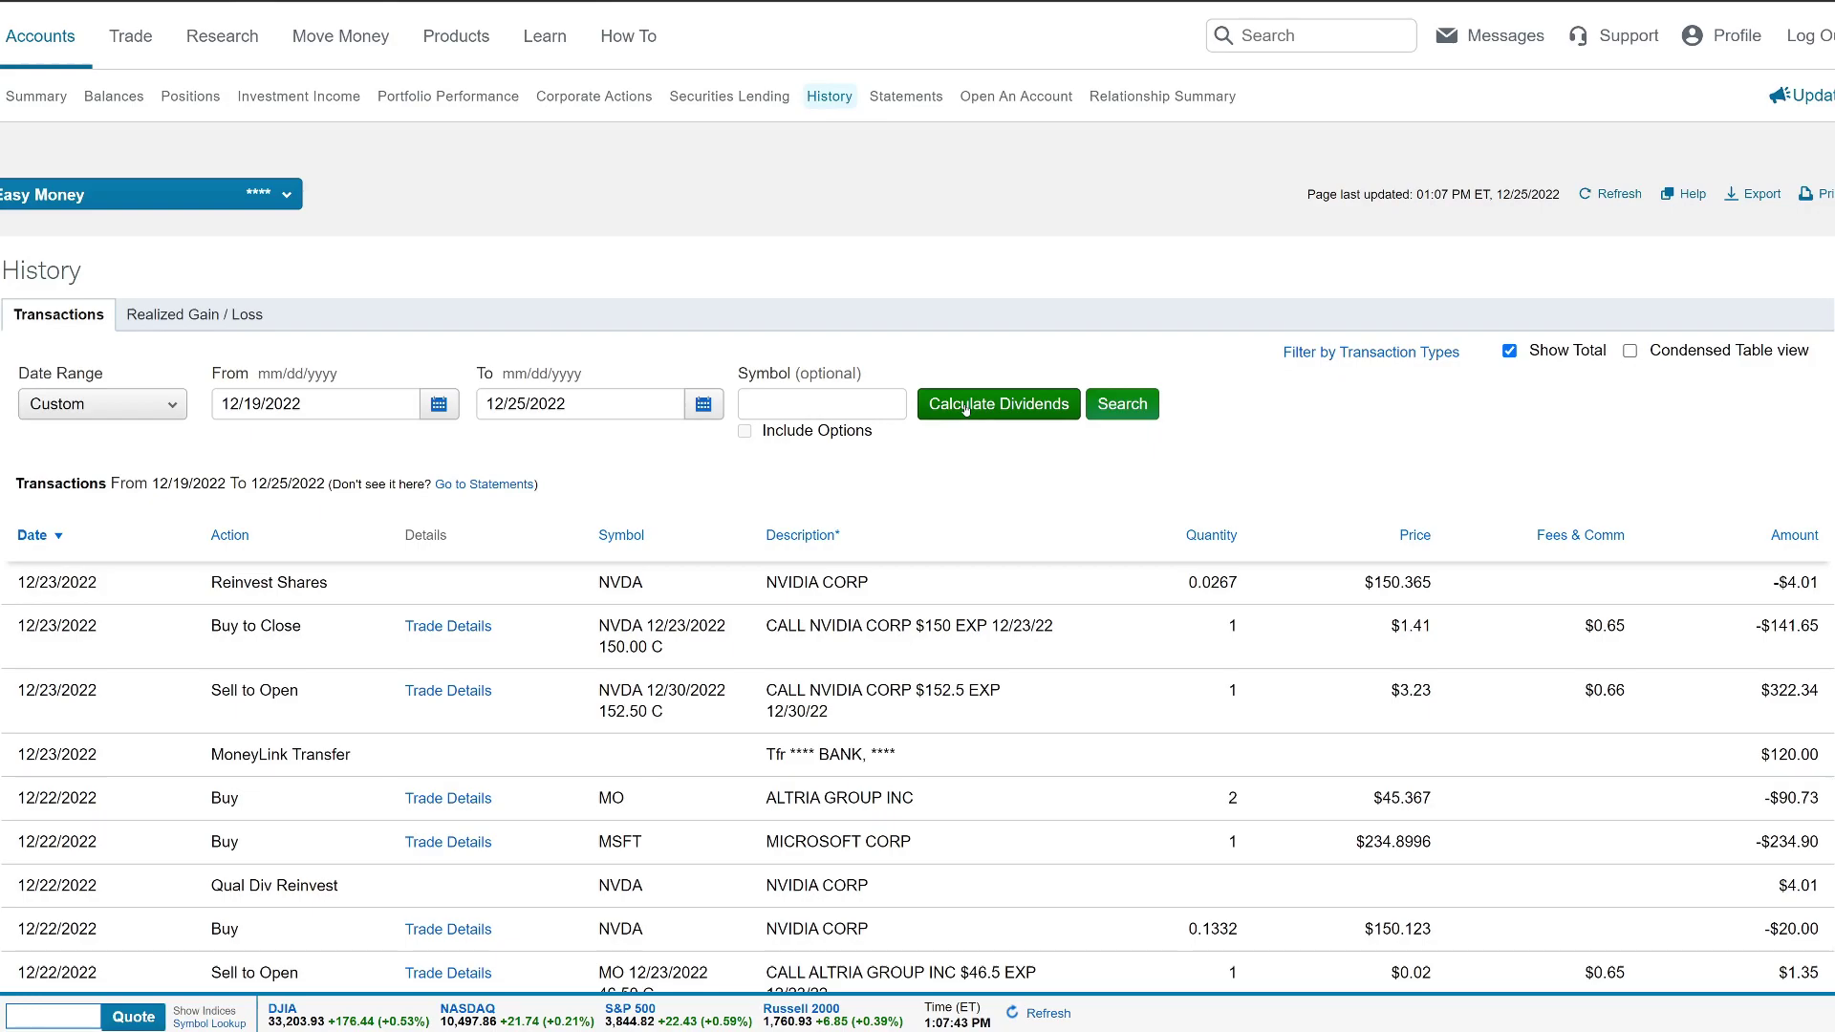
{"action": "scroll", "coordinate": [1319, 454], "scroll_direction": "down", "scroll_amount": 5}
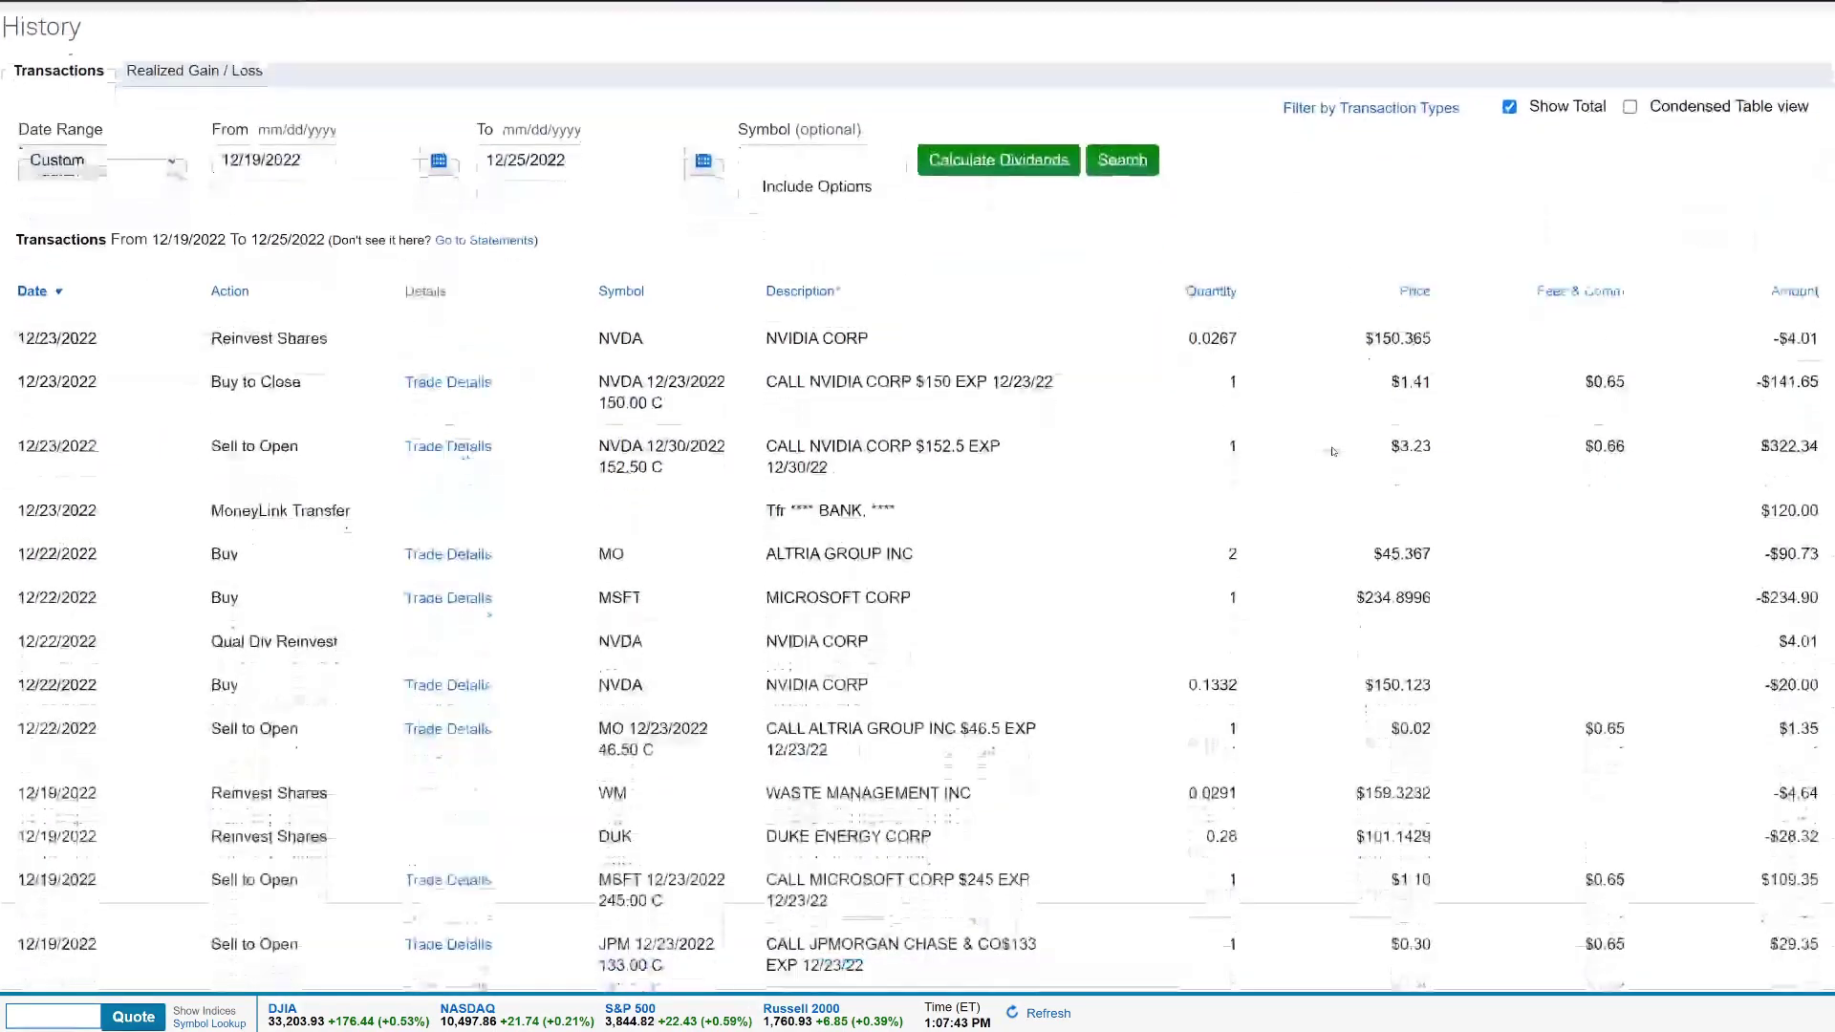
{"action": "scroll", "coordinate": [1333, 451], "scroll_direction": "down", "scroll_amount": 15}
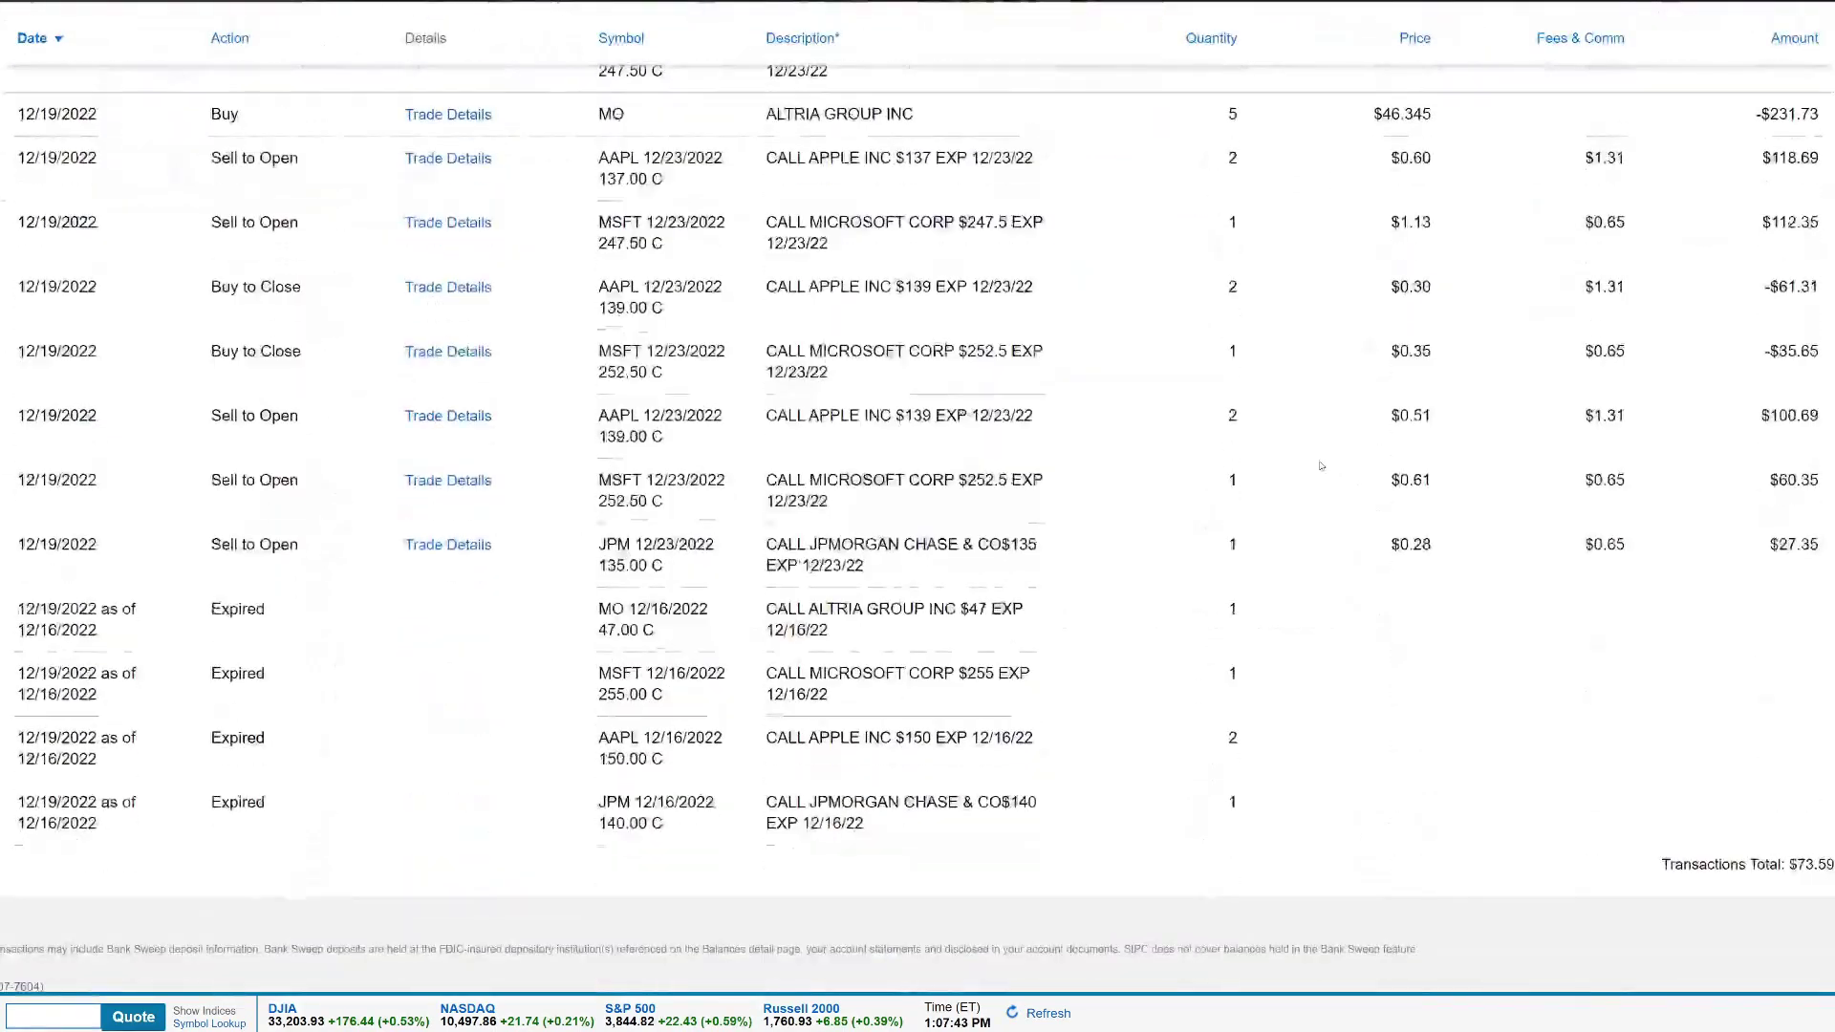
{"action": "left_click_drag", "start_coordinate": [12, 624], "coordinate": [1087, 872]}
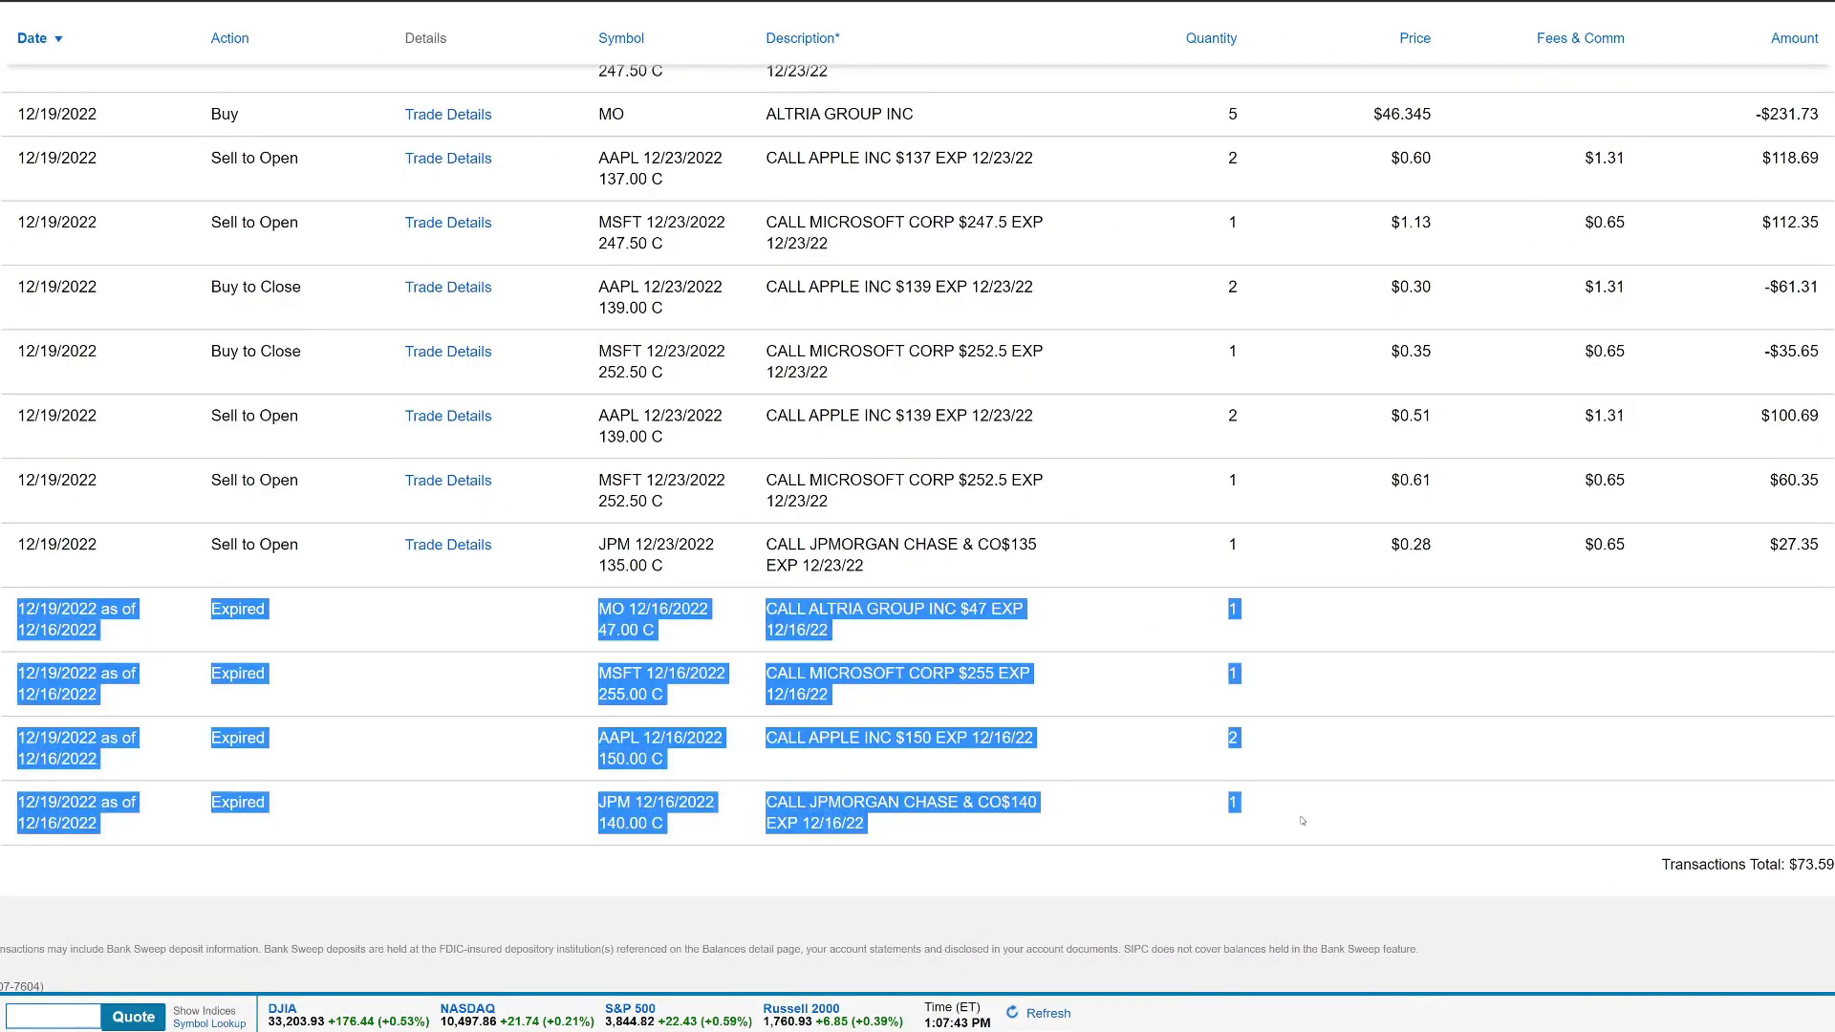
{"action": "left_click", "coordinate": [502, 583]}
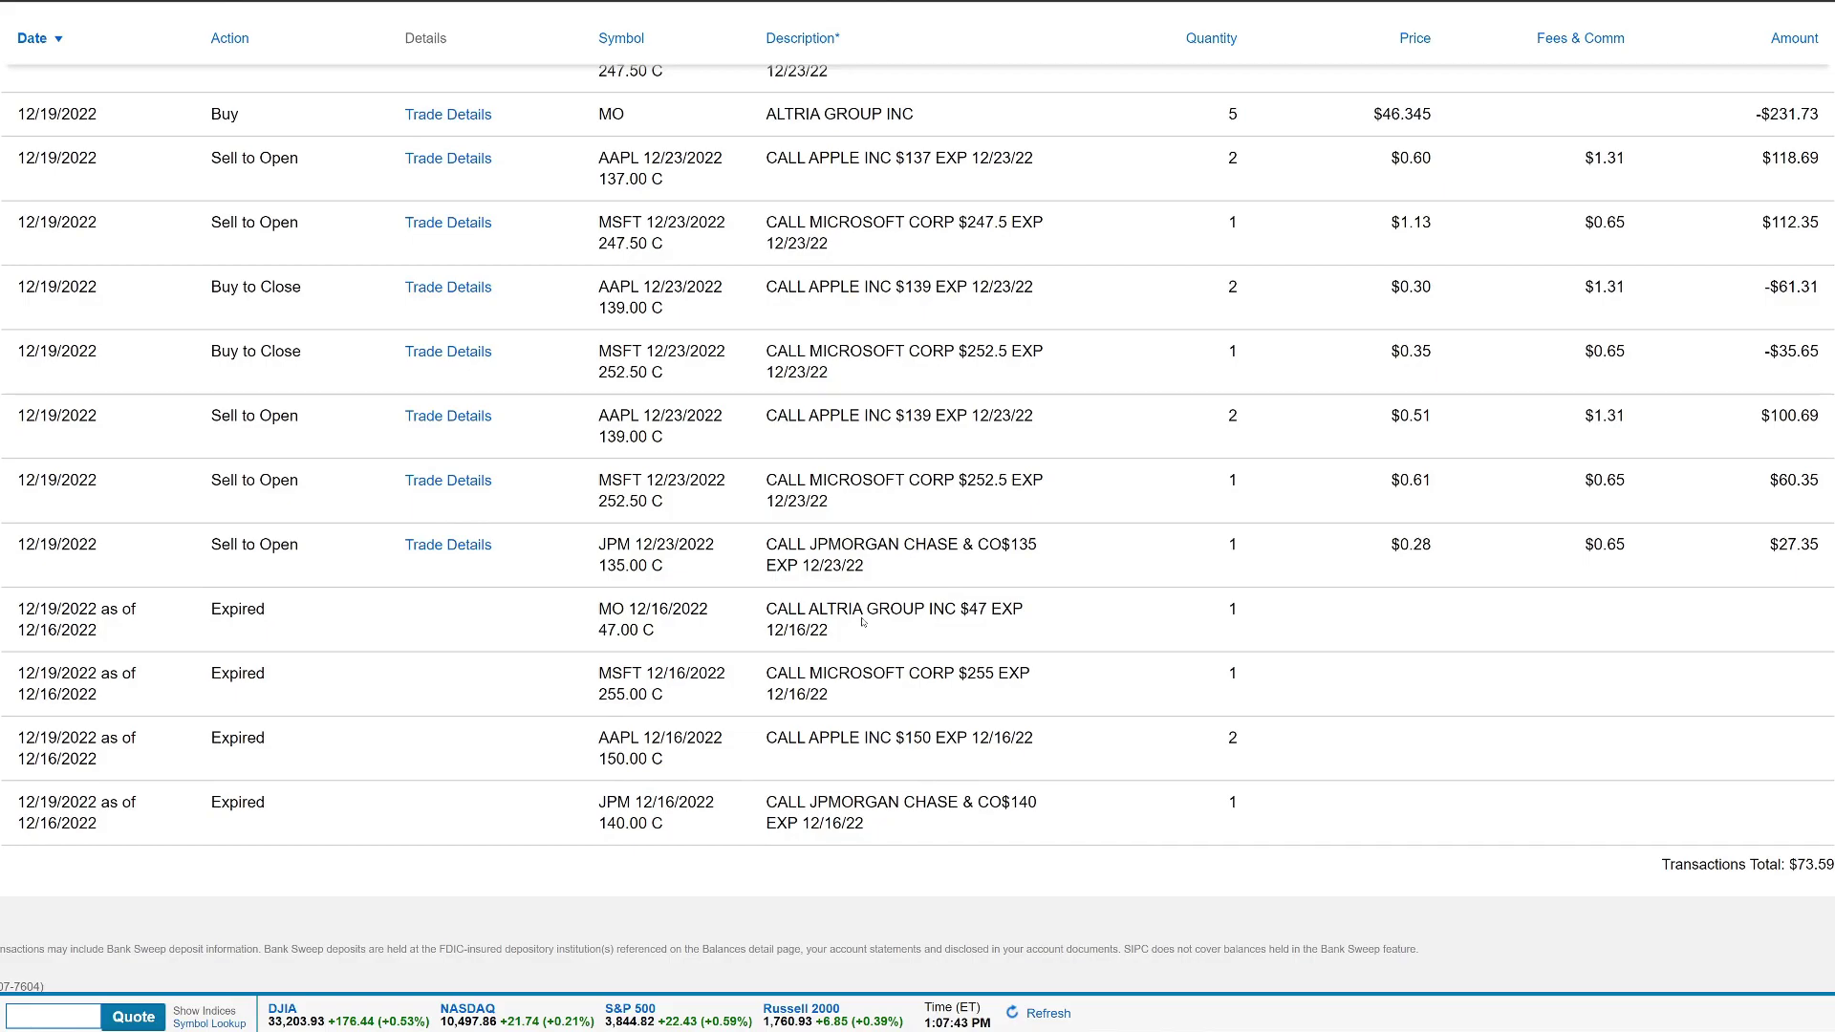
{"action": "triple_click", "coordinate": [842, 640]}
{"action": "left_click", "coordinate": [889, 637]}
Examine the Sell to Open trade of the JPMorgan $135 call expiring 12/23/22, highlighting its description, quantity and amount.
{"action": "scroll", "coordinate": [889, 638], "scroll_direction": "up", "scroll_amount": 3}
{"action": "left_click_drag", "start_coordinate": [17, 771], "coordinate": [394, 754]}
{"action": "left_click_drag", "start_coordinate": [754, 766], "coordinate": [890, 788]}
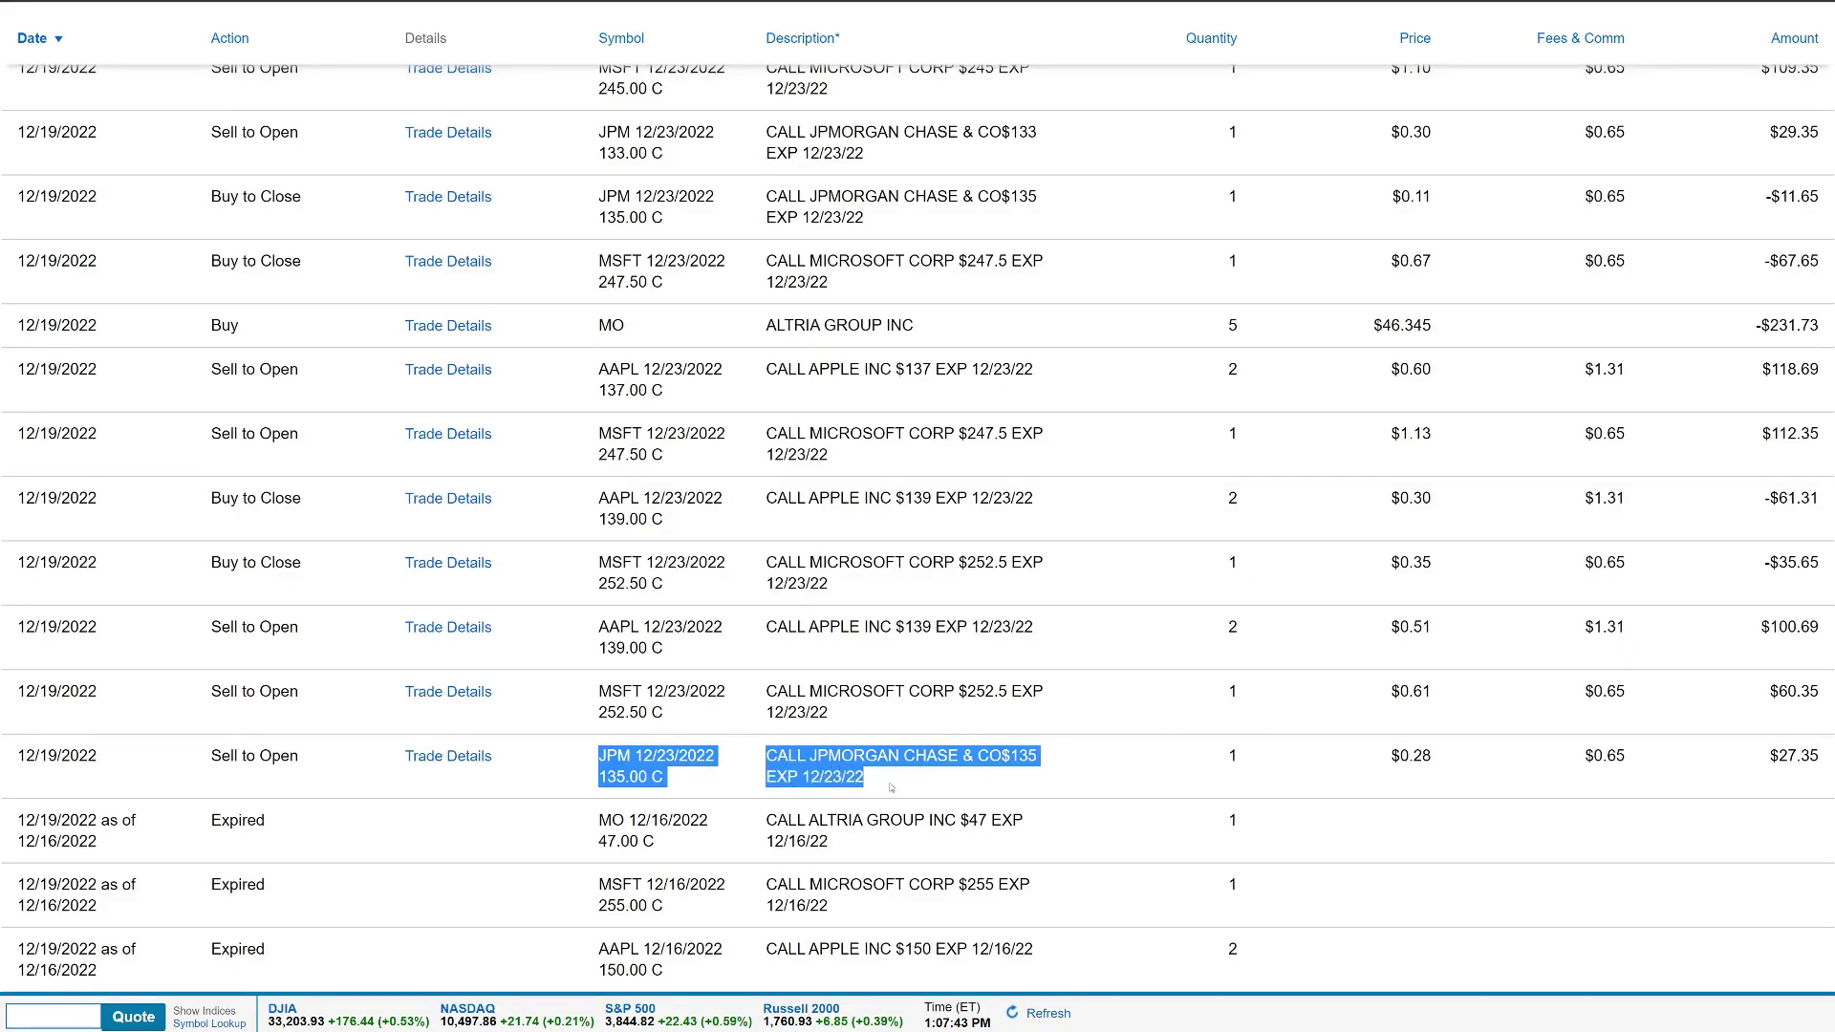
{"action": "double_click", "coordinate": [1256, 762]}
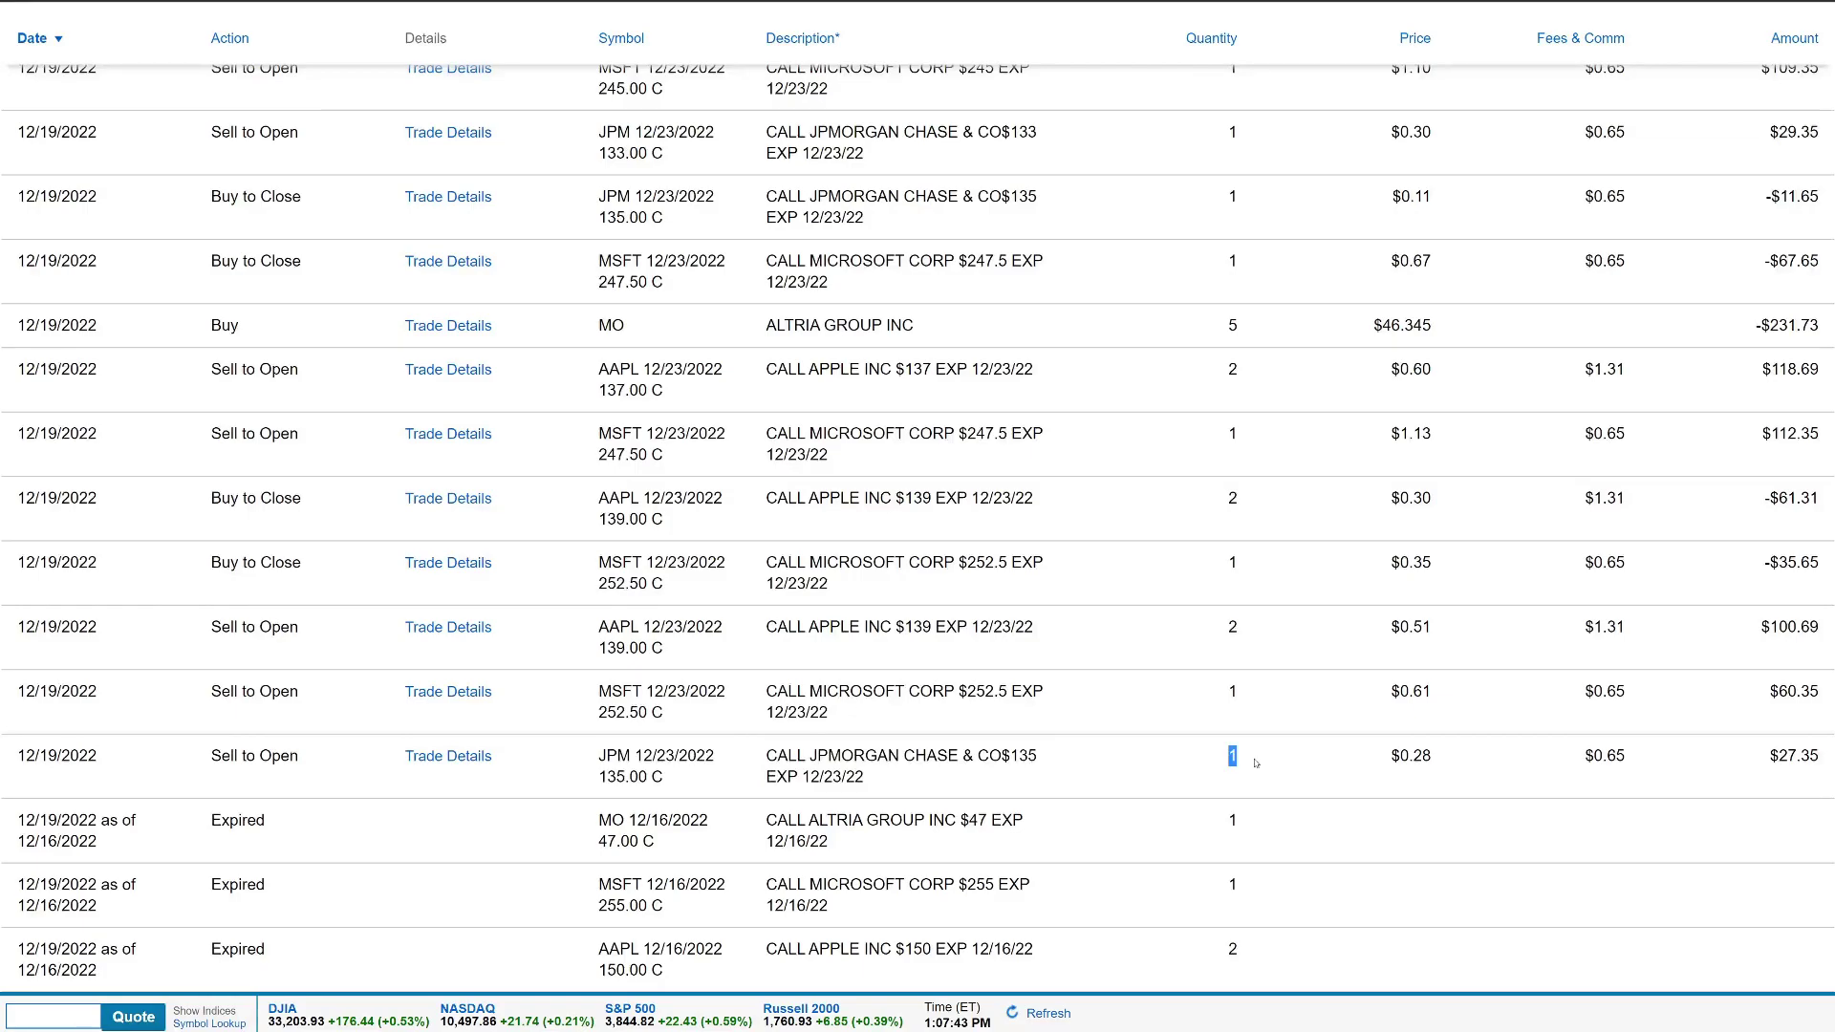
{"action": "left_click_drag", "start_coordinate": [1767, 757], "coordinate": [1821, 758]}
{"action": "left_click_drag", "start_coordinate": [766, 755], "coordinate": [1046, 765]}
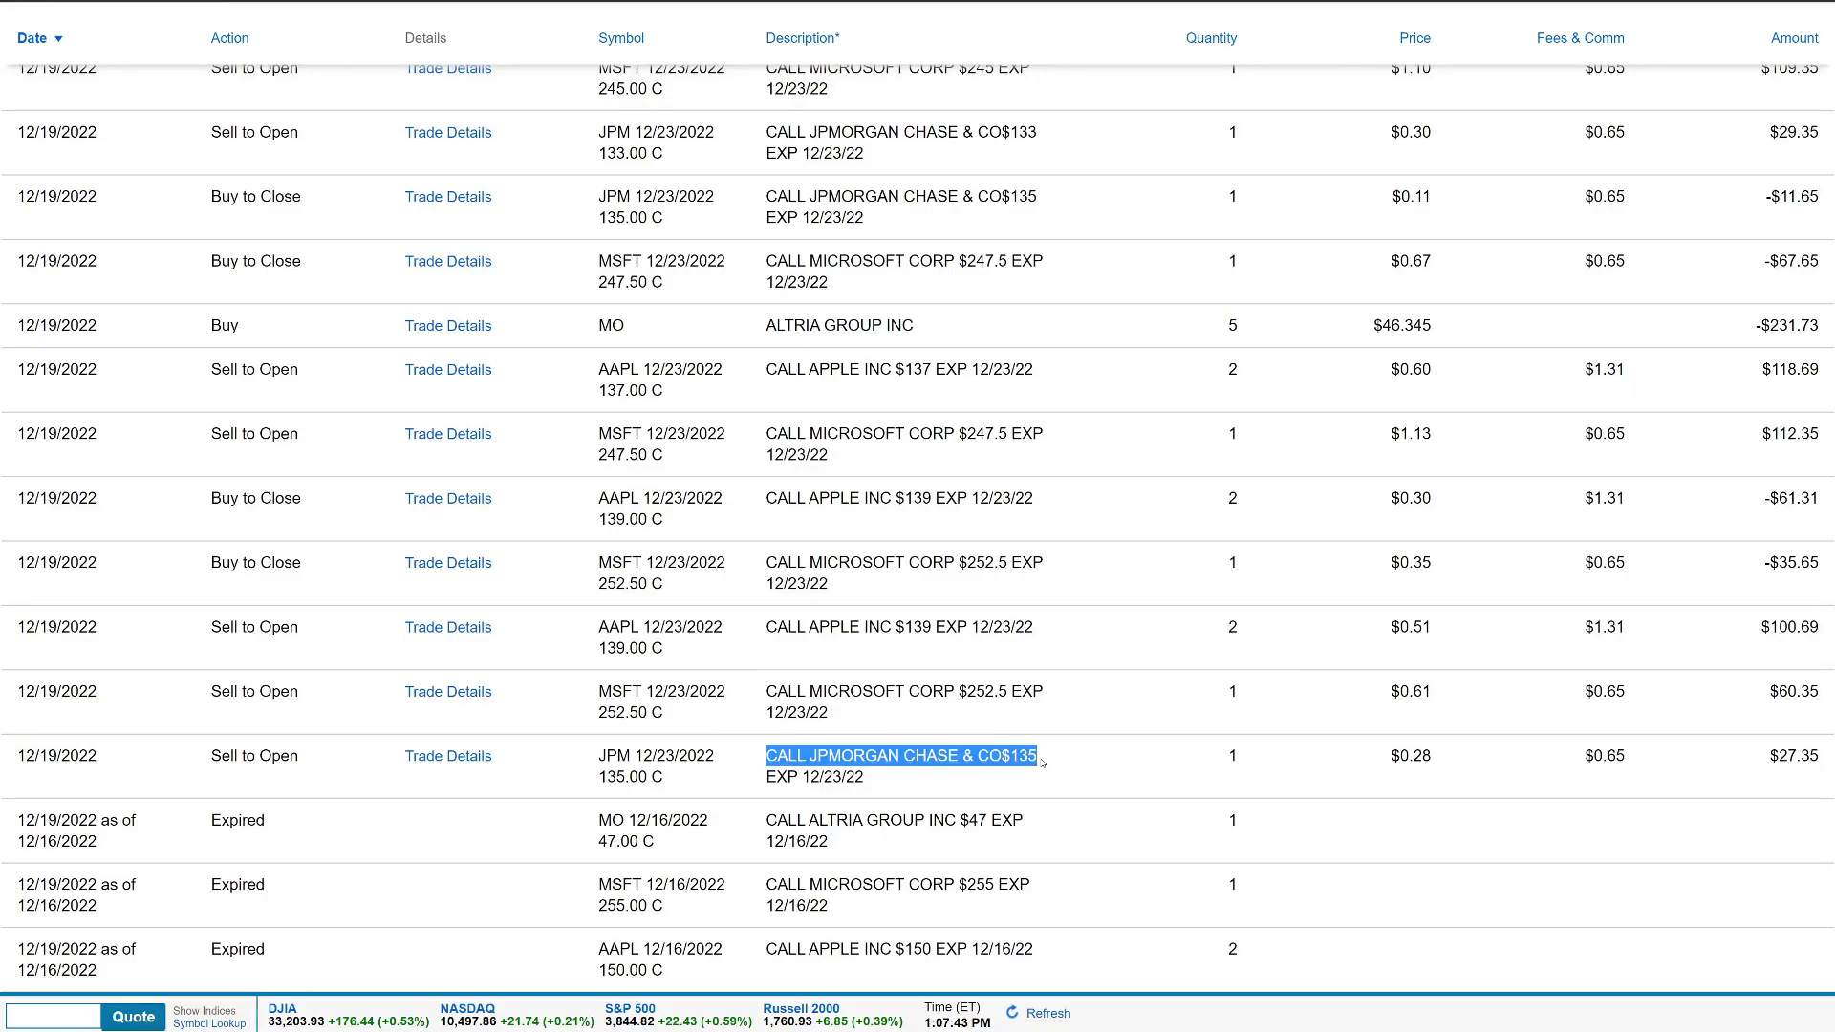
{"action": "left_click_drag", "start_coordinate": [1766, 757], "coordinate": [1825, 751]}
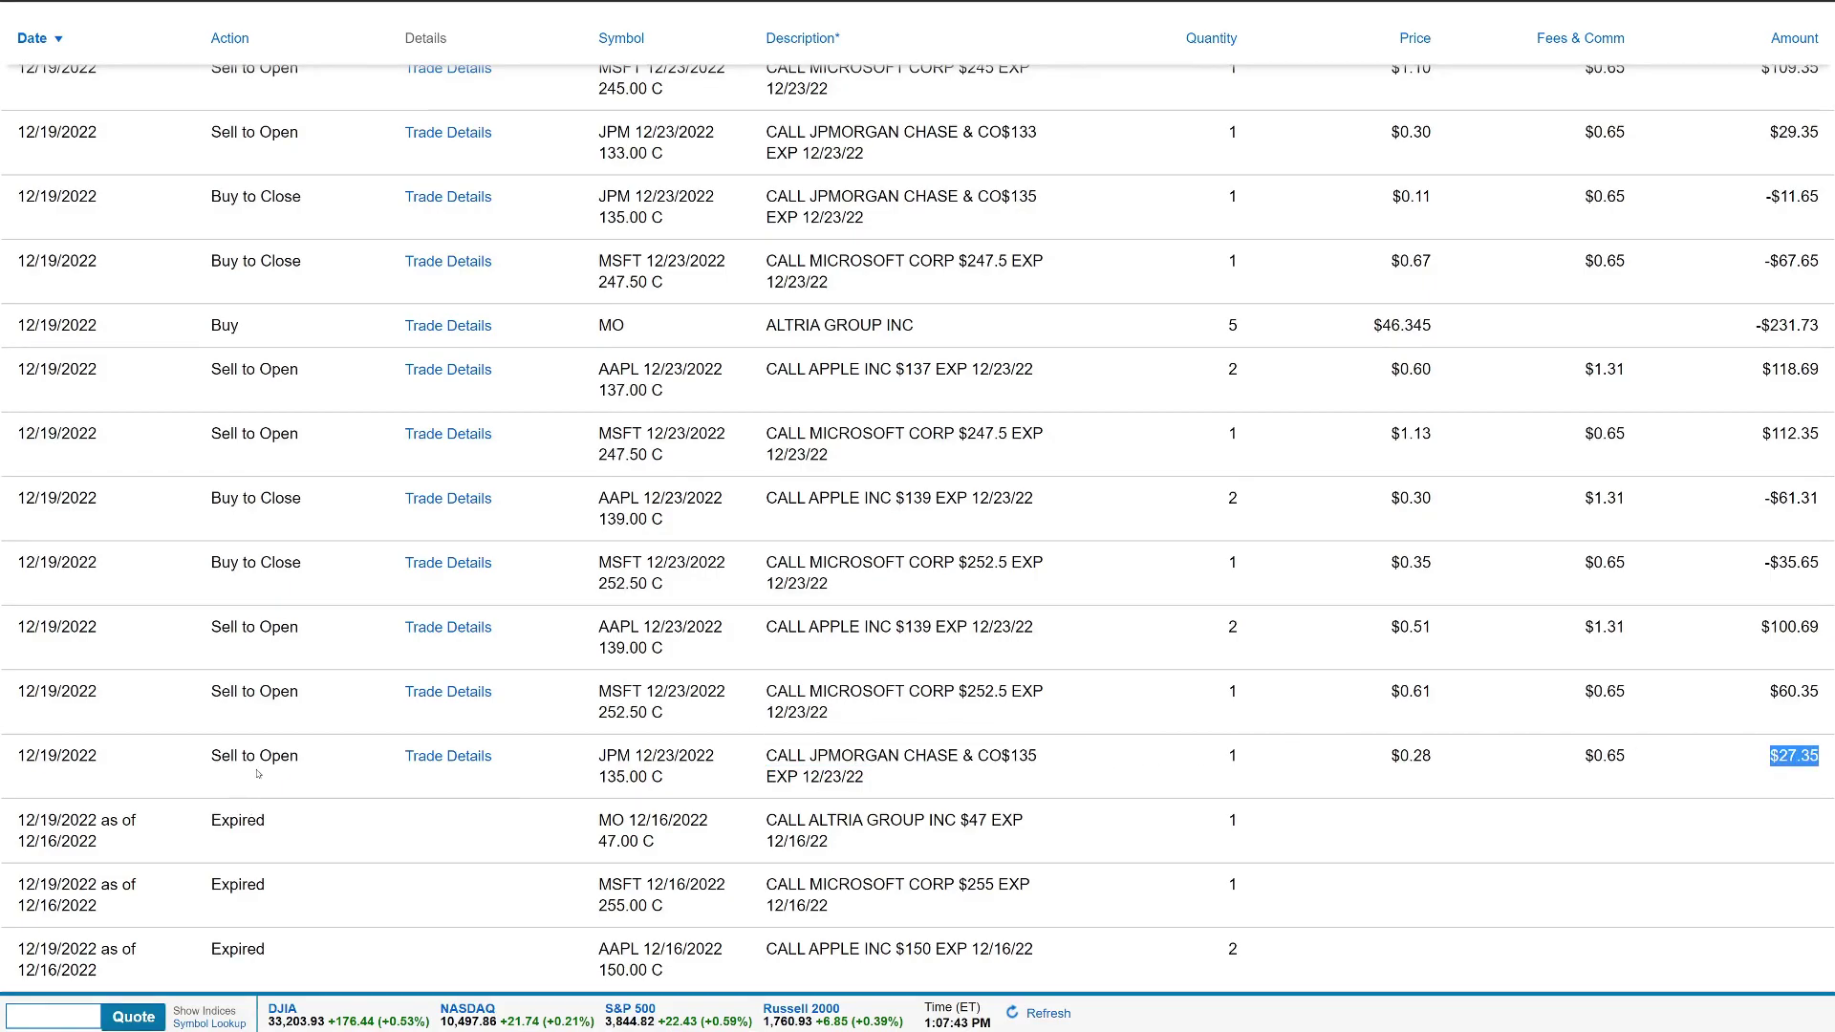
Examine the Sell to Open trade of the Microsoft $252.5 call expiring 12/23/22, highlighting its action, description and amount.
{"action": "left_click", "coordinate": [83, 683]}
{"action": "left_click_drag", "start_coordinate": [202, 686], "coordinate": [323, 705]}
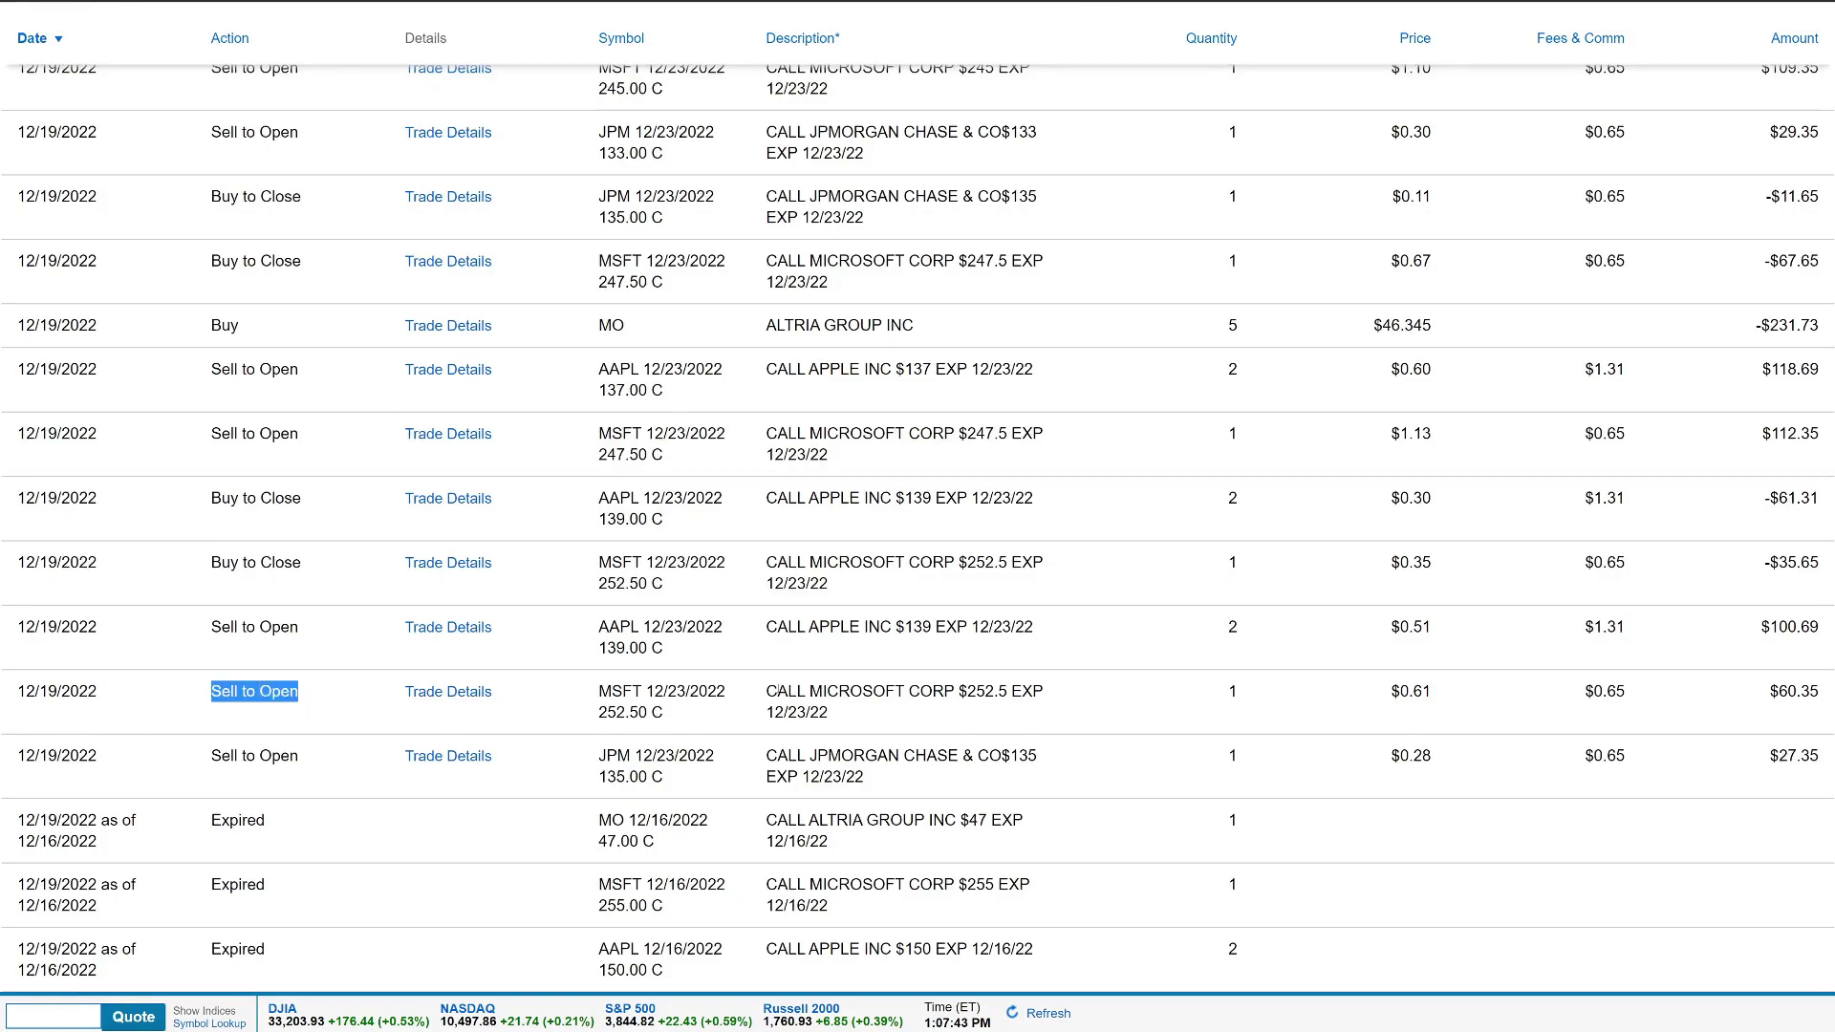
{"action": "left_click", "coordinate": [845, 688]}
{"action": "left_click_drag", "start_coordinate": [766, 690], "coordinate": [832, 714]}
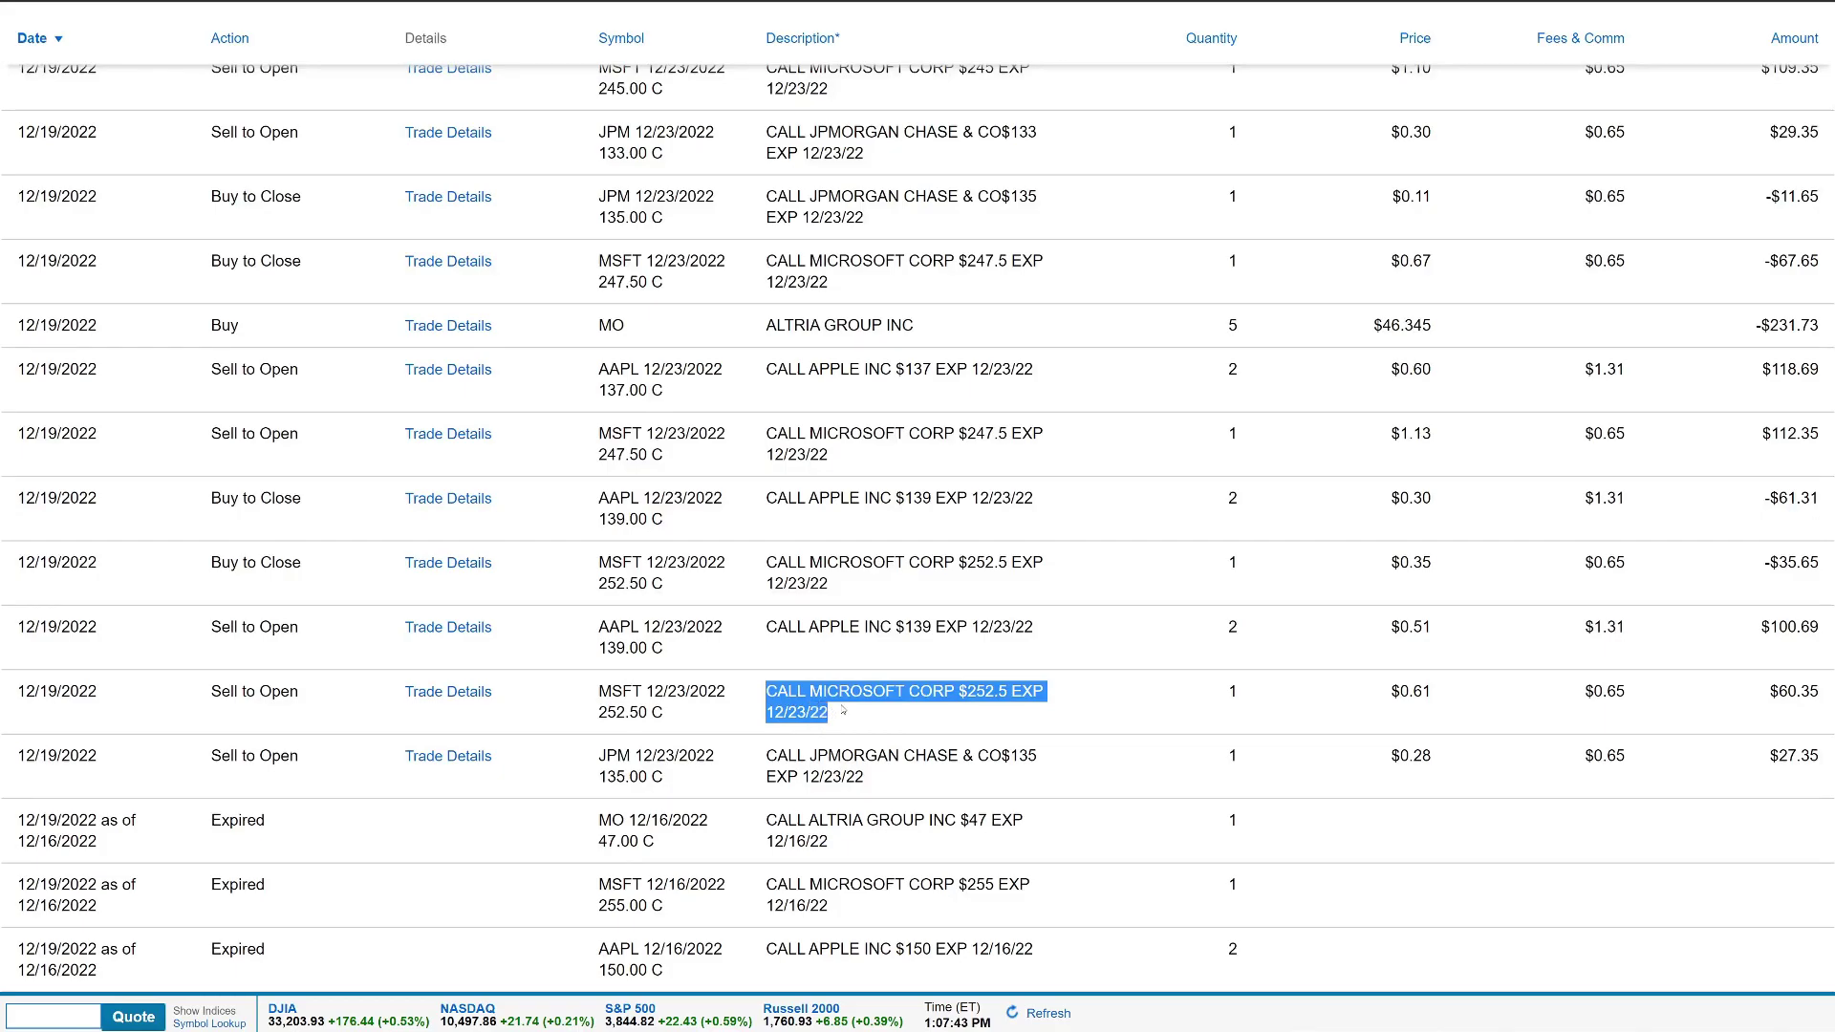
{"action": "mouse_move", "coordinate": [1212, 673]}
{"action": "left_mouse_down"}
{"action": "mouse_move", "coordinate": [1231, 672]}
{"action": "mouse_move", "coordinate": [1229, 701]}
{"action": "left_mouse_up"}
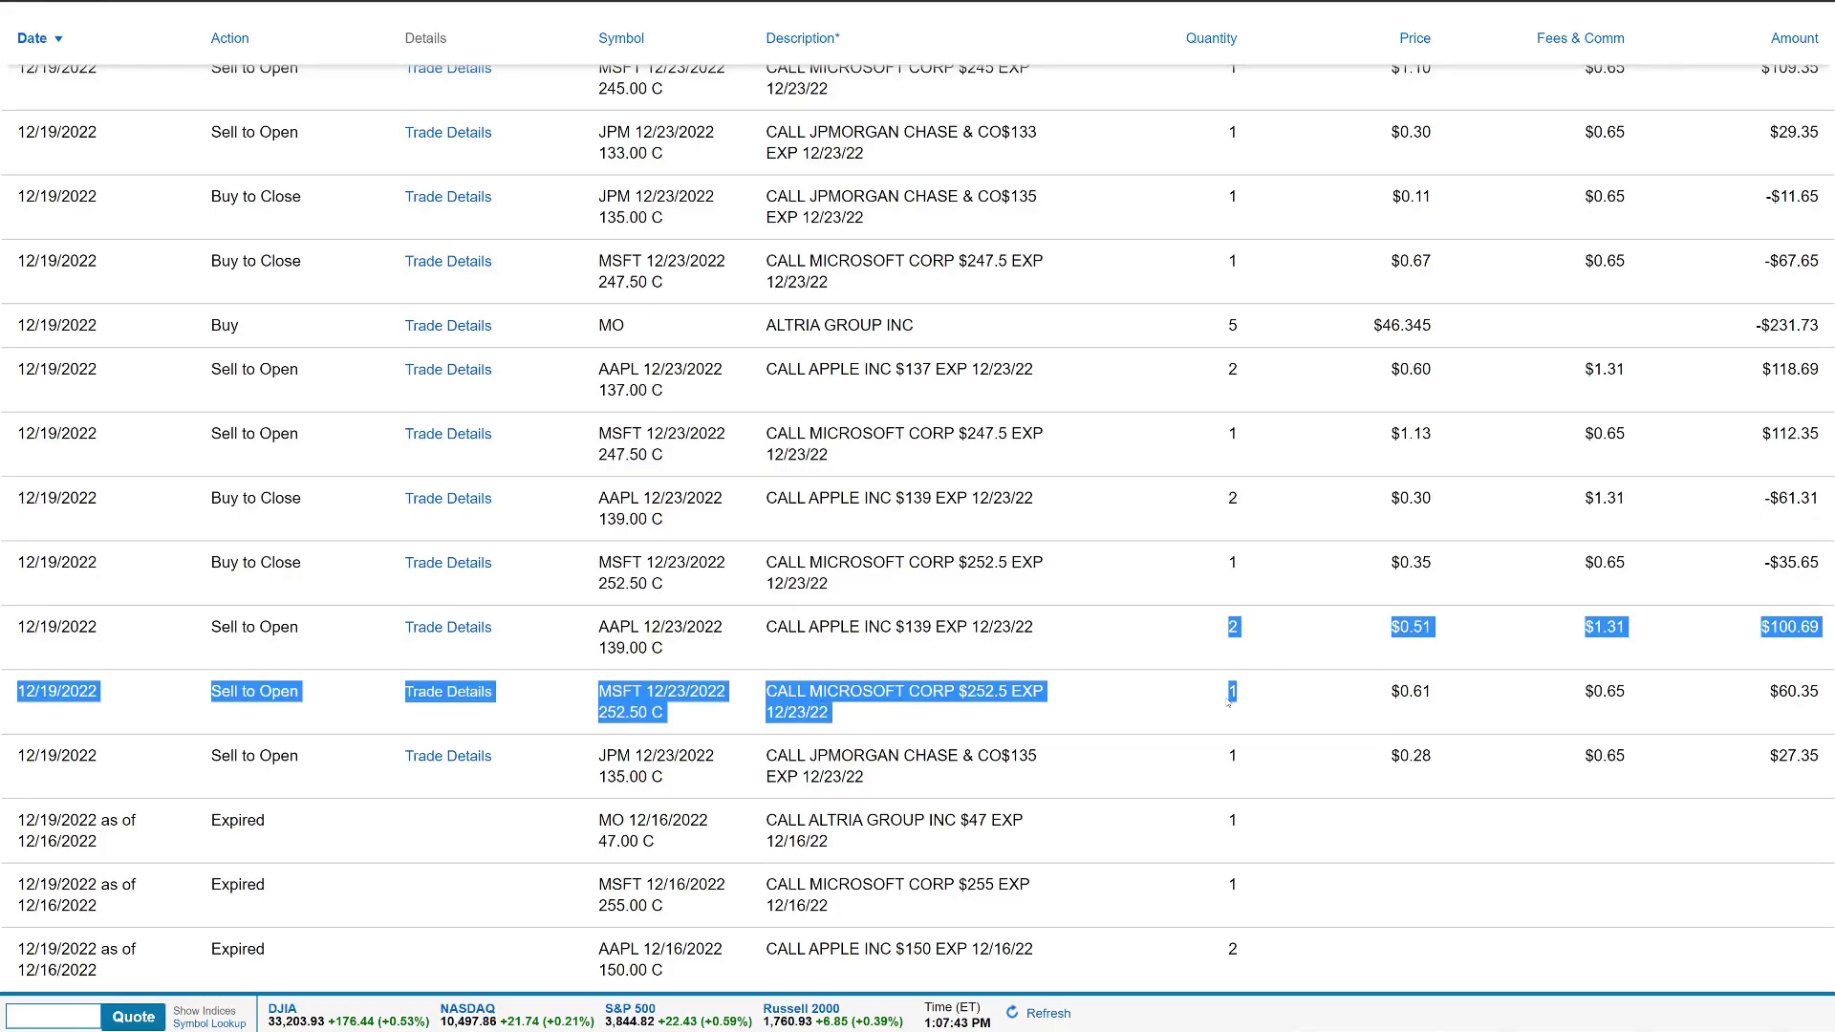
{"action": "left_click_drag", "start_coordinate": [1764, 691], "coordinate": [1820, 692]}
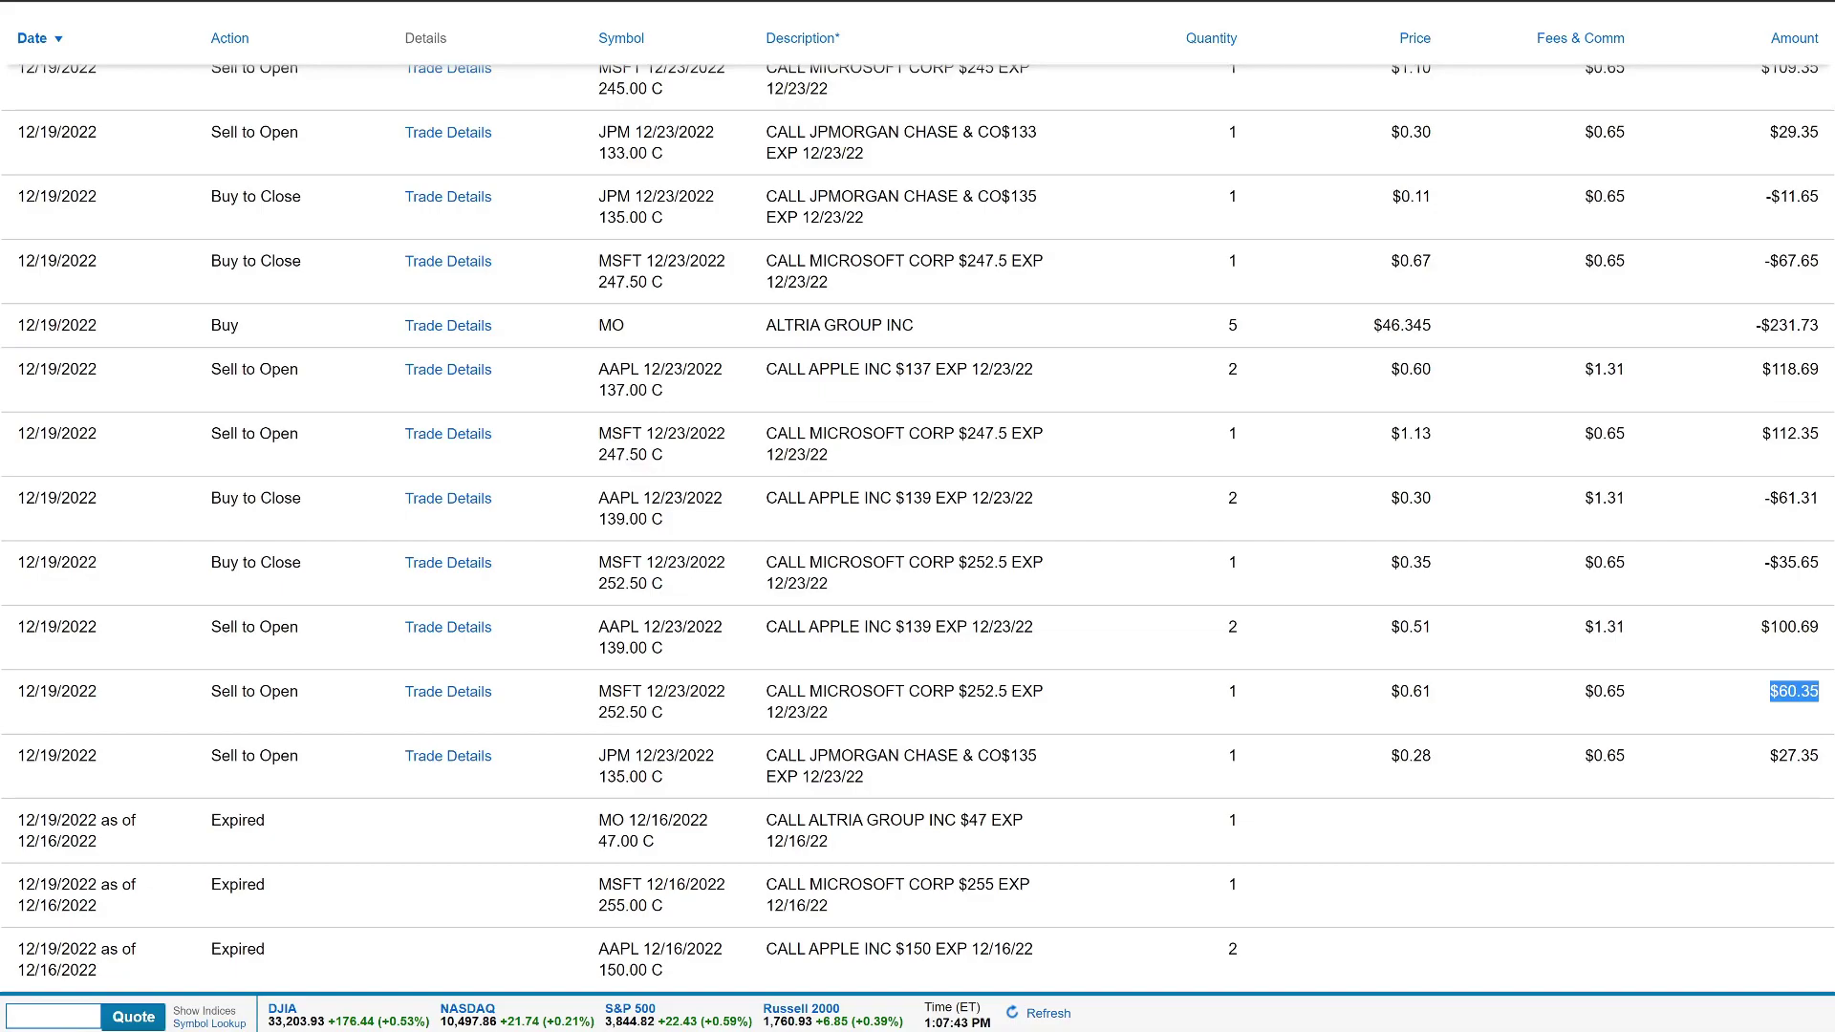
{"action": "left_click", "coordinate": [1699, 696]}
Examine the Sell to Open trade of the Apple $139 calls, highlighting its date, description, quantity and amount.
{"action": "left_click_drag", "start_coordinate": [13, 630], "coordinate": [147, 631]}
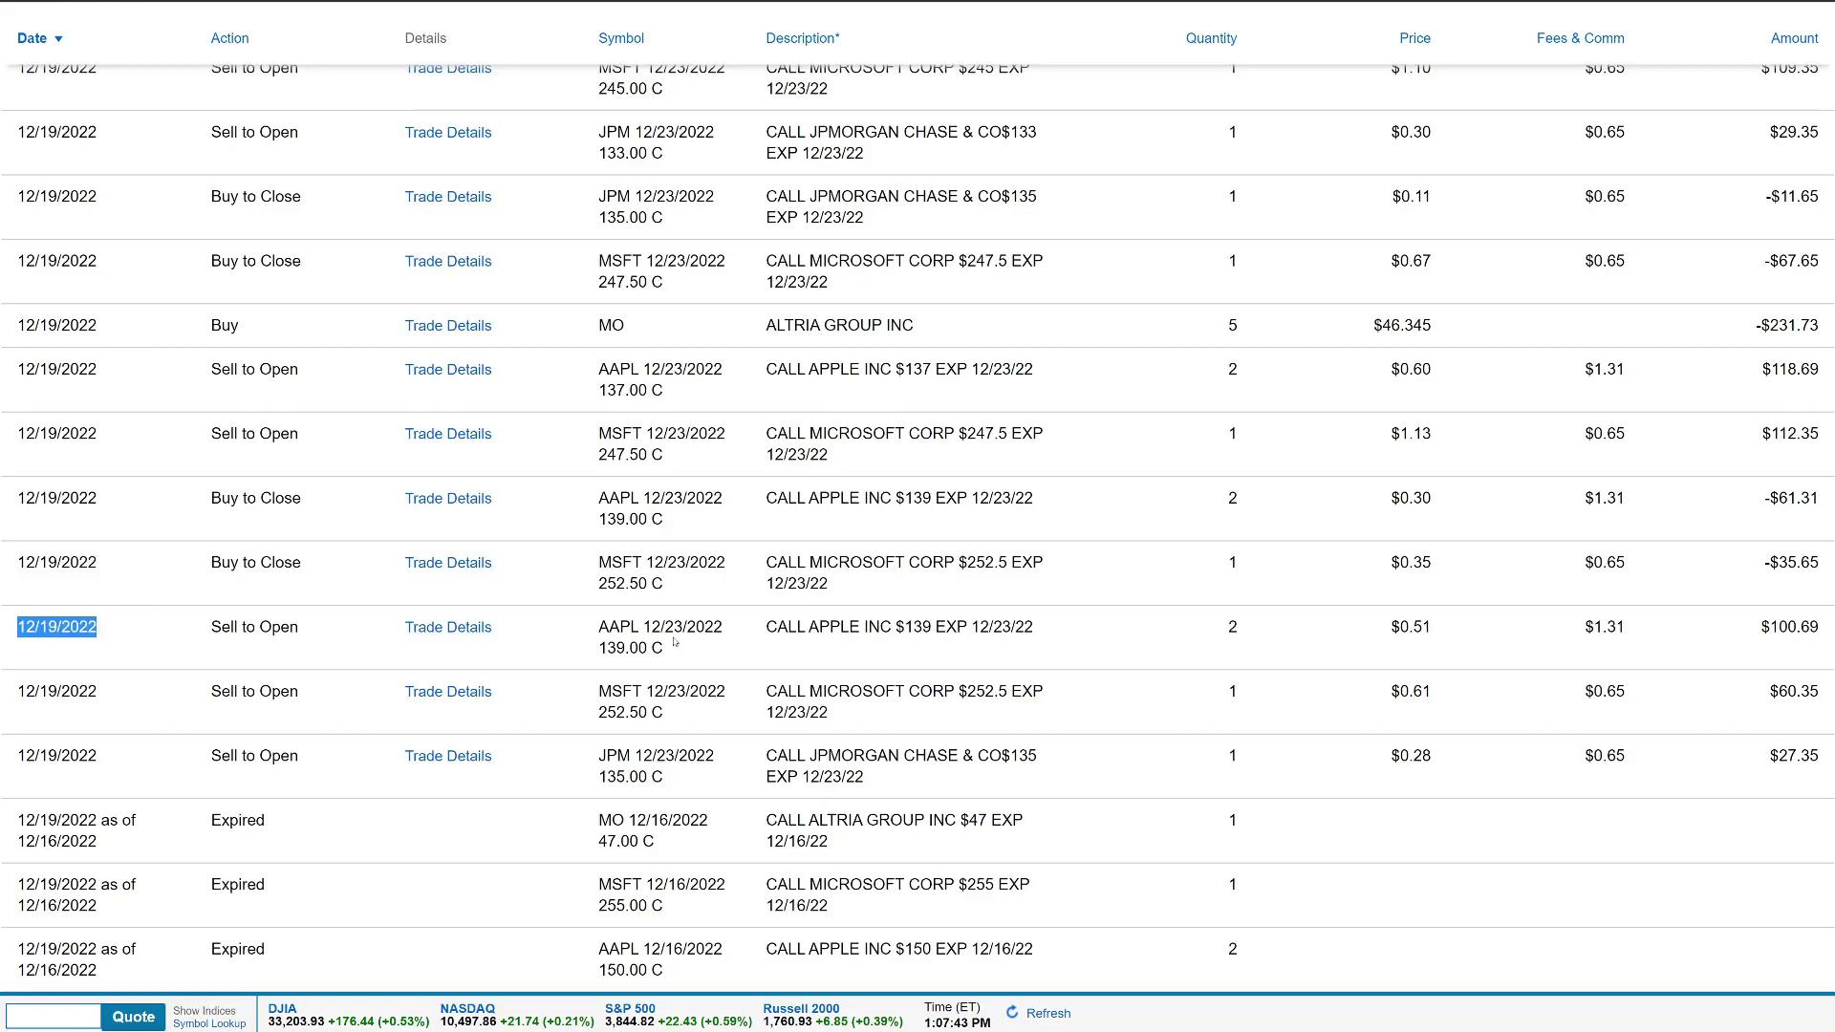
{"action": "left_click_drag", "start_coordinate": [766, 628], "coordinate": [1034, 628]}
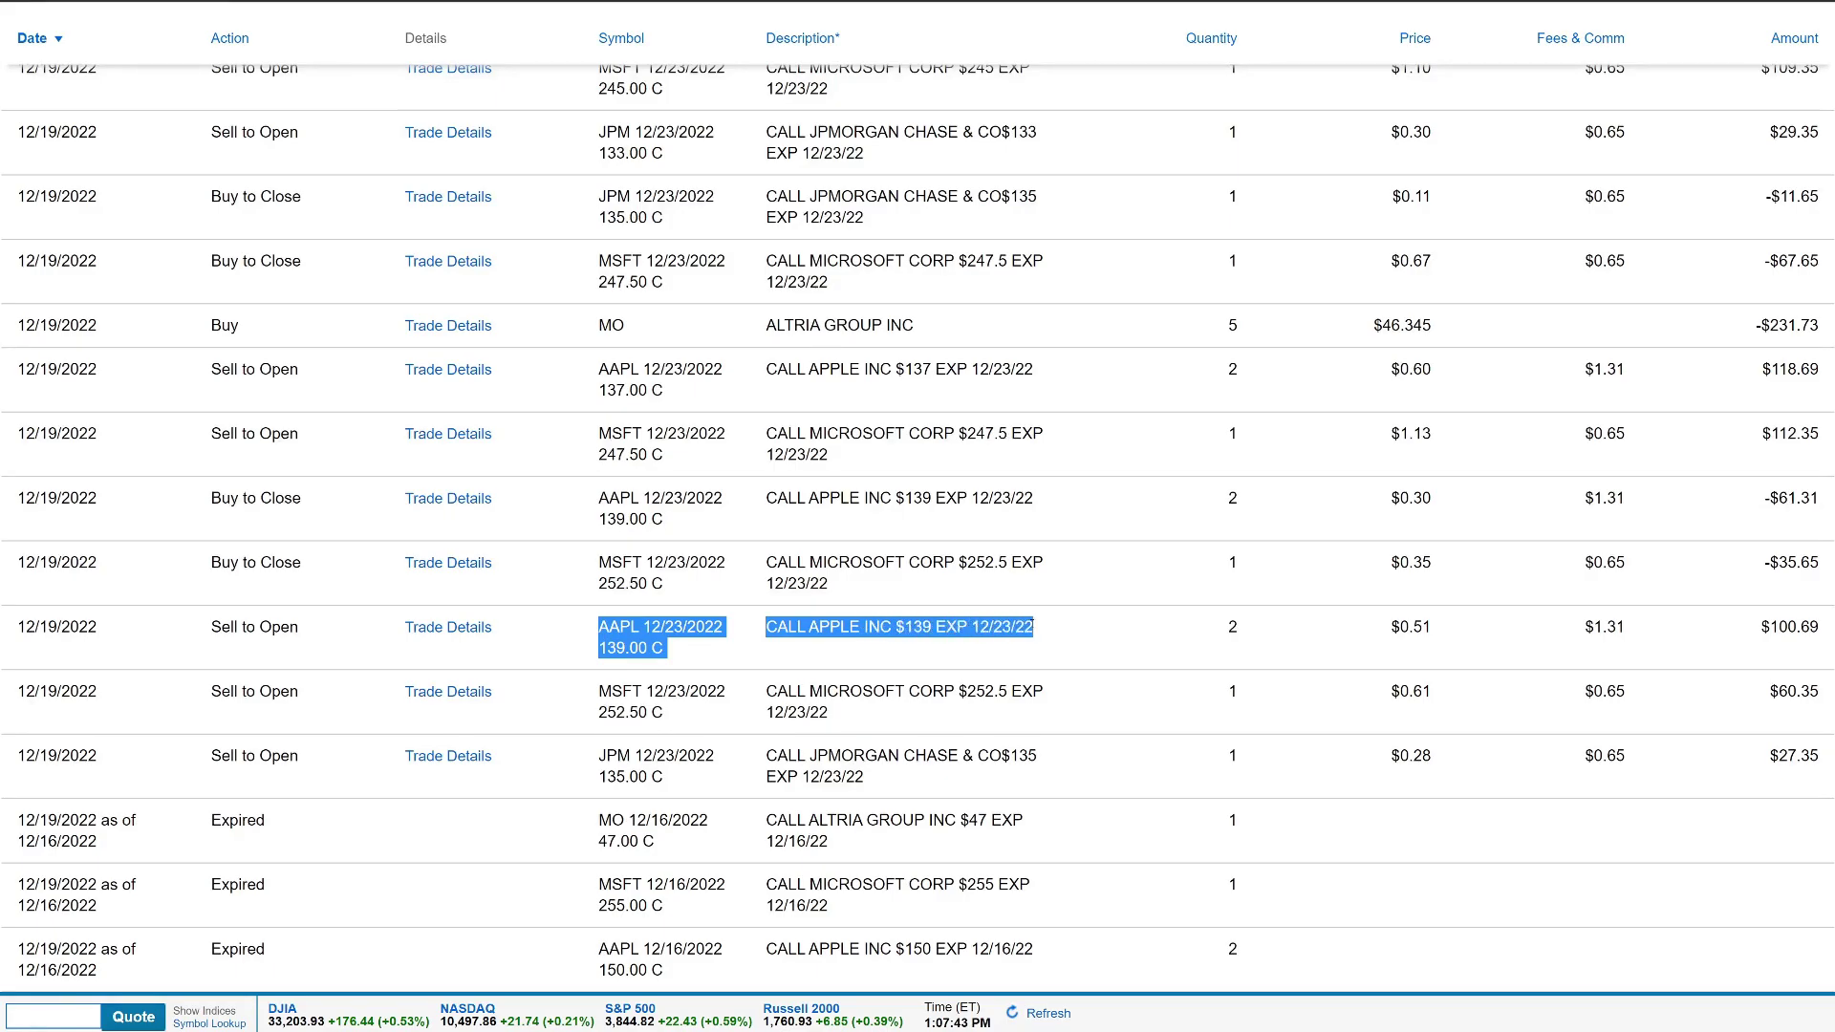
{"action": "left_click", "coordinate": [1060, 628]}
{"action": "left_click_drag", "start_coordinate": [1224, 630], "coordinate": [1272, 626]}
{"action": "left_click_drag", "start_coordinate": [1763, 640], "coordinate": [1822, 639]}
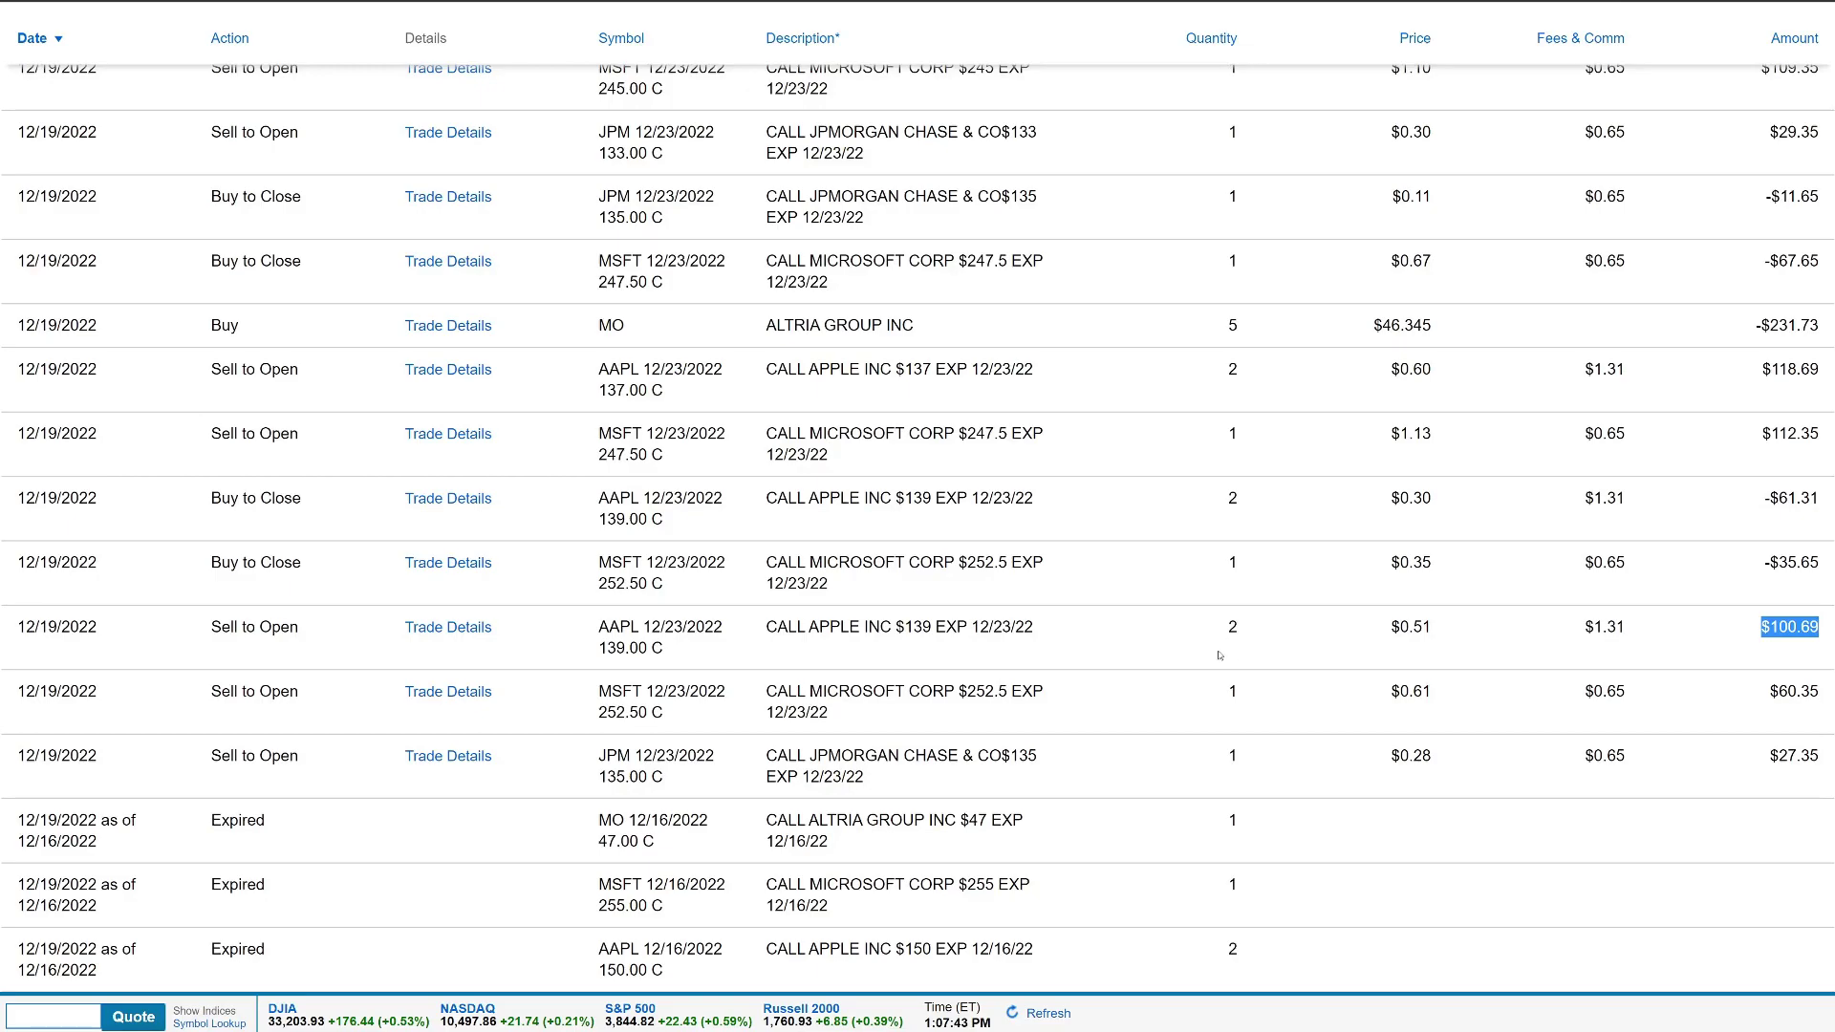
Examine the Buy to Close trade of the Microsoft $252.5 call, highlighting its date, action, description, quantity and amount.
{"action": "scroll", "coordinate": [949, 738], "scroll_direction": "up", "scroll_amount": 1}
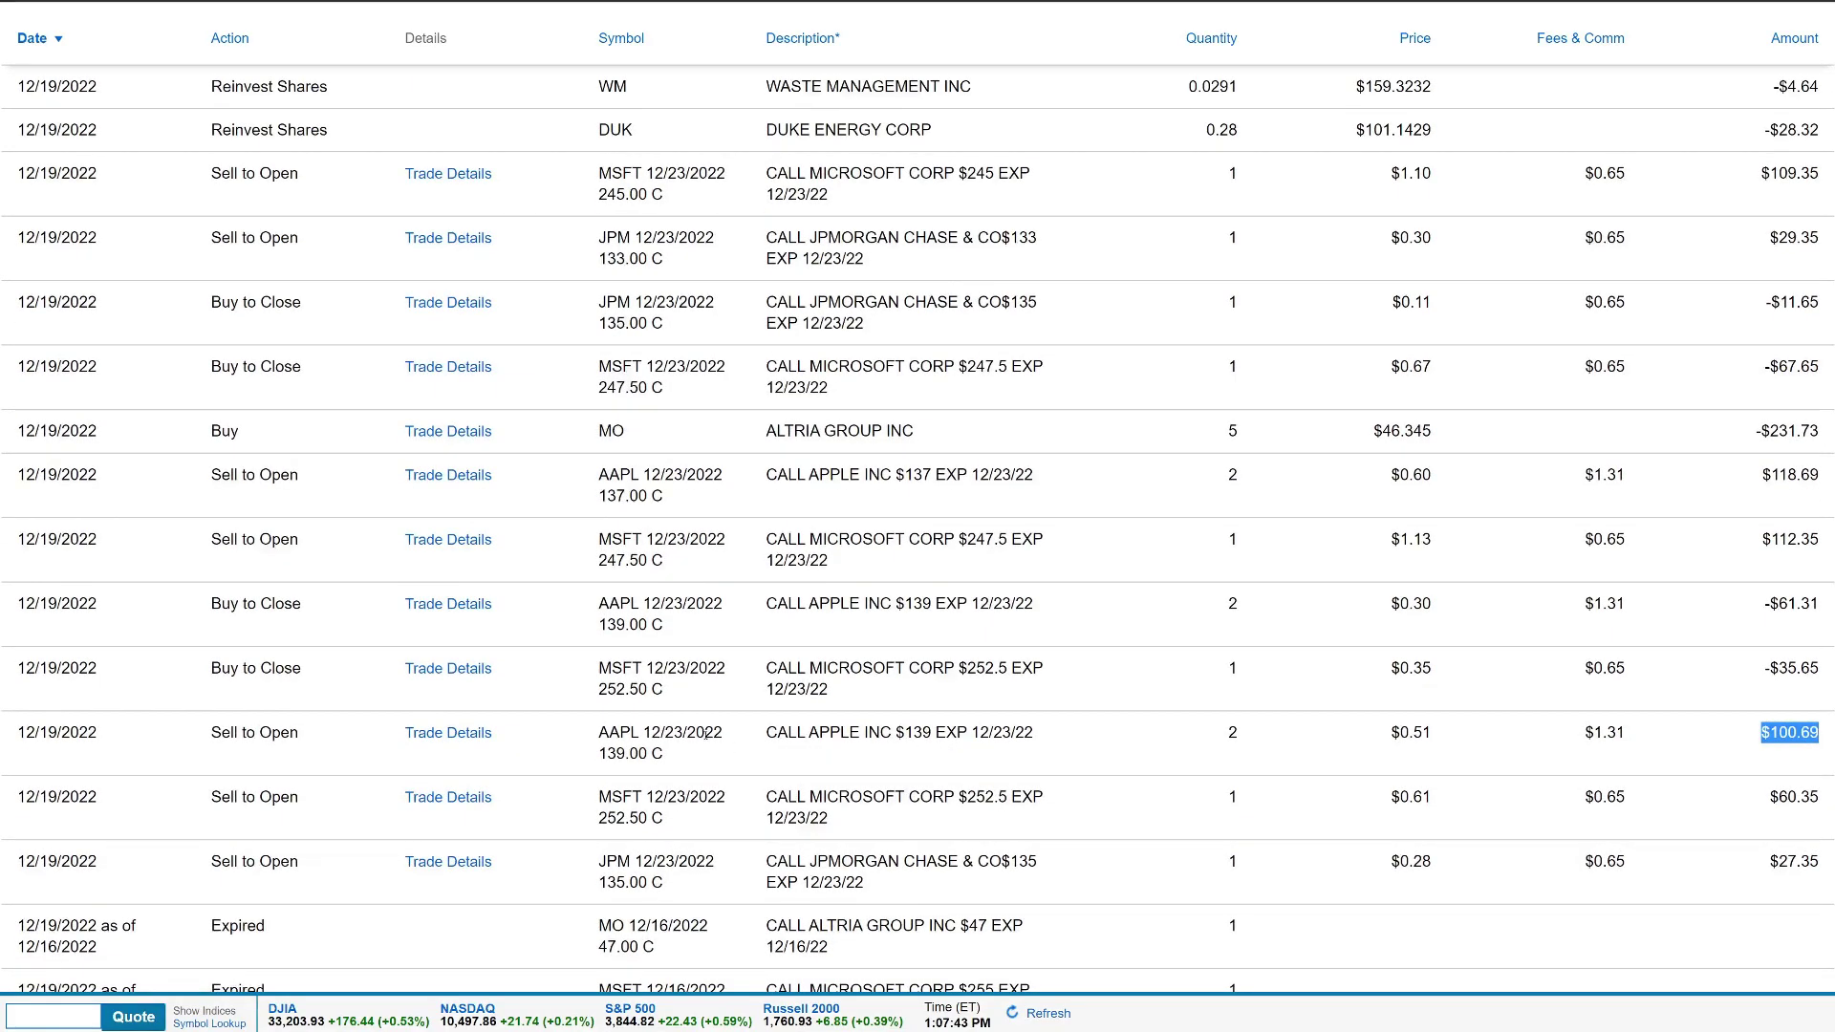
{"action": "left_click_drag", "start_coordinate": [17, 669], "coordinate": [315, 680]}
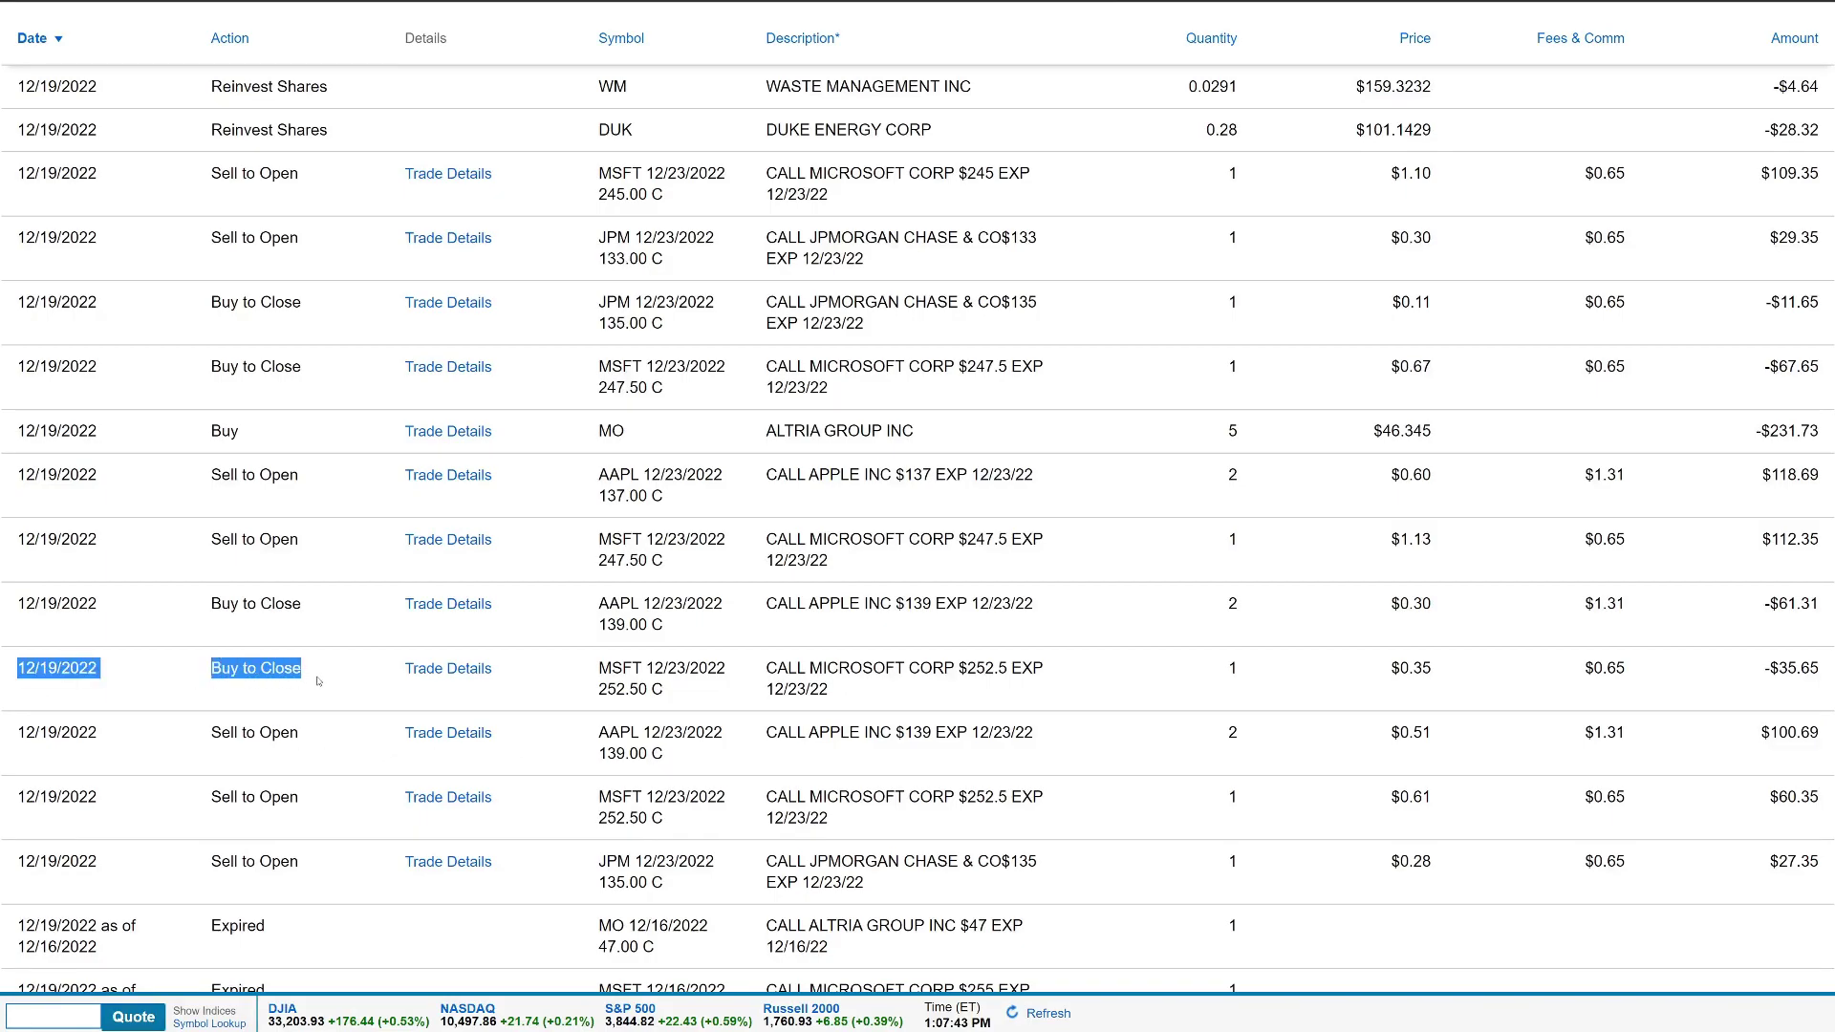
{"action": "left_click_drag", "start_coordinate": [762, 672], "coordinate": [830, 697]}
{"action": "left_click", "coordinate": [871, 696]}
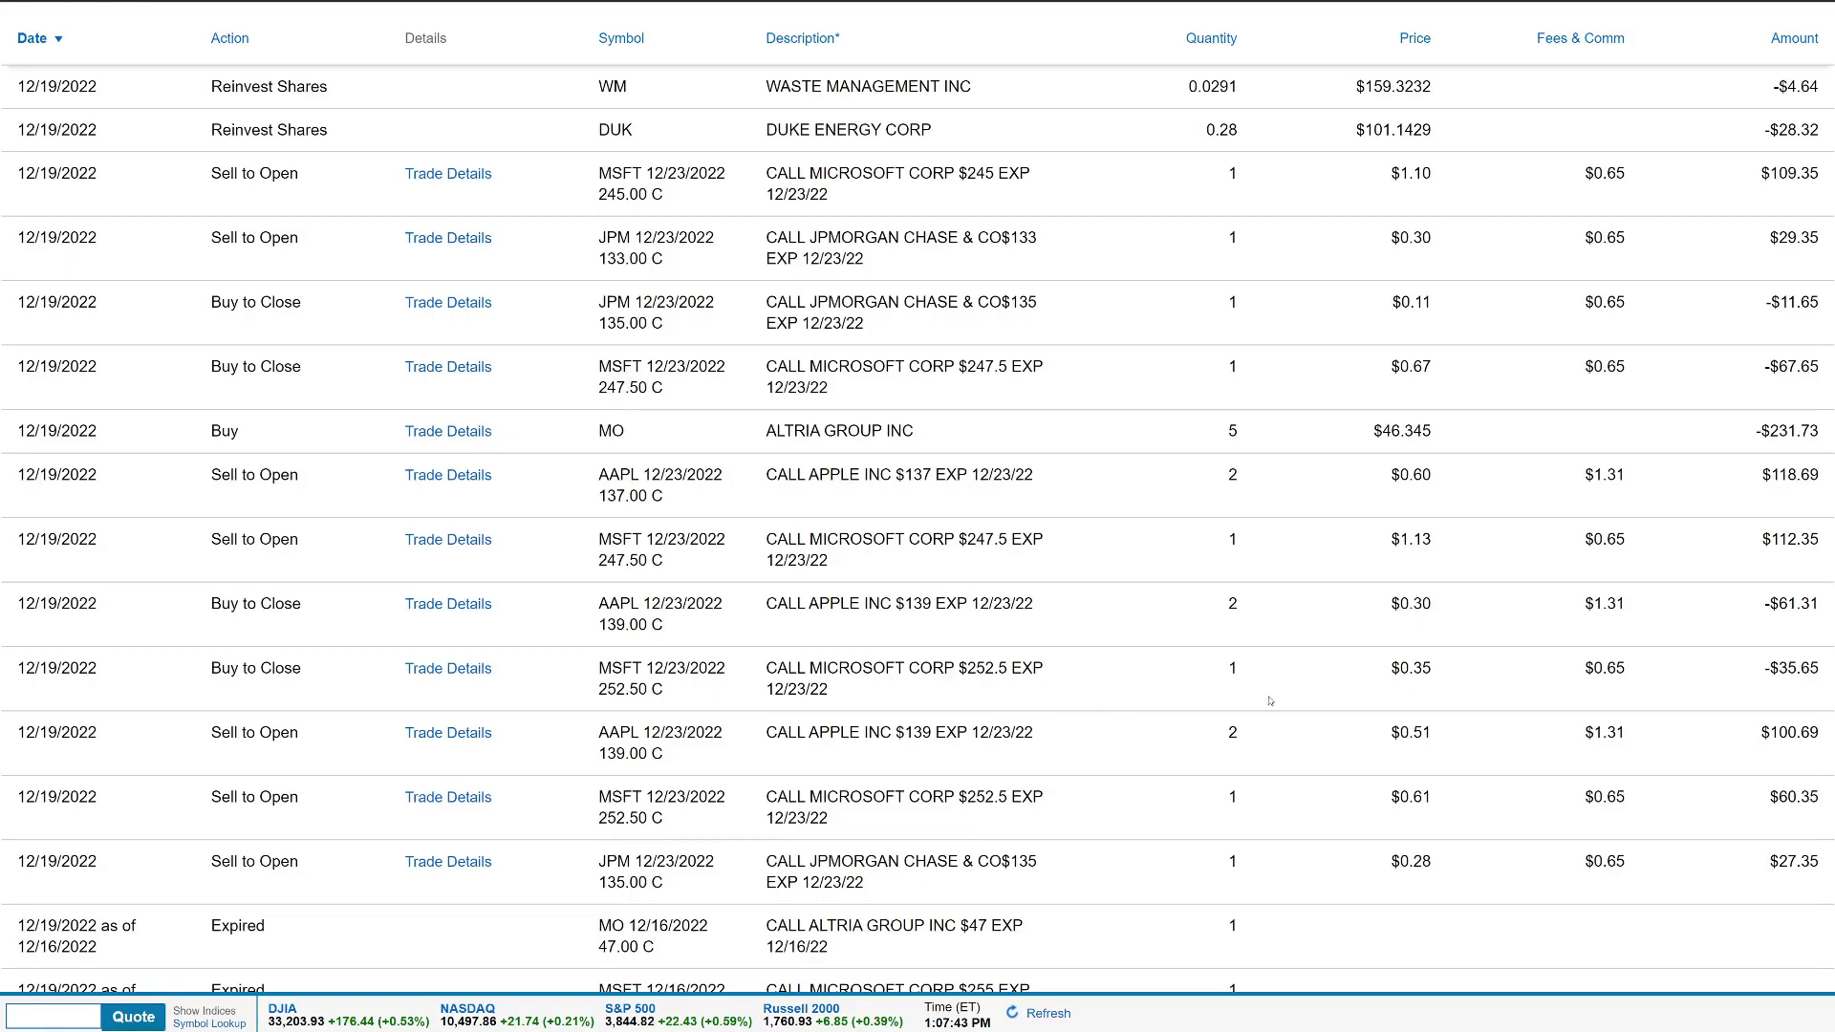
{"action": "left_click_drag", "start_coordinate": [1218, 675], "coordinate": [1264, 674]}
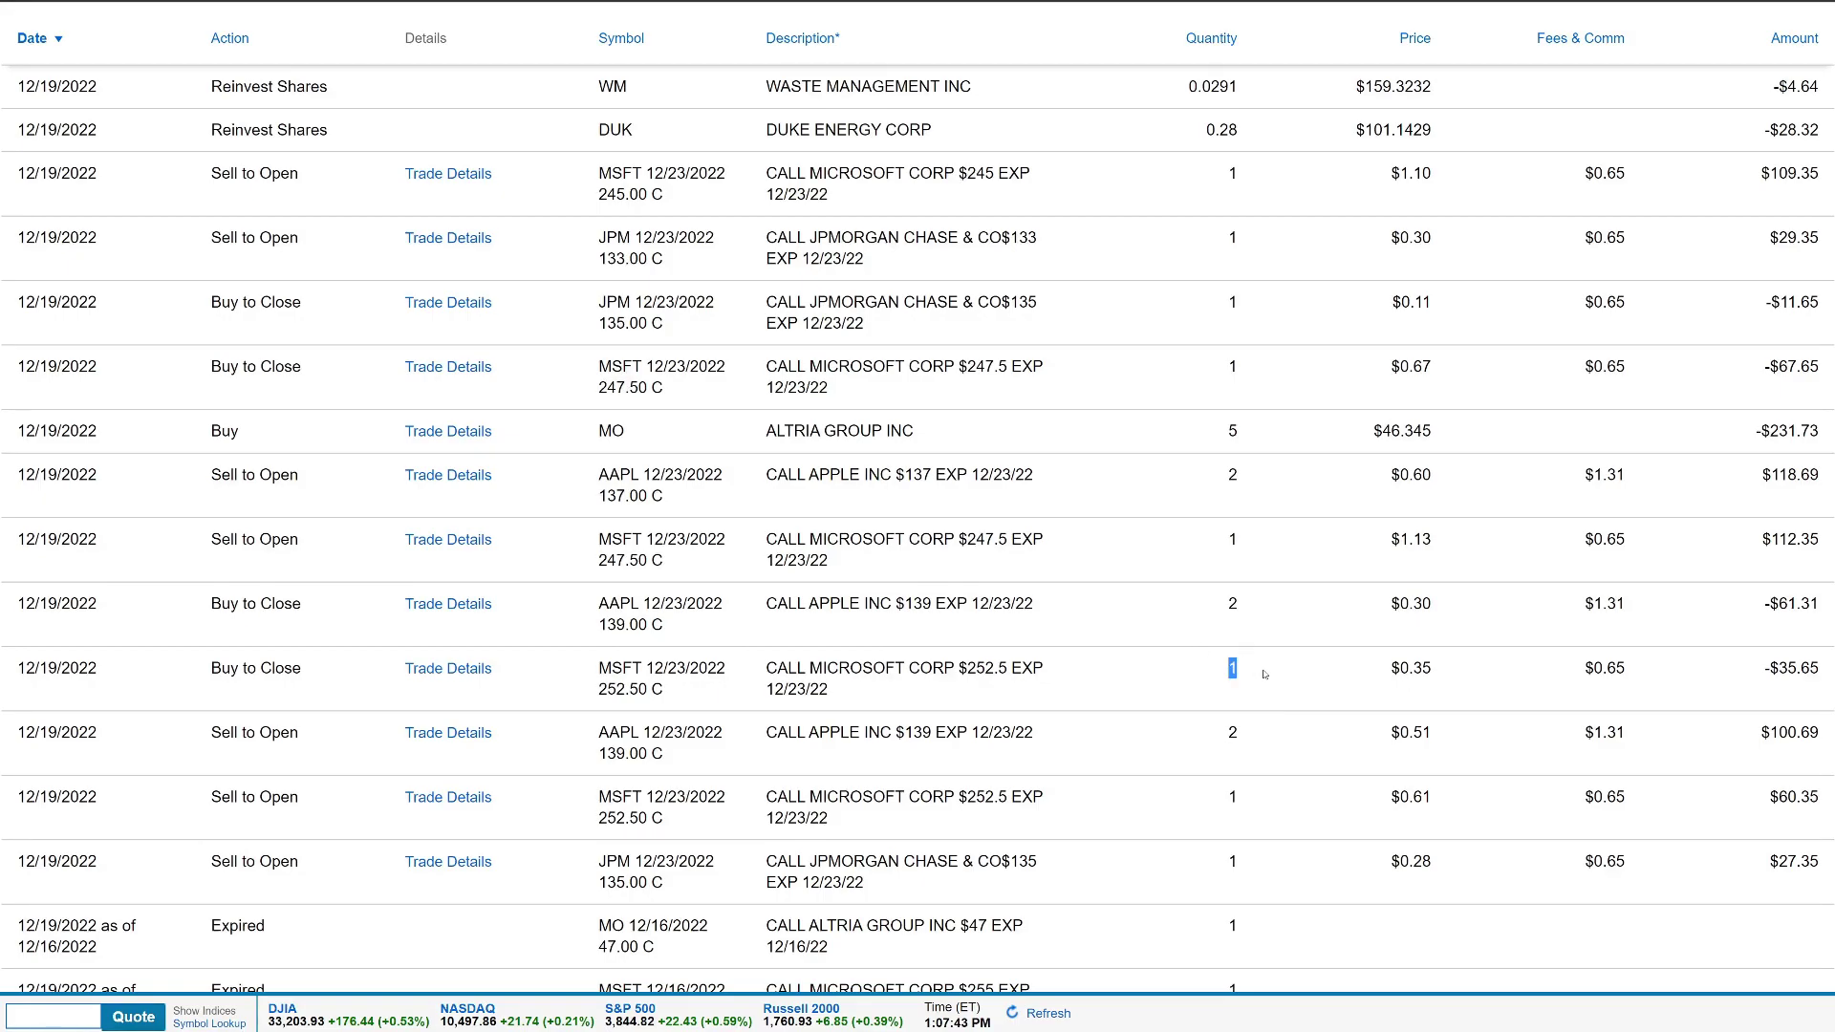
{"action": "left_click_drag", "start_coordinate": [1758, 675], "coordinate": [1823, 675]}
Examine the Buy to Close trade of the Apple $139 calls, highlighting its symbol, description and amount.
{"action": "triple_click", "coordinate": [115, 606]}
{"action": "left_click", "coordinate": [321, 603]}
{"action": "left_click_drag", "start_coordinate": [761, 607], "coordinate": [1155, 613]}
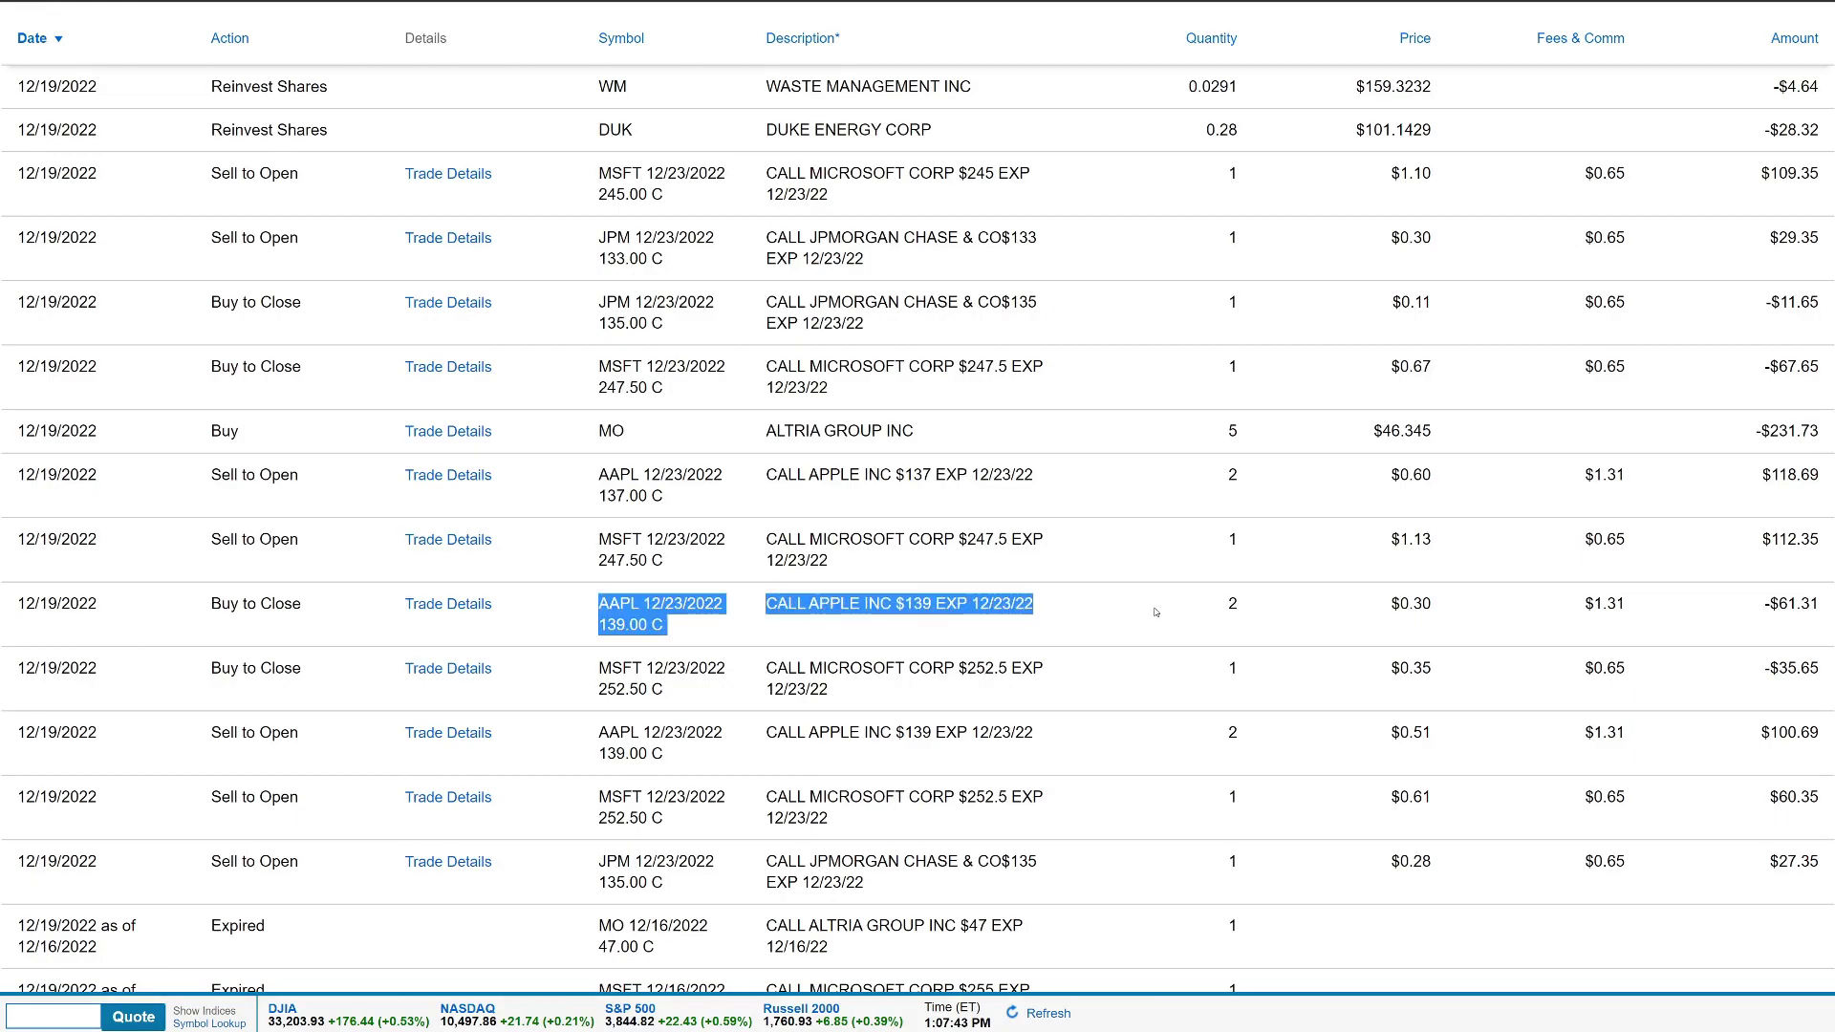
{"action": "left_click_drag", "start_coordinate": [1431, 605], "coordinate": [1826, 613]}
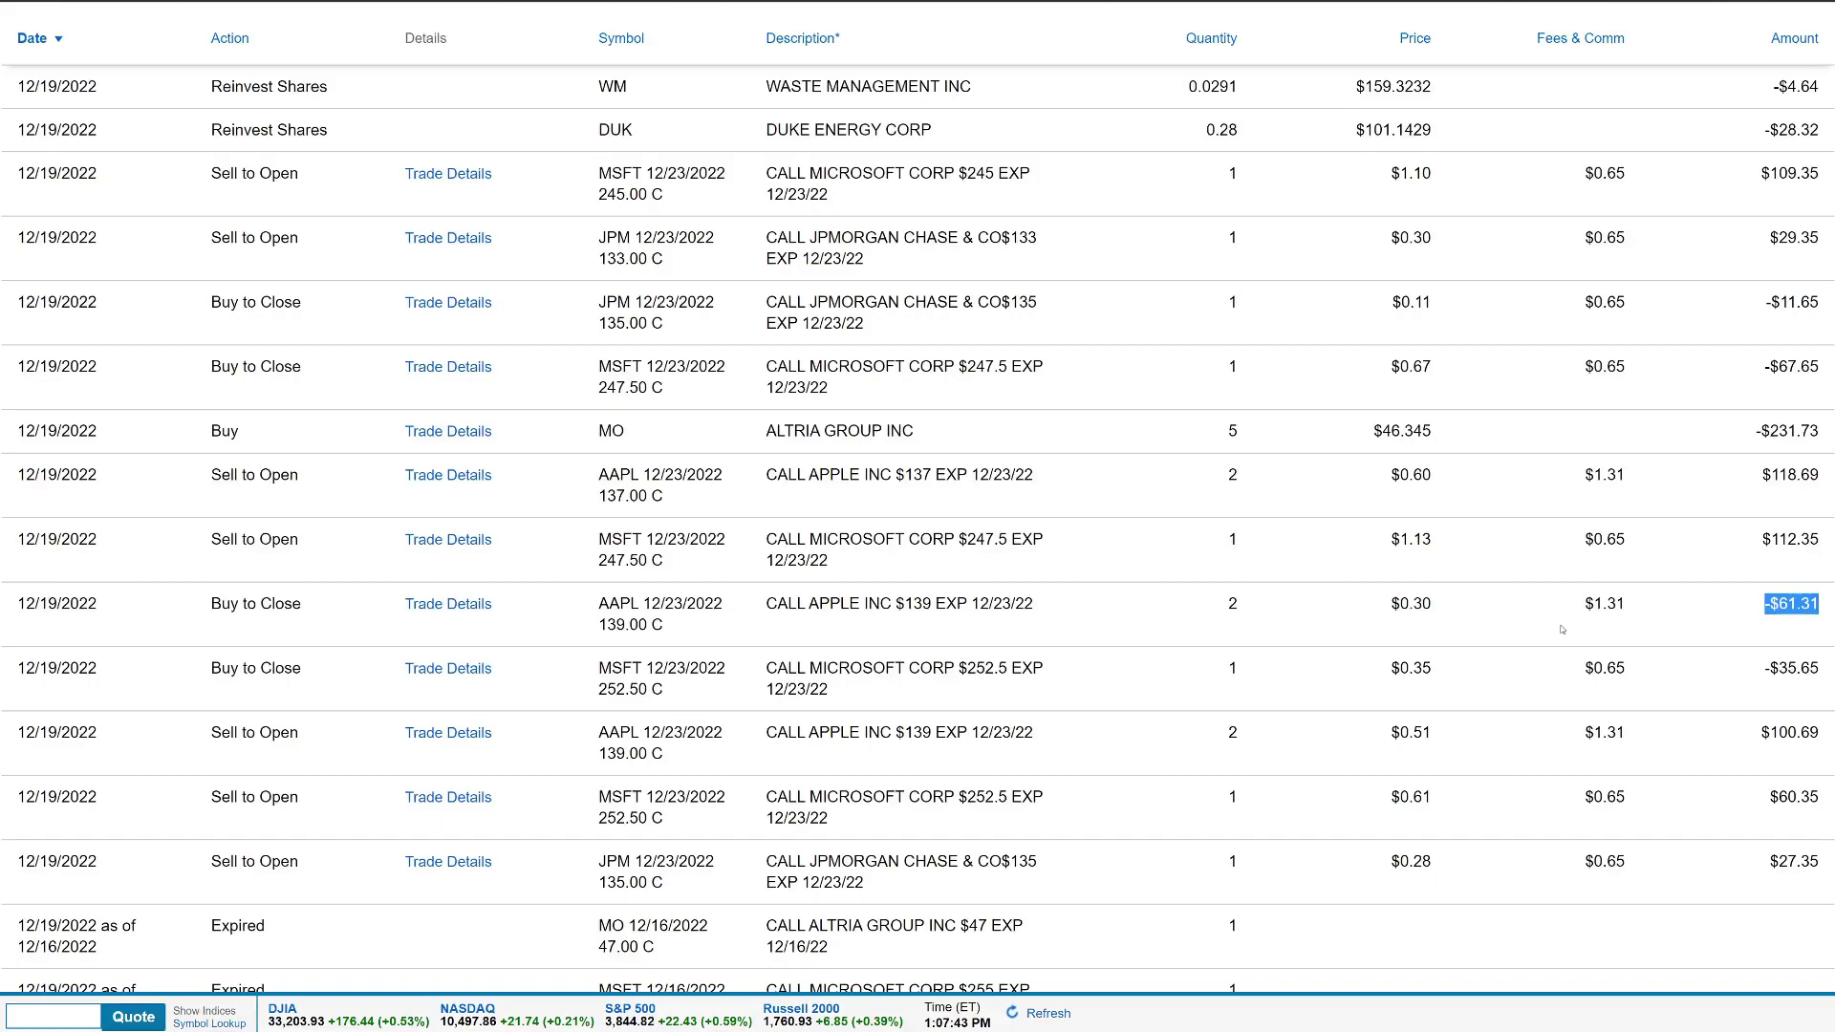
Examine the Sell to Open trade of the Microsoft $247.5 call, highlighting its description, quantity and amount.
{"action": "scroll", "coordinate": [693, 658], "scroll_direction": "up", "scroll_amount": 2}
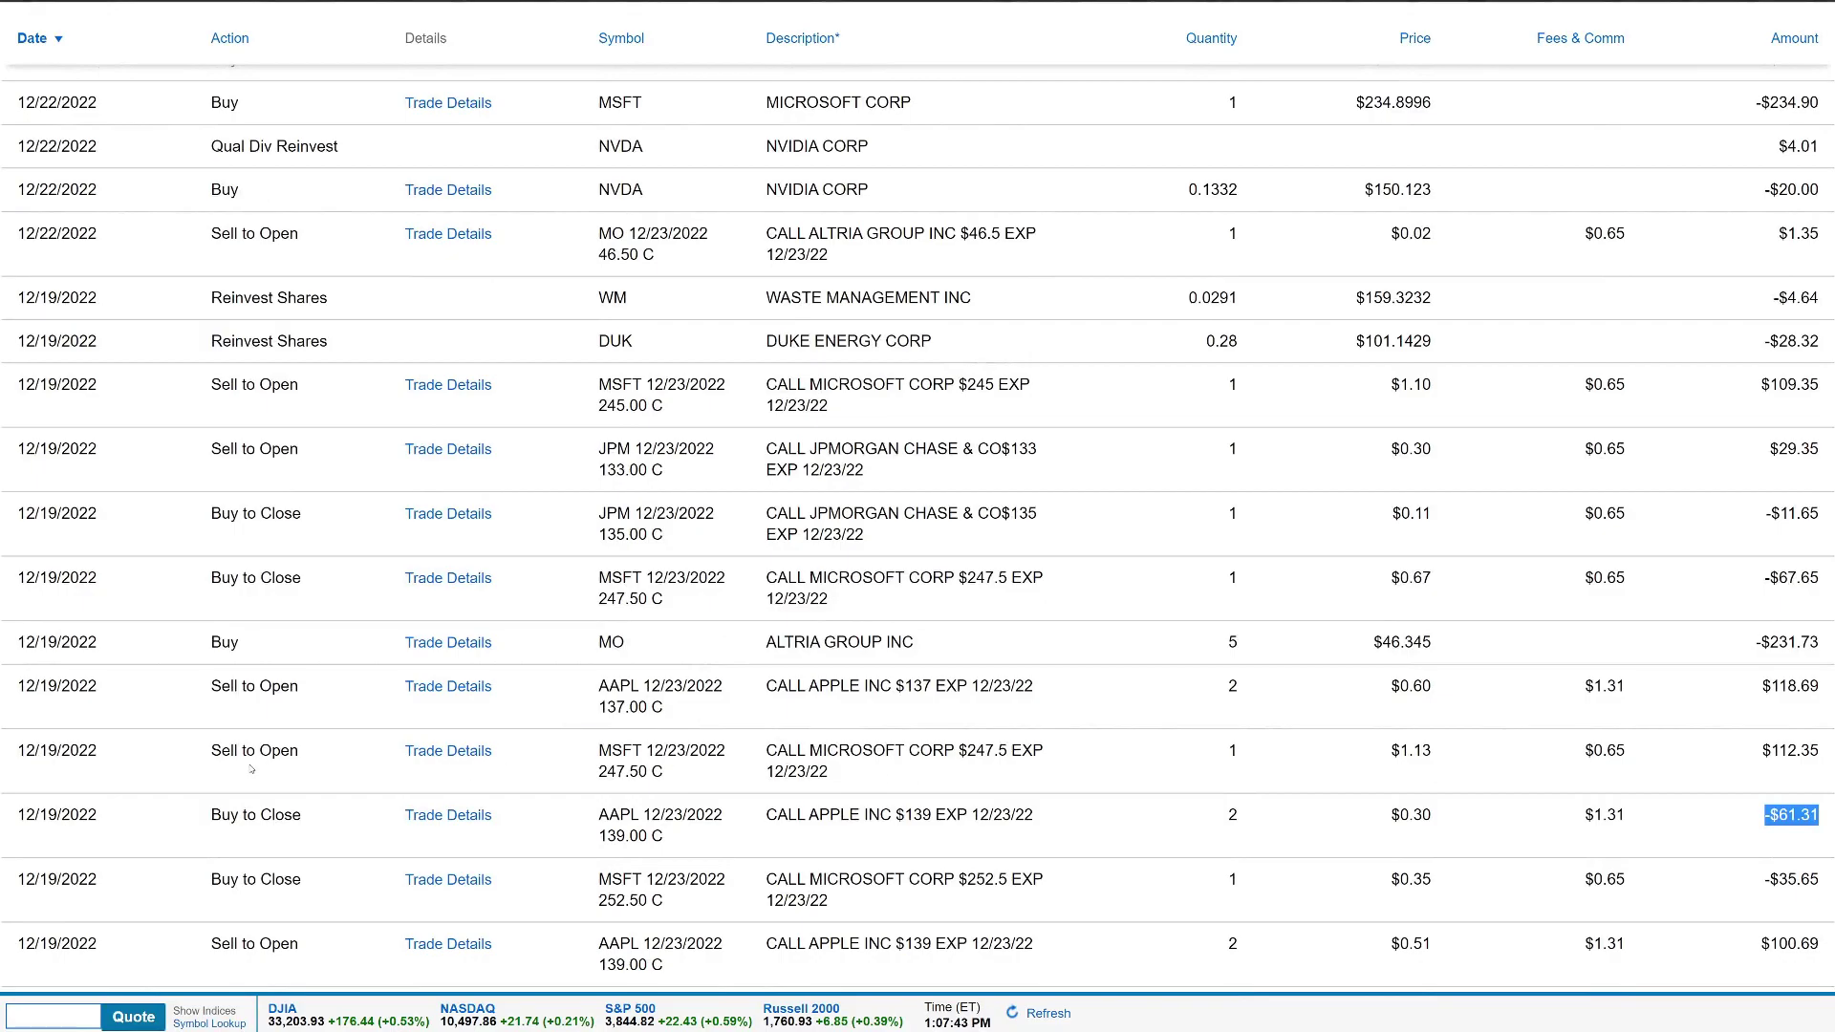
{"action": "left_click_drag", "start_coordinate": [15, 755], "coordinate": [859, 783]}
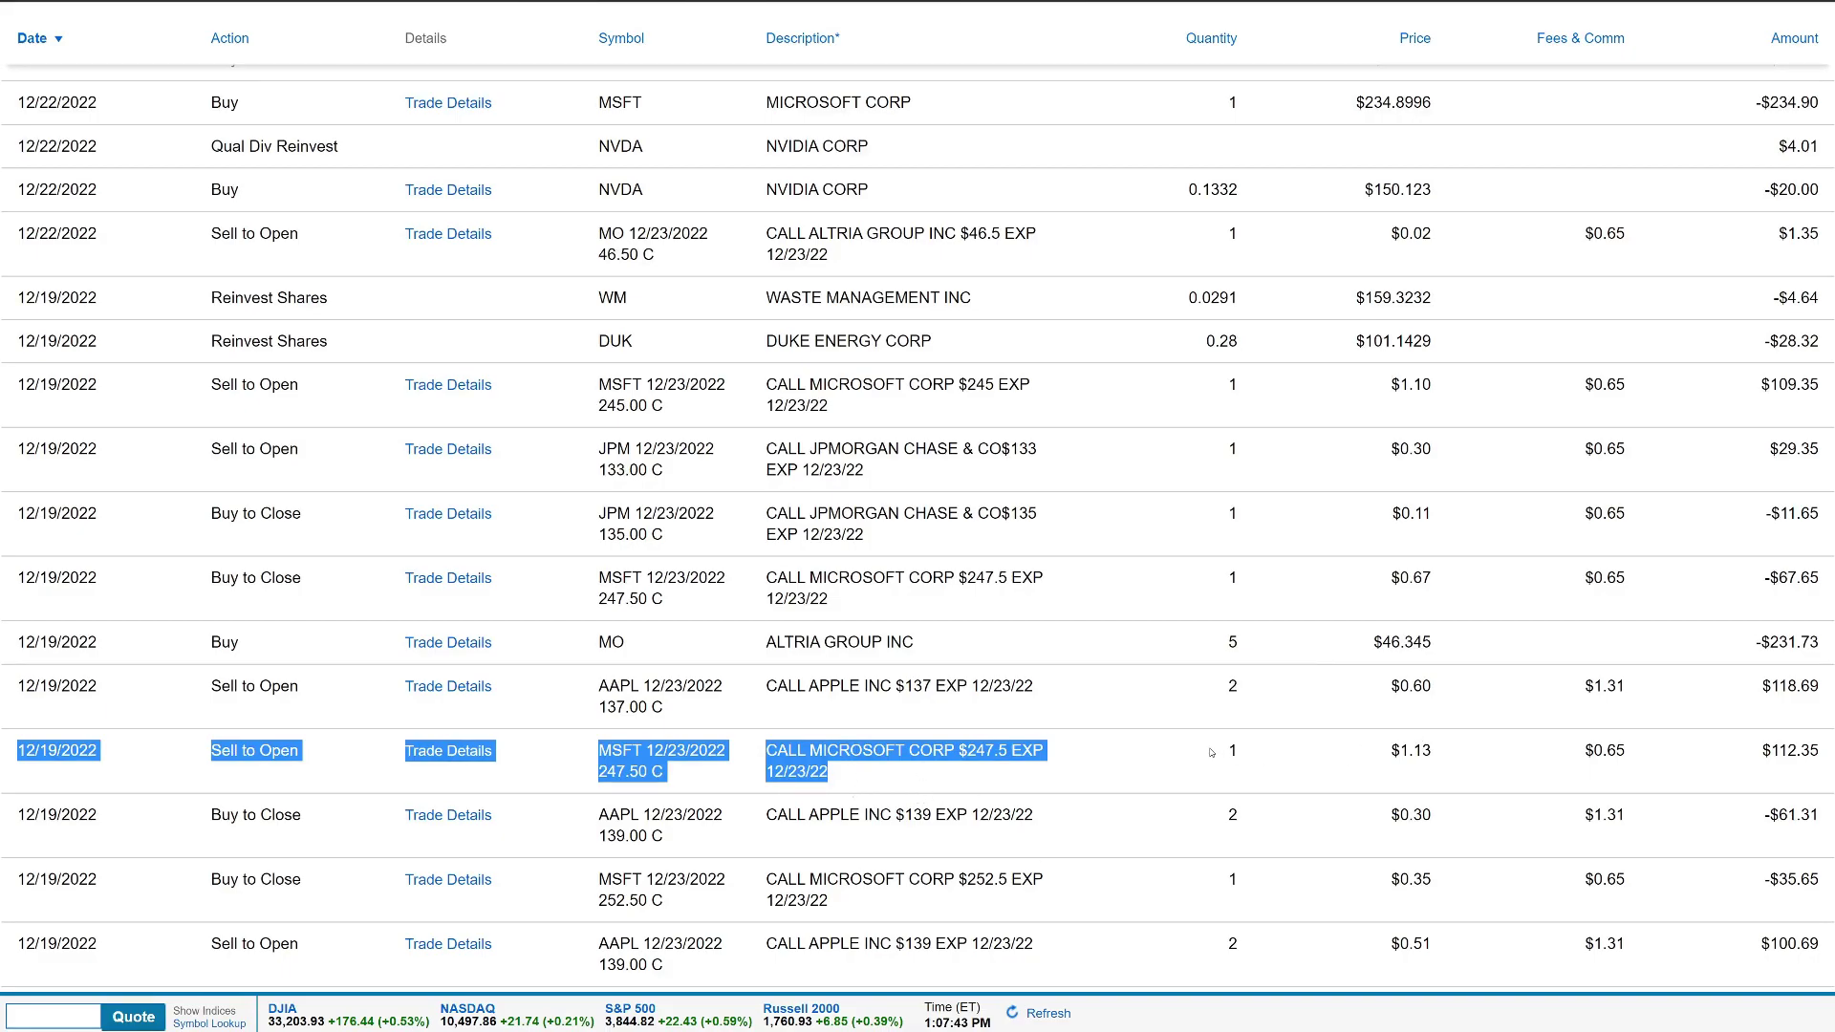
{"action": "left_click_drag", "start_coordinate": [1211, 753], "coordinate": [1282, 750]}
{"action": "left_click_drag", "start_coordinate": [1723, 748], "coordinate": [1828, 748]}
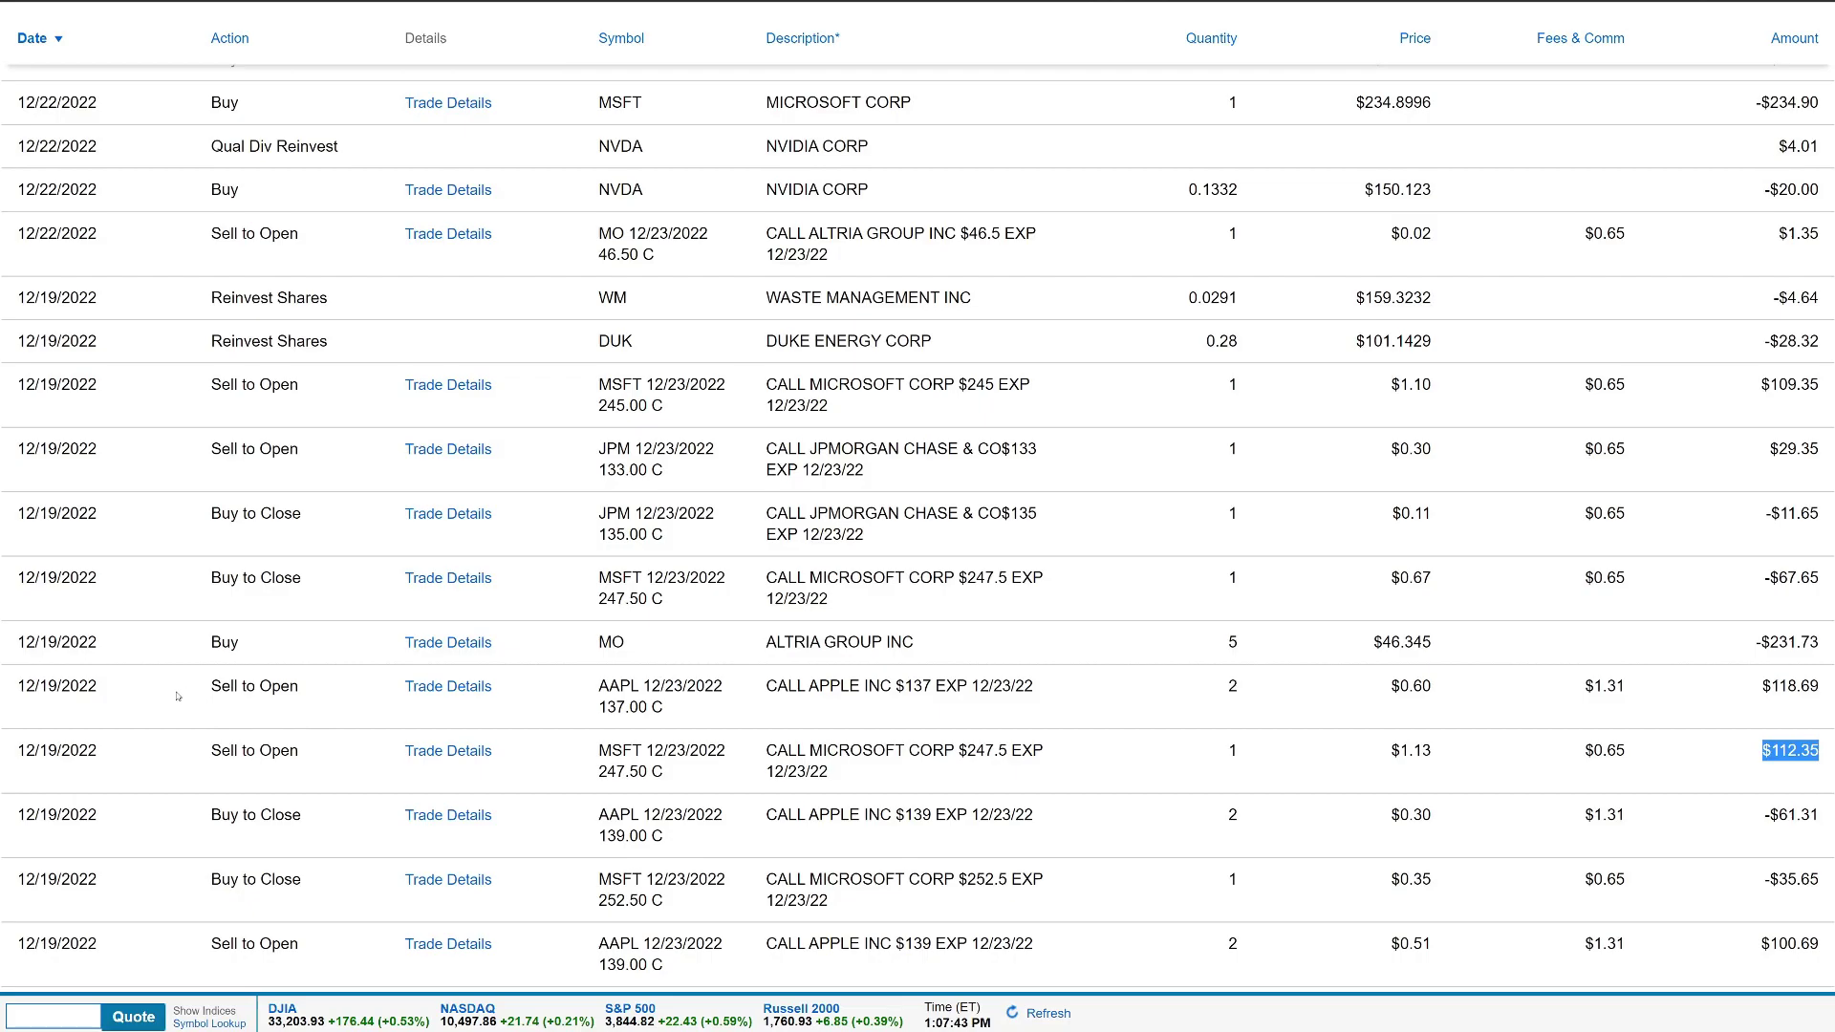
Examine the Sell to Open trade of the Apple $137 calls and the 12/19/2022 purchase of Altria shares, highlighting their key details.
{"action": "left_click_drag", "start_coordinate": [161, 696], "coordinate": [1095, 690]}
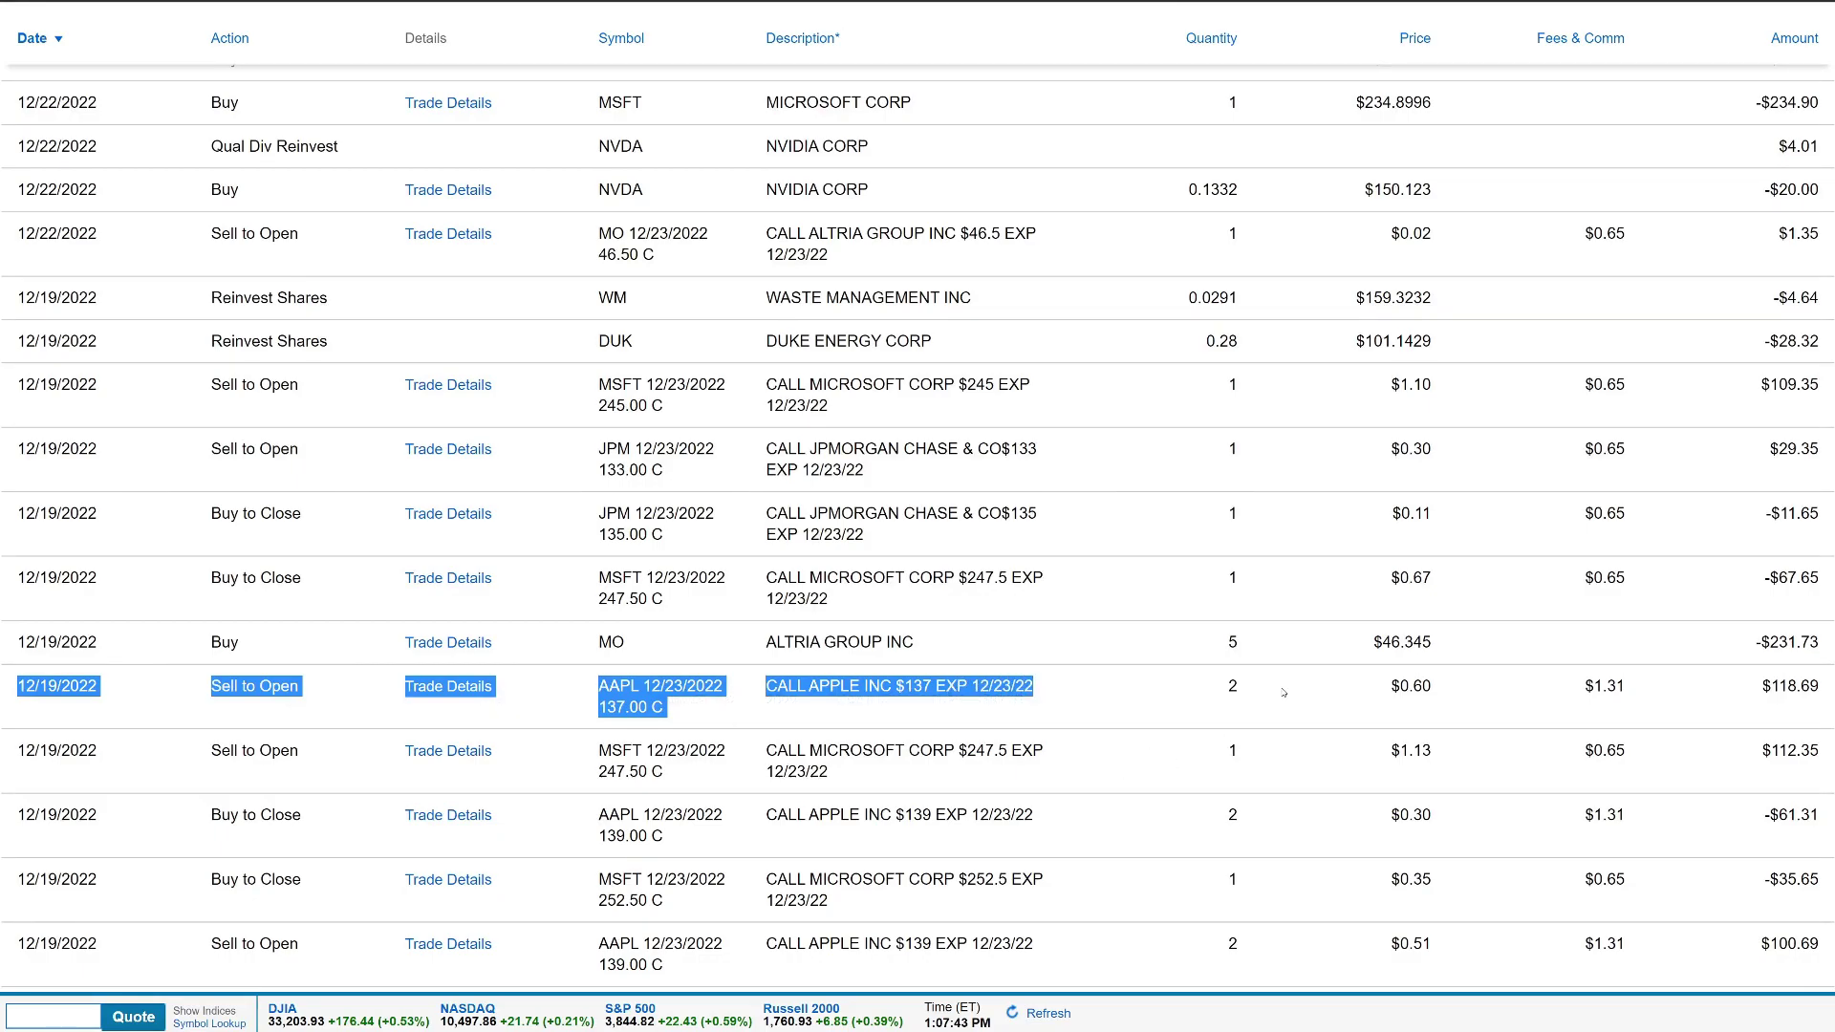
{"action": "left_click_drag", "start_coordinate": [1754, 686], "coordinate": [1820, 686]}
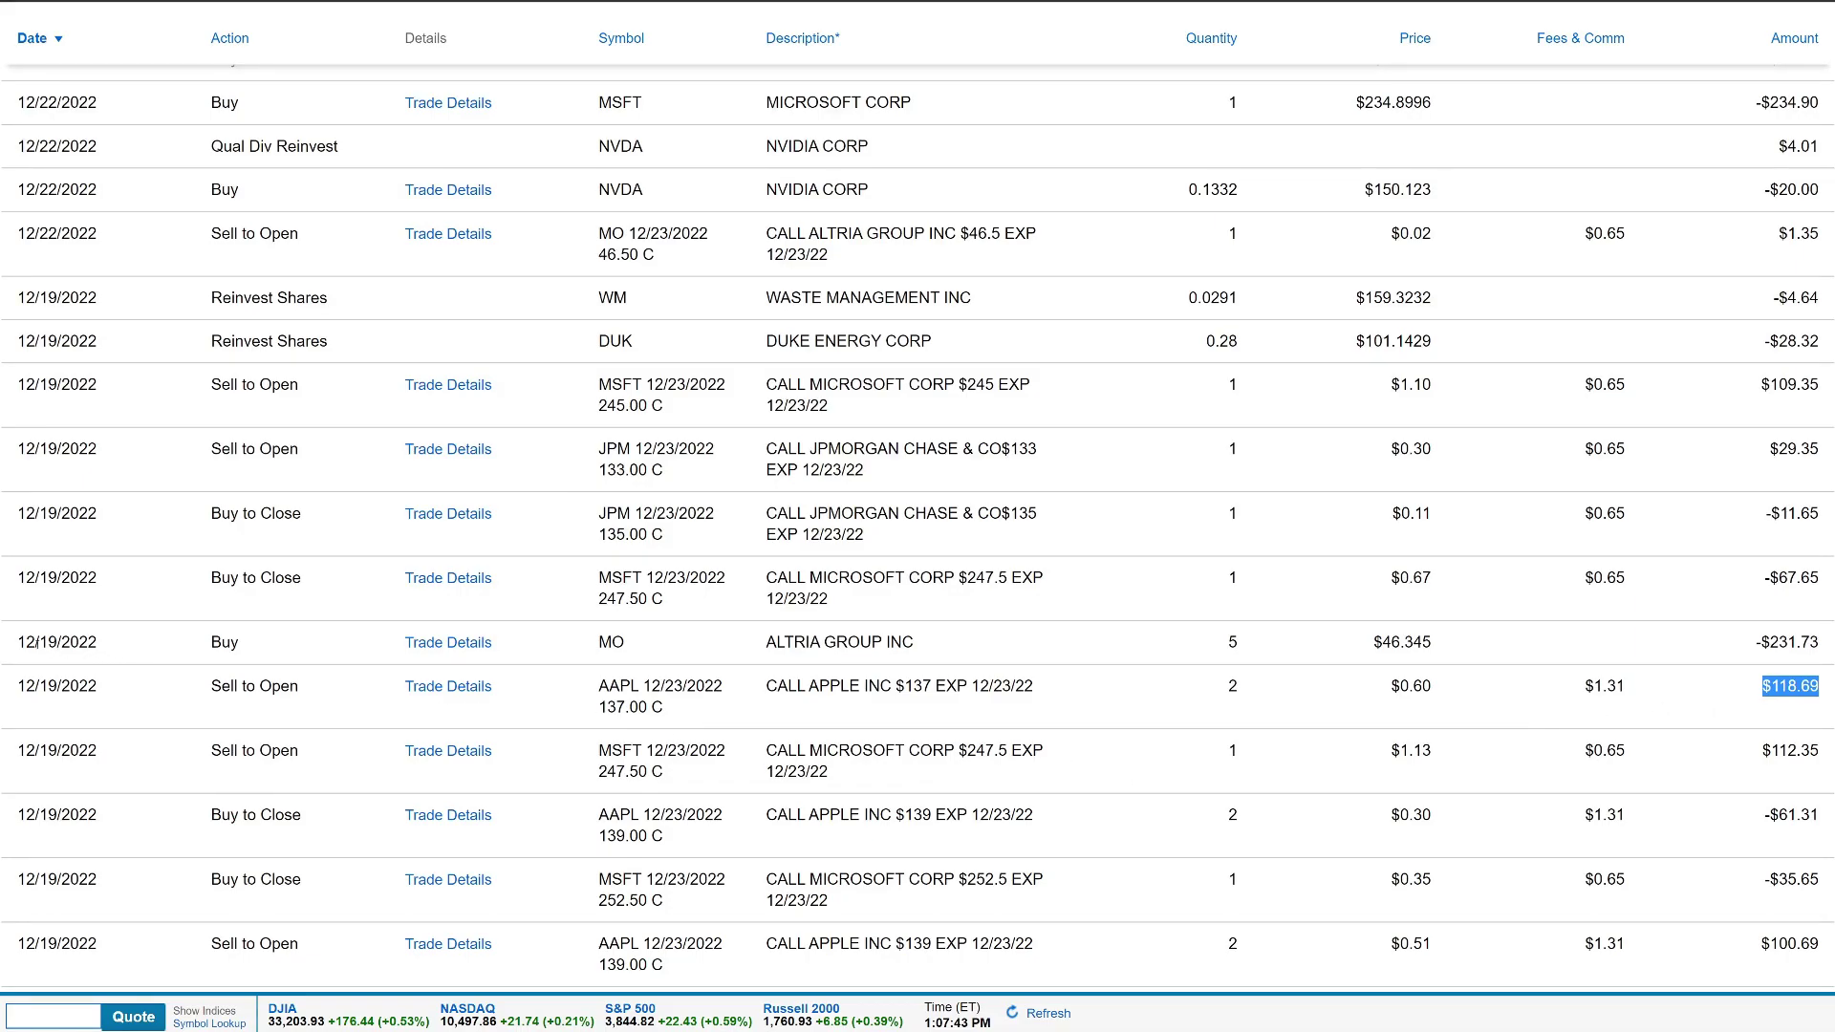
{"action": "left_click", "coordinate": [36, 642]}
{"action": "left_click_drag", "start_coordinate": [596, 642], "coordinate": [696, 653]}
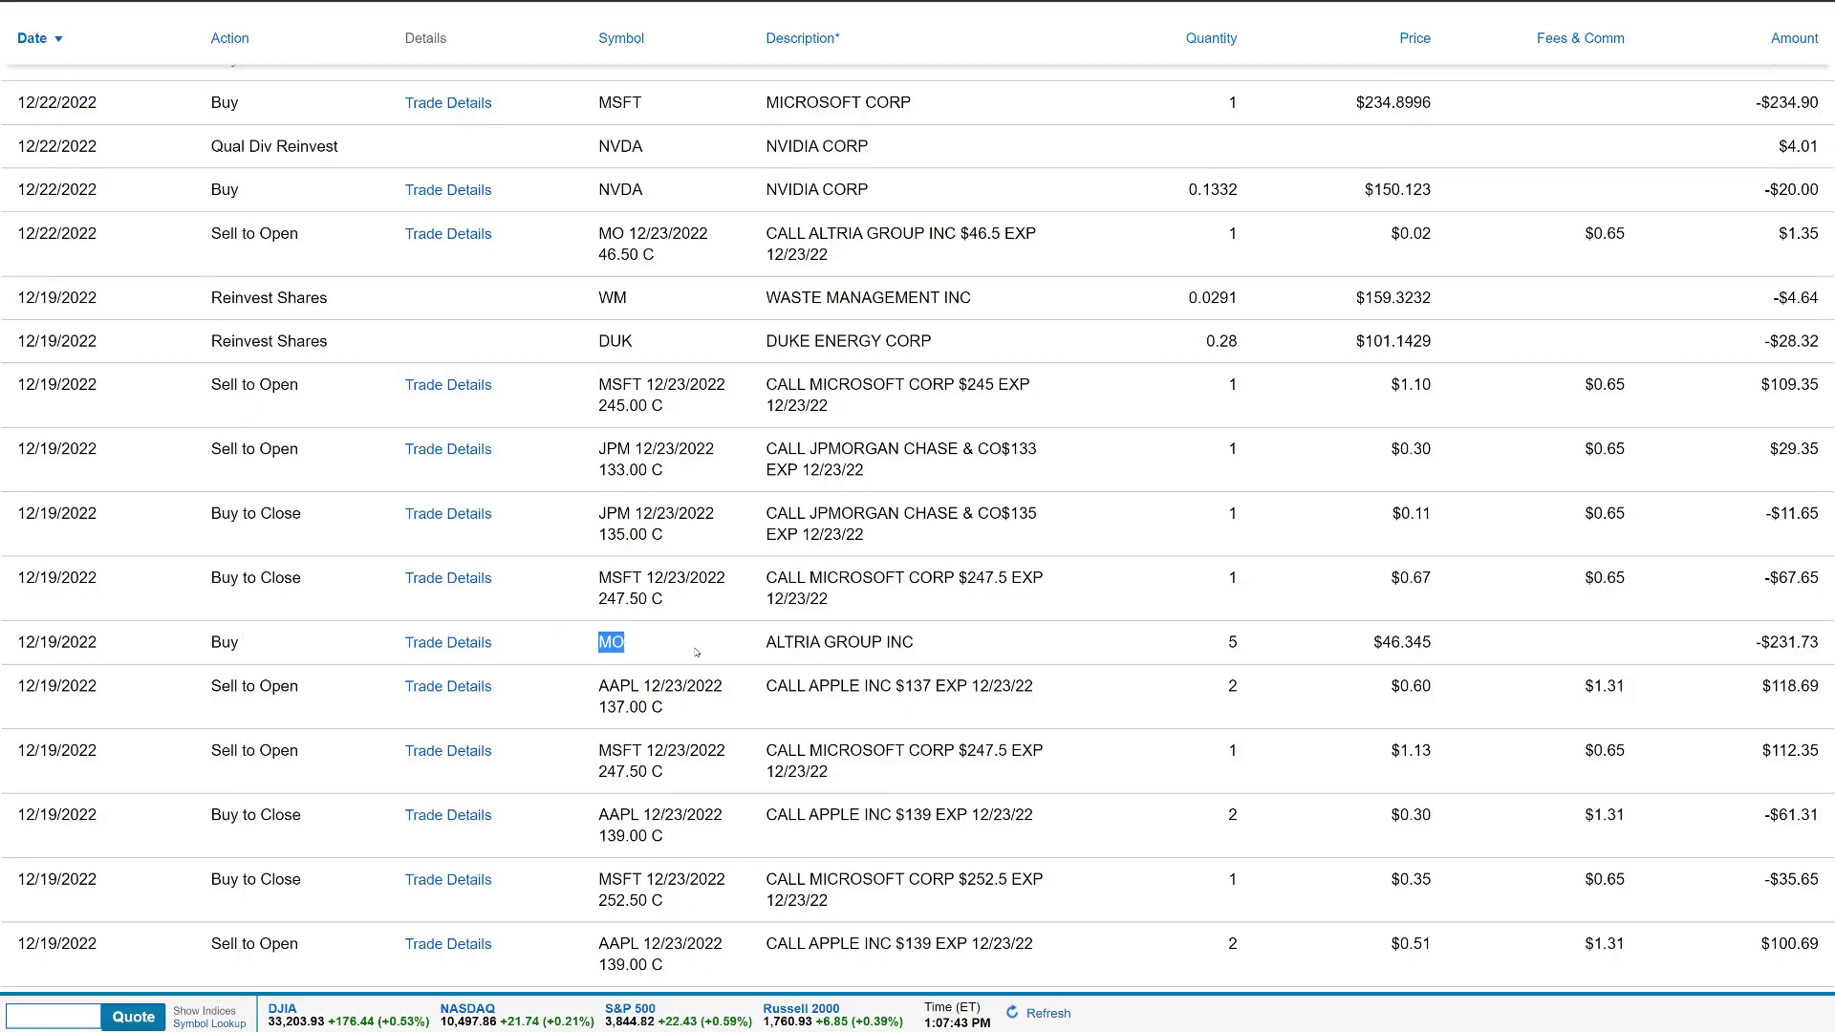
{"action": "left_click_drag", "start_coordinate": [1209, 657], "coordinate": [1273, 651]}
{"action": "left_click", "coordinate": [1763, 661]}
Examine the Buy to Close trade of the Microsoft $247.5 call, highlighting its symbol, description and amount.
{"action": "scroll", "coordinate": [1156, 738], "scroll_direction": "up", "scroll_amount": 3}
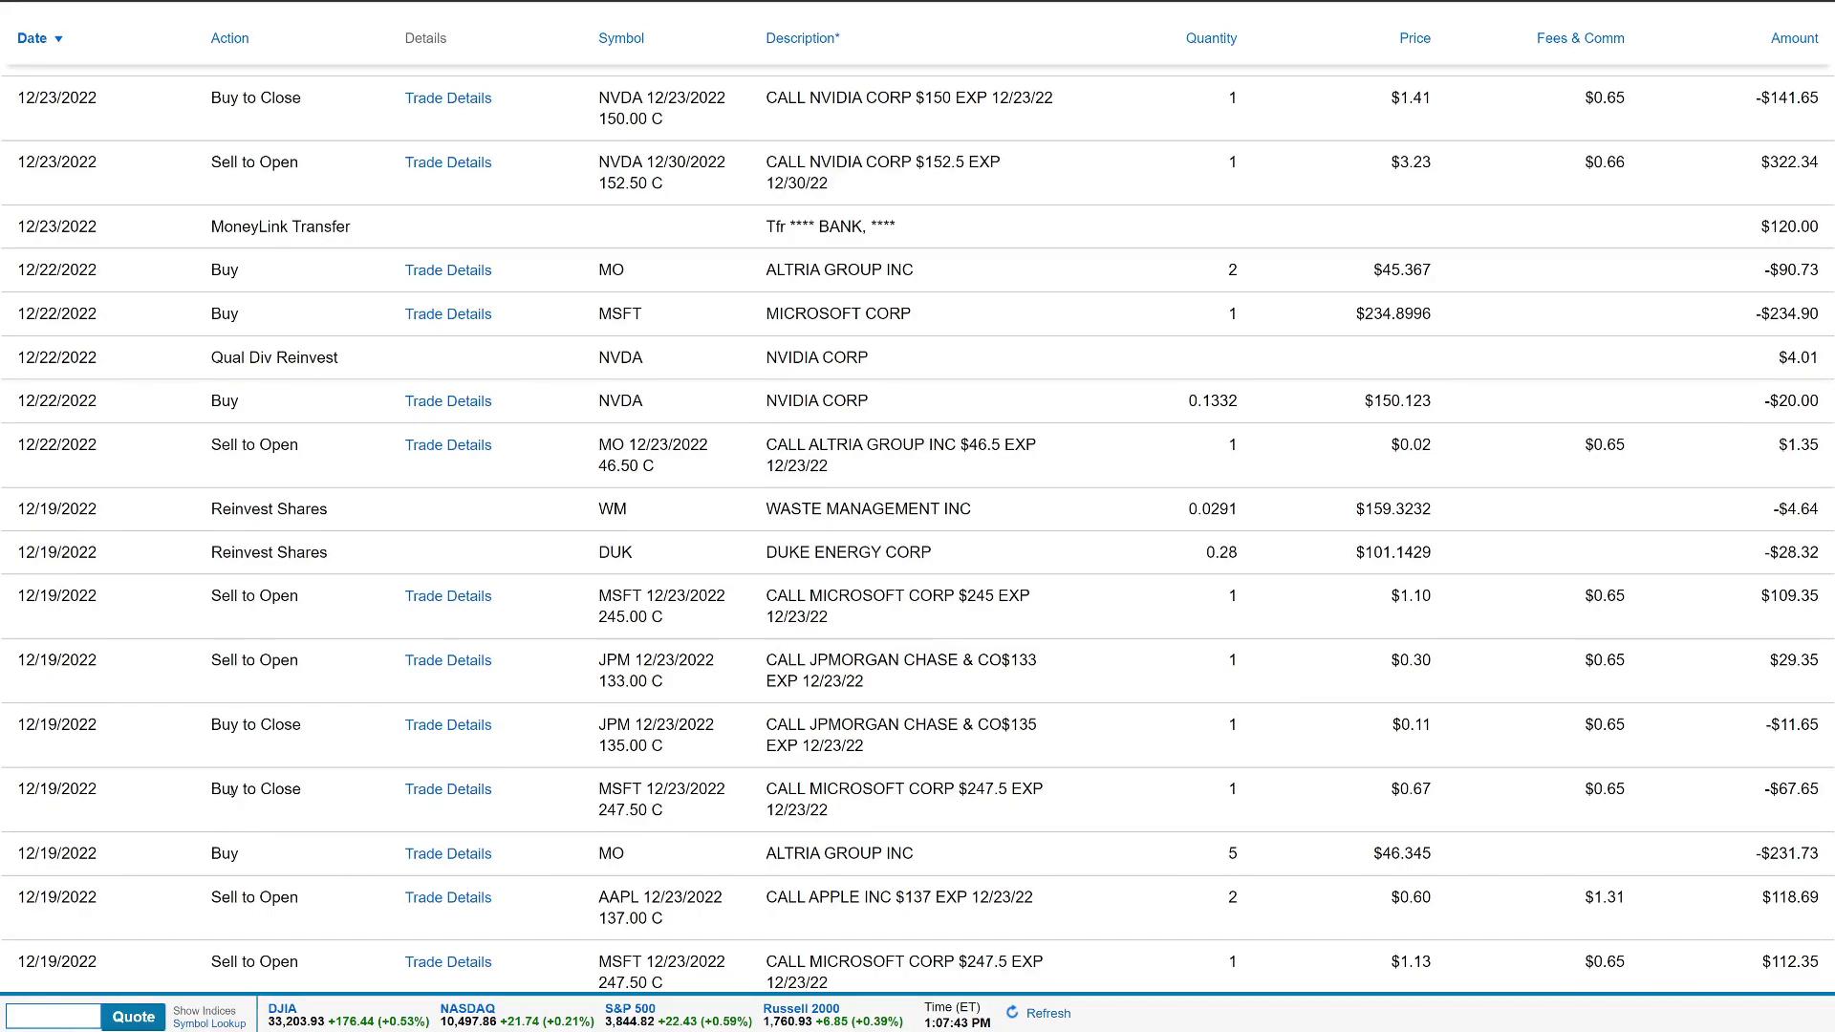
{"action": "left_click_drag", "start_coordinate": [154, 792], "coordinate": [534, 792]}
{"action": "left_click_drag", "start_coordinate": [806, 788], "coordinate": [884, 809]}
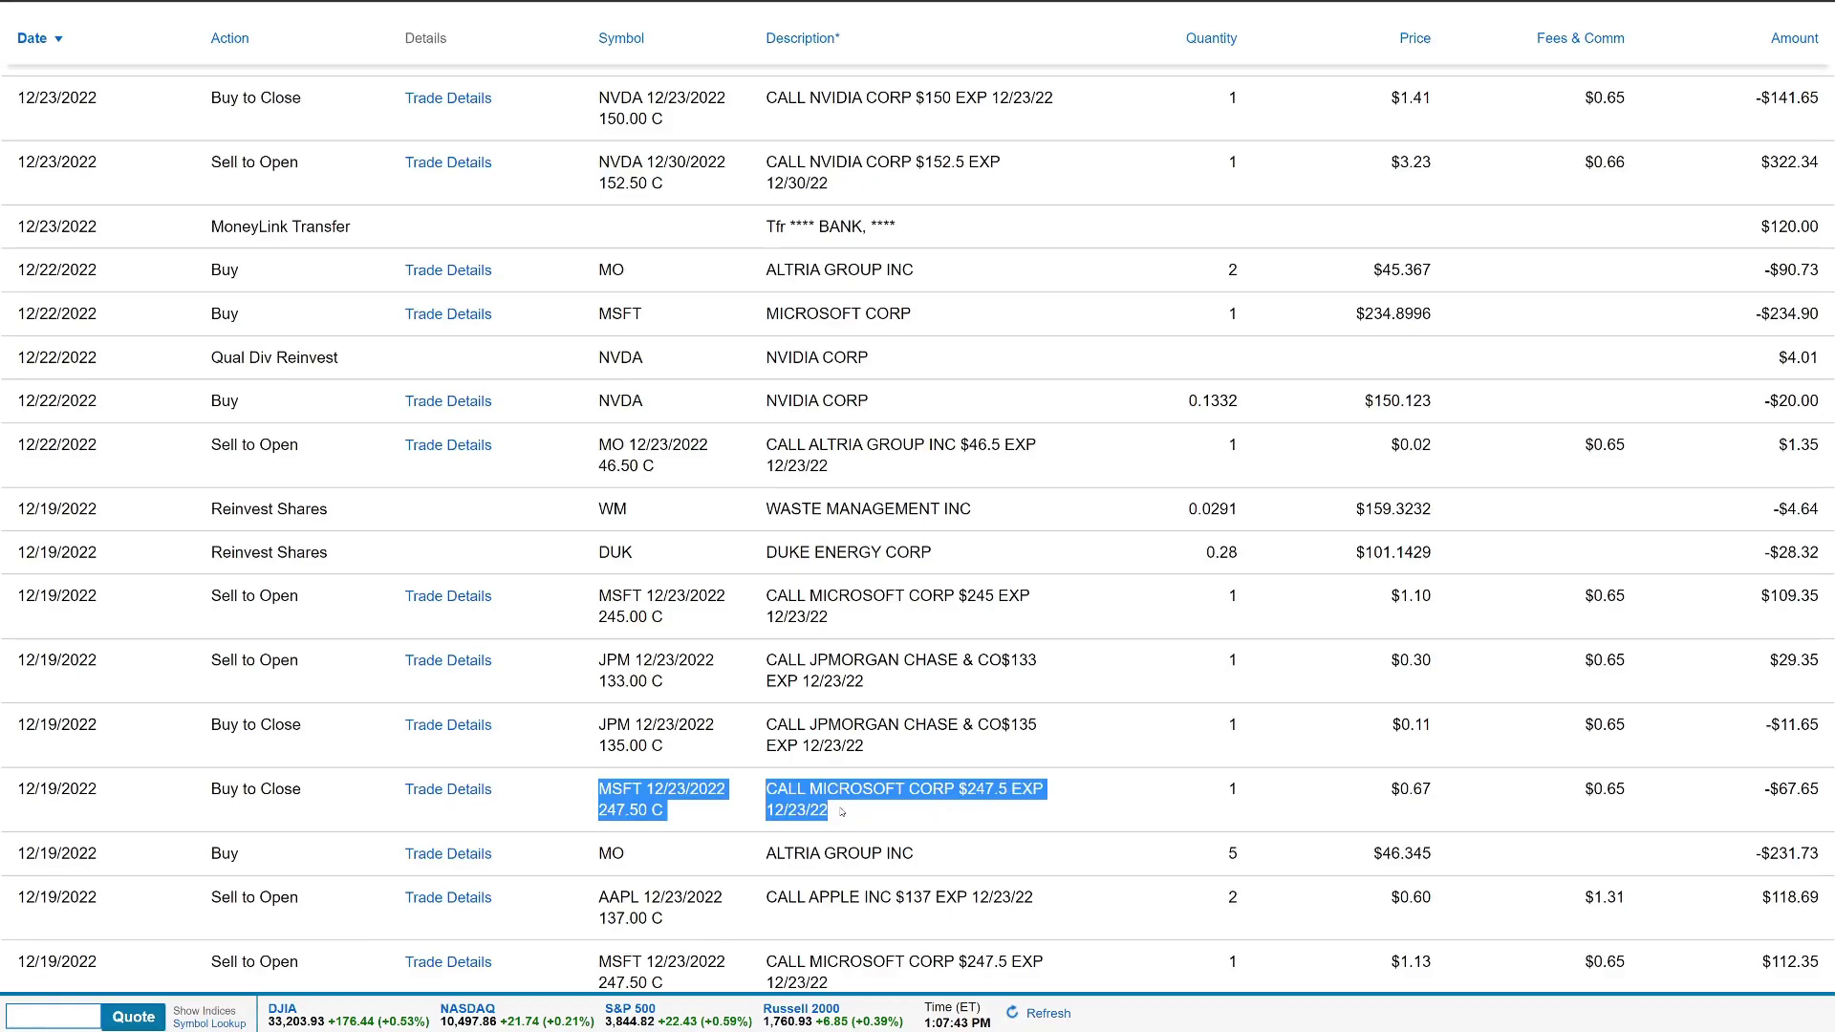
{"action": "left_click_drag", "start_coordinate": [1761, 799], "coordinate": [1823, 796]}
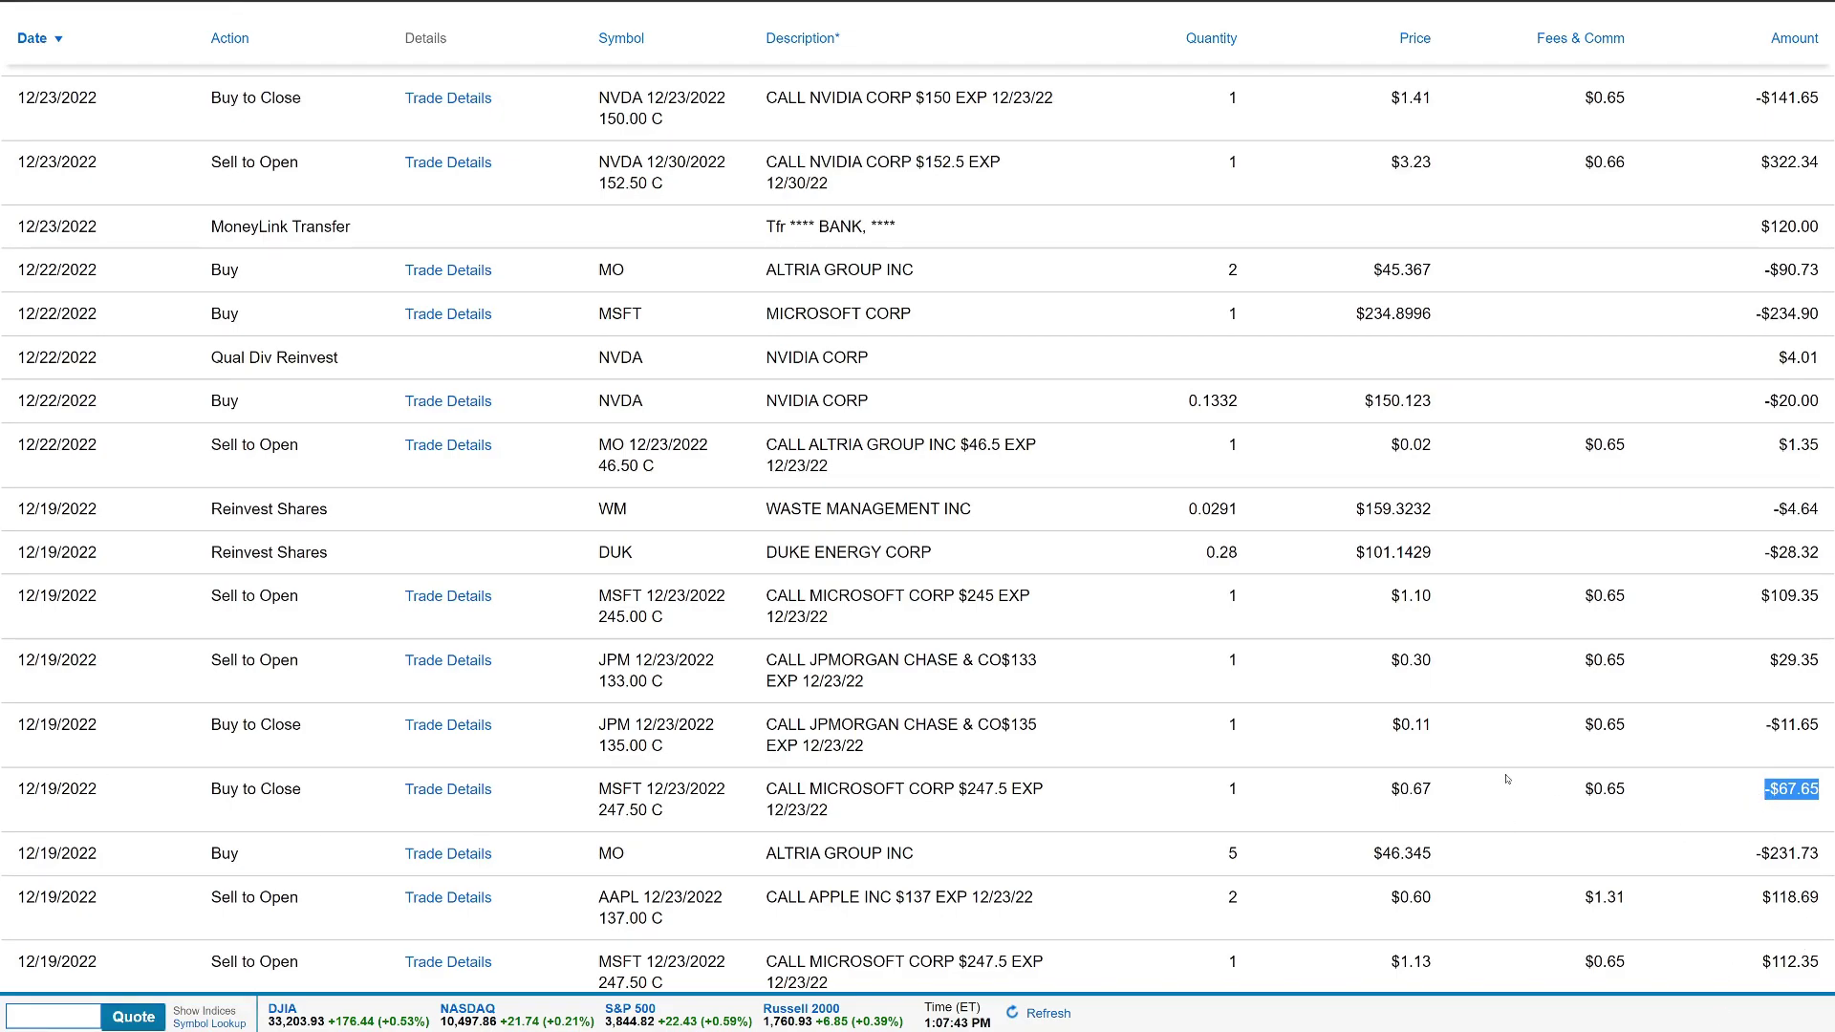
Examine the Buy to Close trade of the JPMorgan $135 call, highlighting its date, action, description and amount, and compare it with the earlier trades.
{"action": "left_click_drag", "start_coordinate": [191, 724], "coordinate": [311, 724]}
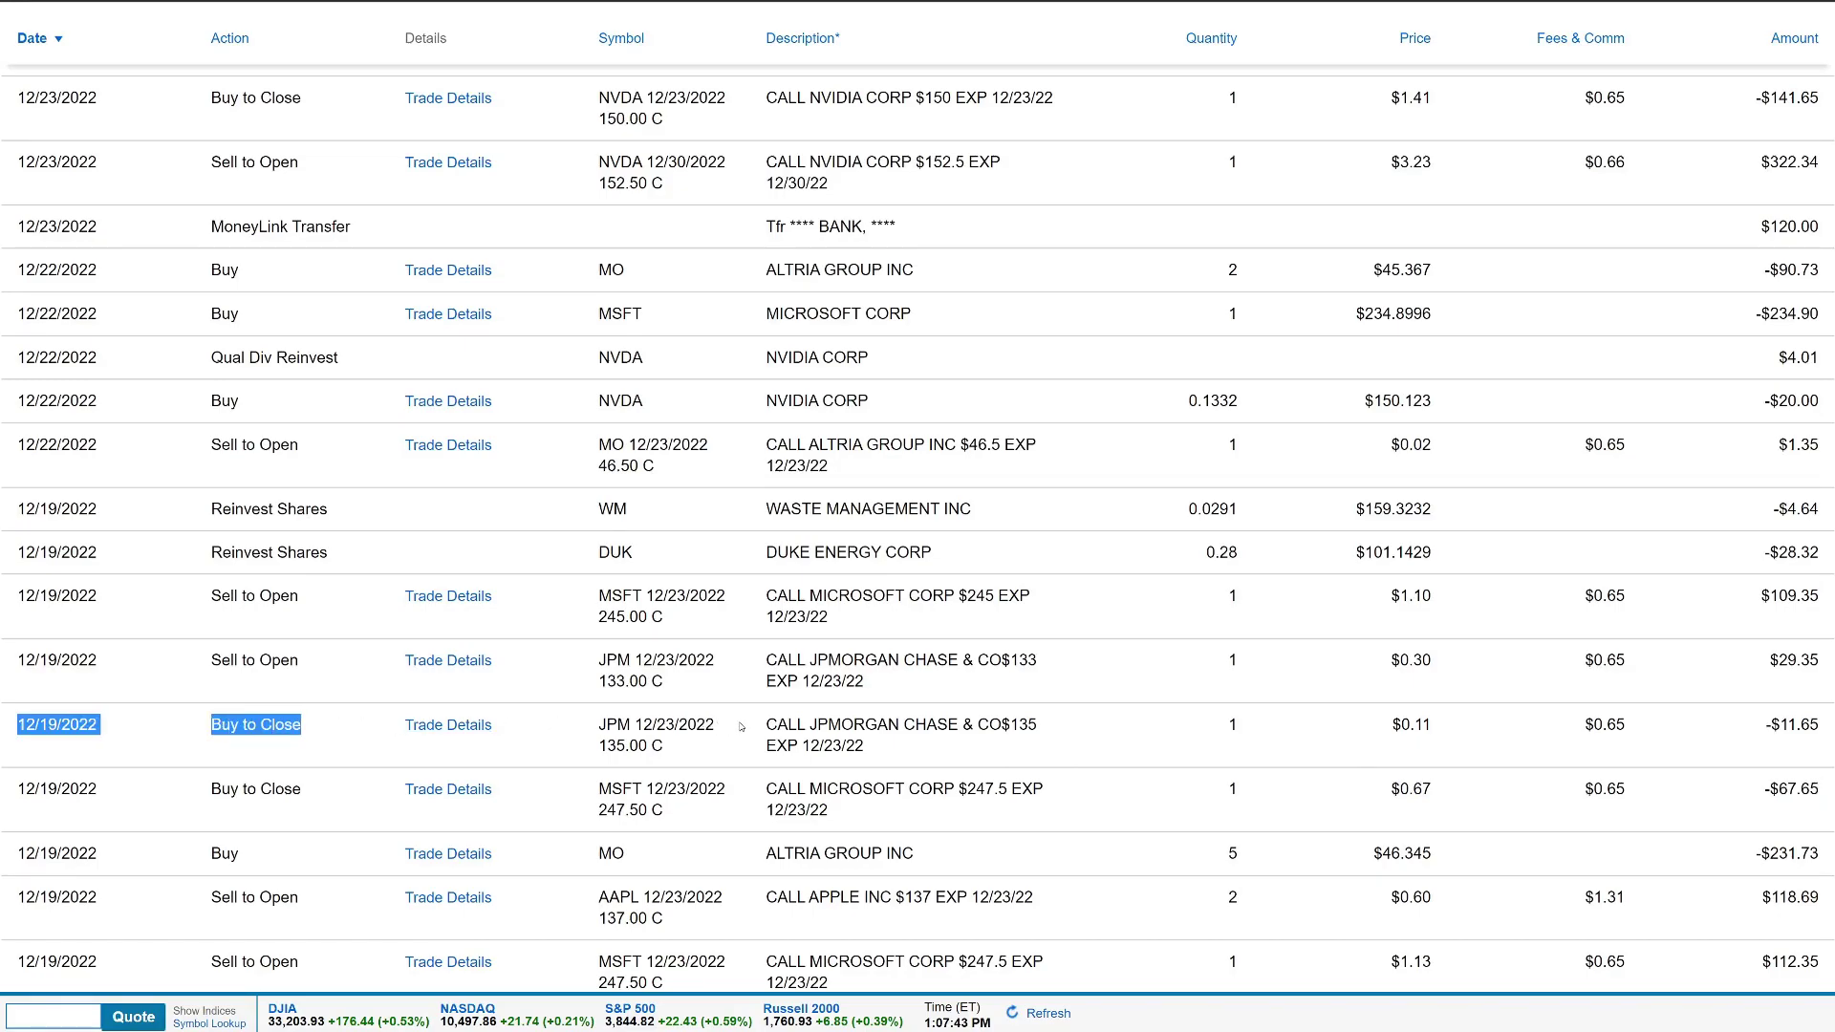
{"action": "left_click_drag", "start_coordinate": [754, 736], "coordinate": [883, 753]}
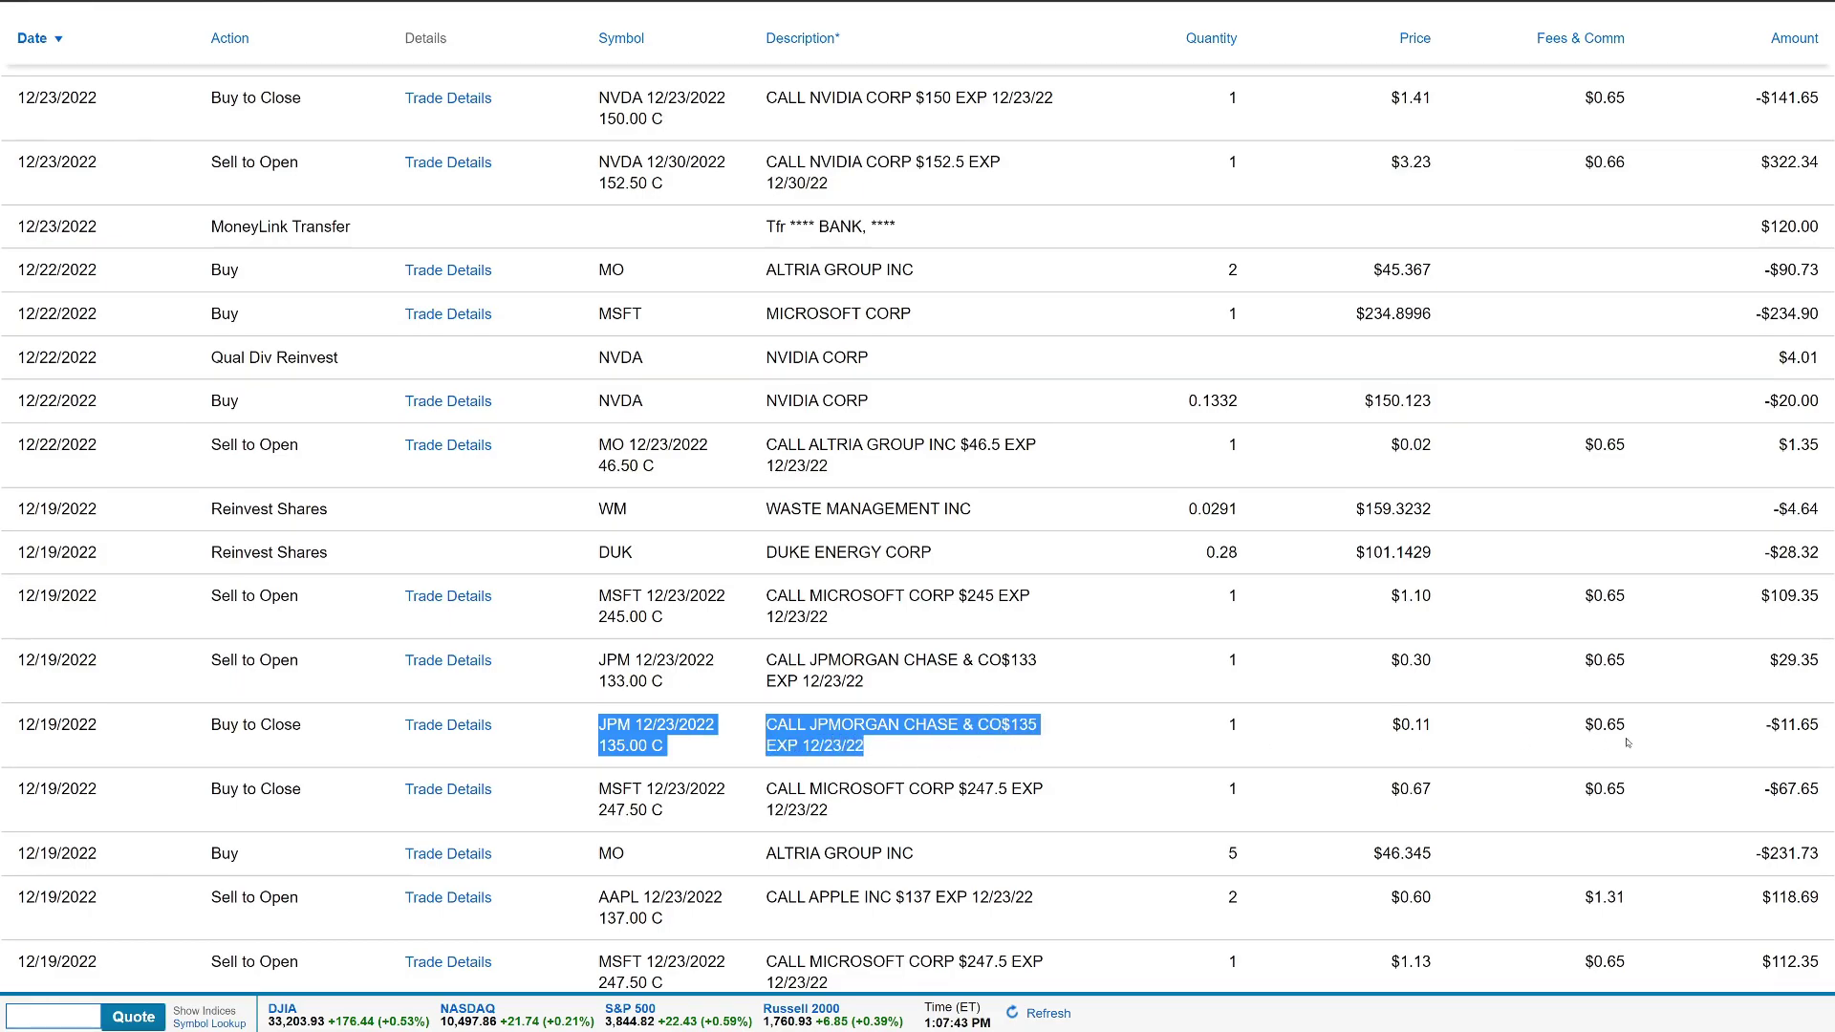
{"action": "left_click_drag", "start_coordinate": [1766, 724], "coordinate": [1825, 729]}
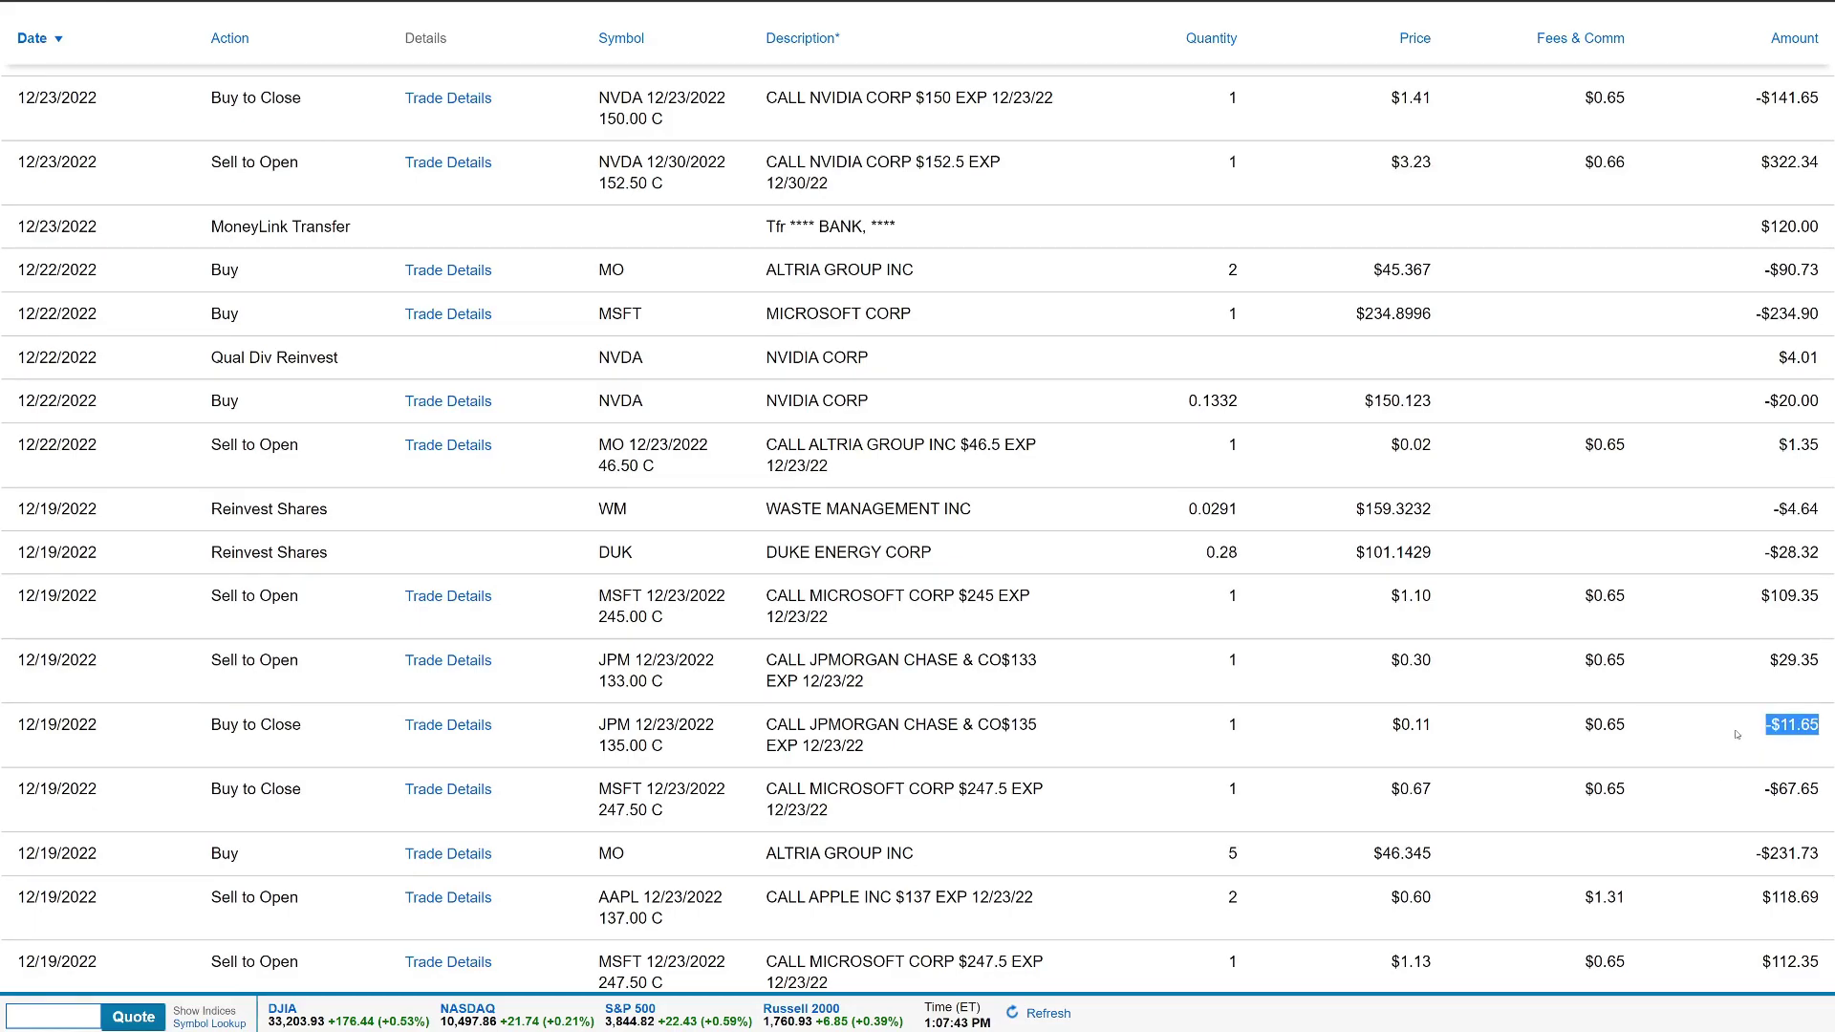
{"action": "scroll", "coordinate": [1702, 711], "scroll_direction": "down", "scroll_amount": 5}
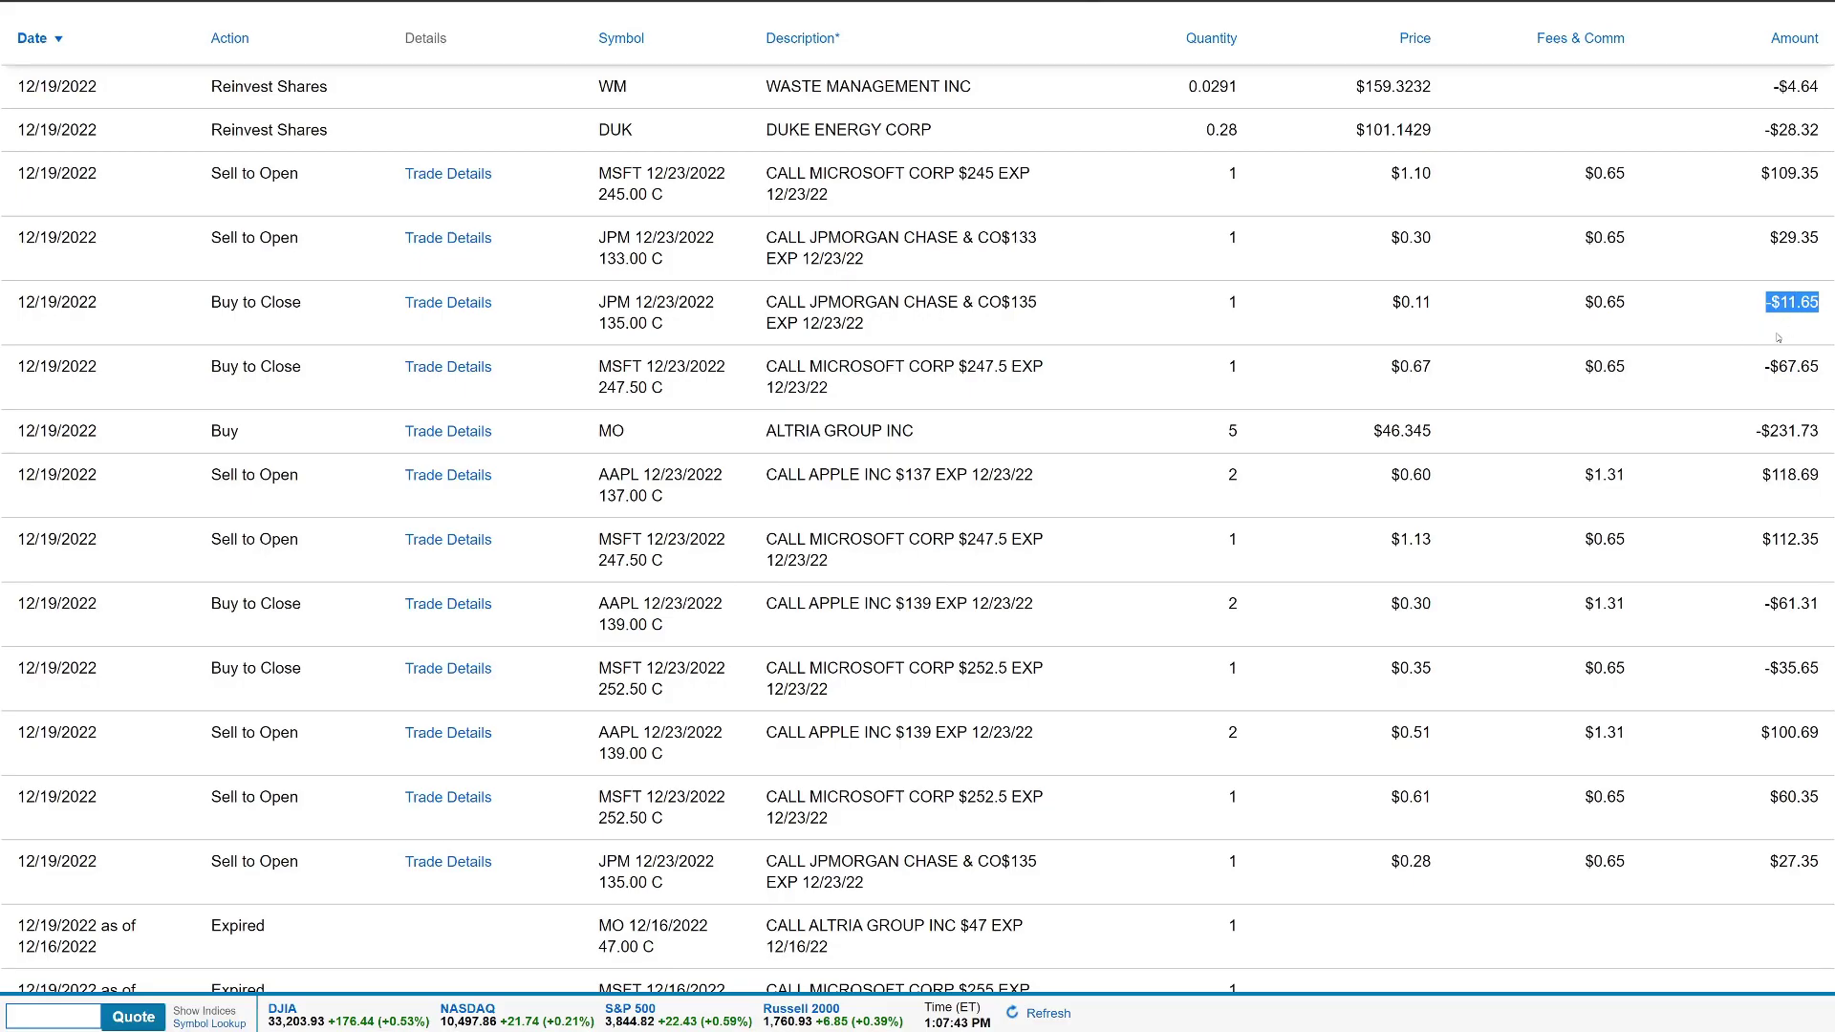
{"action": "scroll", "coordinate": [1776, 339], "scroll_direction": "up", "scroll_amount": 5}
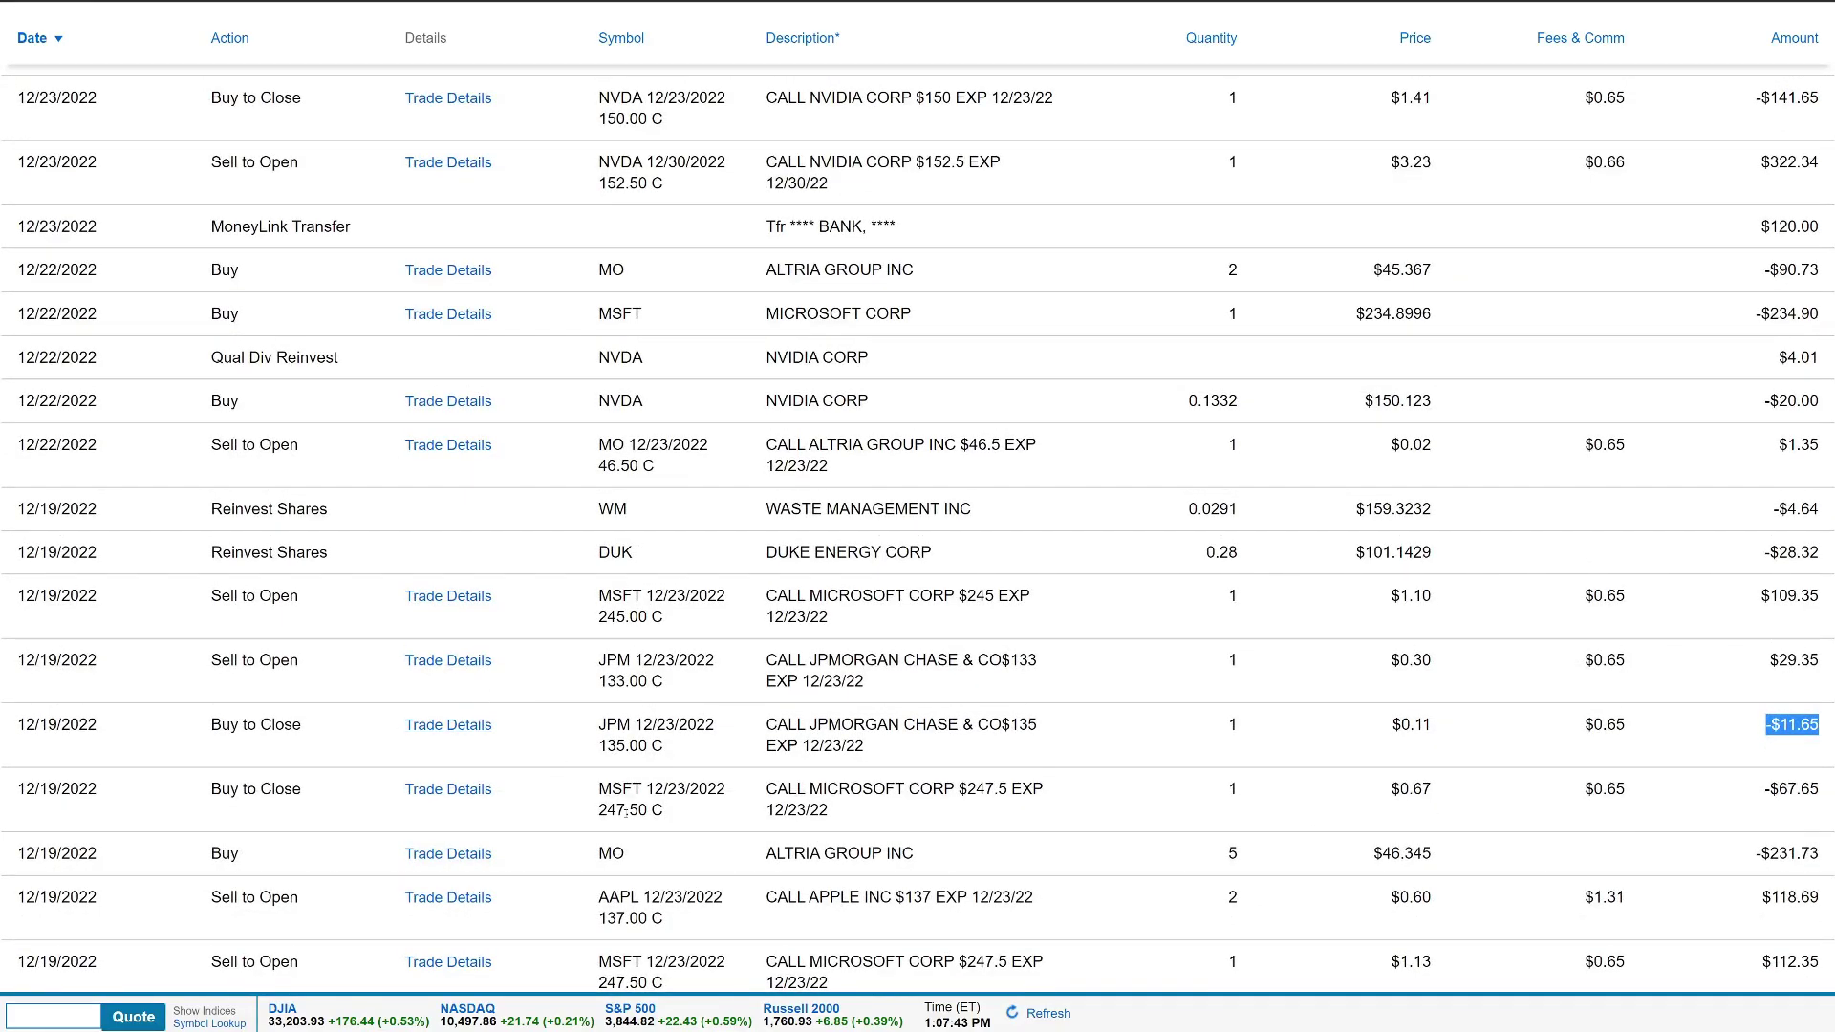
Examine the Sell to Open trade of the JPMorgan $133 call, highlighting its action, description and amount.
{"action": "left_click", "coordinate": [25, 666]}
{"action": "left_click_drag", "start_coordinate": [205, 660], "coordinate": [370, 662]}
{"action": "left_click_drag", "start_coordinate": [766, 661], "coordinate": [1065, 685]}
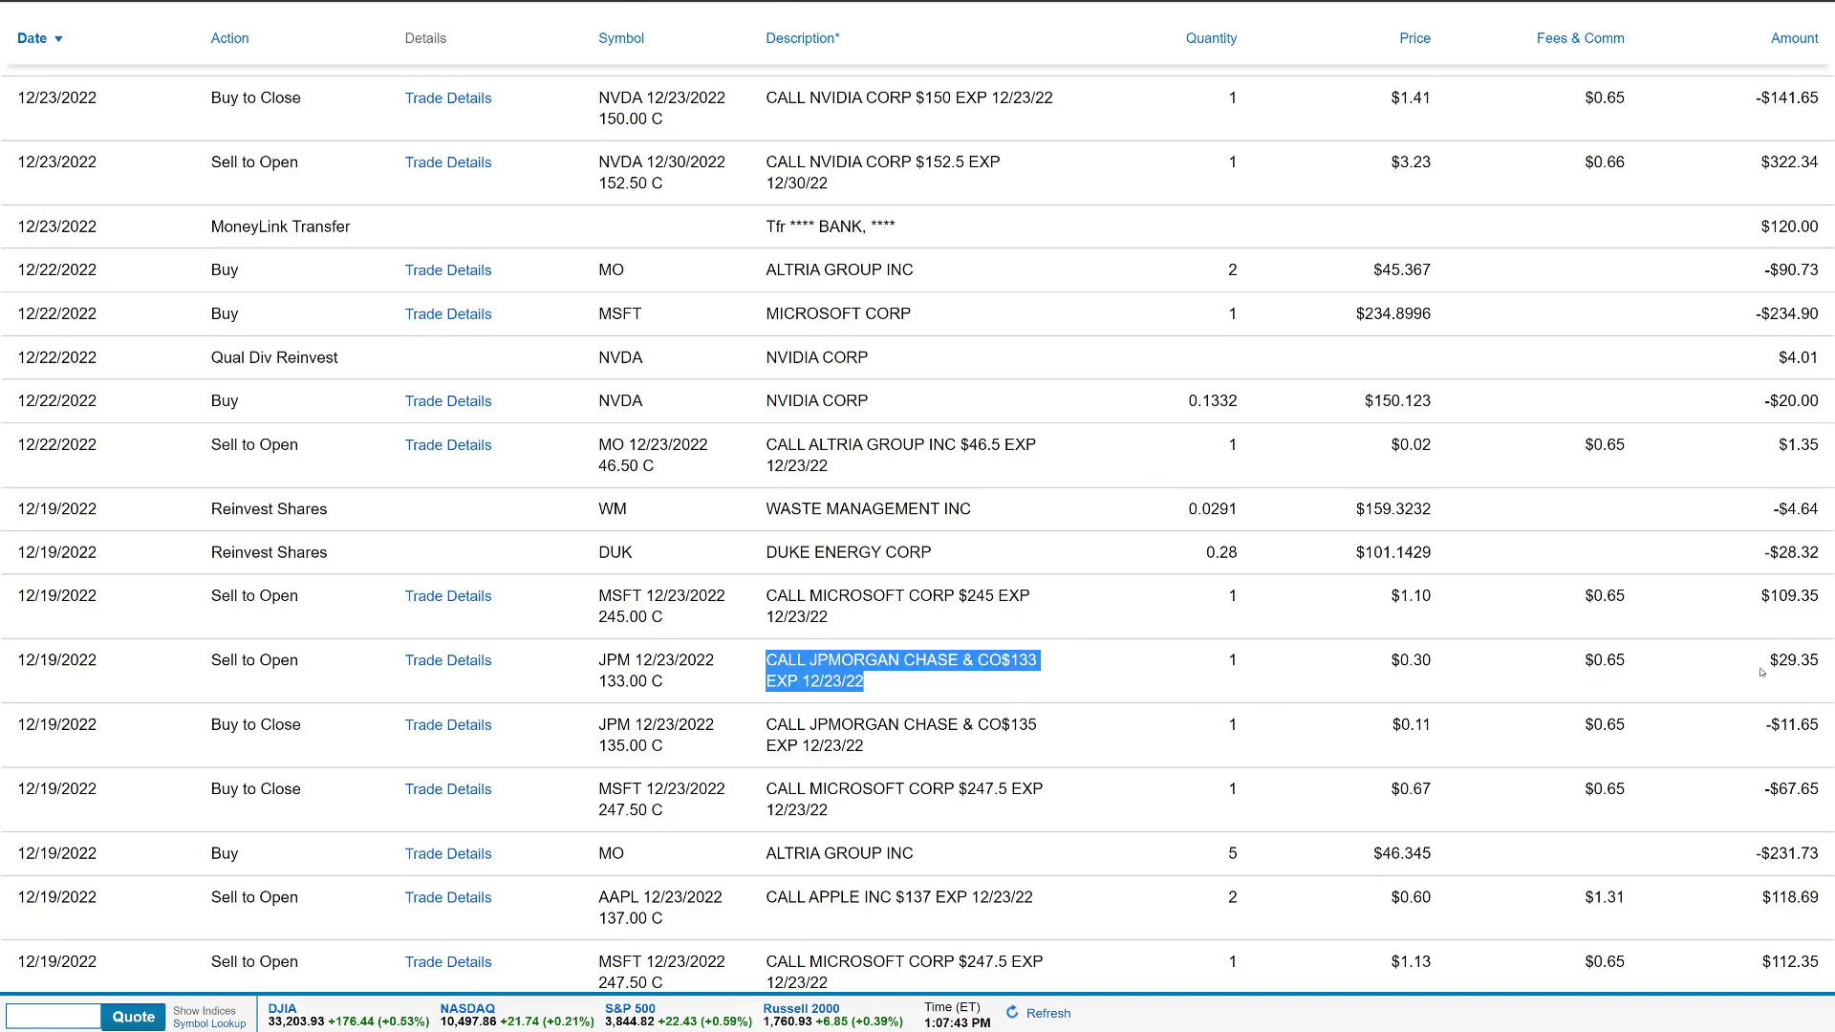
{"action": "left_click_drag", "start_coordinate": [1764, 666], "coordinate": [1821, 664]}
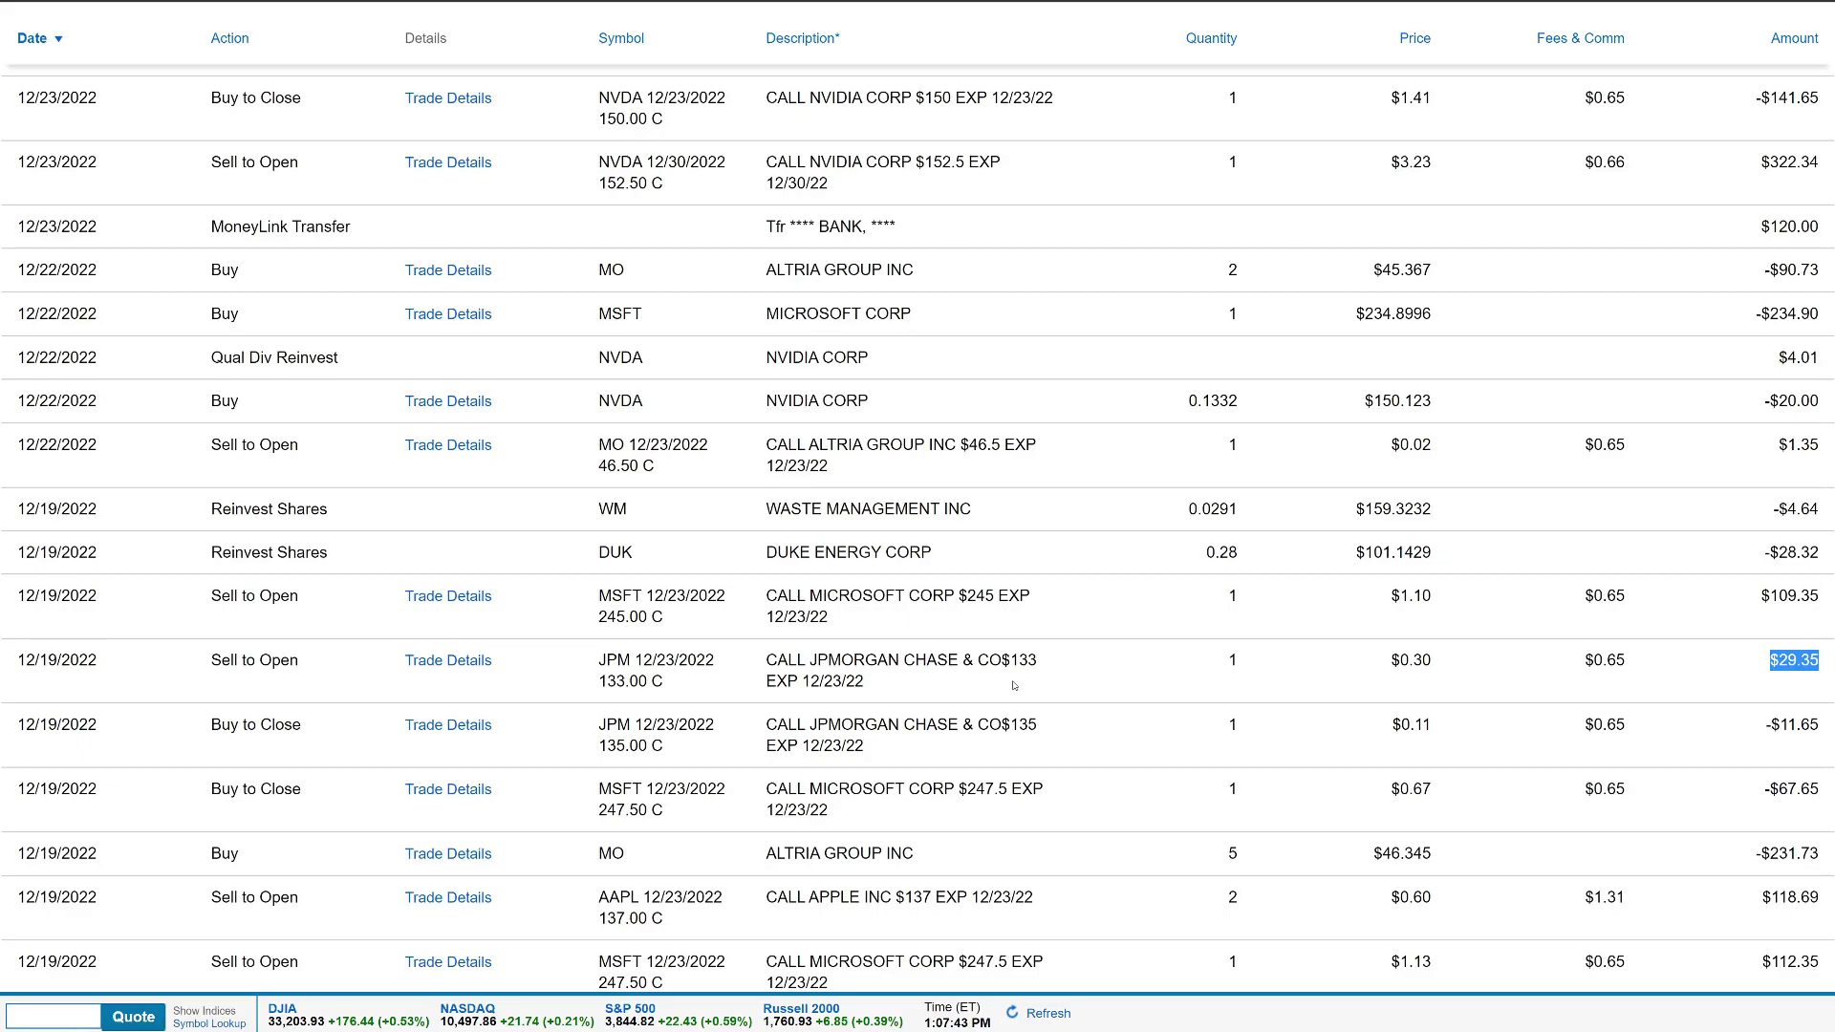
Examine the Sell to Open trade of the Microsoft $245 call, highlighting its date, action, description and amount.
{"action": "left_click_drag", "start_coordinate": [8, 598], "coordinate": [378, 597]}
{"action": "left_click", "coordinate": [947, 595]}
{"action": "left_click_drag", "start_coordinate": [766, 596], "coordinate": [839, 615]}
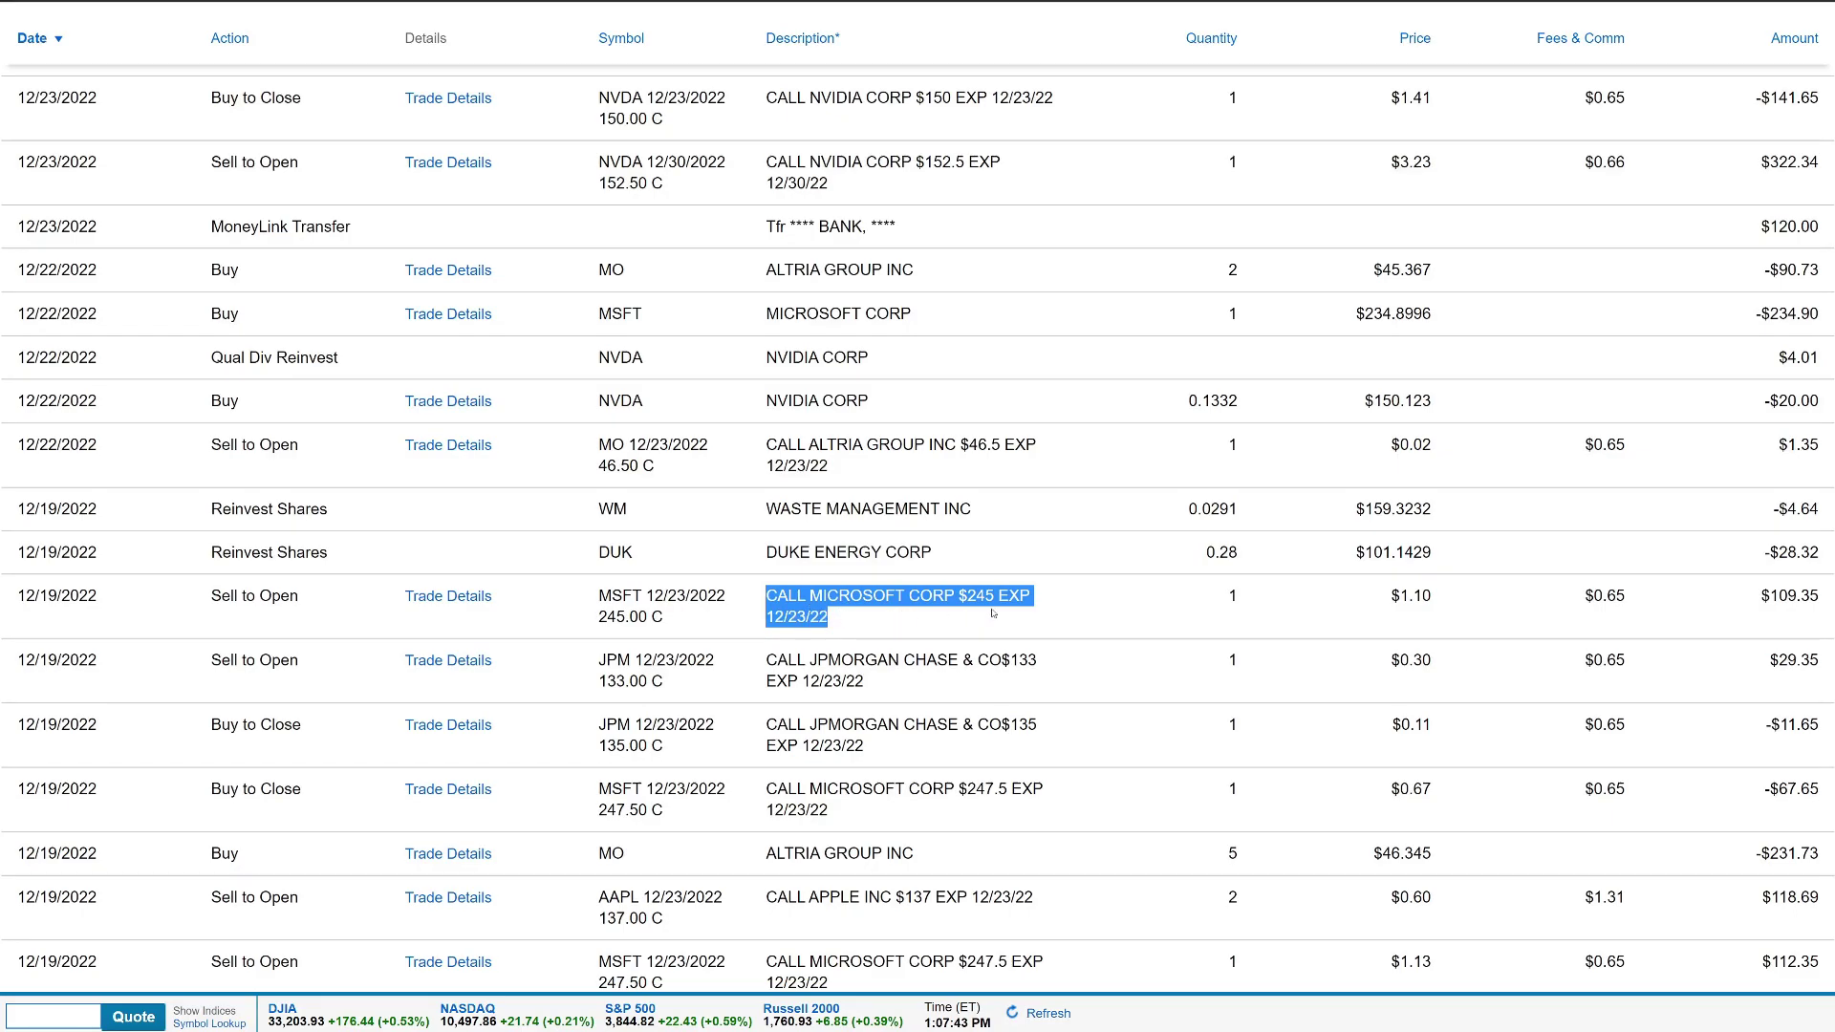
{"action": "left_click_drag", "start_coordinate": [1758, 596], "coordinate": [1821, 596]}
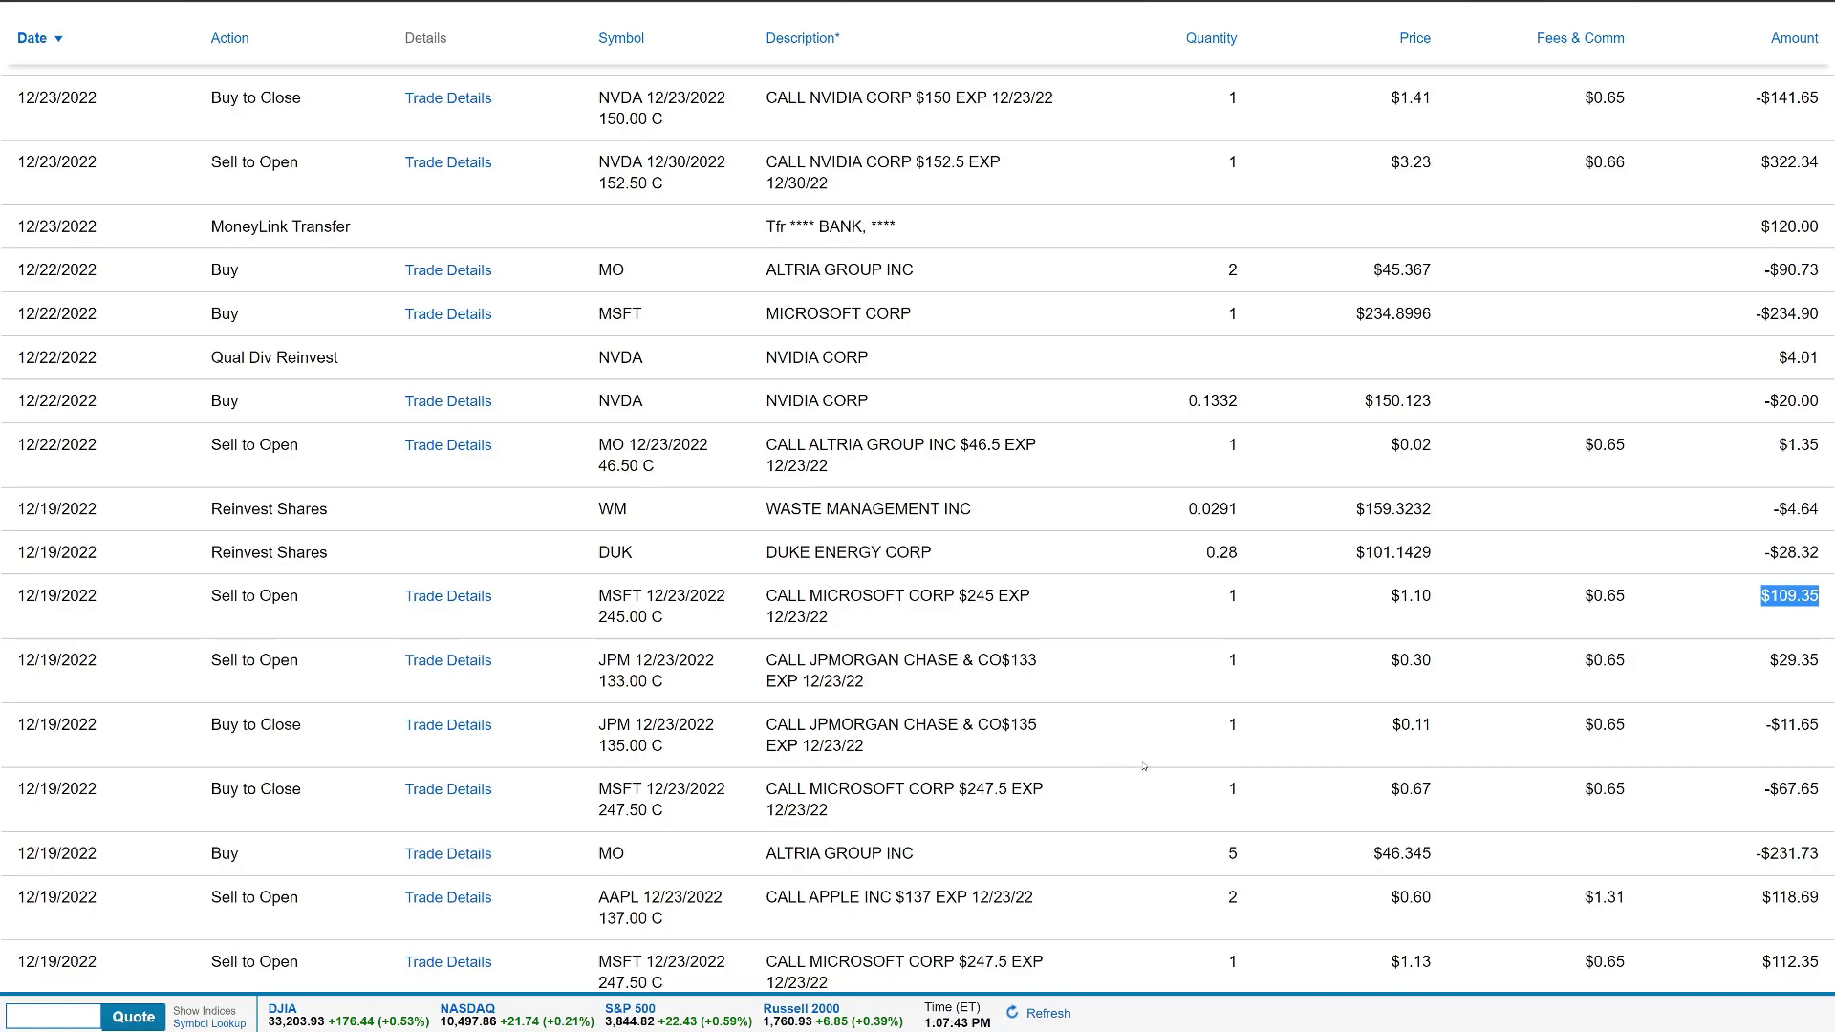
Examine the 12/19/2022 share reinvestments for Duke Energy and Waste Management, highlighting their symbols and descriptions.
{"action": "scroll", "coordinate": [1143, 763], "scroll_direction": "up", "scroll_amount": 3}
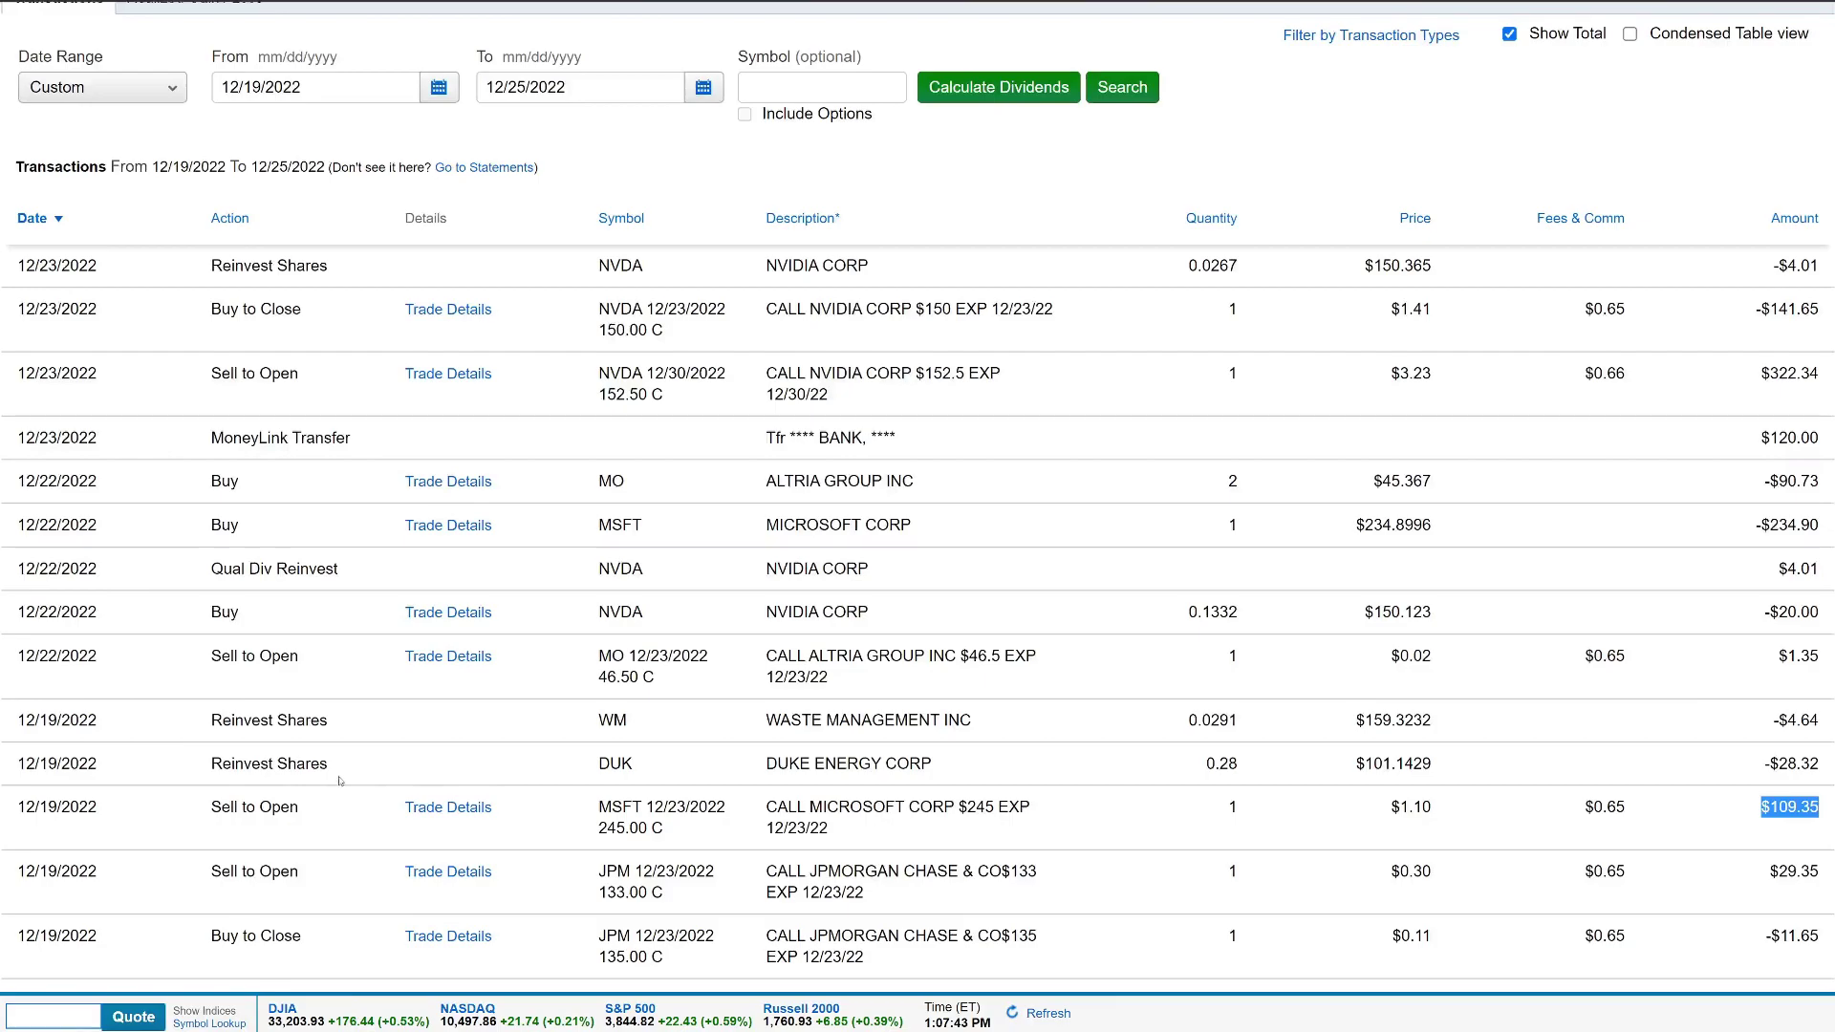
{"action": "left_click_drag", "start_coordinate": [15, 764], "coordinate": [156, 757]}
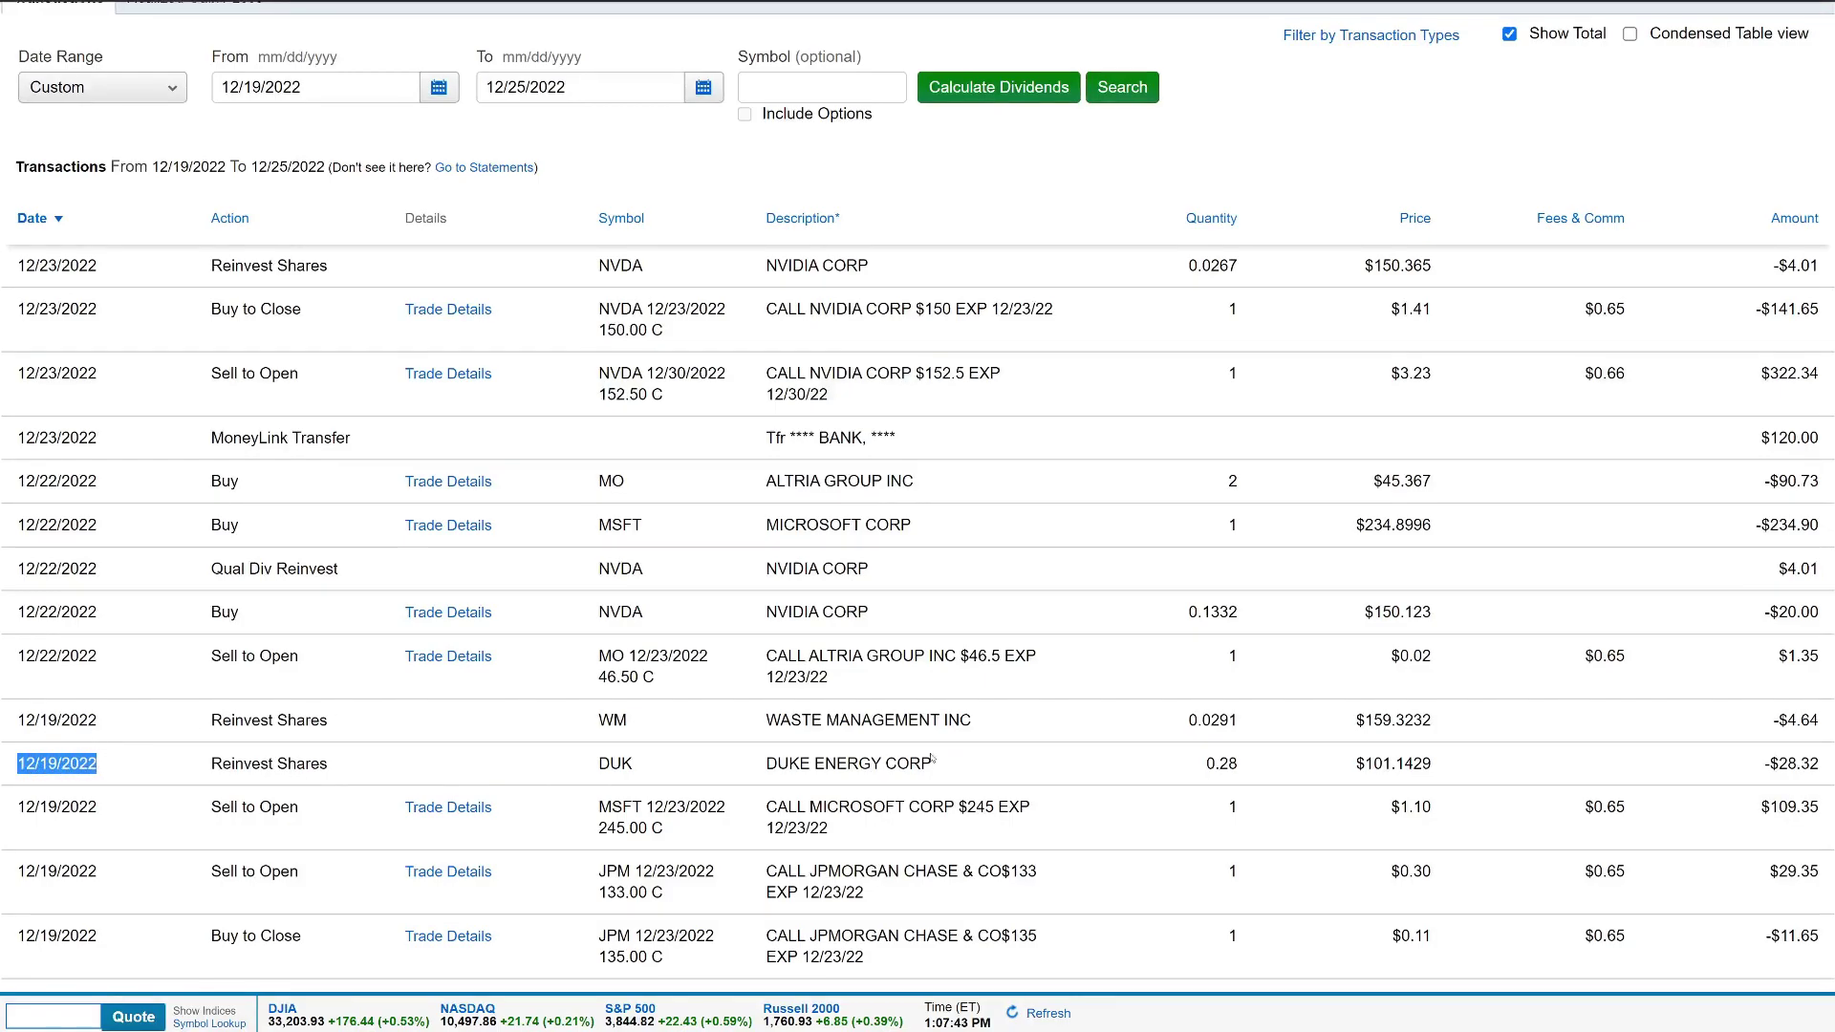
{"action": "left_click_drag", "start_coordinate": [578, 766], "coordinate": [1026, 784]}
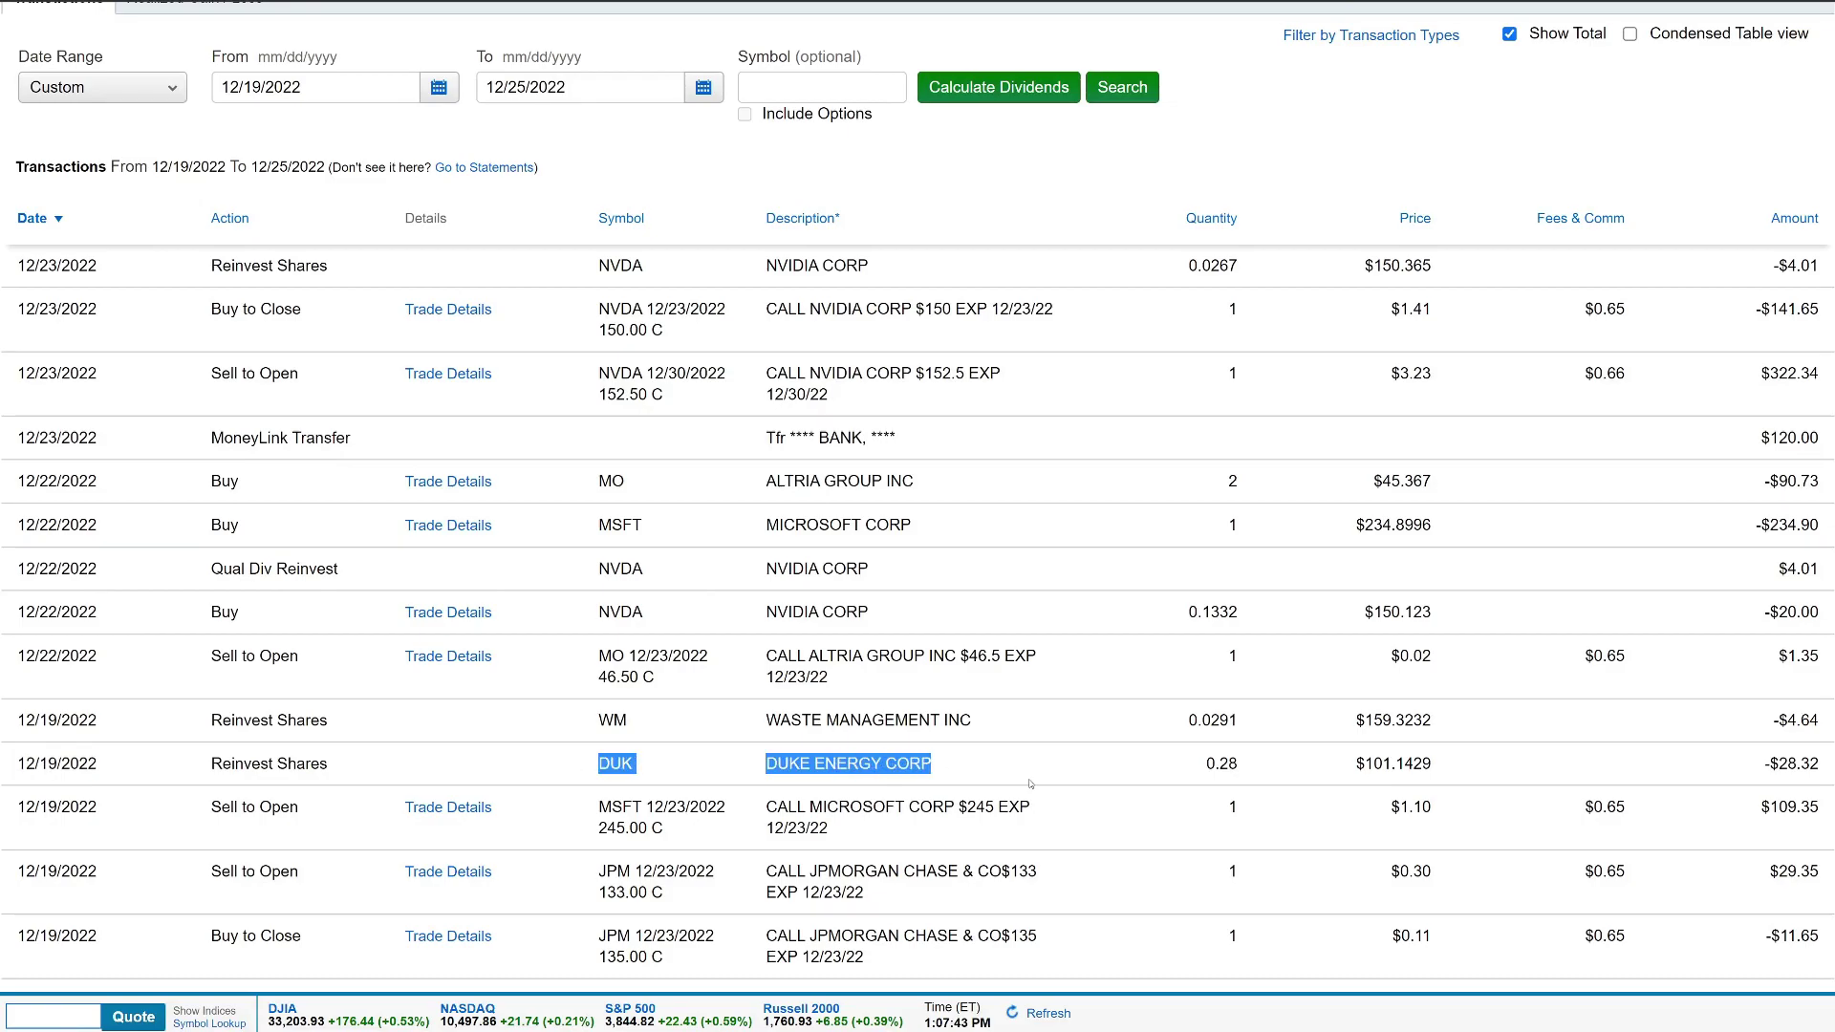
{"action": "left_click_drag", "start_coordinate": [591, 722], "coordinate": [1009, 722]}
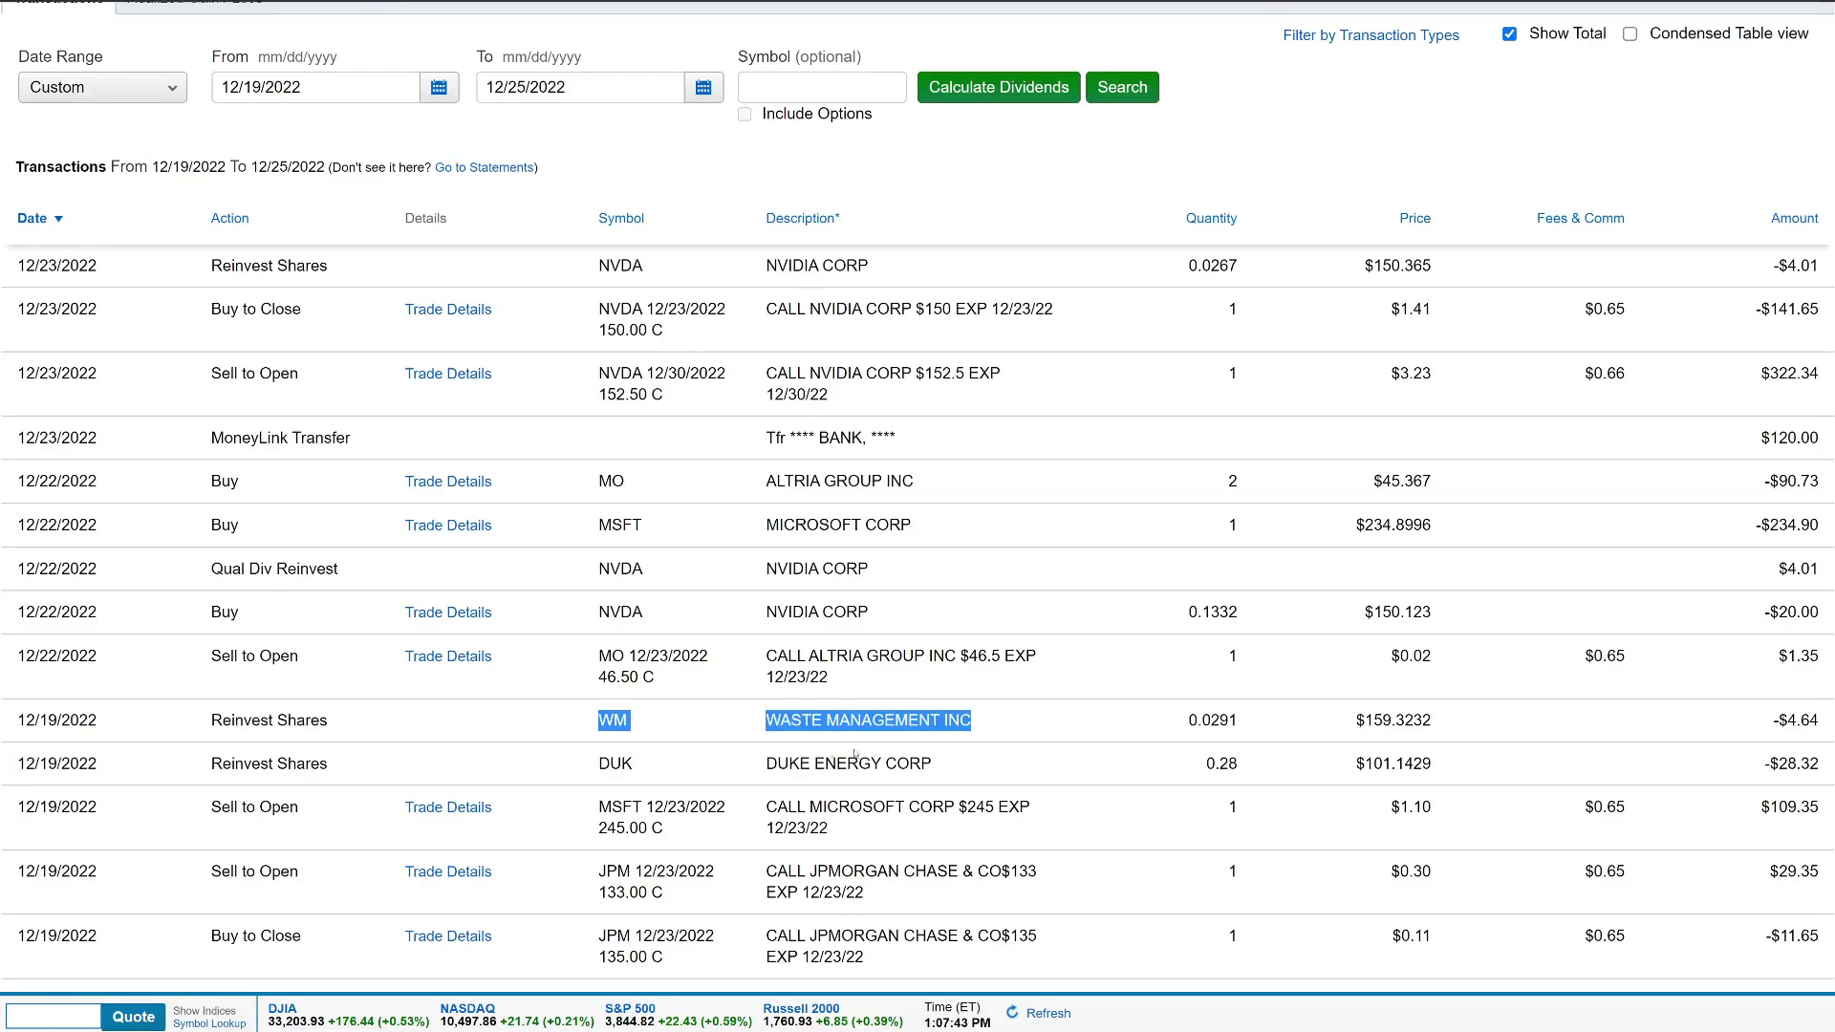
Examine the Sell to Open trade of the Altria $46.5 call, highlighting its action, description and amount.
{"action": "scroll", "coordinate": [191, 743], "scroll_direction": "up", "scroll_amount": 2}
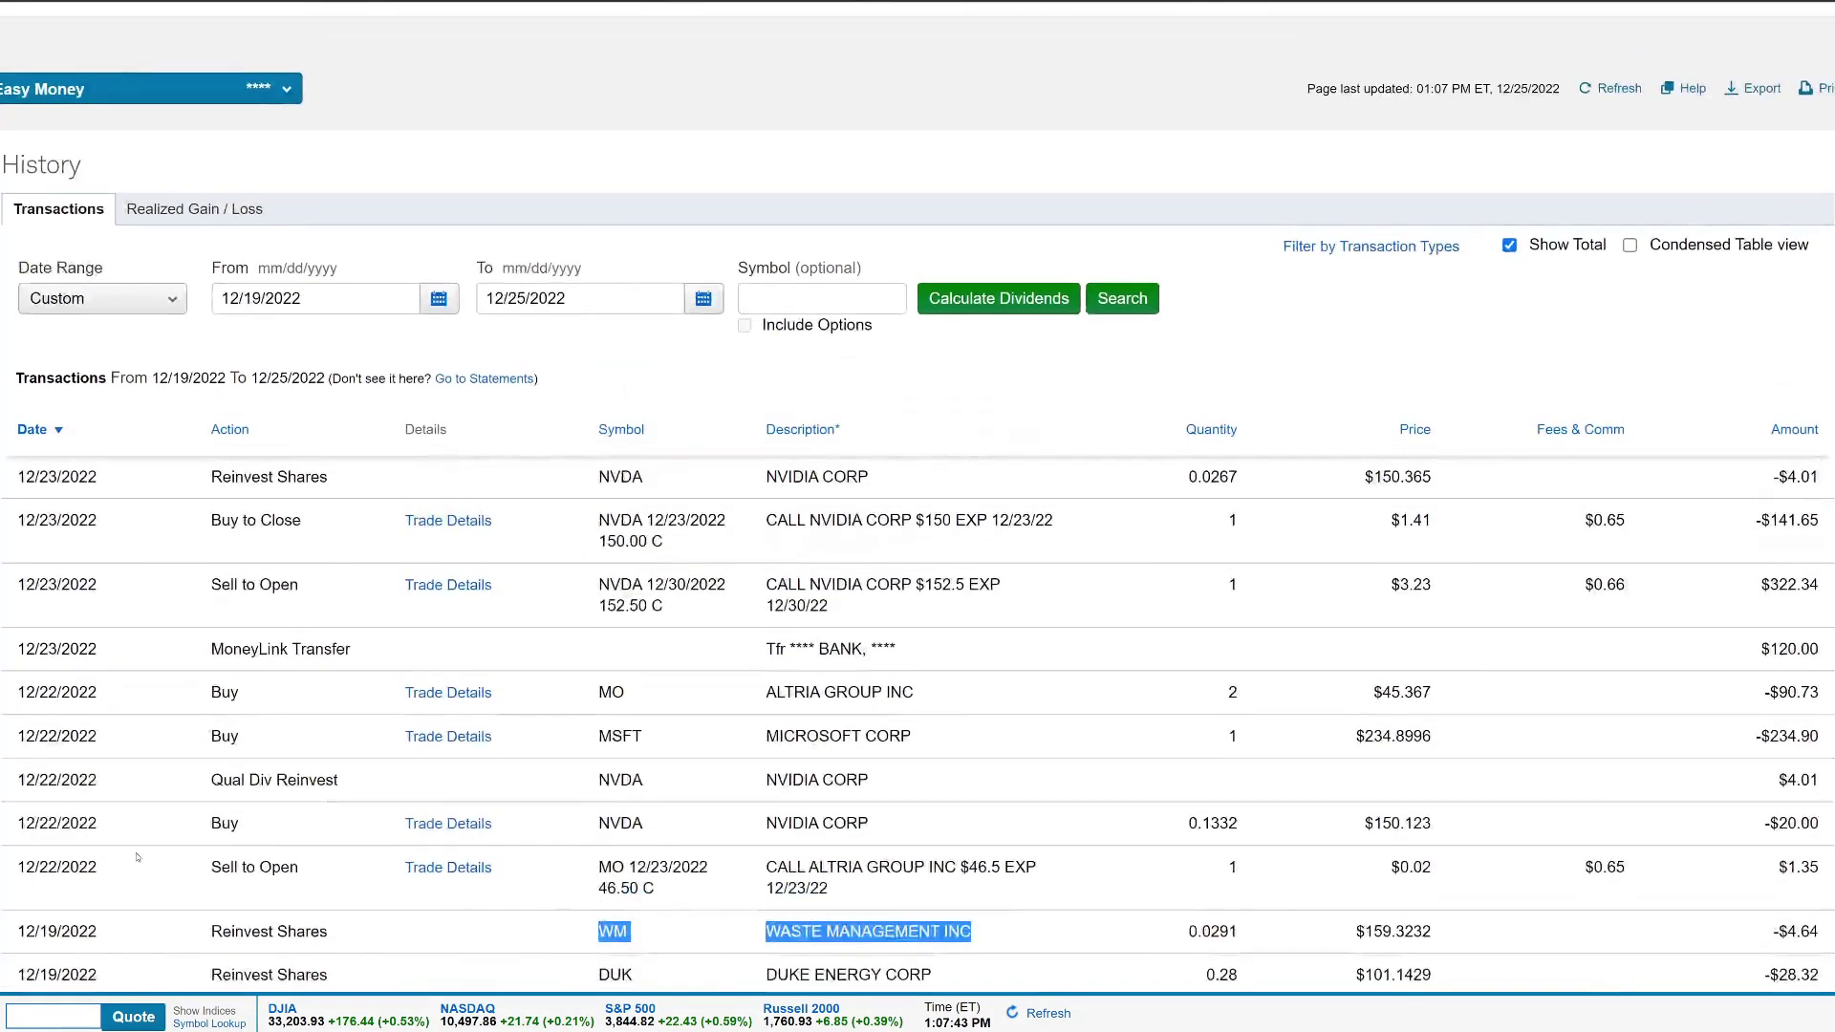
{"action": "left_click", "coordinate": [111, 773]}
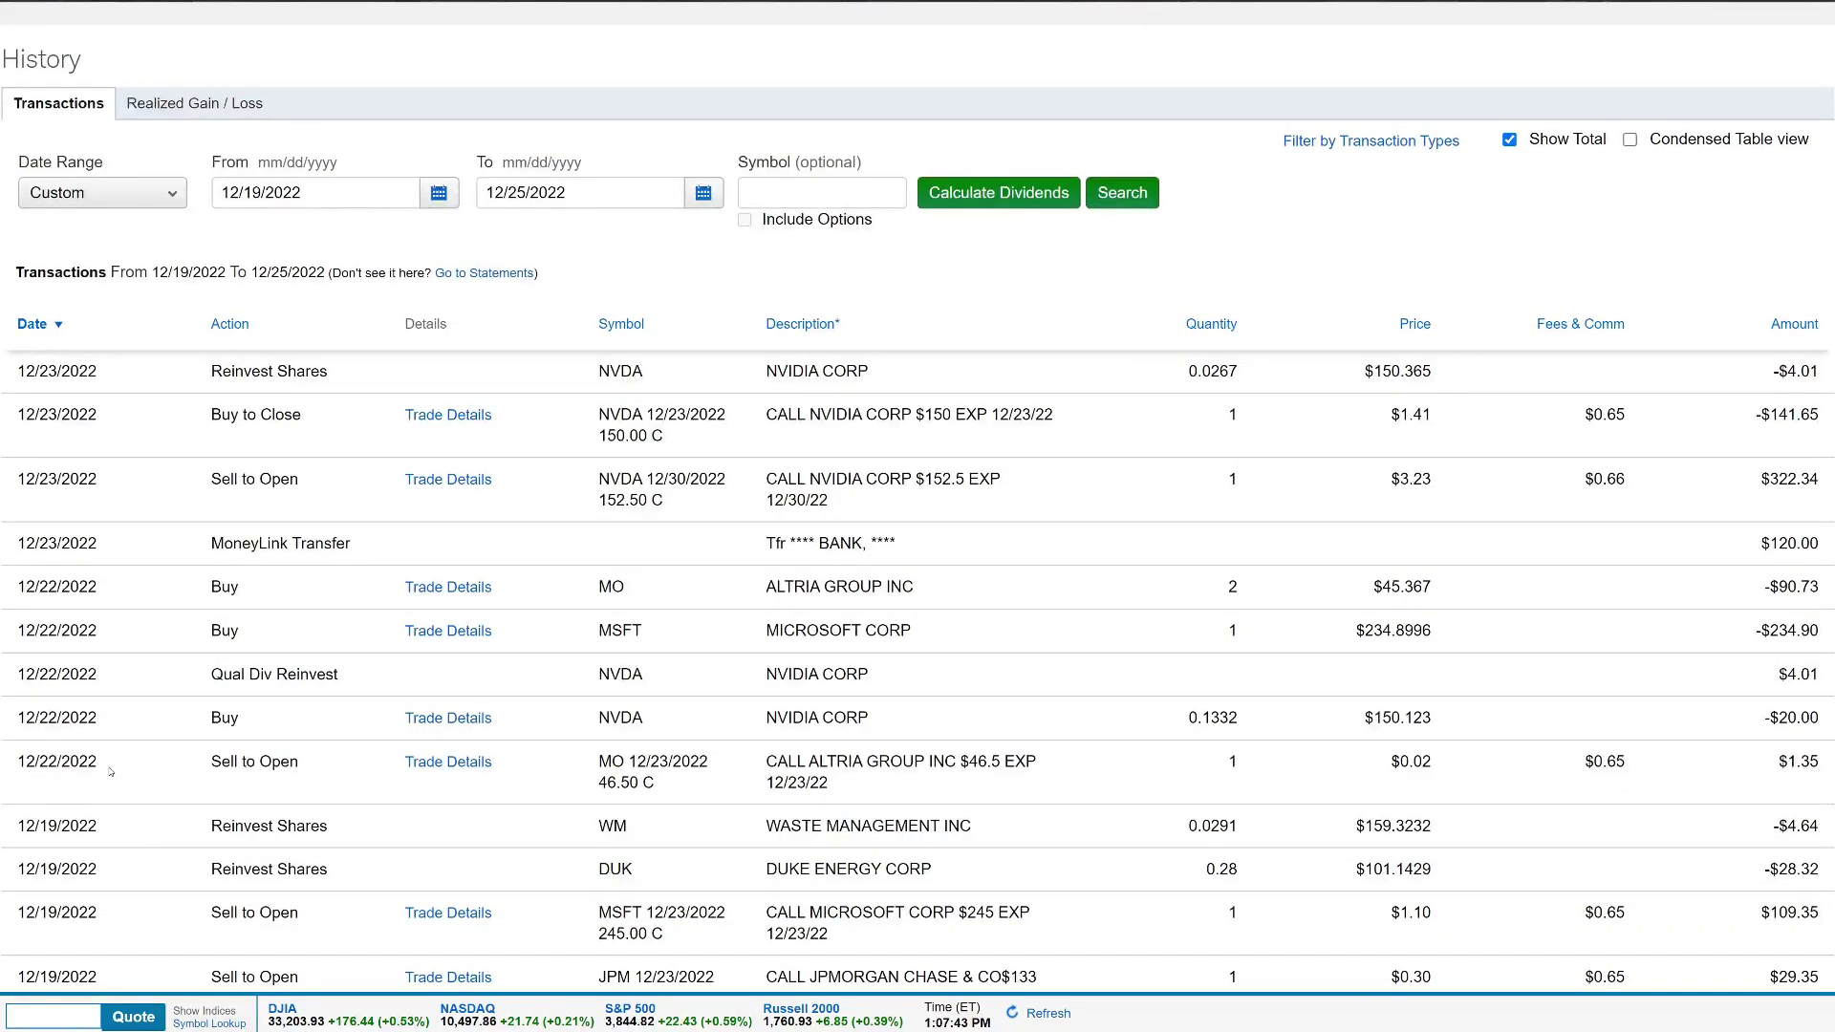
{"action": "left_click_drag", "start_coordinate": [202, 769], "coordinate": [328, 769]}
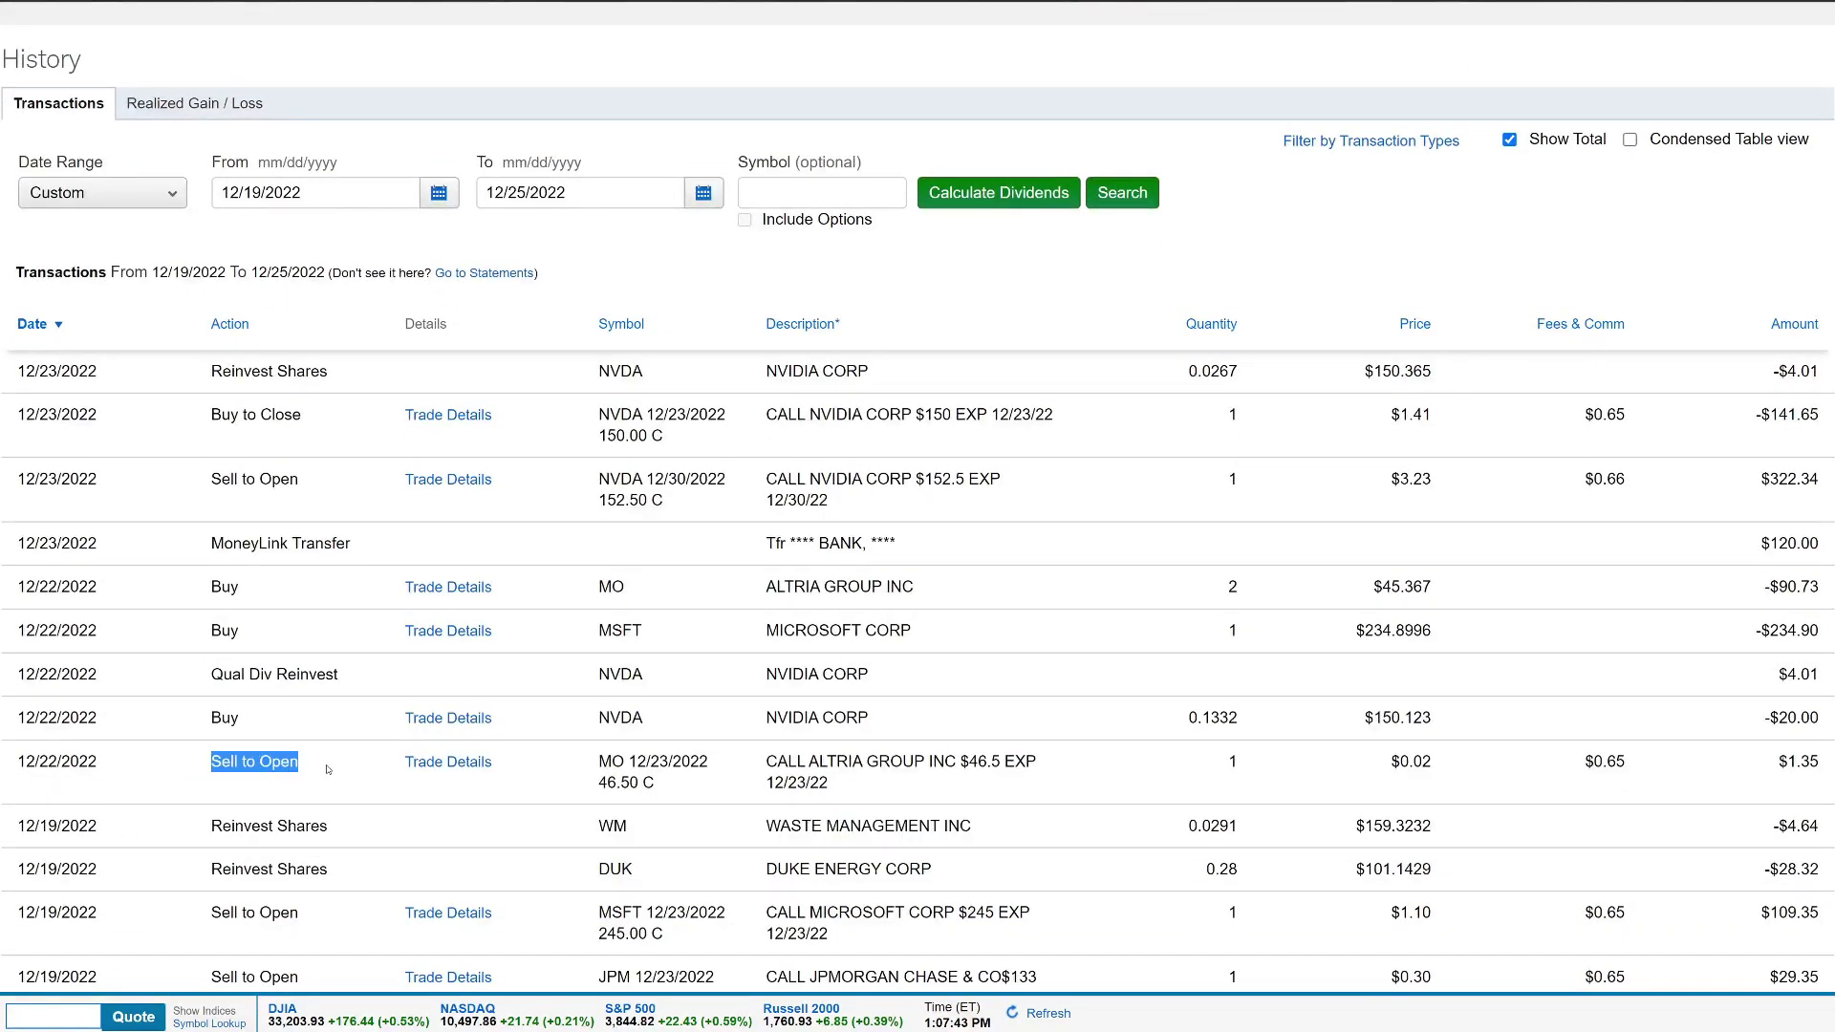
{"action": "left_click_drag", "start_coordinate": [766, 761], "coordinate": [831, 789]}
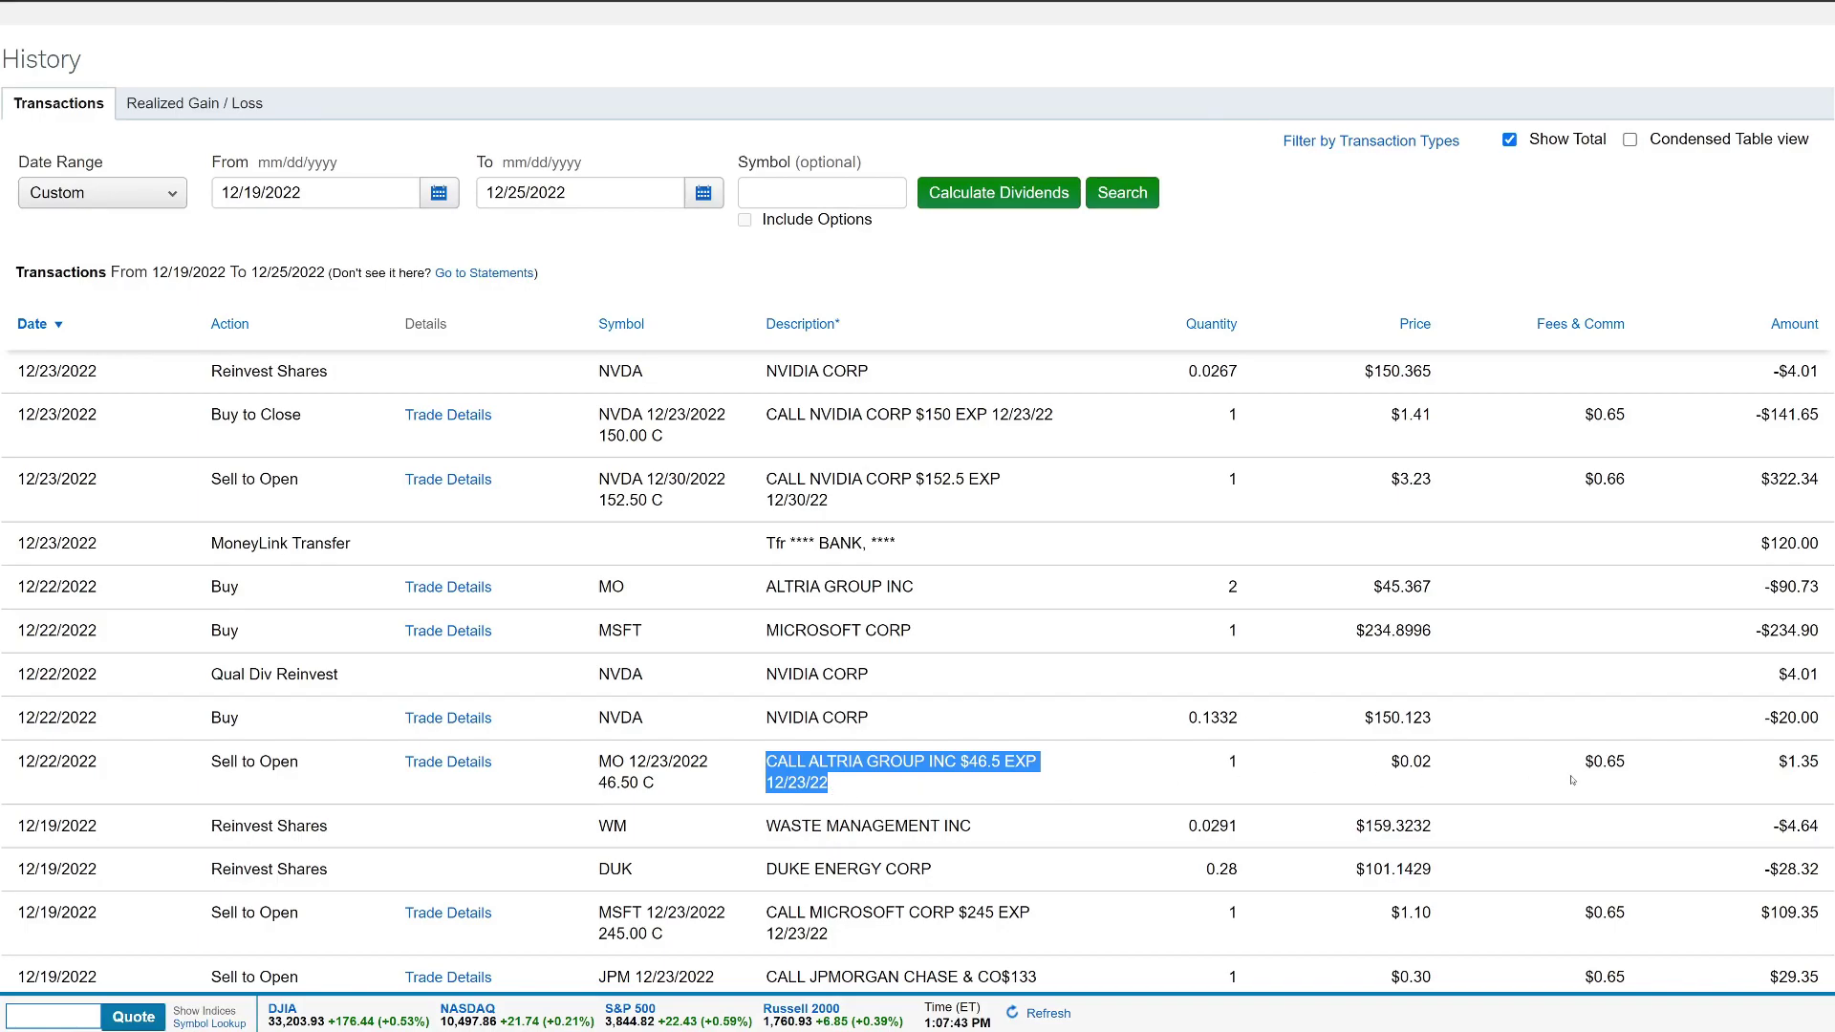
{"action": "mouse_move", "coordinate": [1780, 765]}
{"action": "left_mouse_down"}
{"action": "mouse_move", "coordinate": [1824, 763]}
{"action": "mouse_move", "coordinate": [1800, 763]}
{"action": "left_mouse_up"}
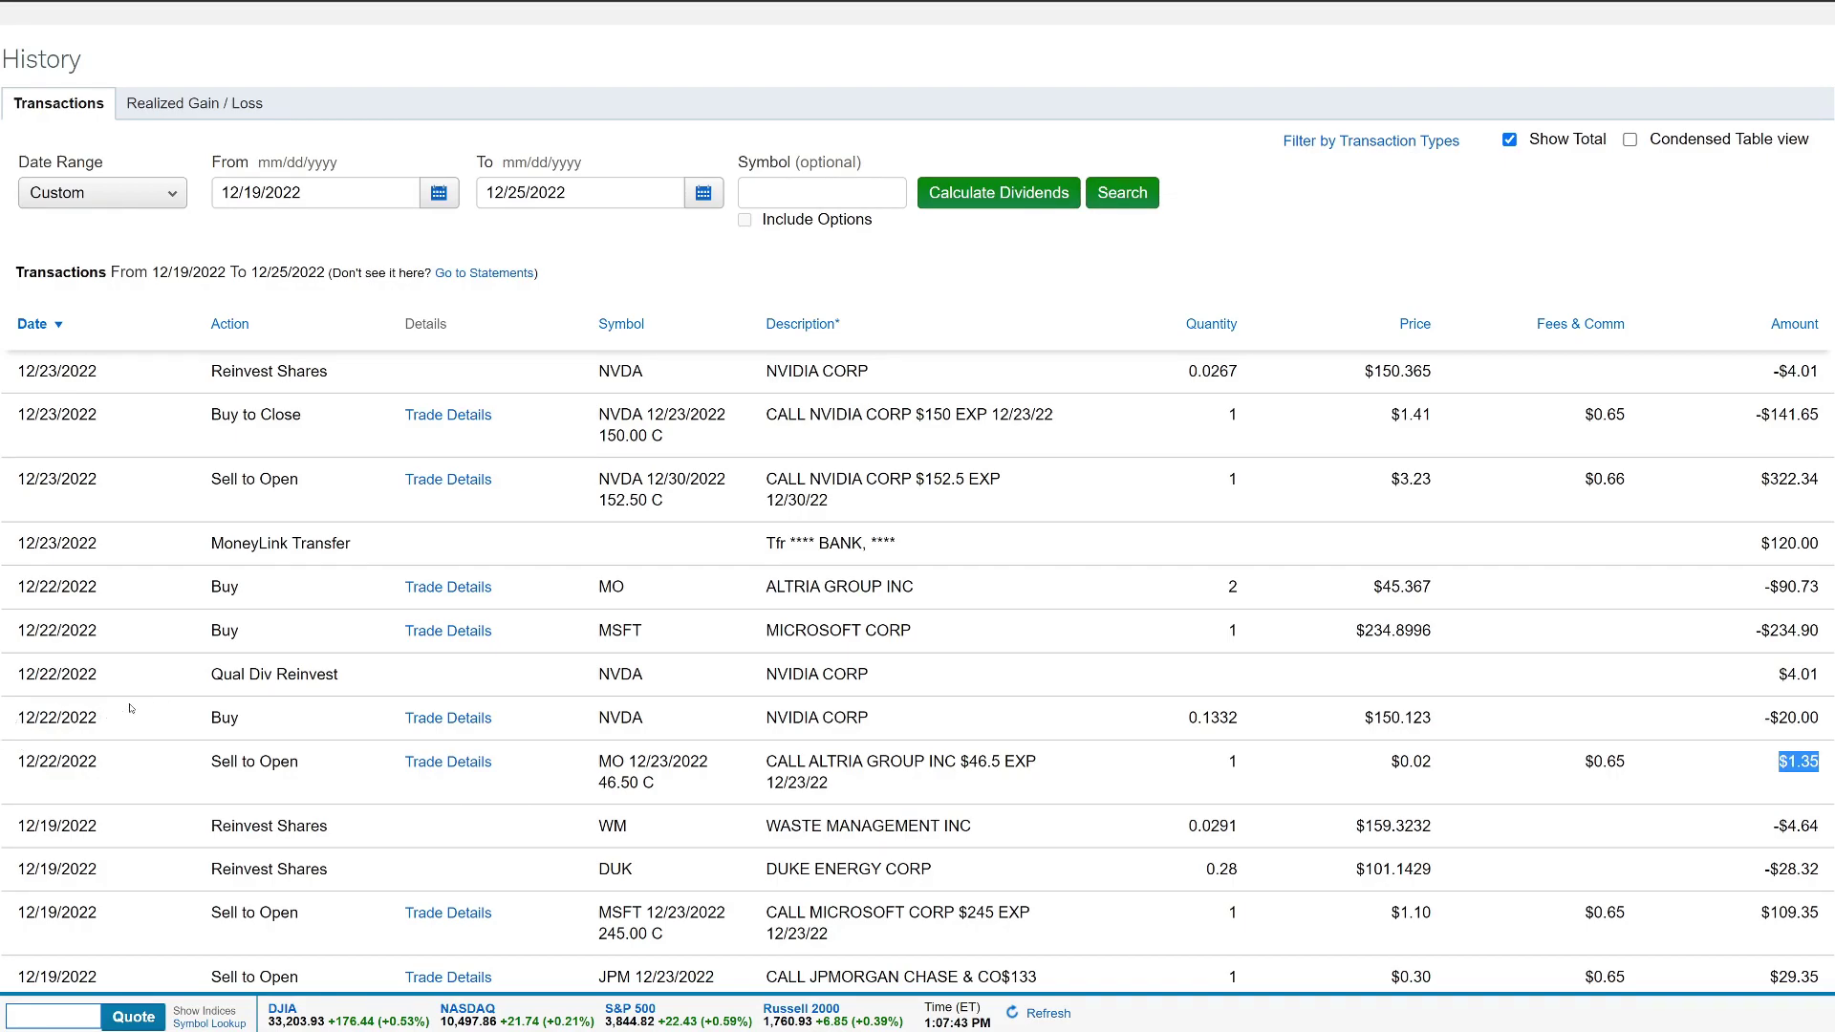
Examine the 12/22/2022 NVIDIA share purchase and the NVIDIA qualified dividend entry, highlighting their descriptions and amounts.
{"action": "left_click_drag", "start_coordinate": [19, 716], "coordinate": [188, 709]}
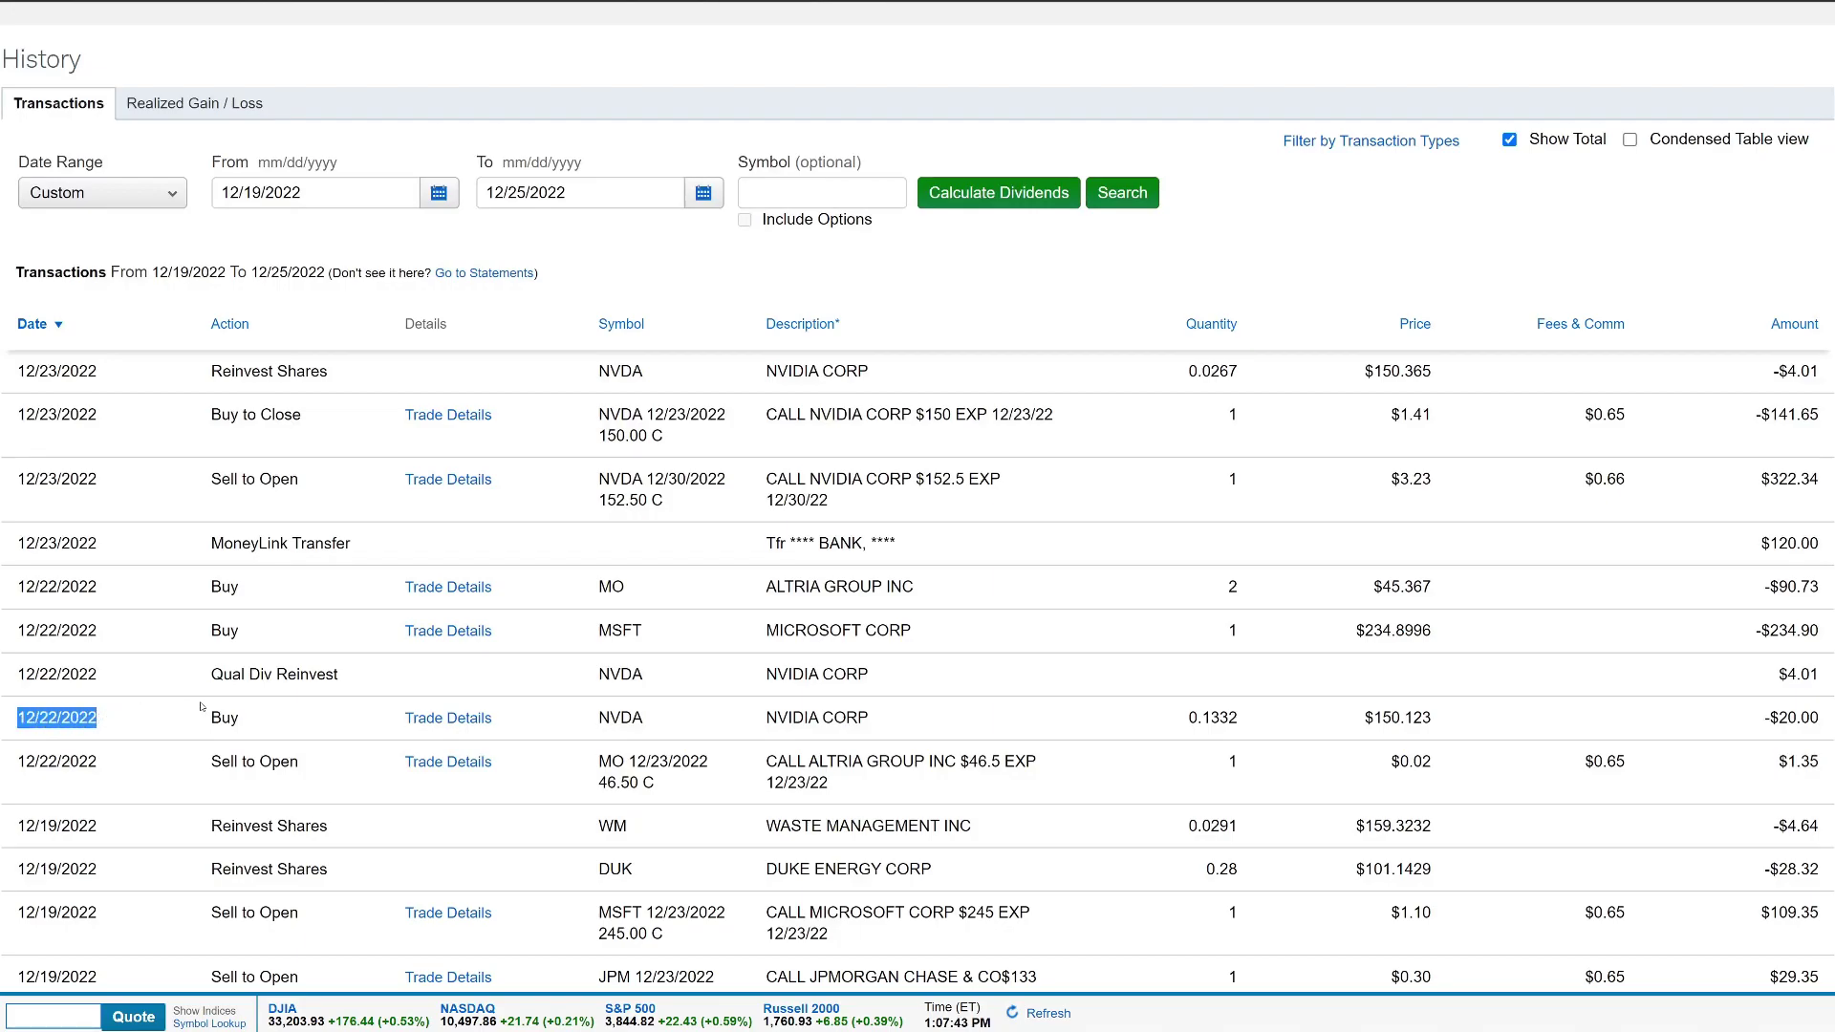
{"action": "left_click", "coordinate": [187, 709]}
{"action": "left_click_drag", "start_coordinate": [764, 730], "coordinate": [1017, 724]}
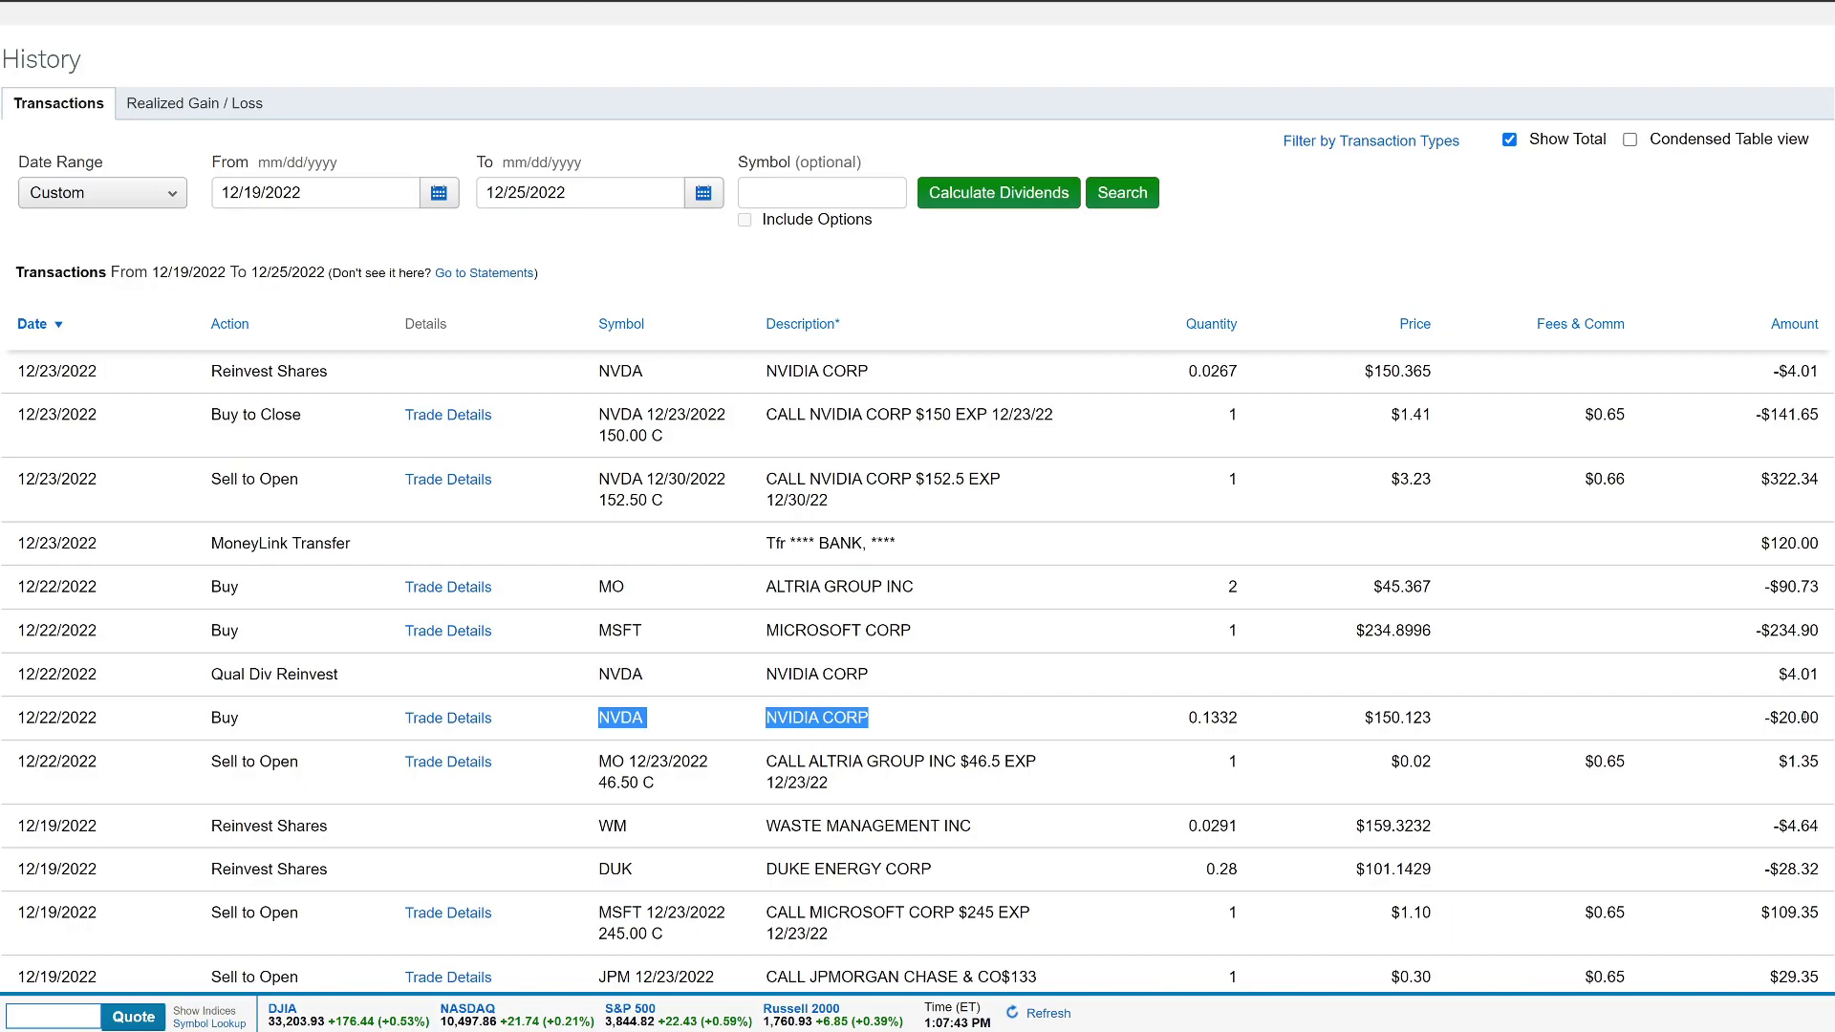
{"action": "left_click_drag", "start_coordinate": [1761, 717], "coordinate": [1830, 719]}
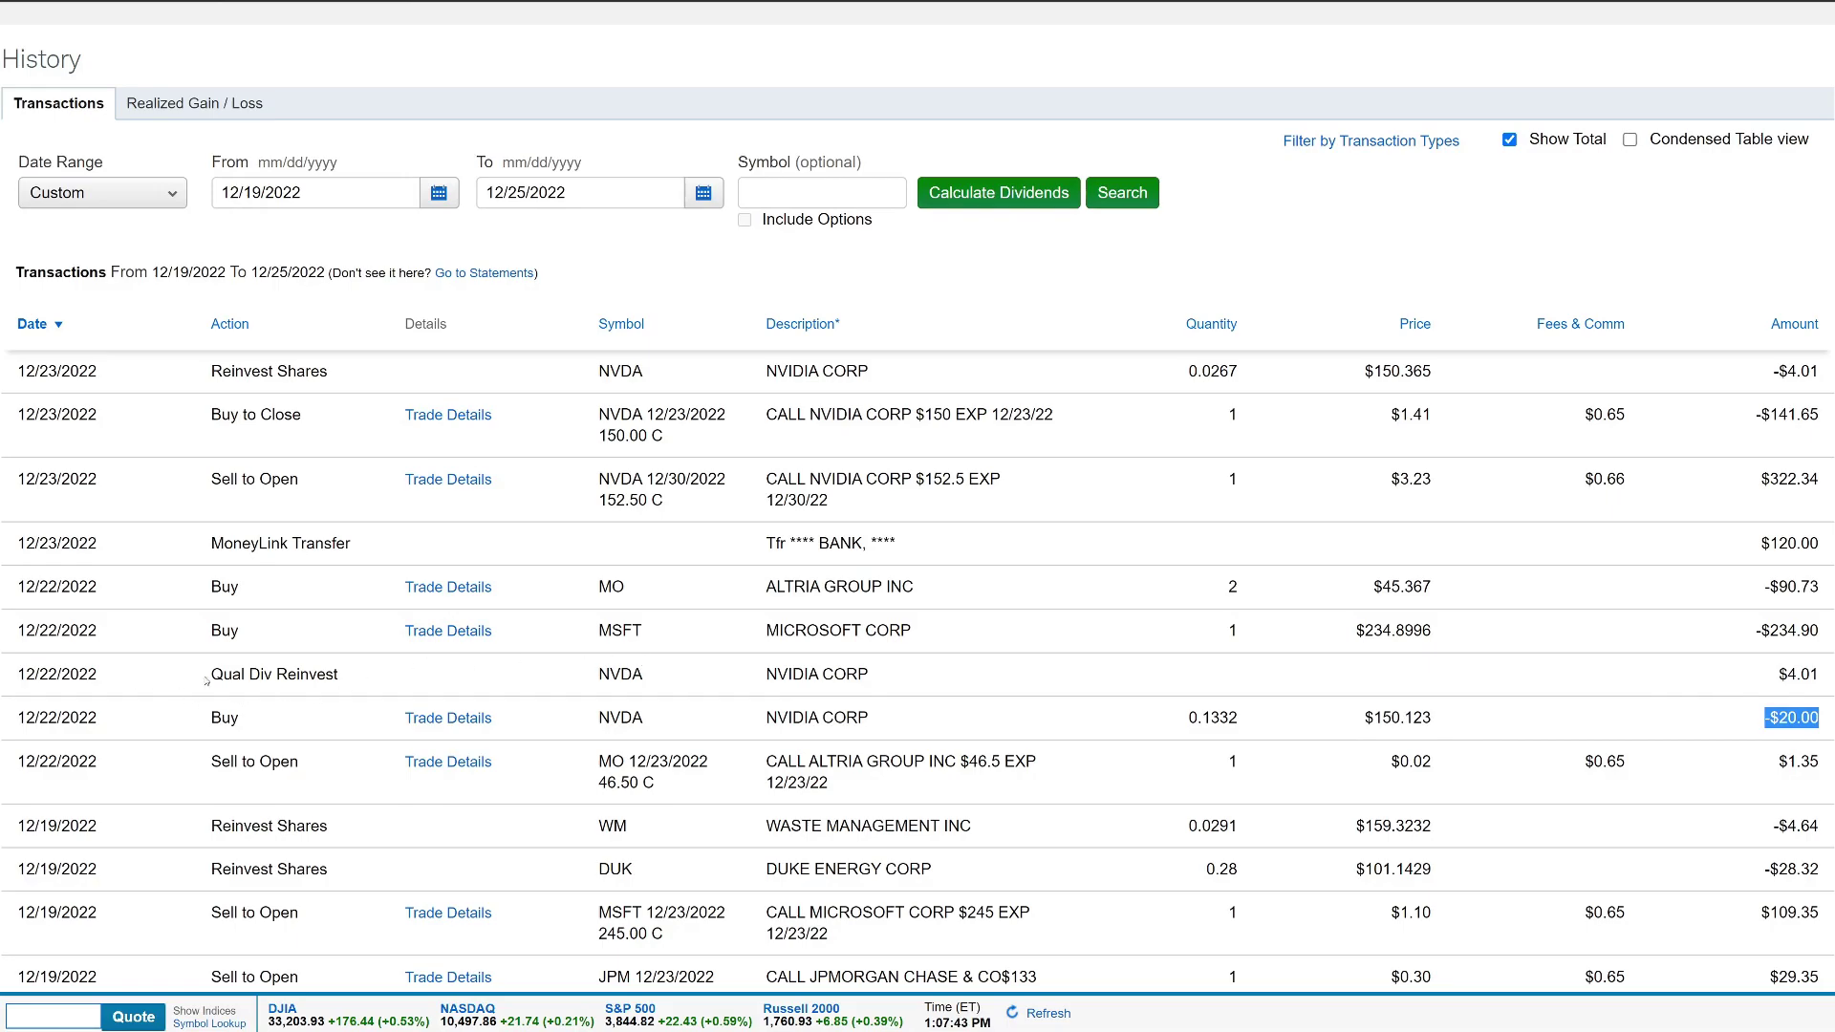
{"action": "left_click_drag", "start_coordinate": [190, 679], "coordinate": [1821, 676]}
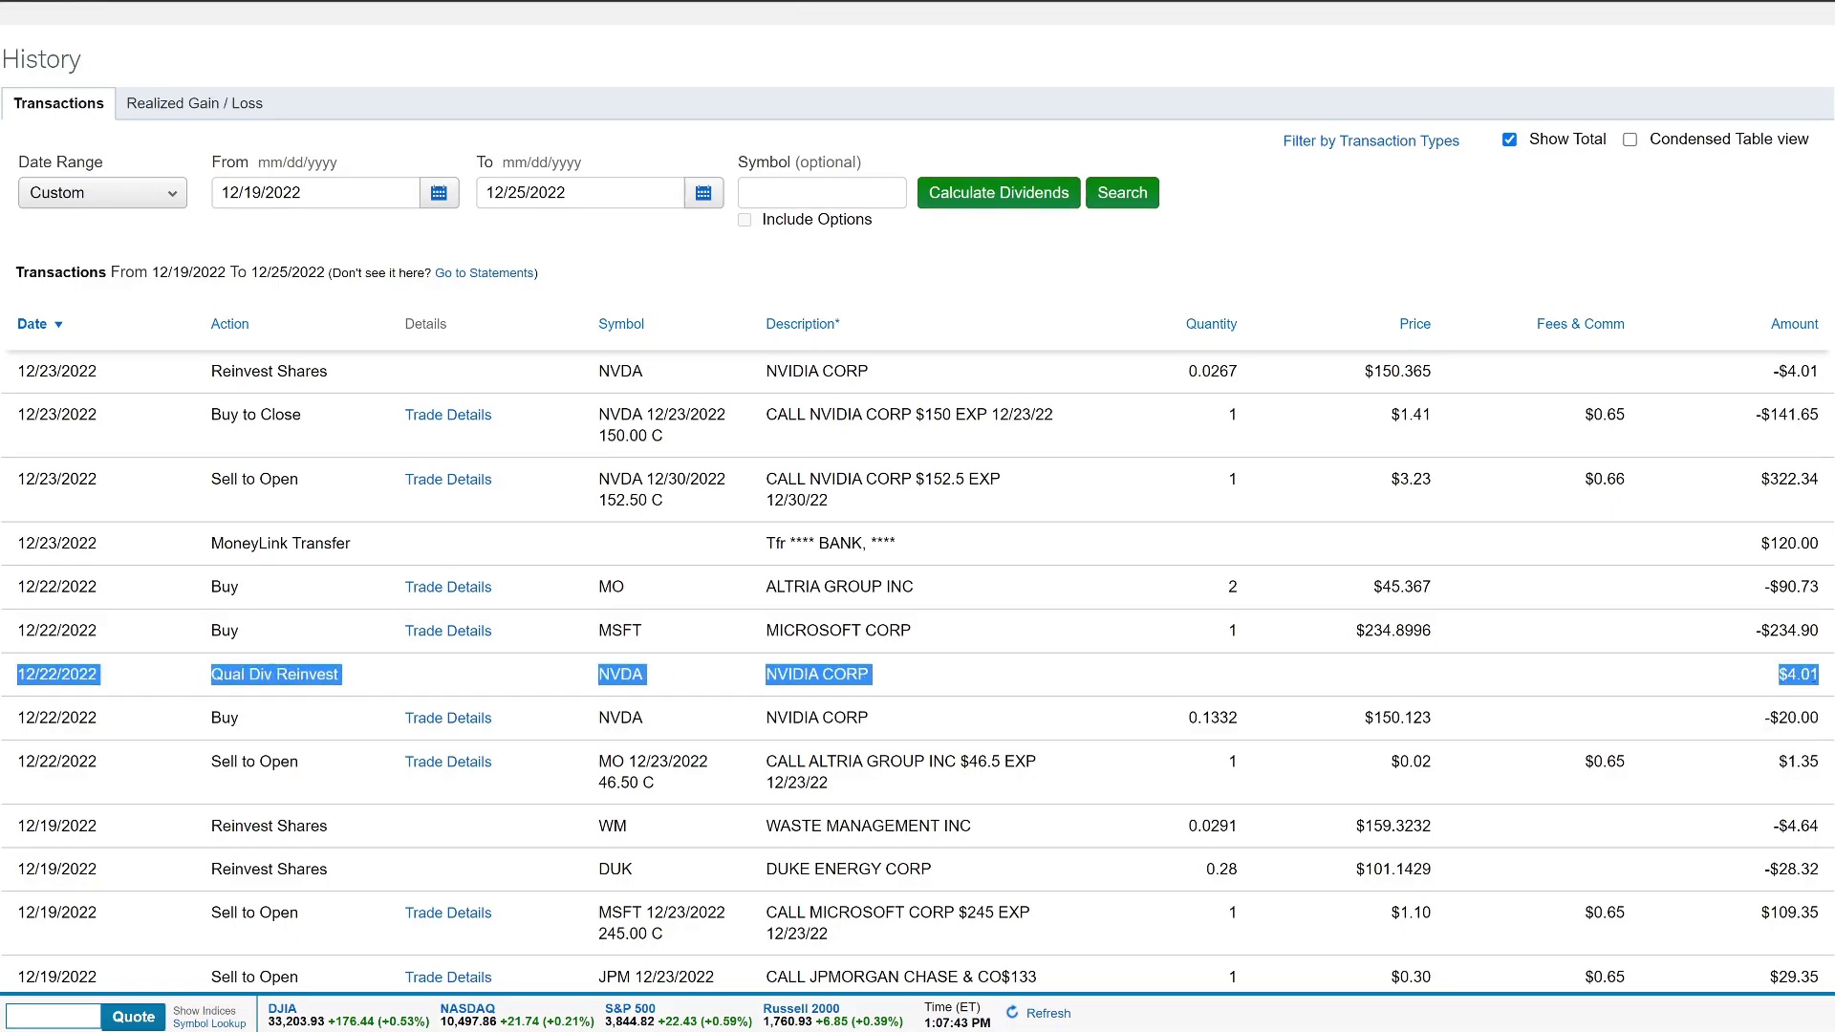
Examine the 12/22/2022 purchase of Microsoft stock, highlighting its date, action, quantity, price and amount.
{"action": "scroll", "coordinate": [435, 692], "scroll_direction": "up", "scroll_amount": 1}
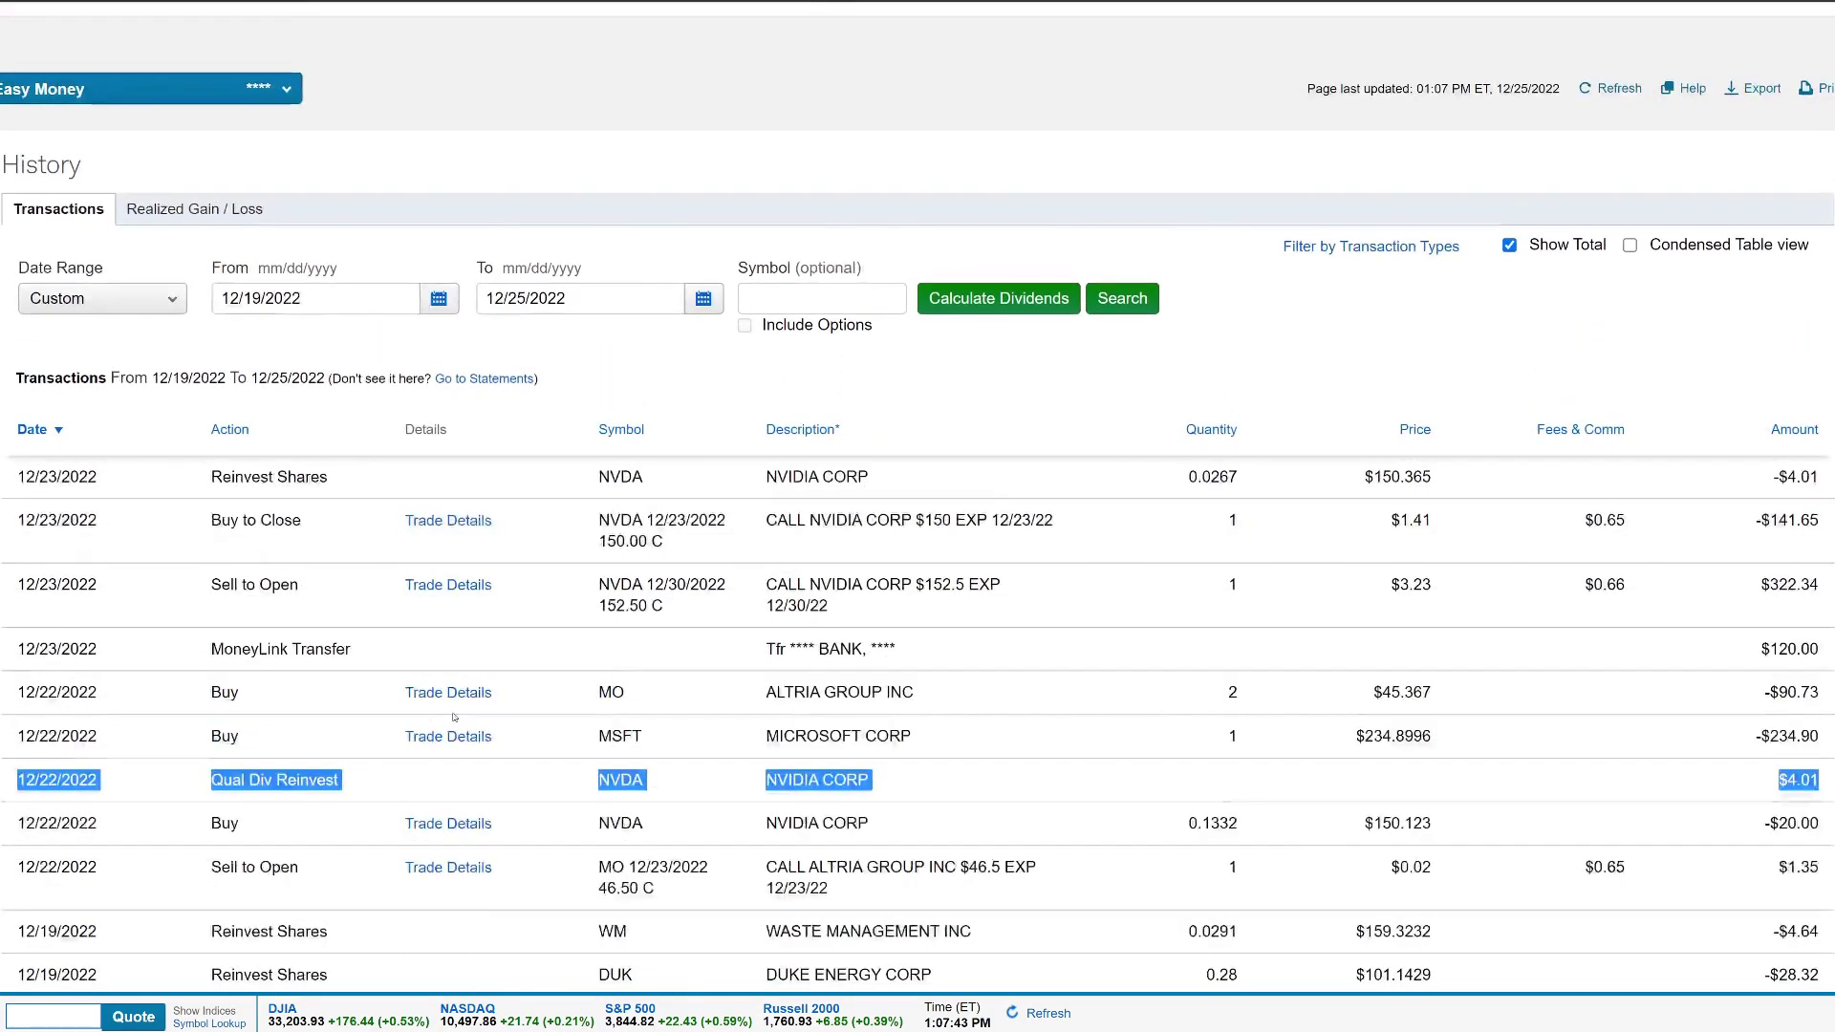
{"action": "left_click_drag", "start_coordinate": [14, 736], "coordinate": [263, 736]}
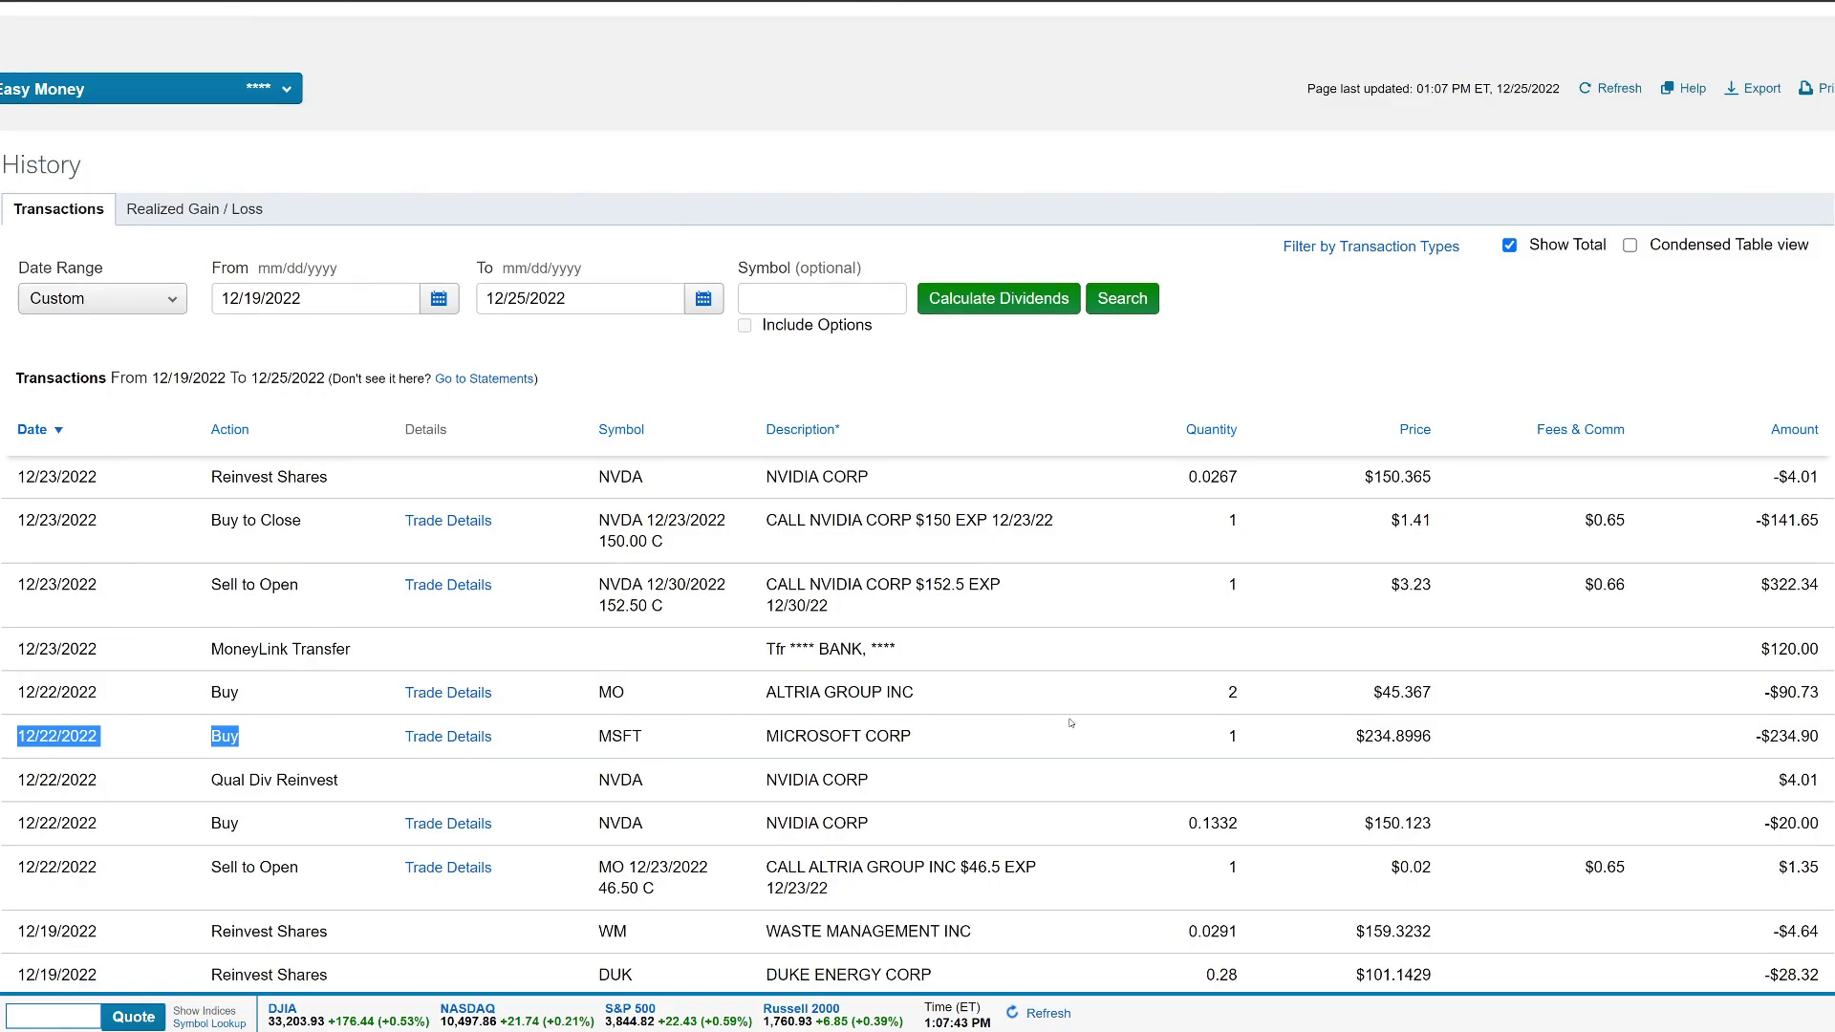
{"action": "left_click_drag", "start_coordinate": [1223, 736], "coordinate": [1824, 738]}
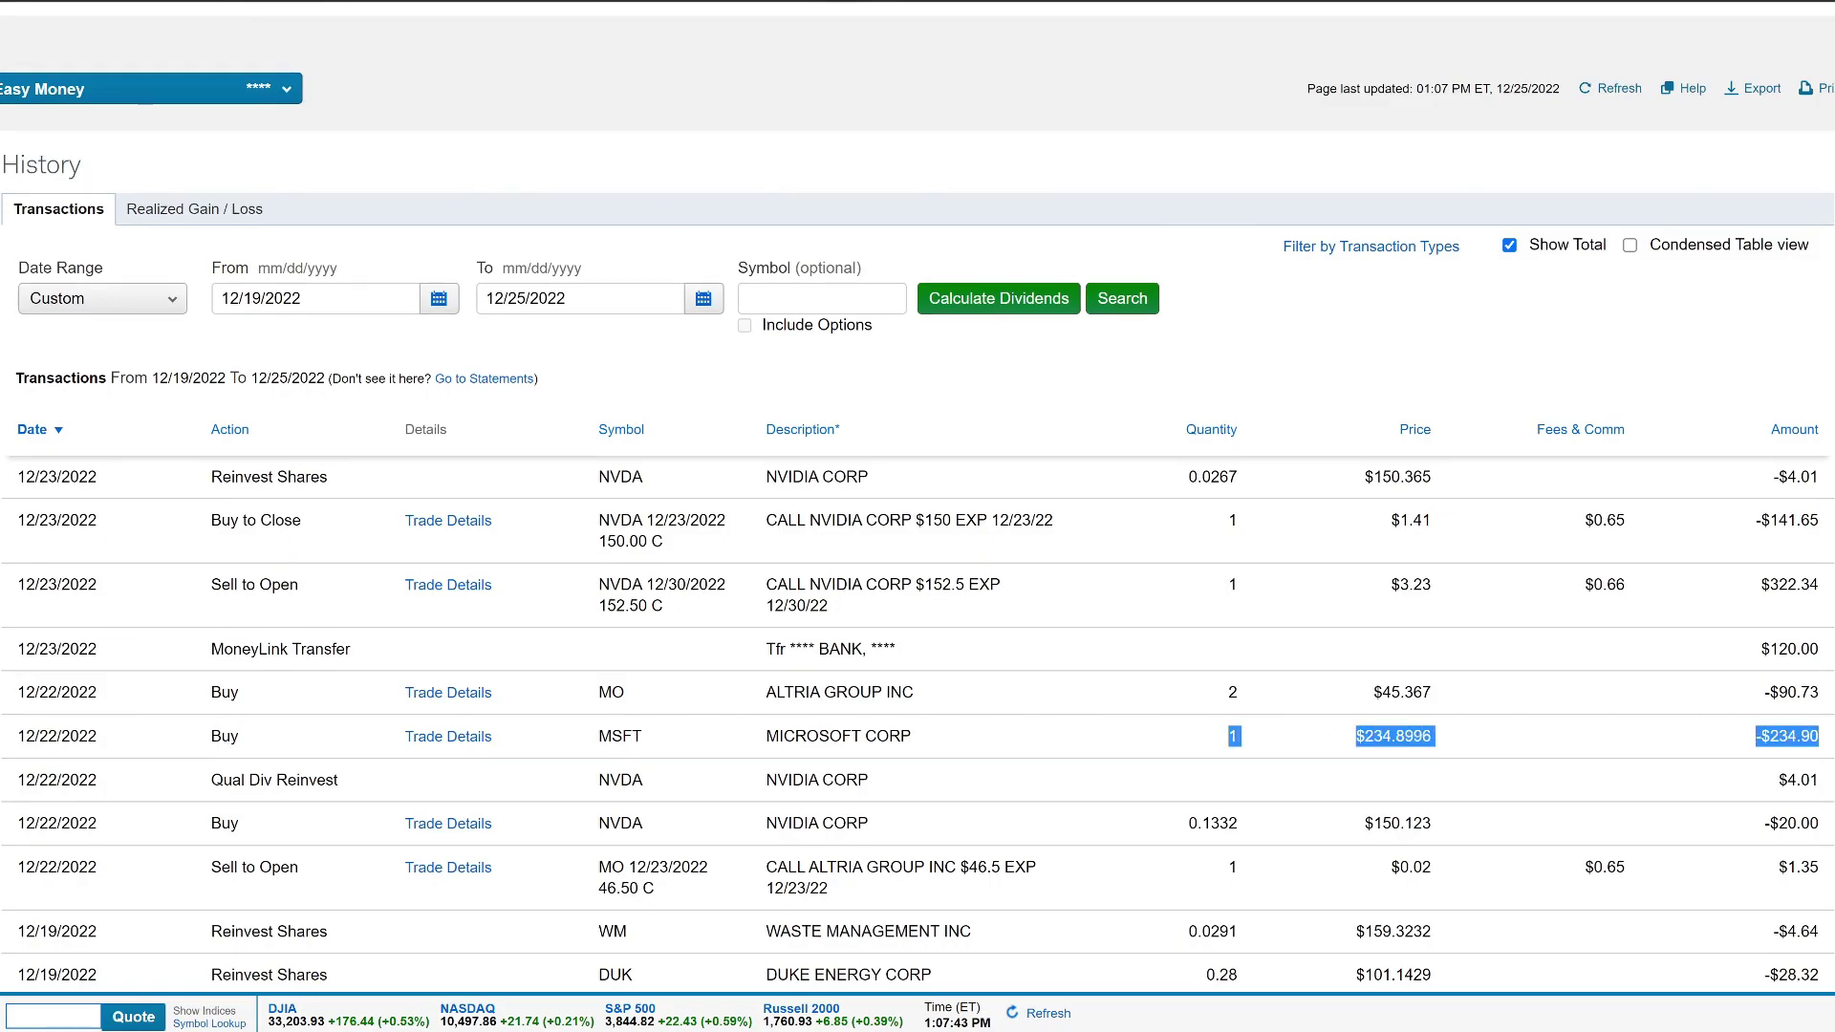
{"action": "left_click", "coordinate": [1783, 736]}
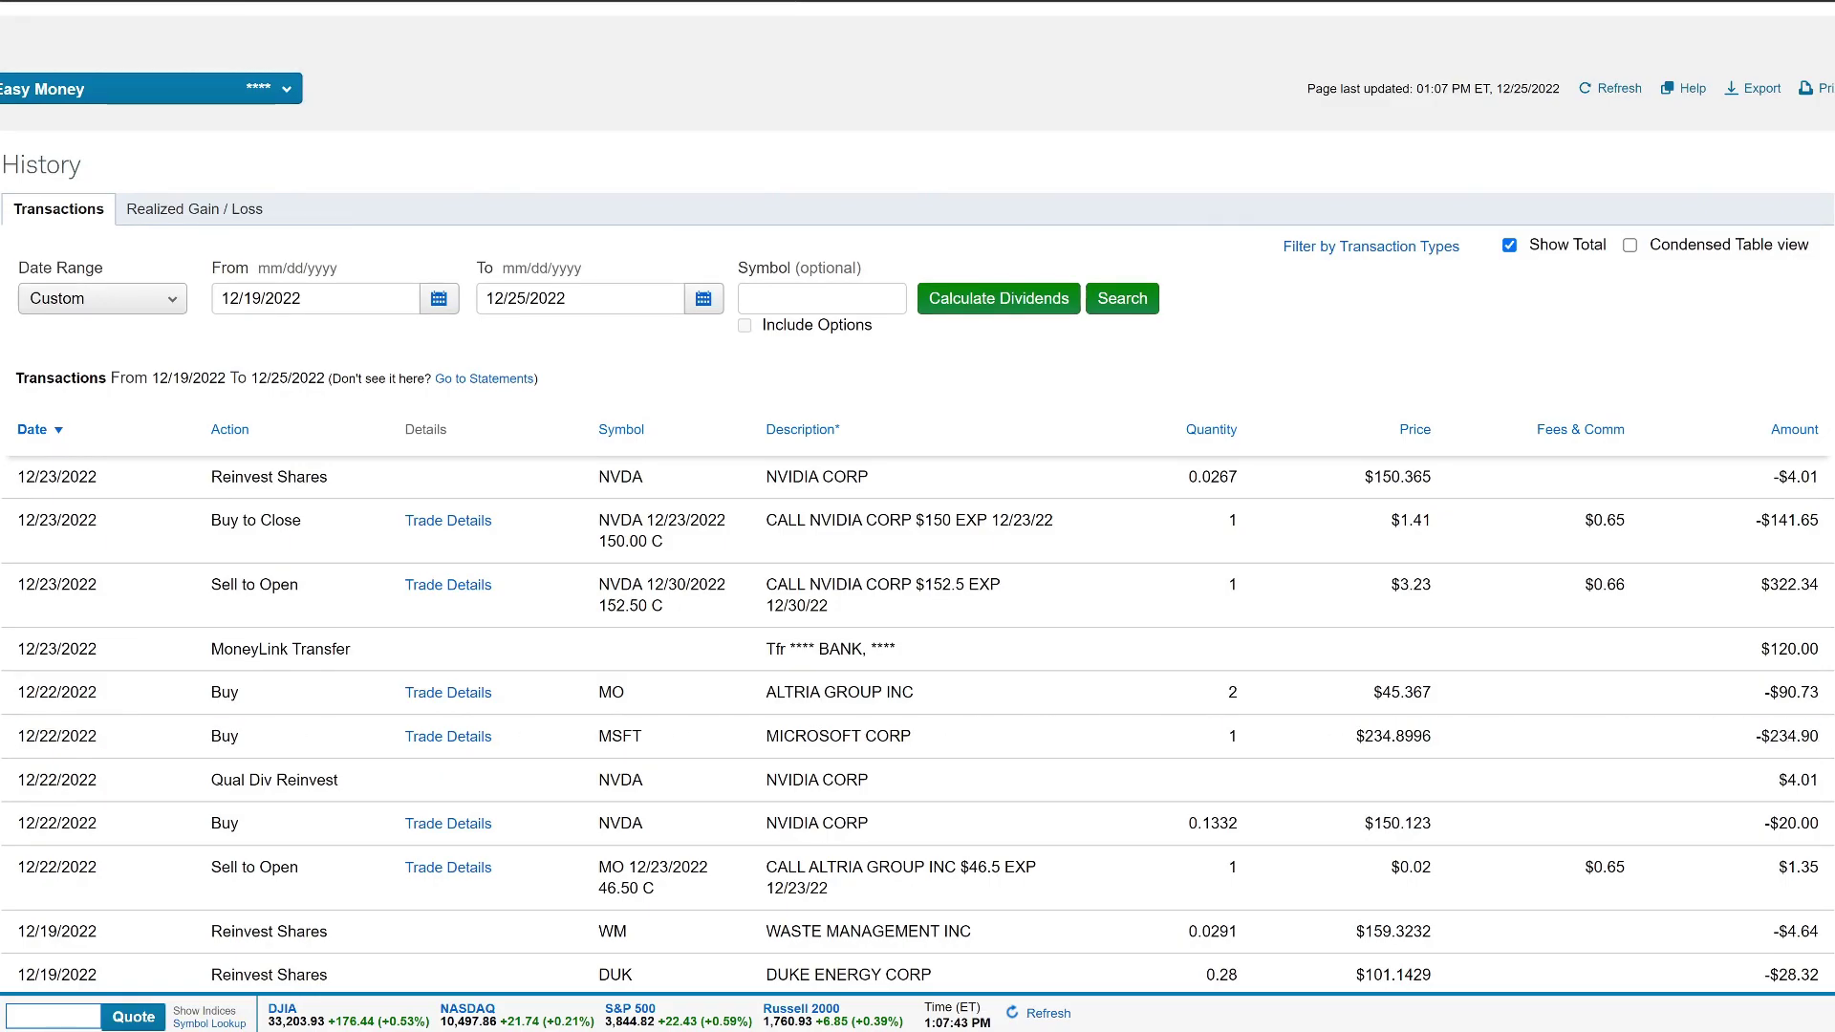
Examine the 12/22/2022 Altria share purchase and the 12/23/2022 MoneyLink transfer, highlighting the purchase row and the transfer's date and amount.
{"action": "left_click_drag", "start_coordinate": [192, 705], "coordinate": [1264, 712]}
{"action": "left_click_drag", "start_coordinate": [1390, 707], "coordinate": [1829, 697]}
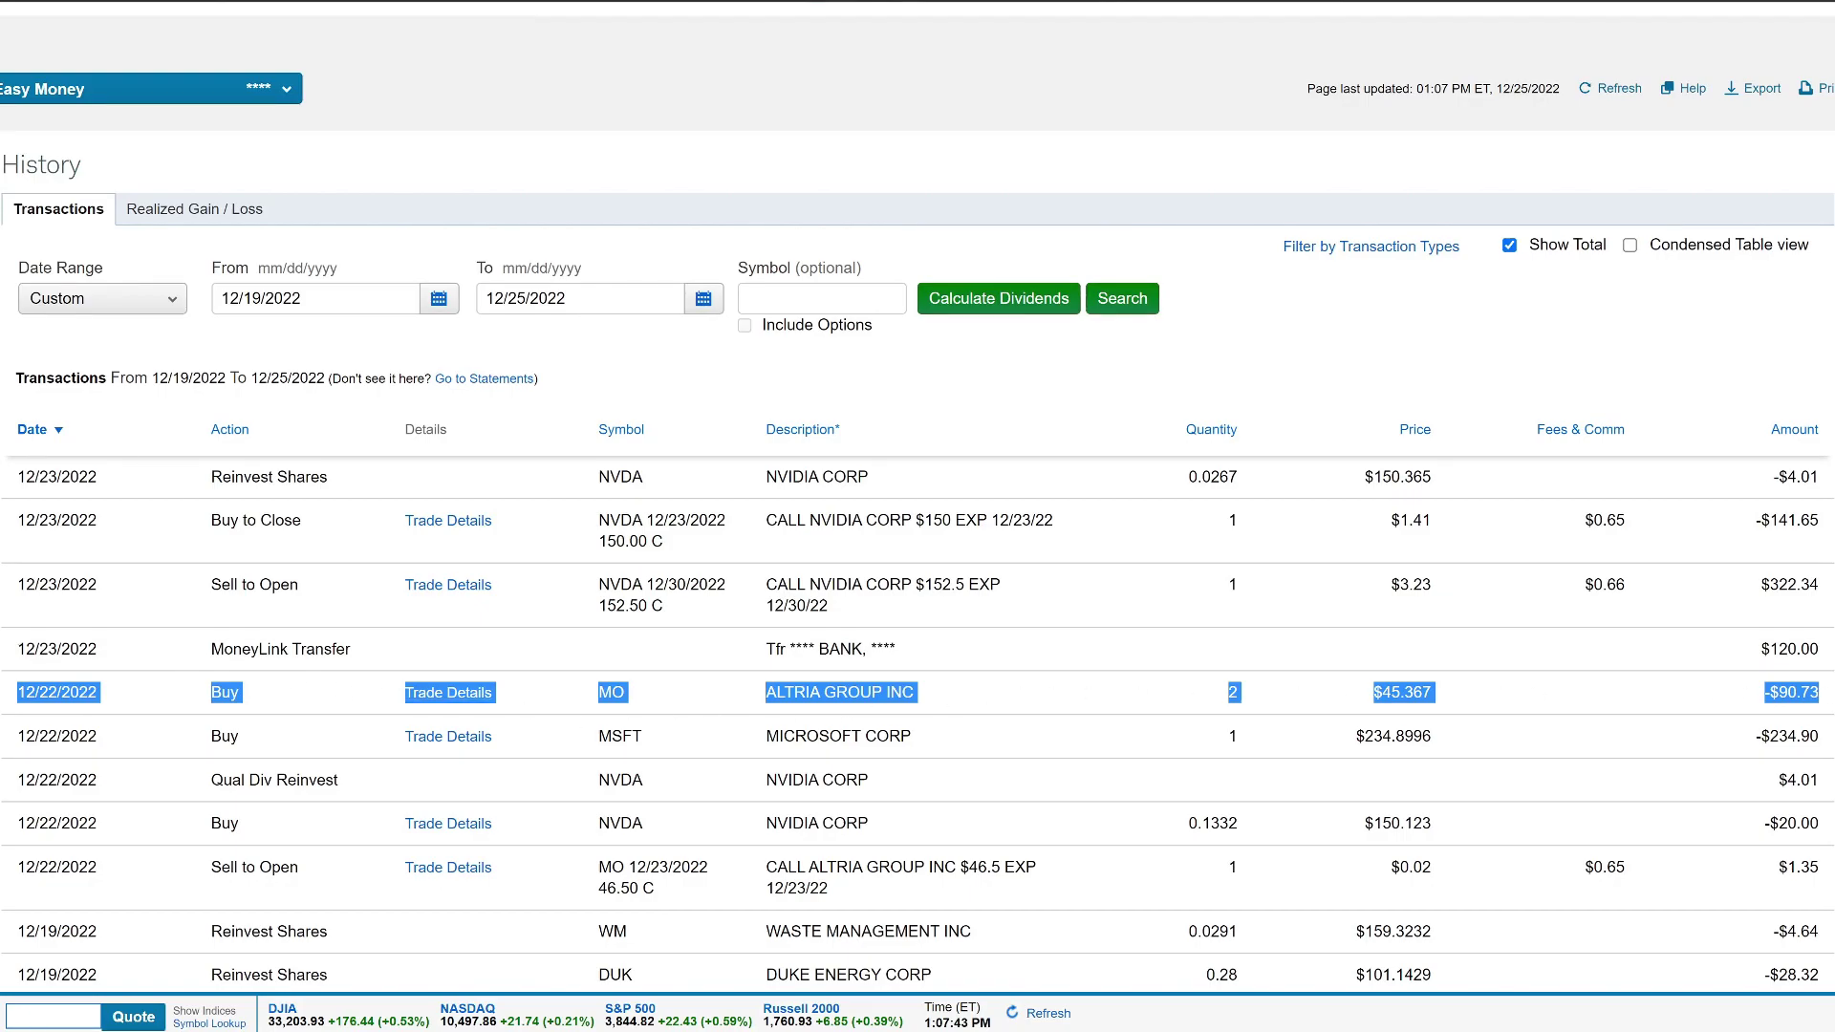
{"action": "left_click_drag", "start_coordinate": [15, 649], "coordinate": [103, 642]}
{"action": "left_click_drag", "start_coordinate": [1709, 652], "coordinate": [1823, 650]}
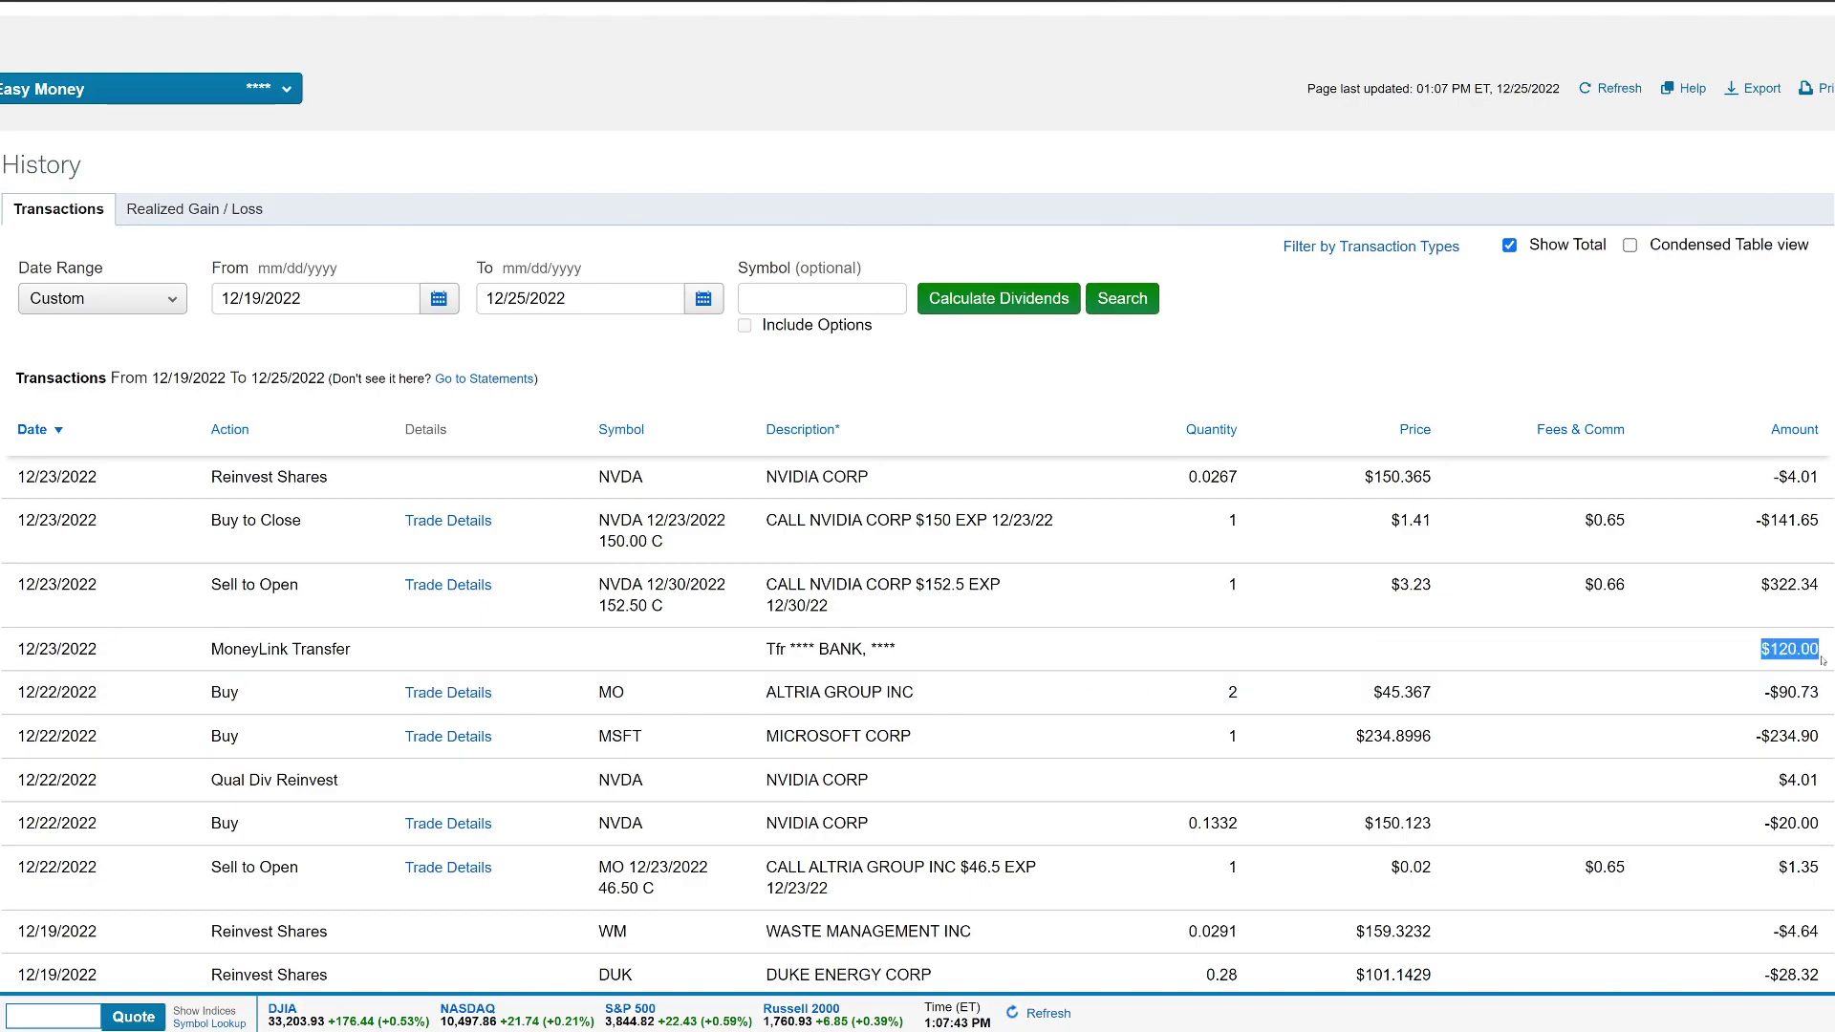
{"action": "scroll", "coordinate": [1424, 759], "scroll_direction": "up", "scroll_amount": 1}
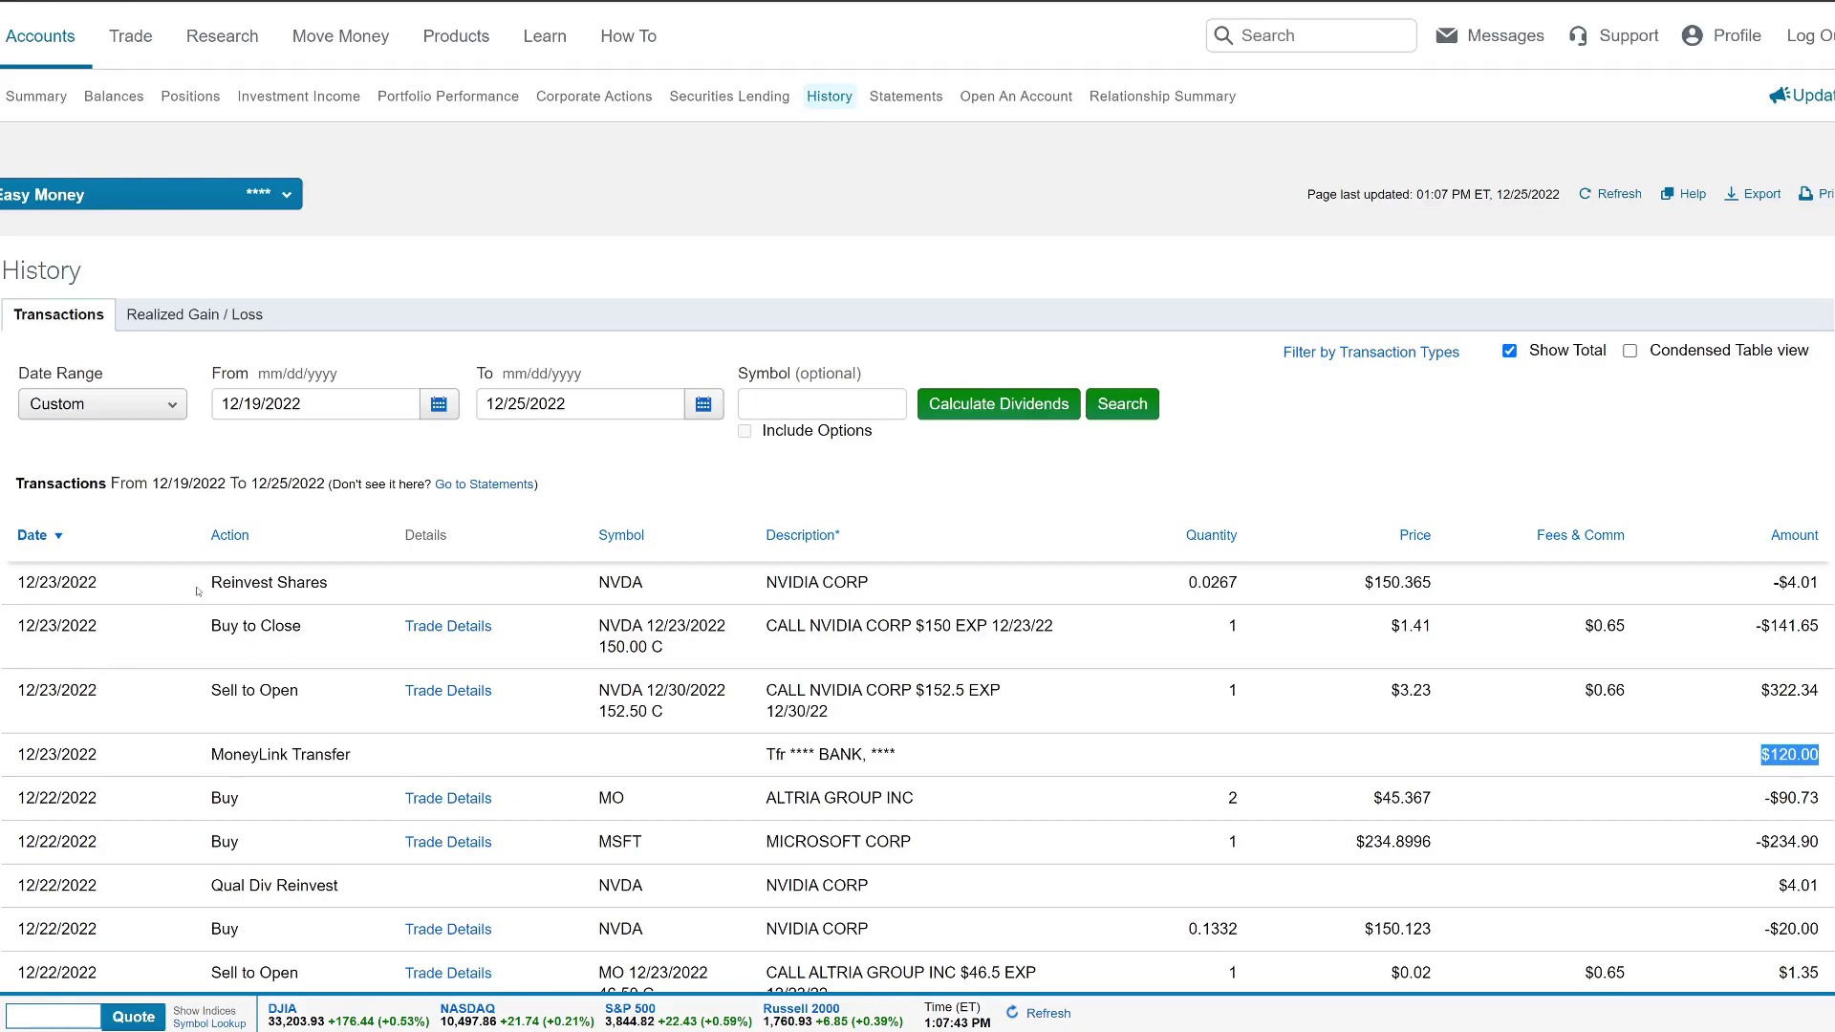
Examine the 12/23/2022 Buy to Close trade of the NVIDIA $150 call, highlighting its action, symbol, description and amount.
{"action": "left_click_drag", "start_coordinate": [12, 689], "coordinate": [100, 687]}
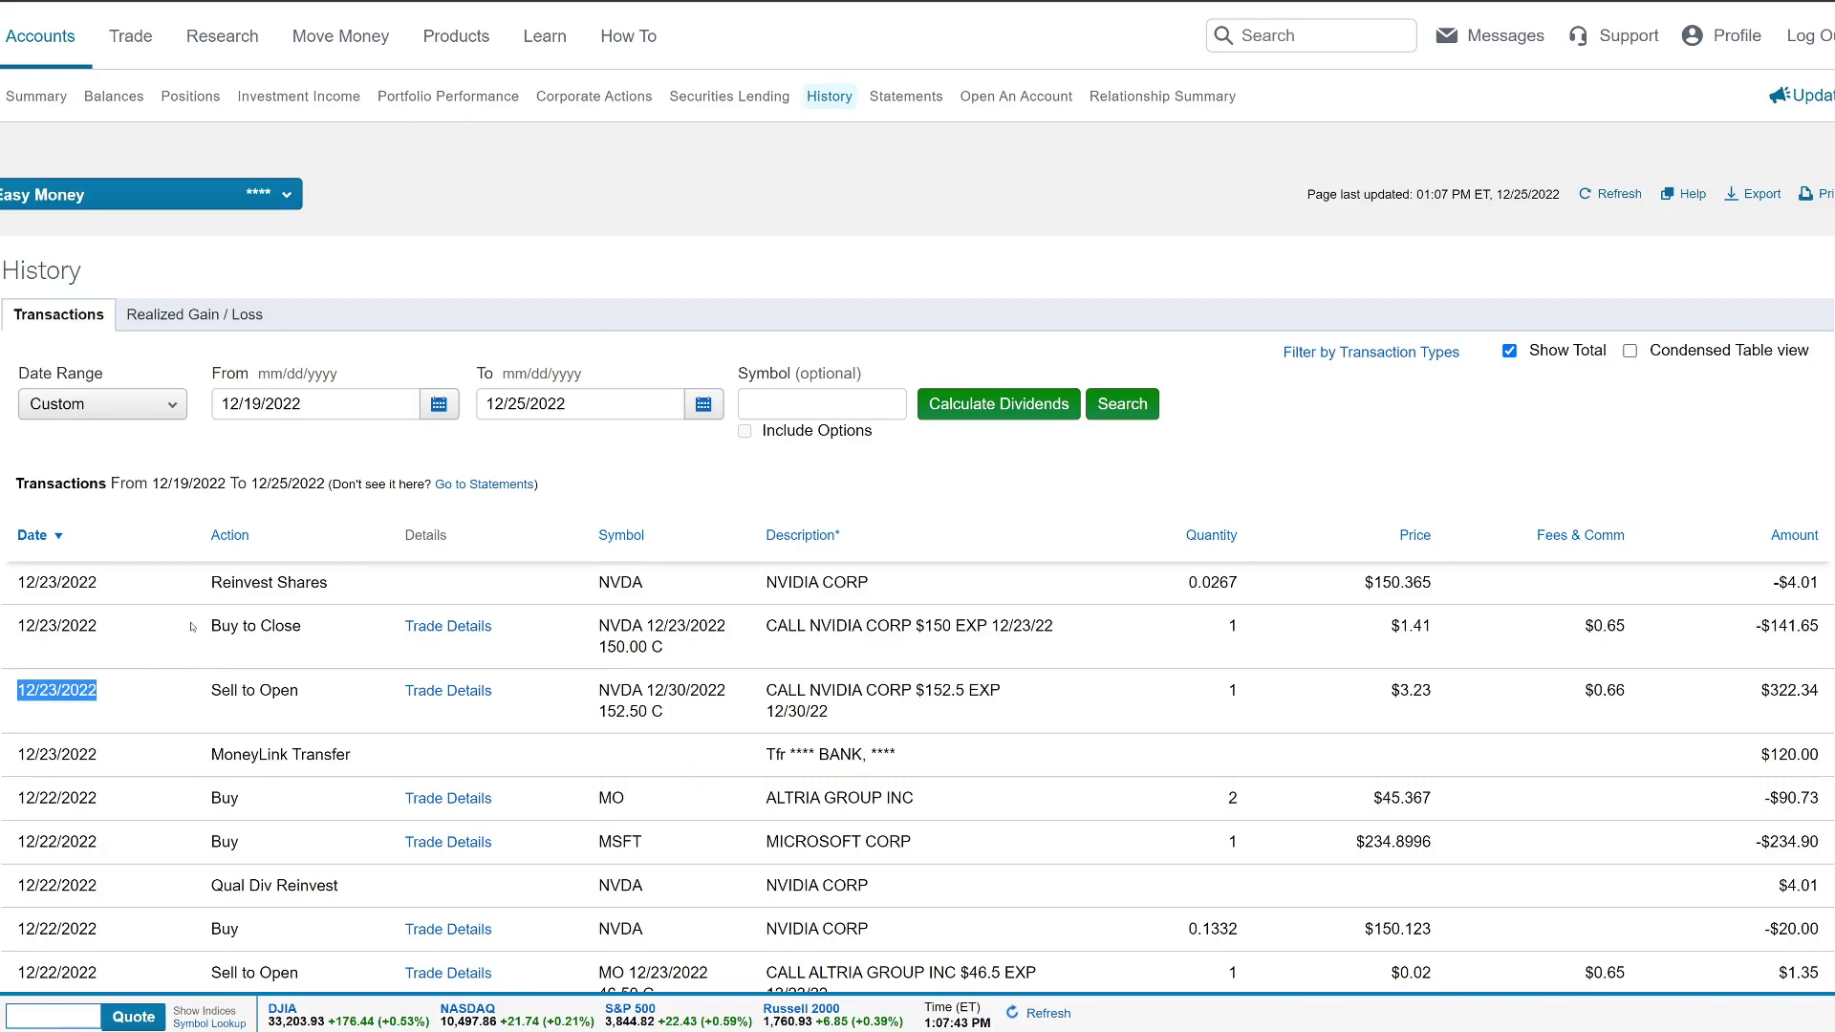
{"action": "left_click_drag", "start_coordinate": [192, 626], "coordinate": [325, 626]}
{"action": "left_click_drag", "start_coordinate": [595, 627], "coordinate": [923, 627]}
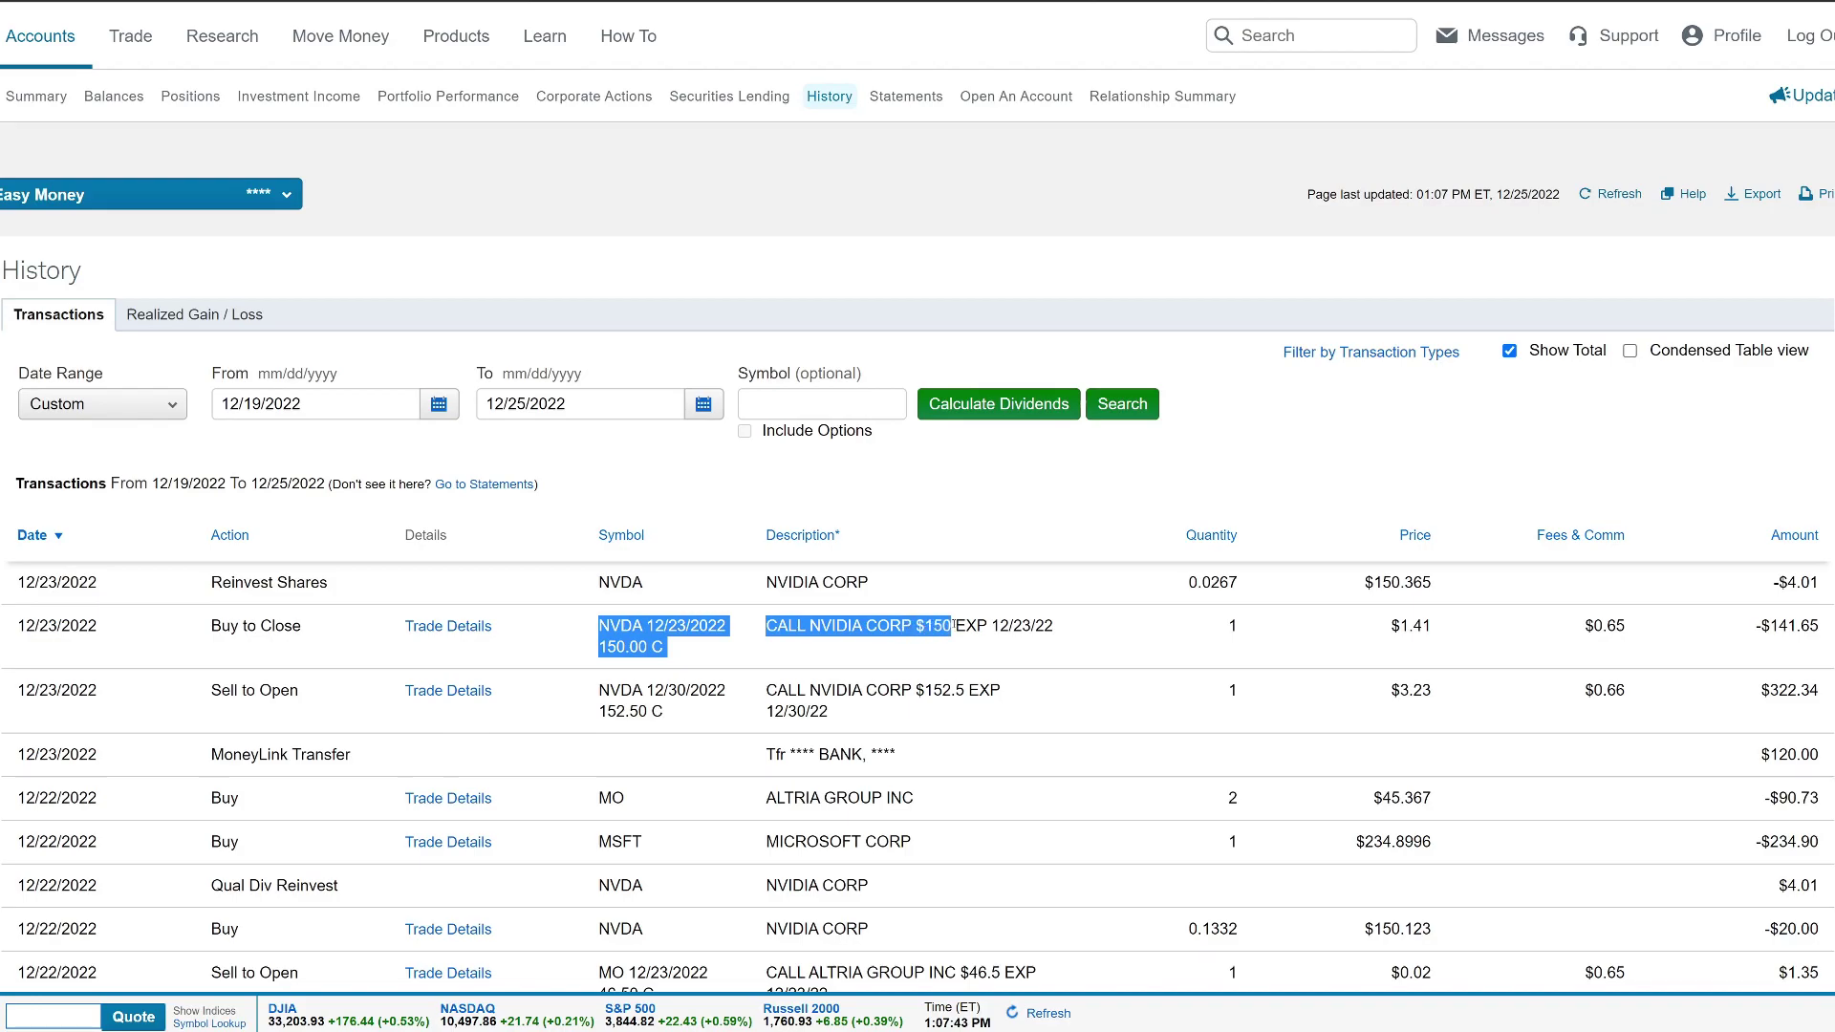
{"action": "left_click_drag", "start_coordinate": [953, 626], "coordinate": [1082, 628]}
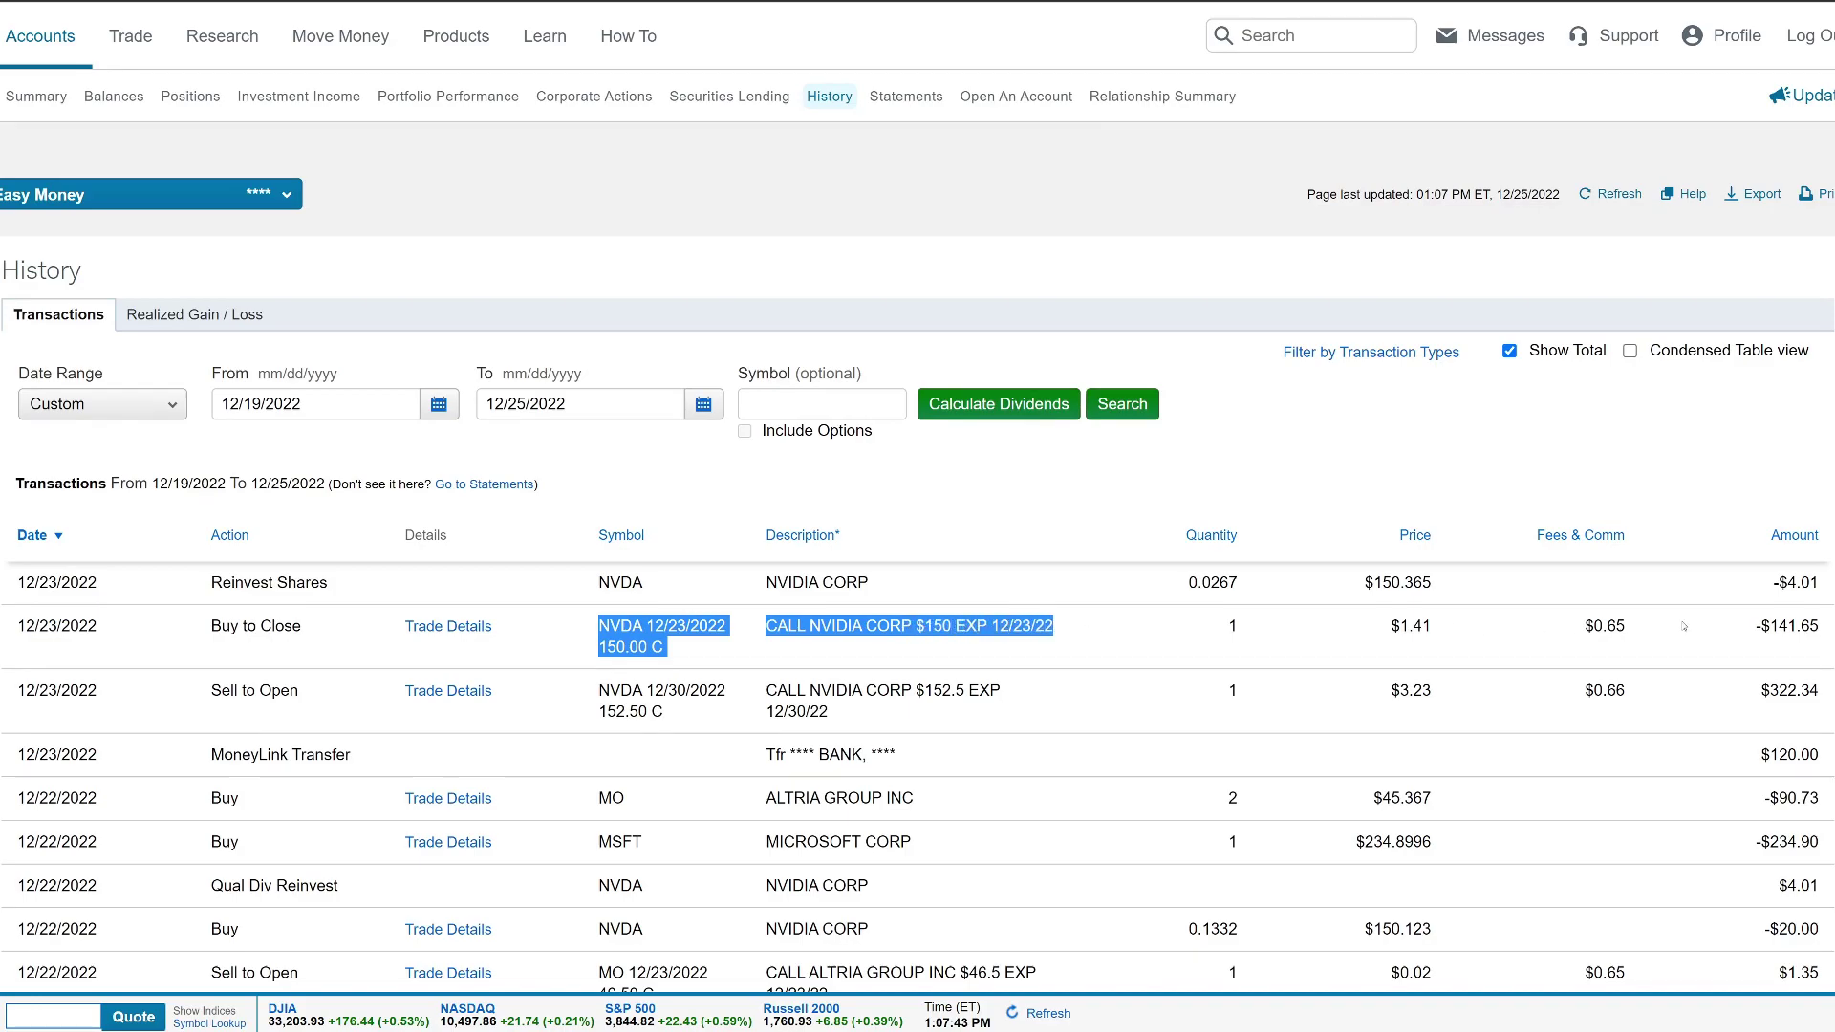
{"action": "left_click", "coordinate": [1771, 621]}
{"action": "left_click_drag", "start_coordinate": [1755, 626], "coordinate": [1822, 634]}
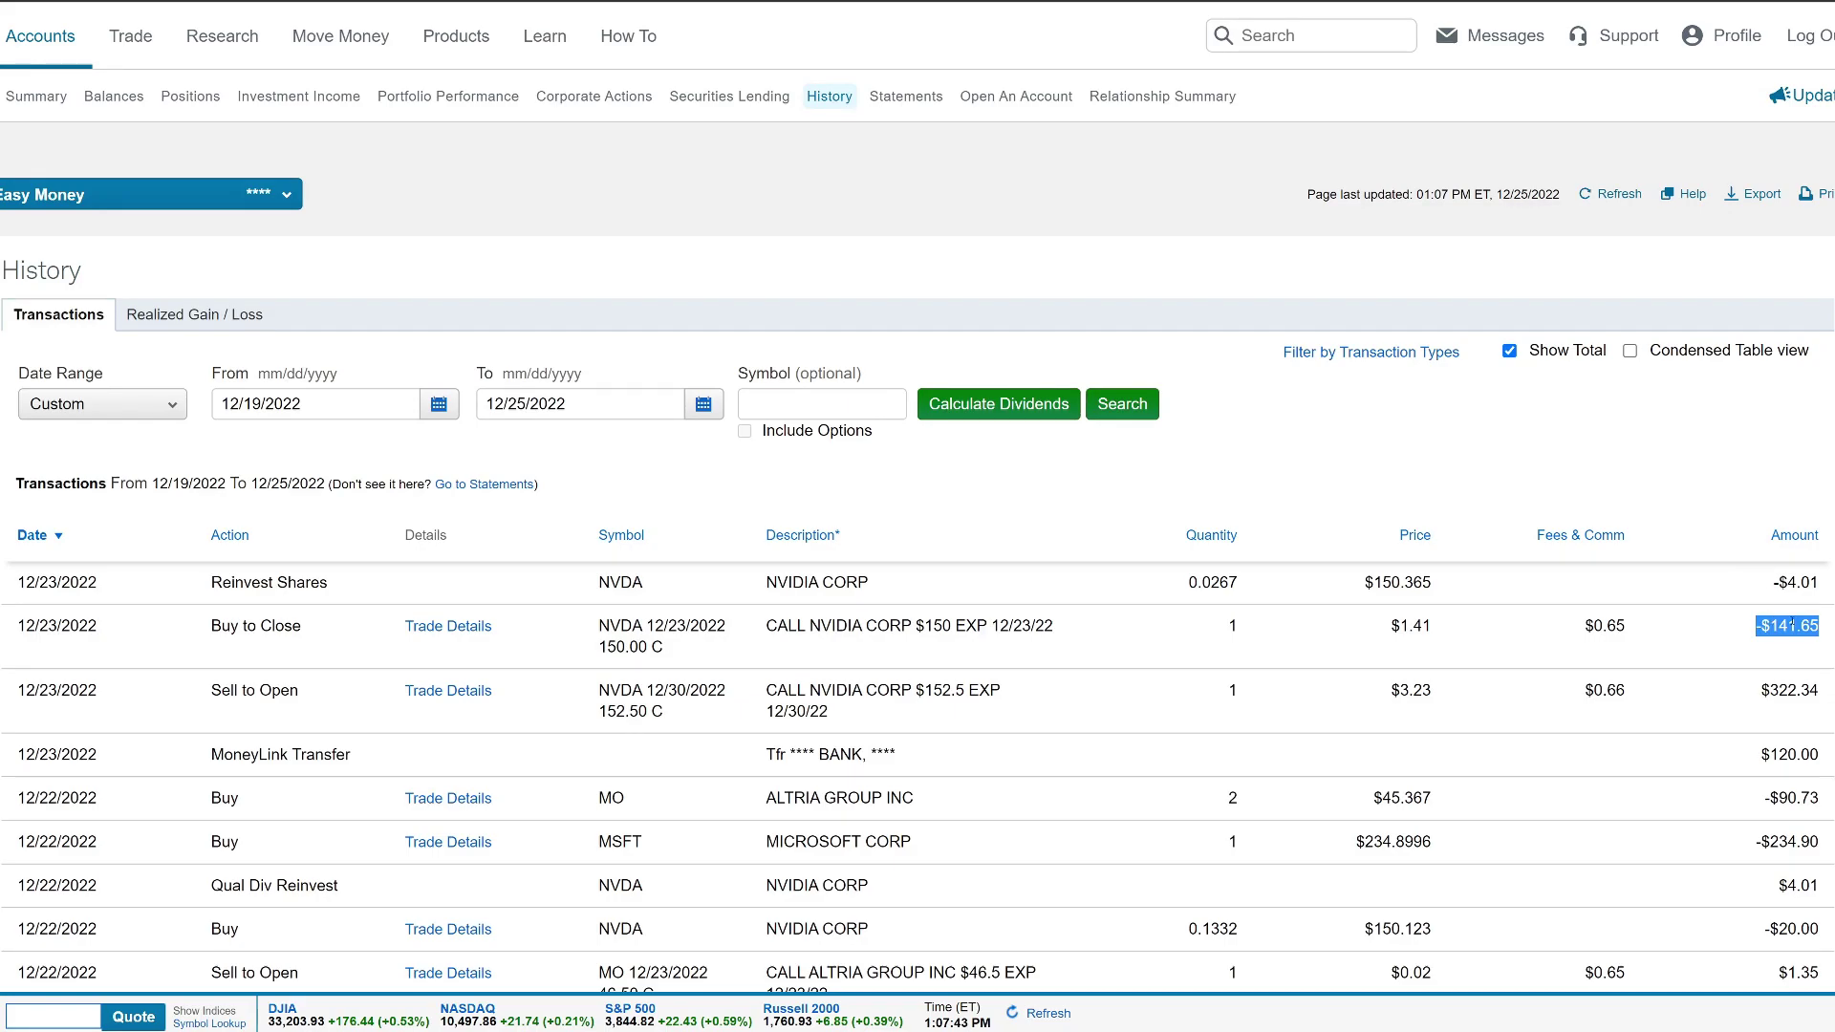
Examine the Sell to Open trade of the NVIDIA $152.5 call expiring 12/30/22, highlighting its action, description and amount.
{"action": "left_click_drag", "start_coordinate": [213, 688], "coordinate": [323, 692]}
{"action": "left_click_drag", "start_coordinate": [598, 690], "coordinate": [825, 713]}
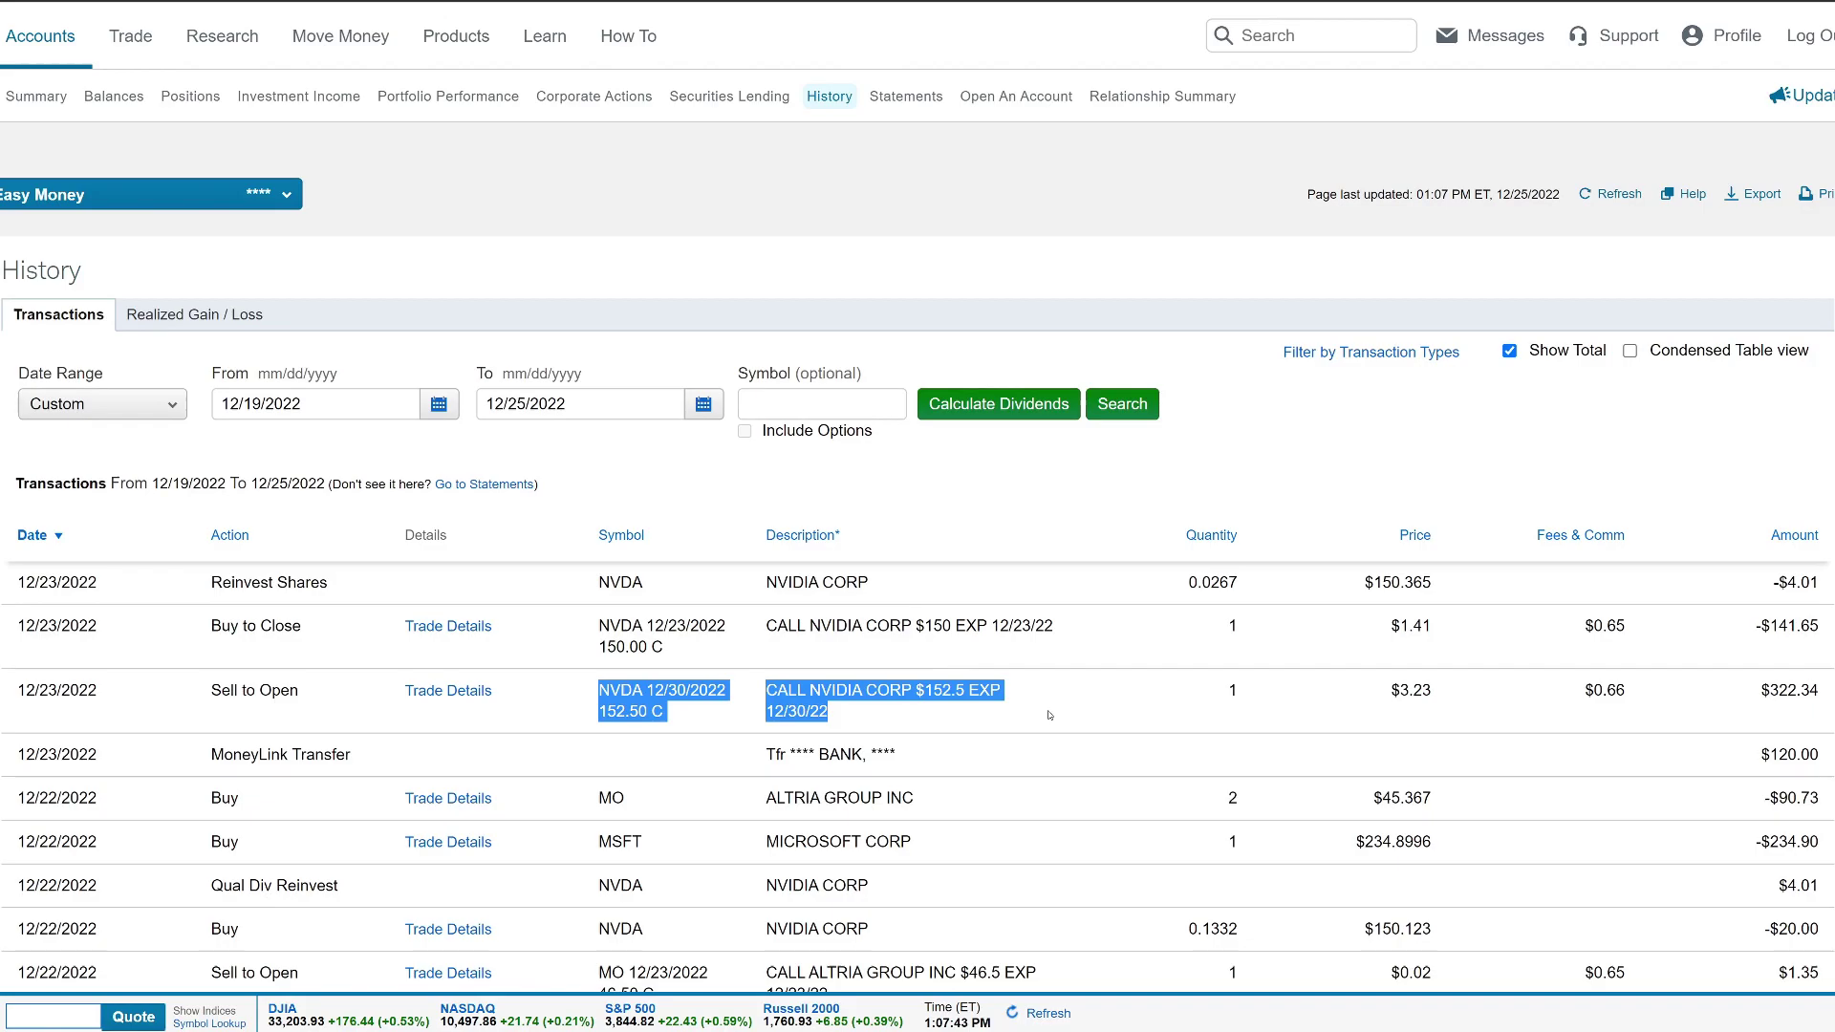
{"action": "left_click_drag", "start_coordinate": [1765, 696], "coordinate": [1825, 701]}
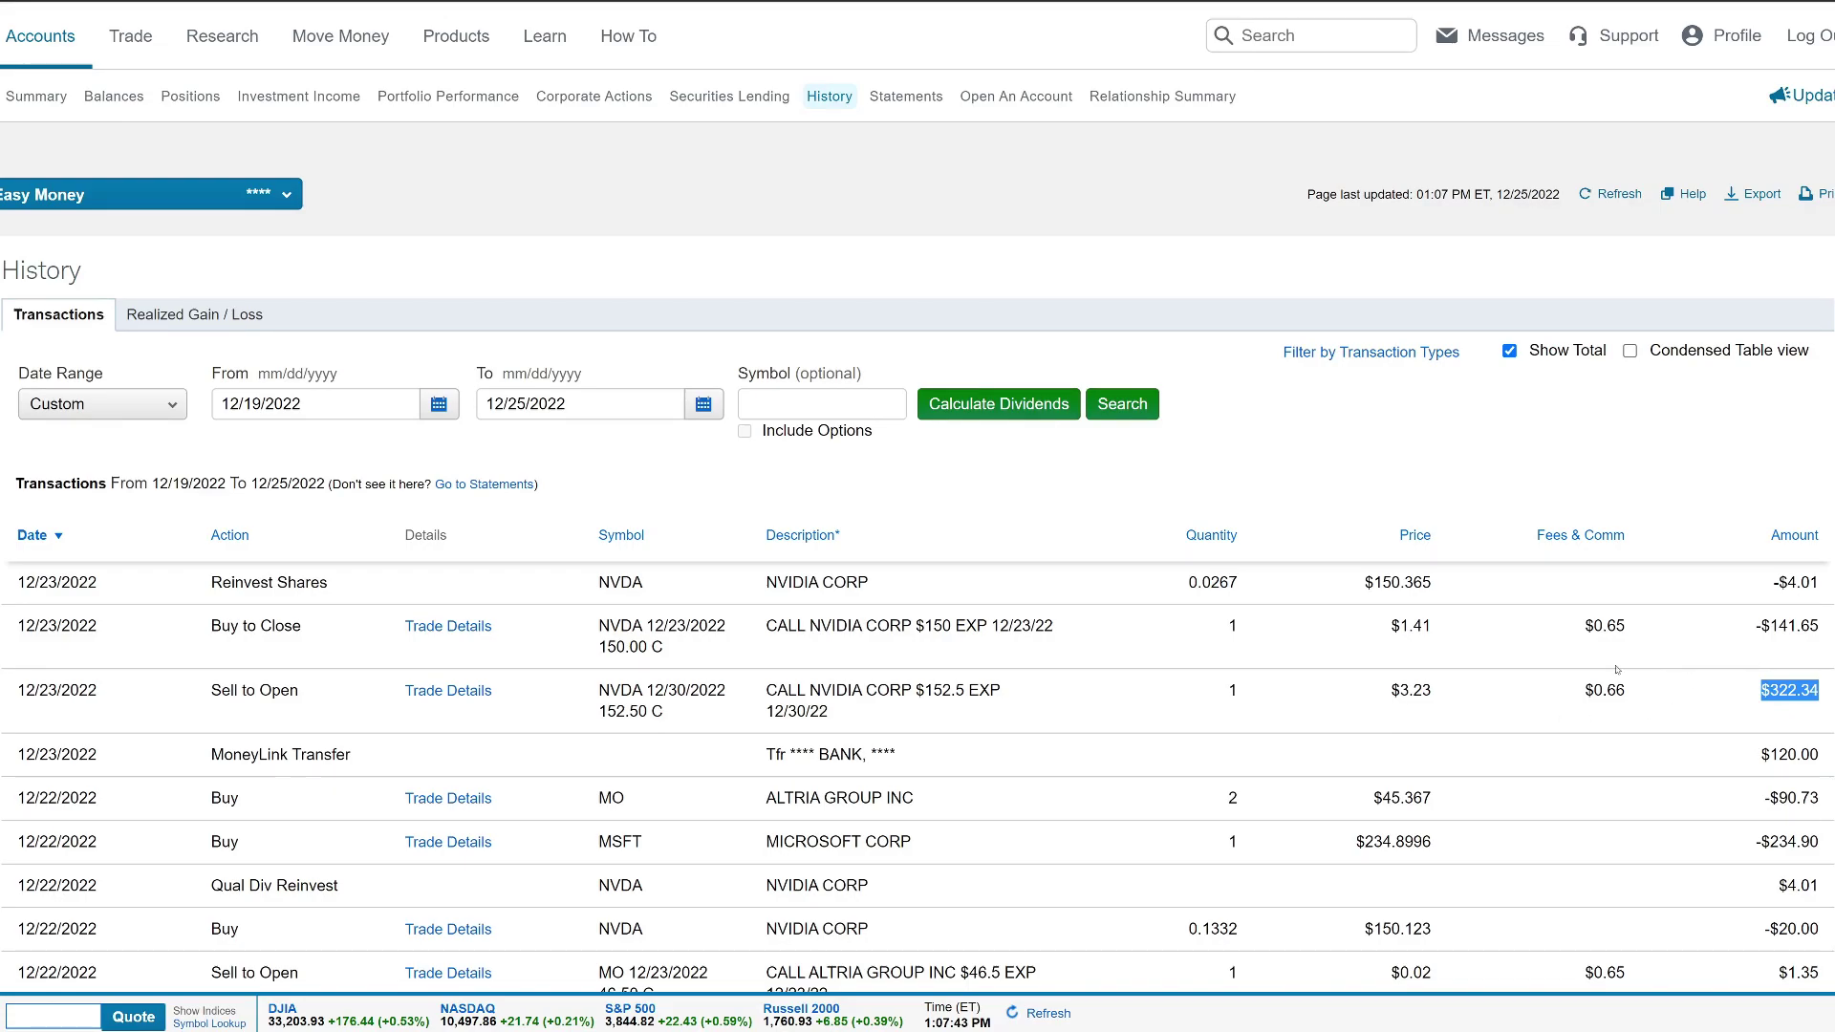
Examine the 12/23/2022 NVIDIA Reinvest Shares entry, highlighting its symbol, description, quantity, price and amount.
{"action": "left_click", "coordinate": [36, 578]}
{"action": "left_click_drag", "start_coordinate": [734, 580], "coordinate": [1827, 608]}
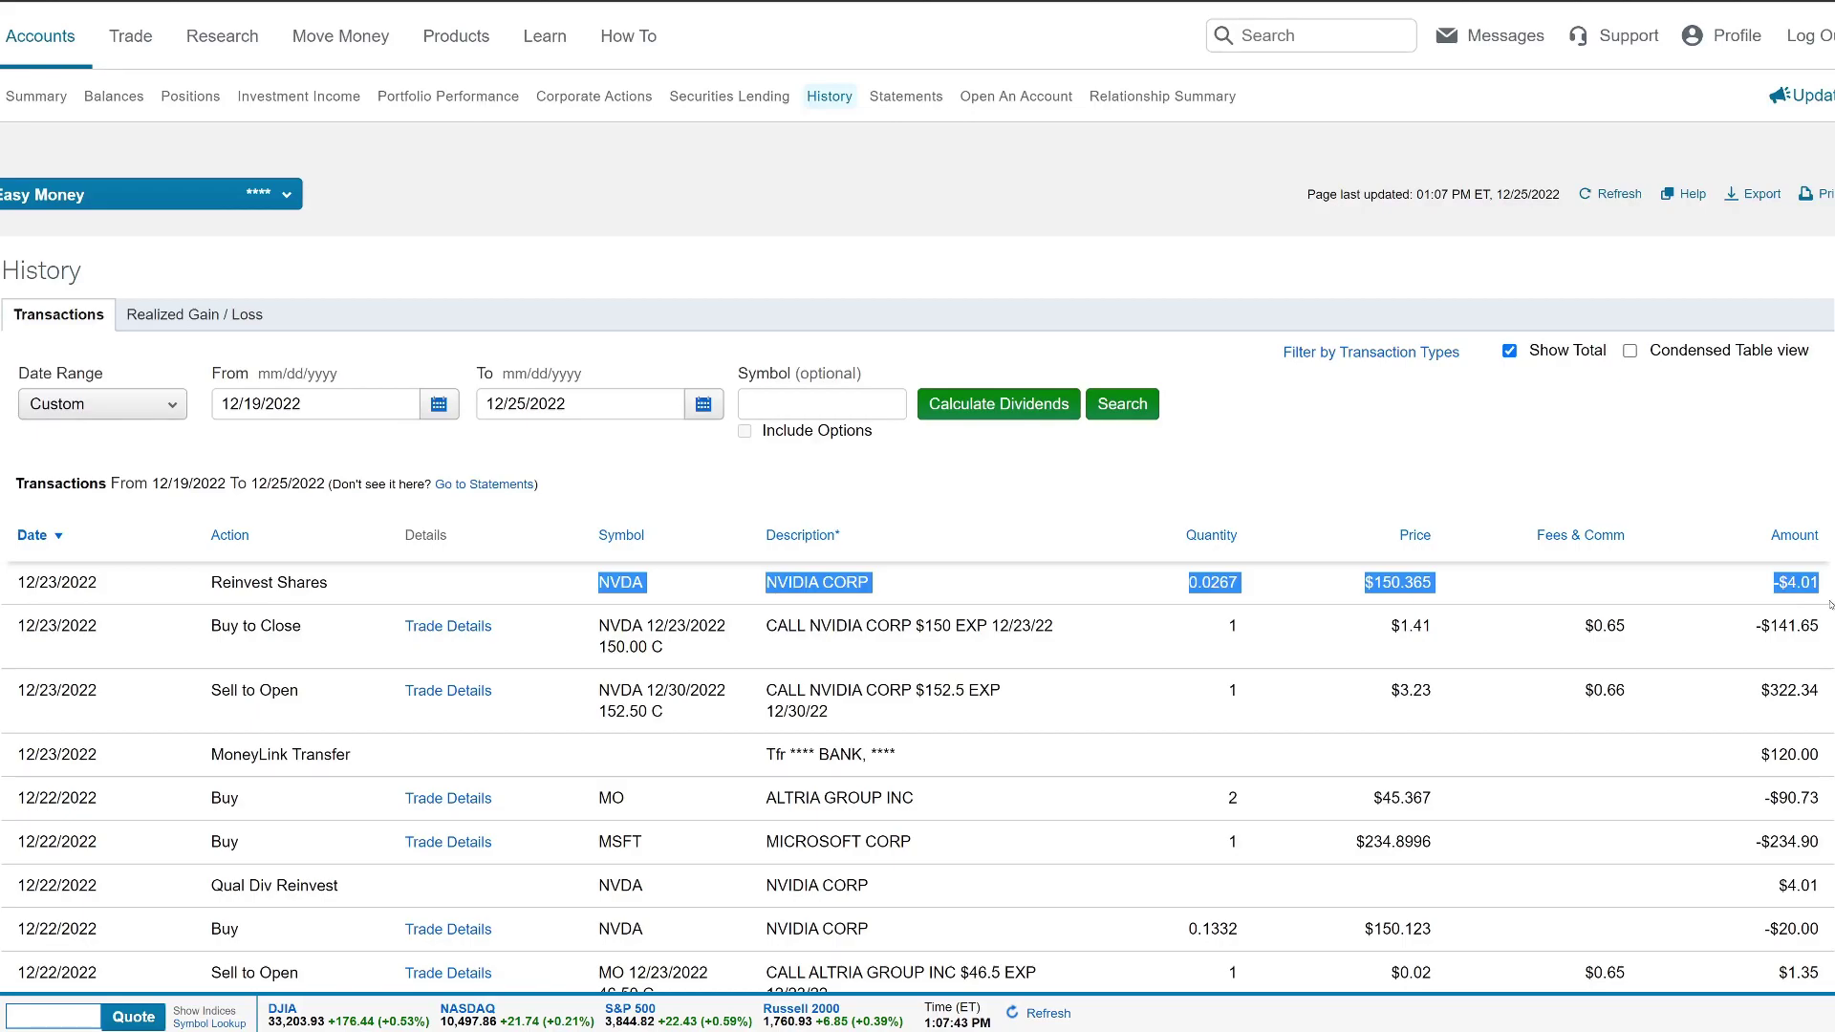
{"action": "left_click", "coordinate": [1271, 452]}
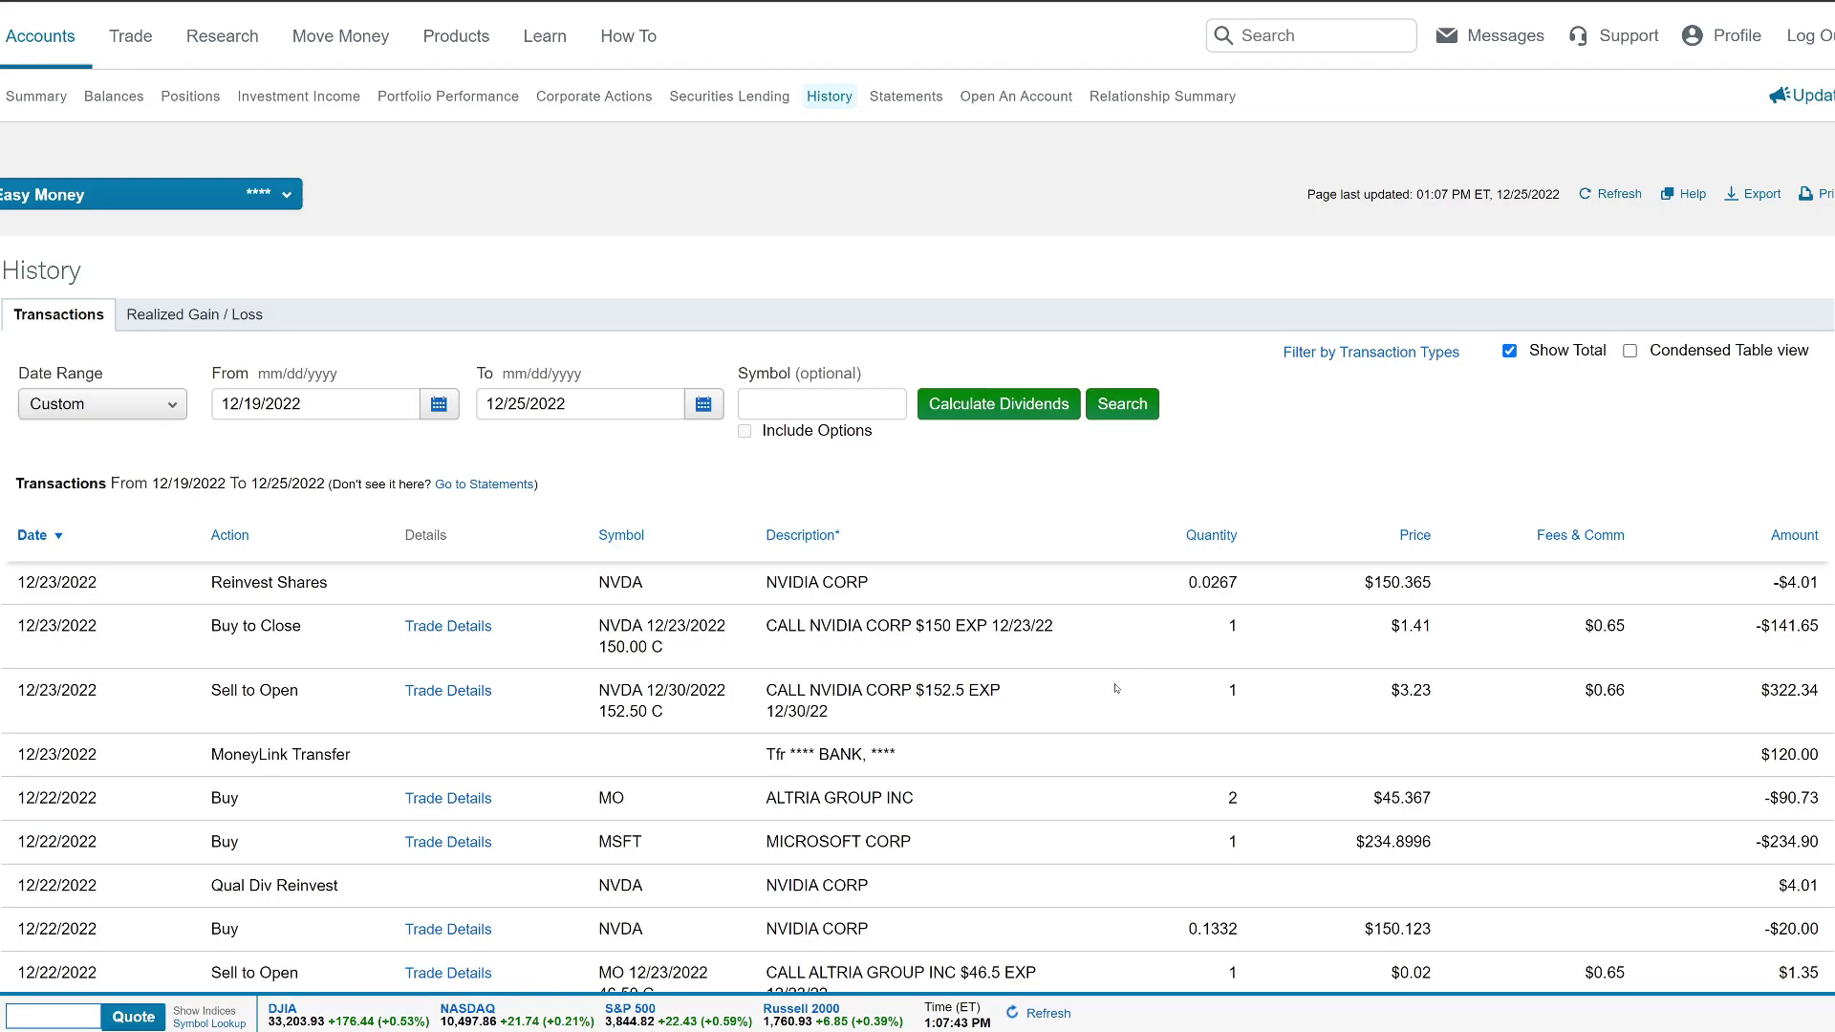
Calculate the total dividends for the listed transactions, highlight the total and dismiss the result message.
{"action": "left_click", "coordinate": [988, 407]}
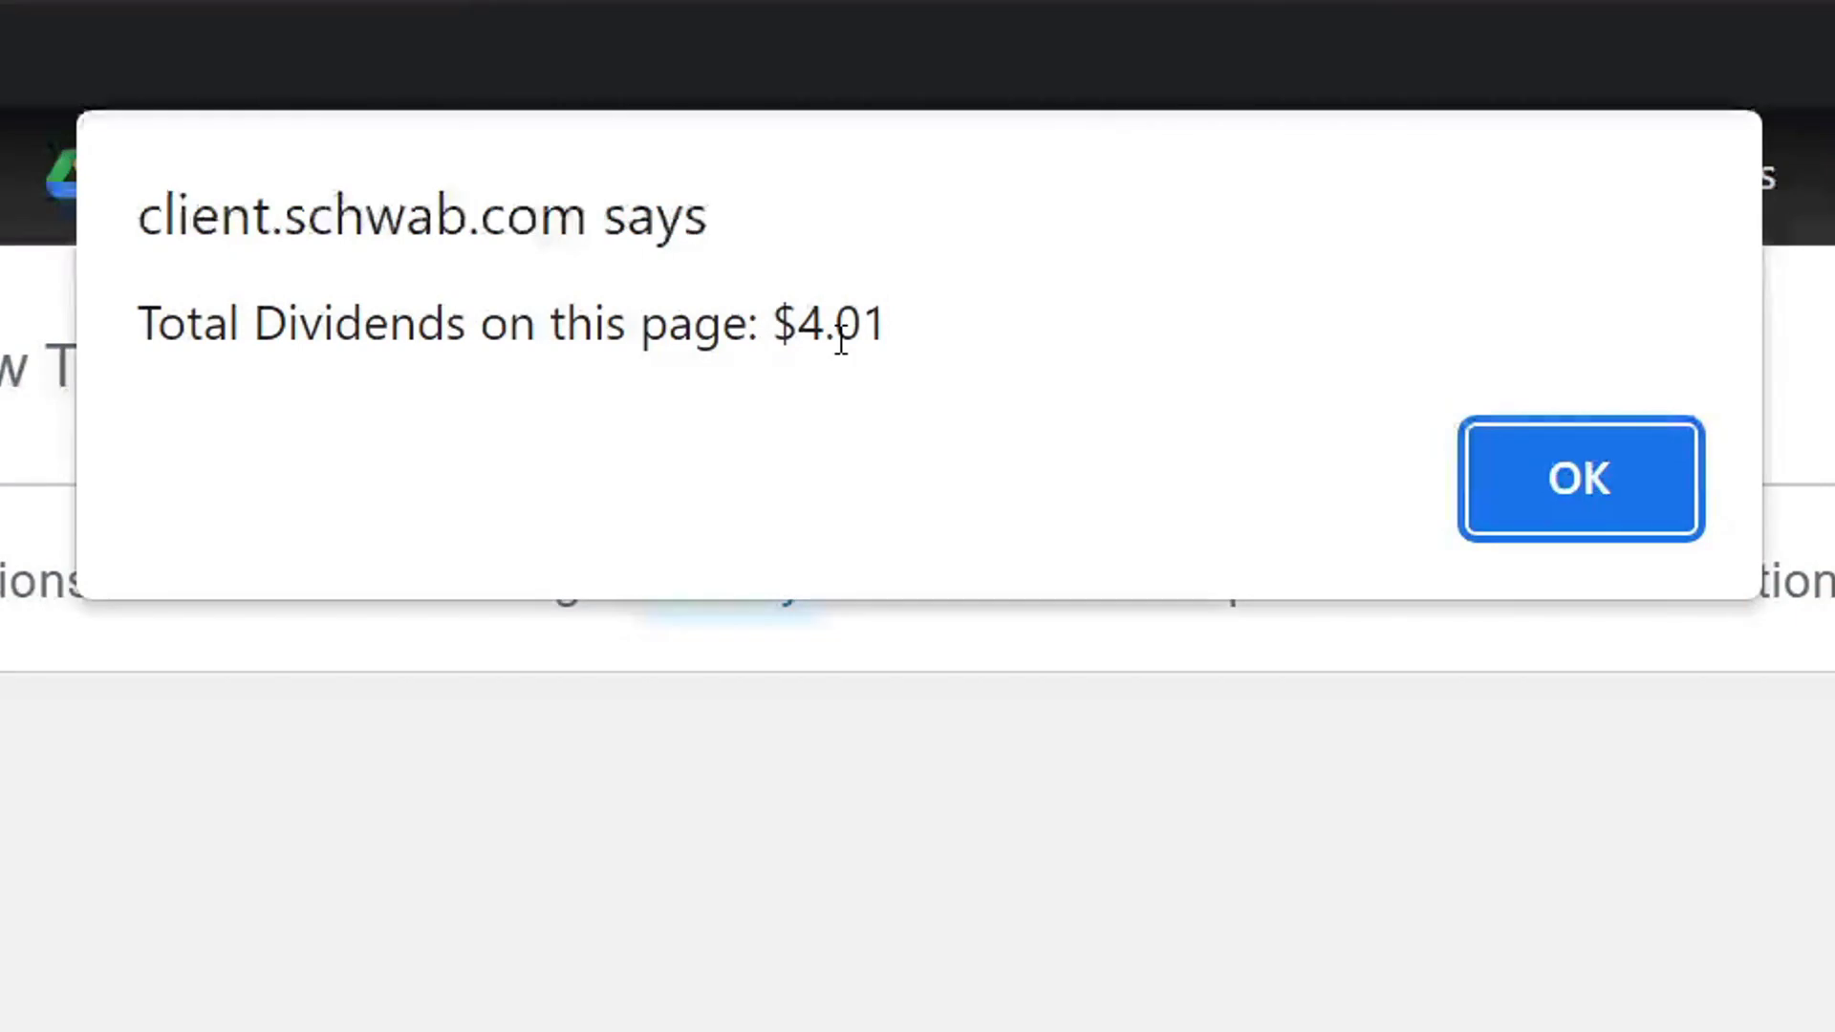
{"action": "left_click_drag", "start_coordinate": [771, 335], "coordinate": [893, 335]}
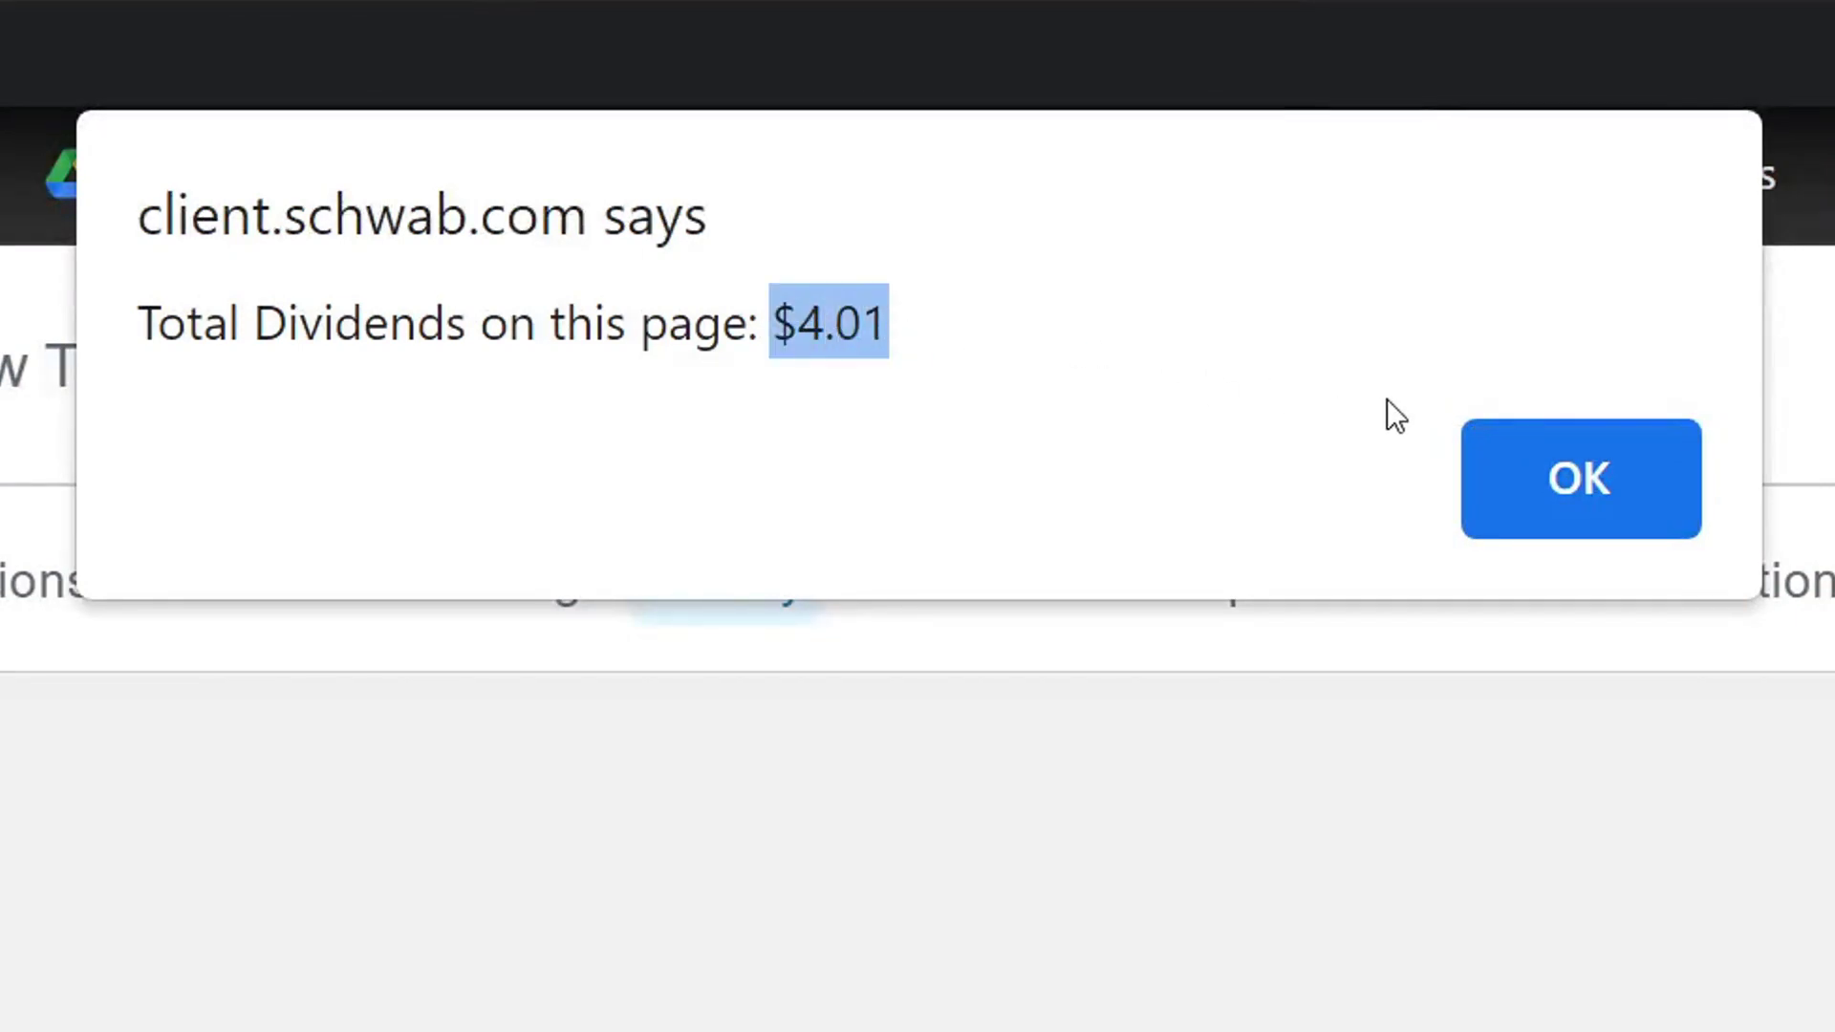
{"action": "left_click", "coordinate": [1523, 505]}
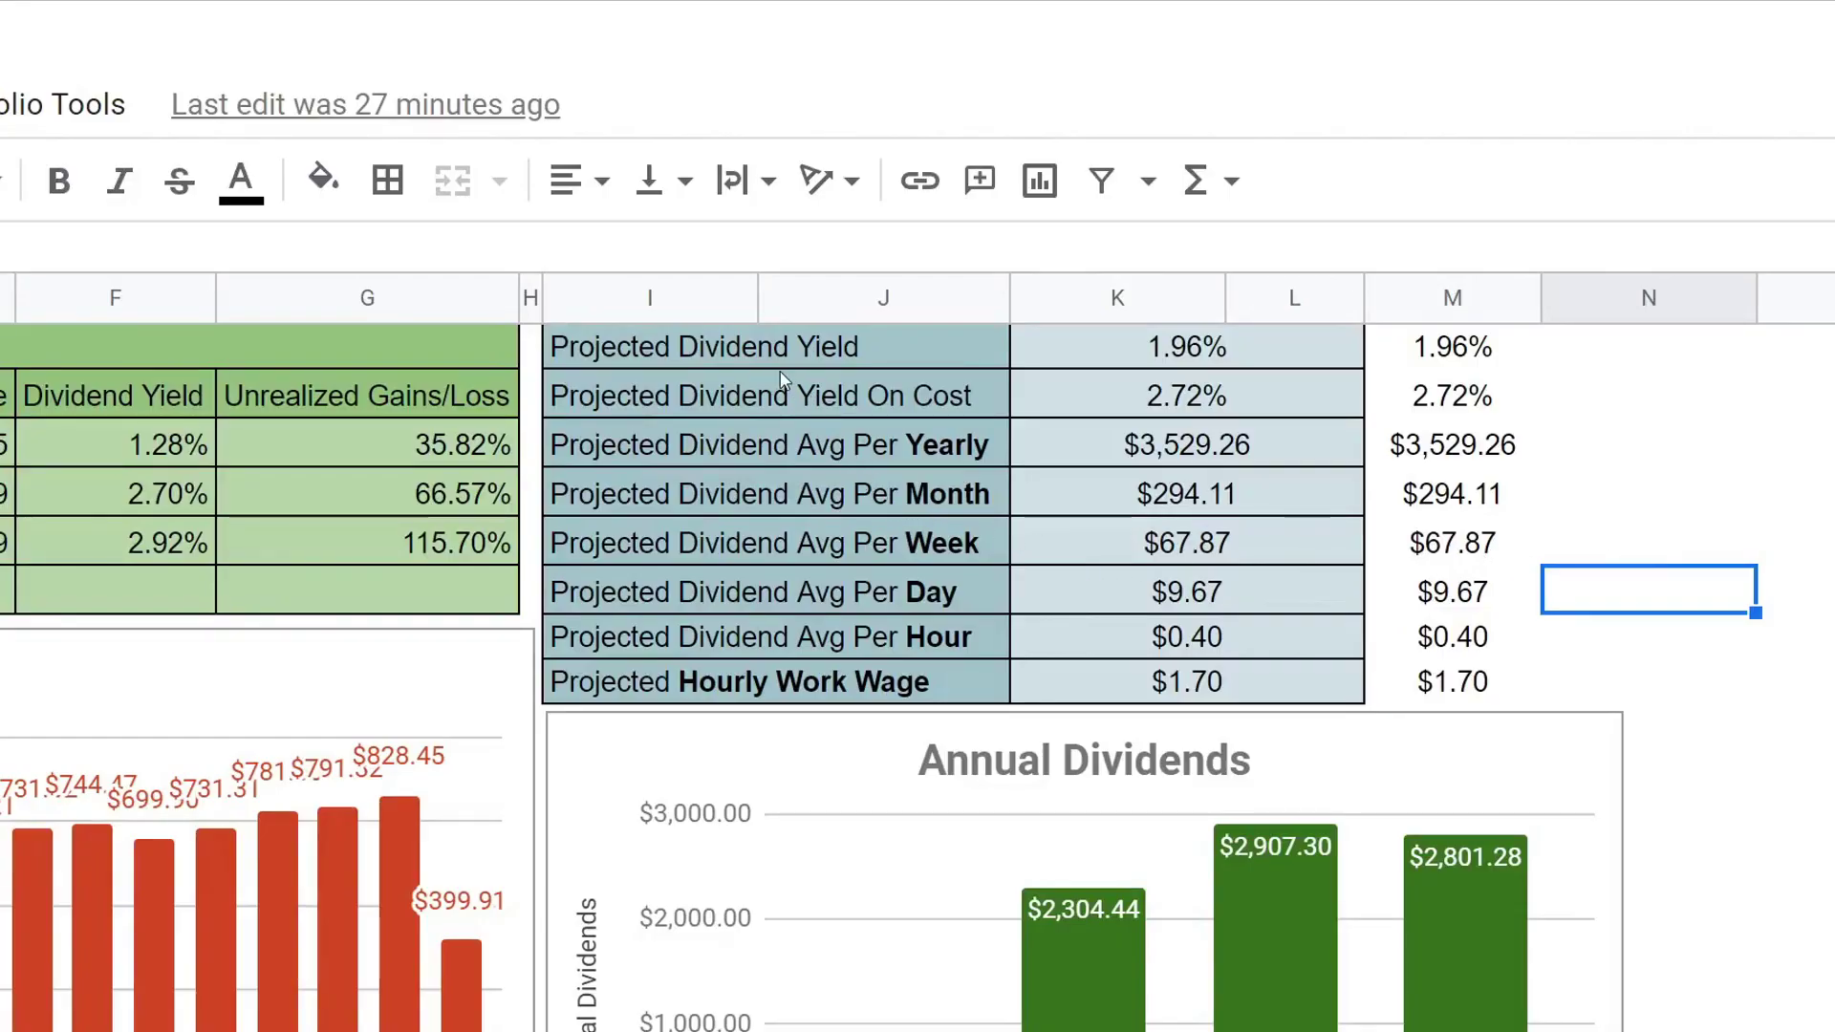
Switch to the portfolio spreadsheet and examine the projected dividend figures, highlighting the whole block and the monthly average.
{"action": "left_click_drag", "start_coordinate": [749, 348], "coordinate": [1316, 678]}
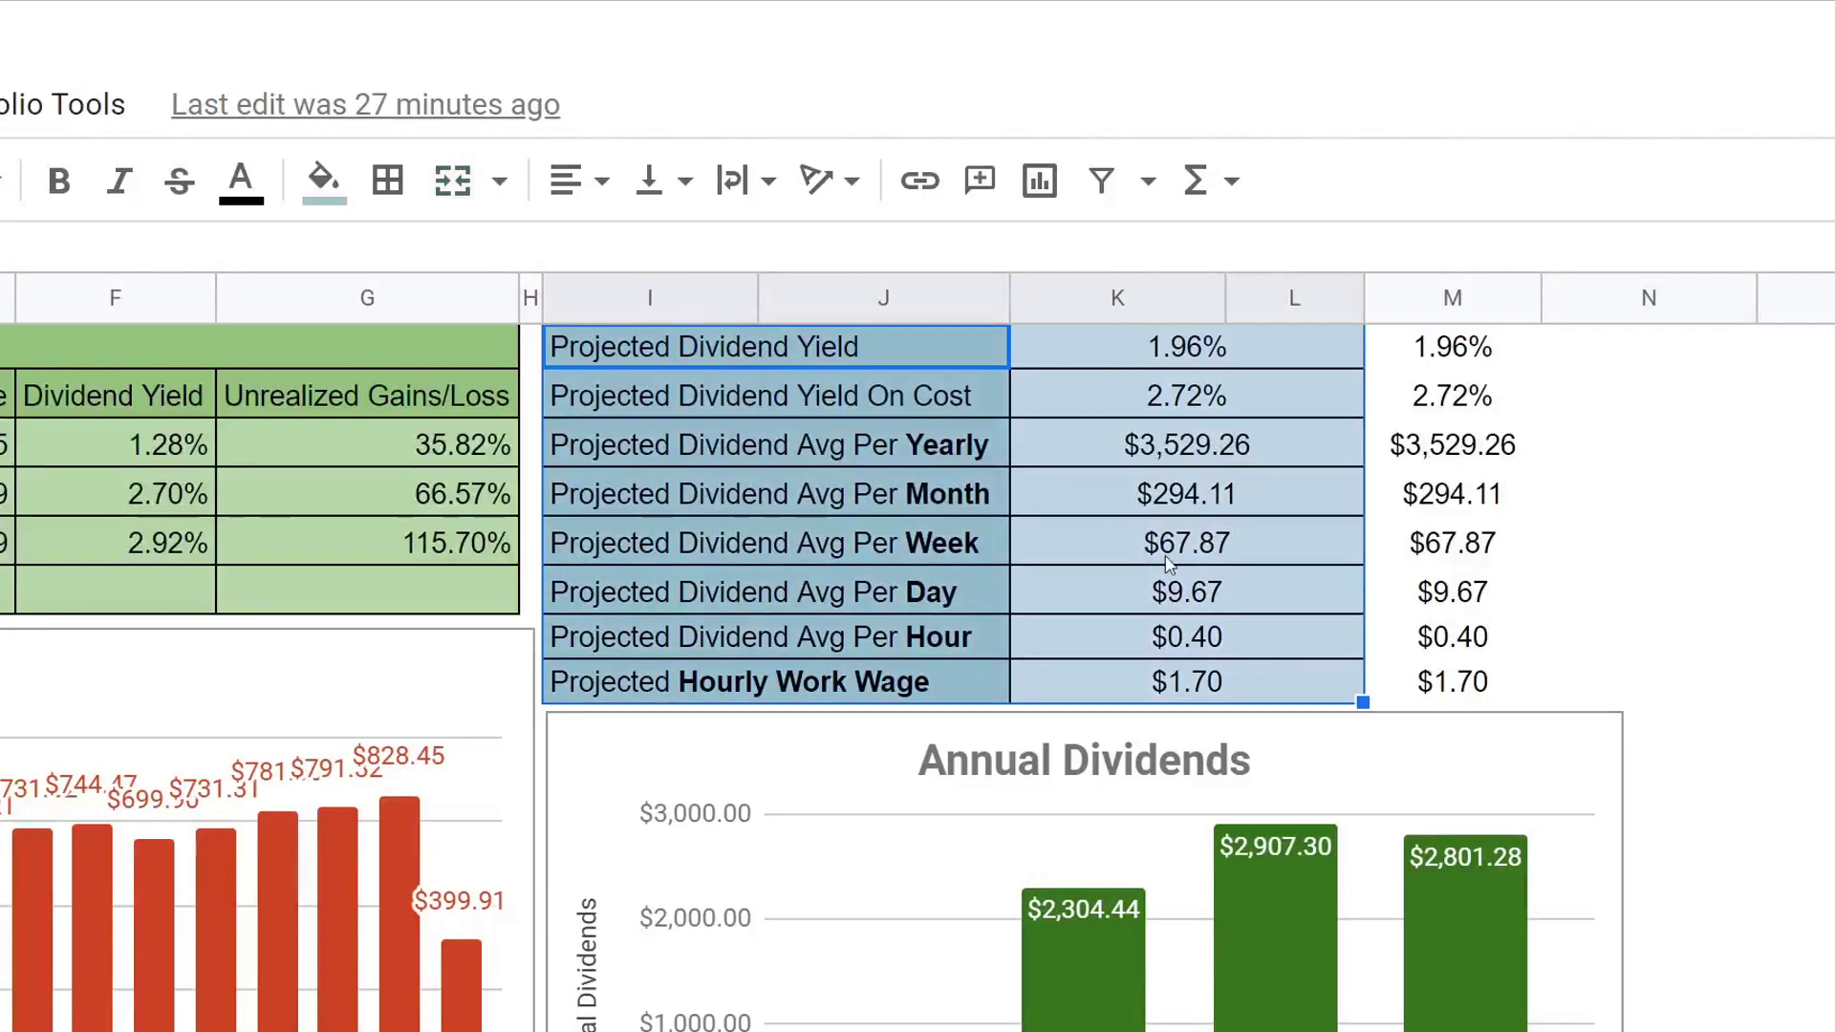
{"action": "left_click", "coordinate": [1199, 507]}
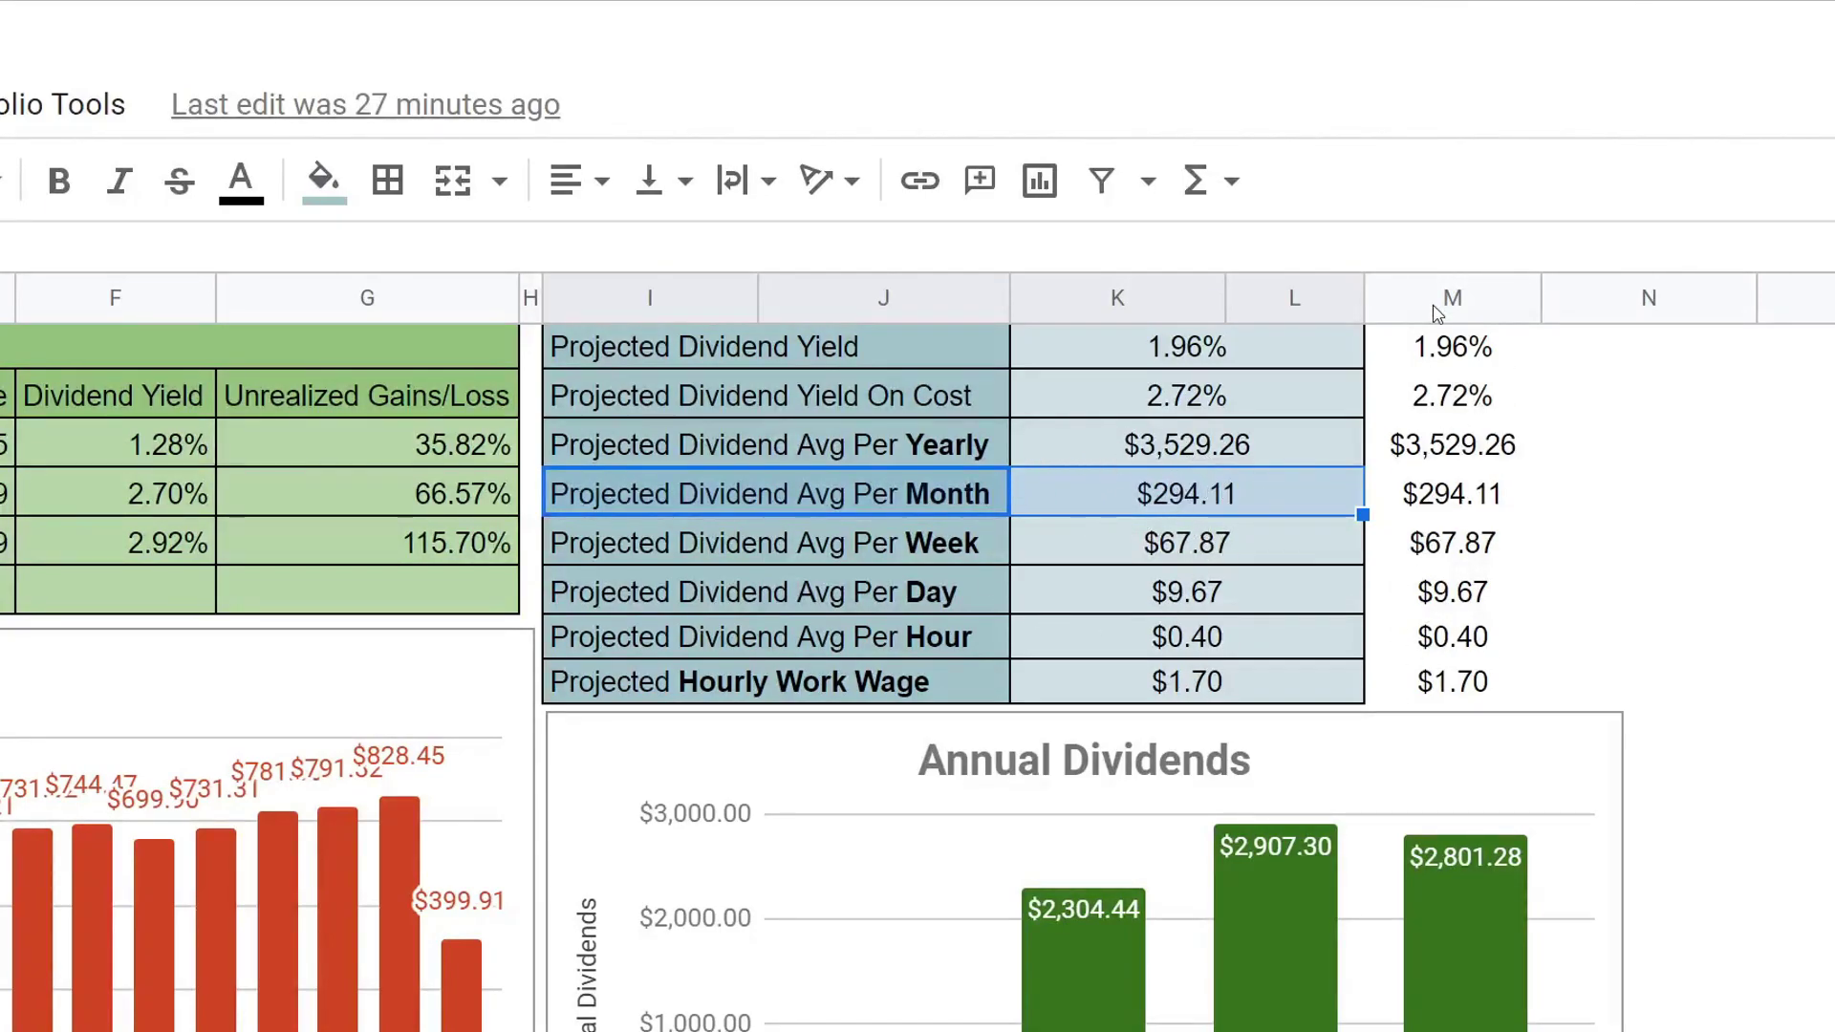
{"action": "left_click", "coordinate": [1099, 394]}
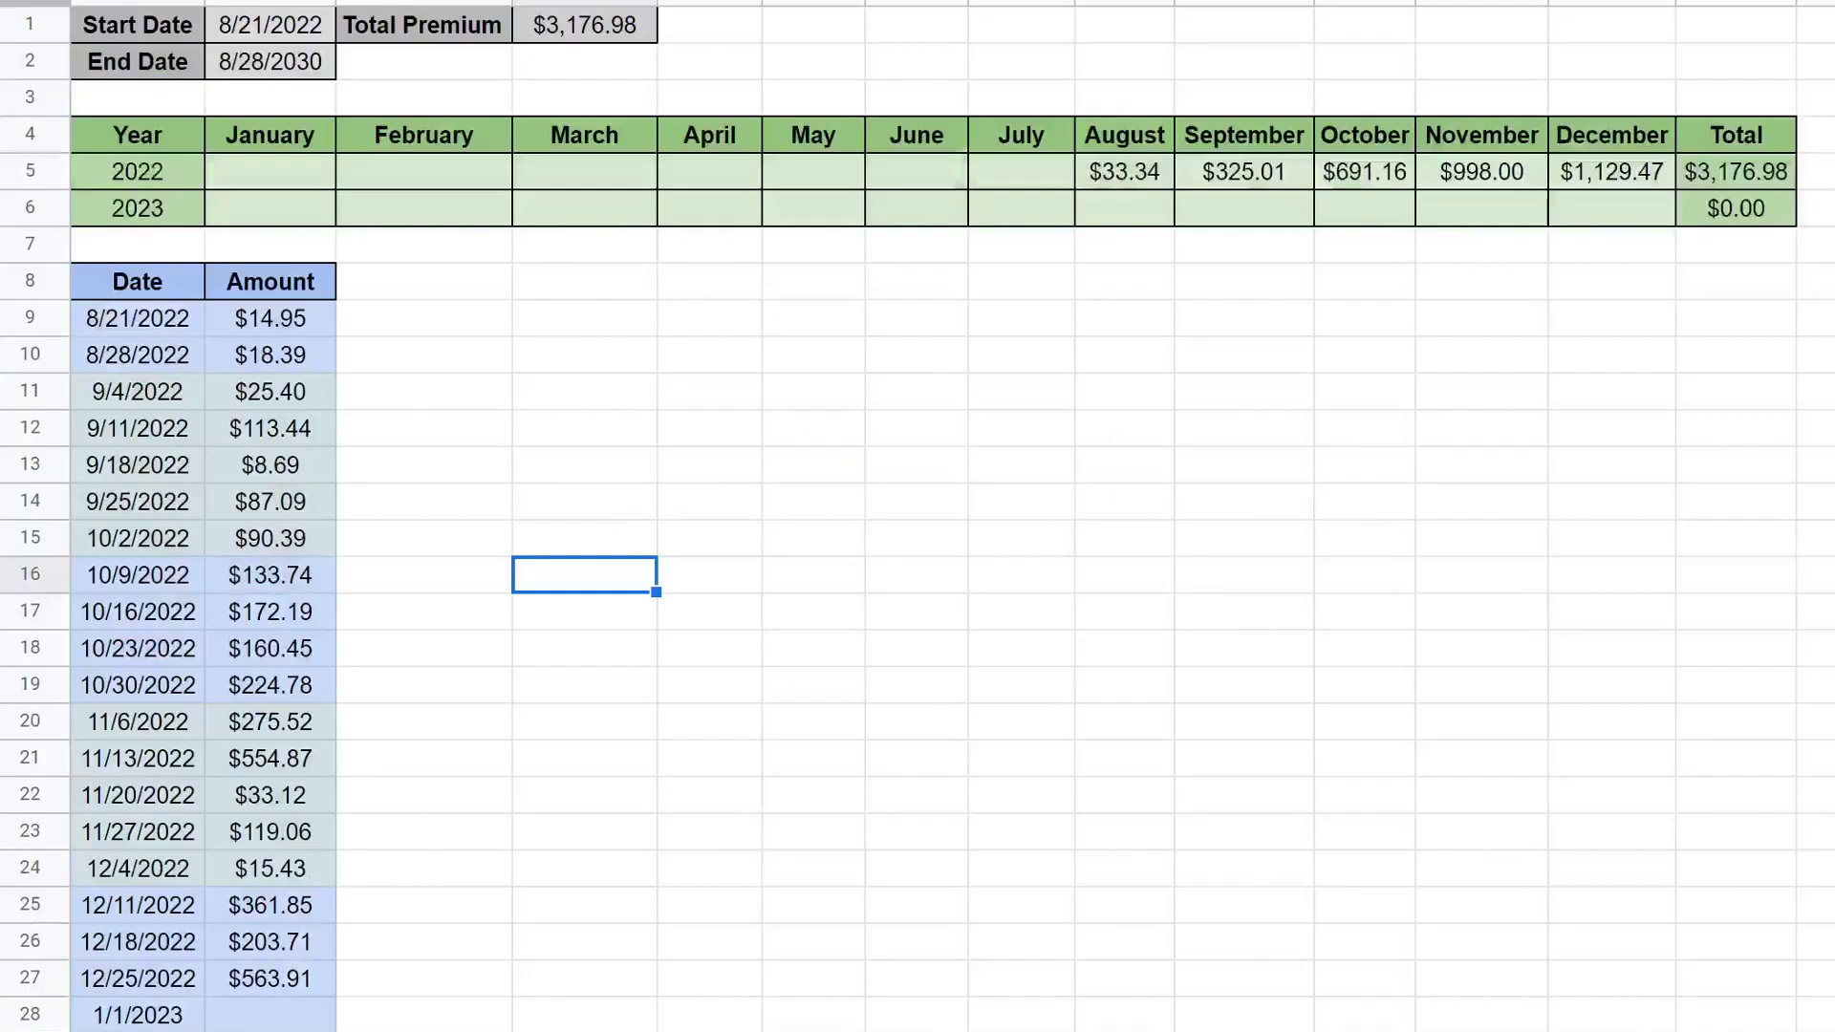
Review the option premium tracker, checking the 12/25/2022 weekly amount, the December and November 2022 totals and the yearly total.
{"action": "left_click", "coordinate": [225, 984]}
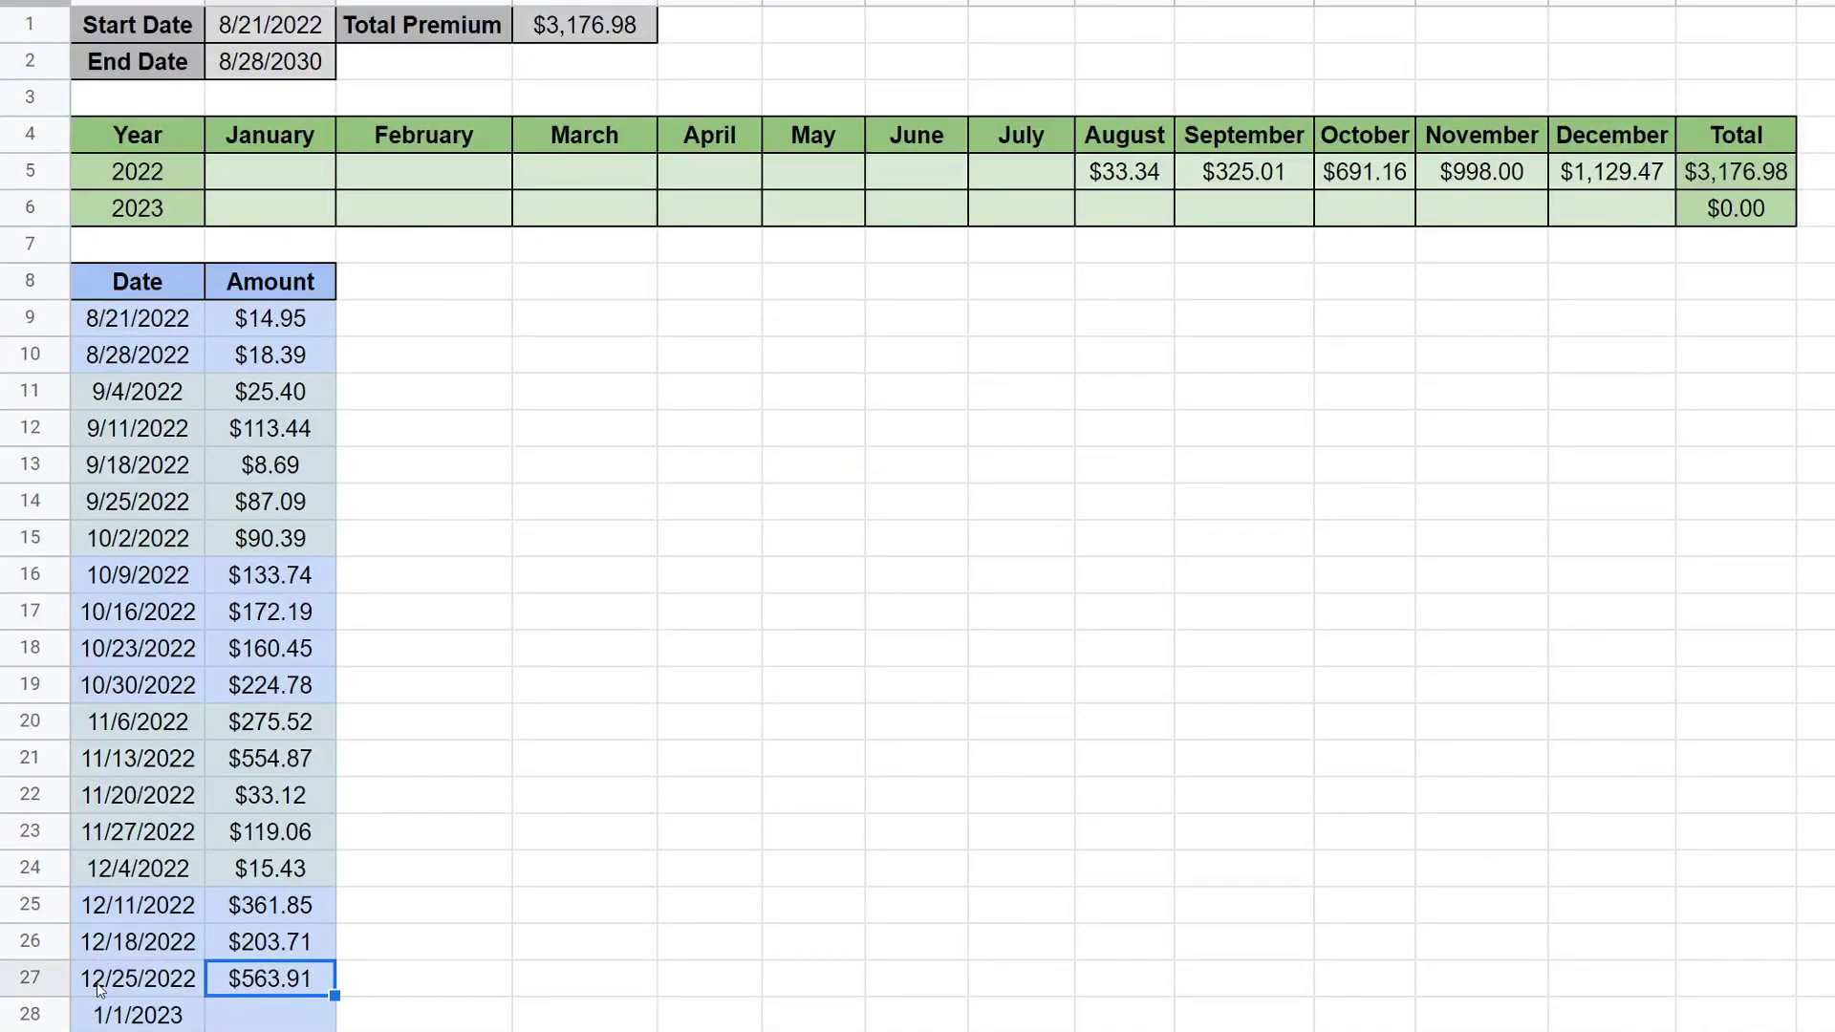
{"action": "left_click", "coordinate": [95, 982]}
{"action": "left_click", "coordinate": [290, 984]}
{"action": "left_click", "coordinate": [1613, 176]}
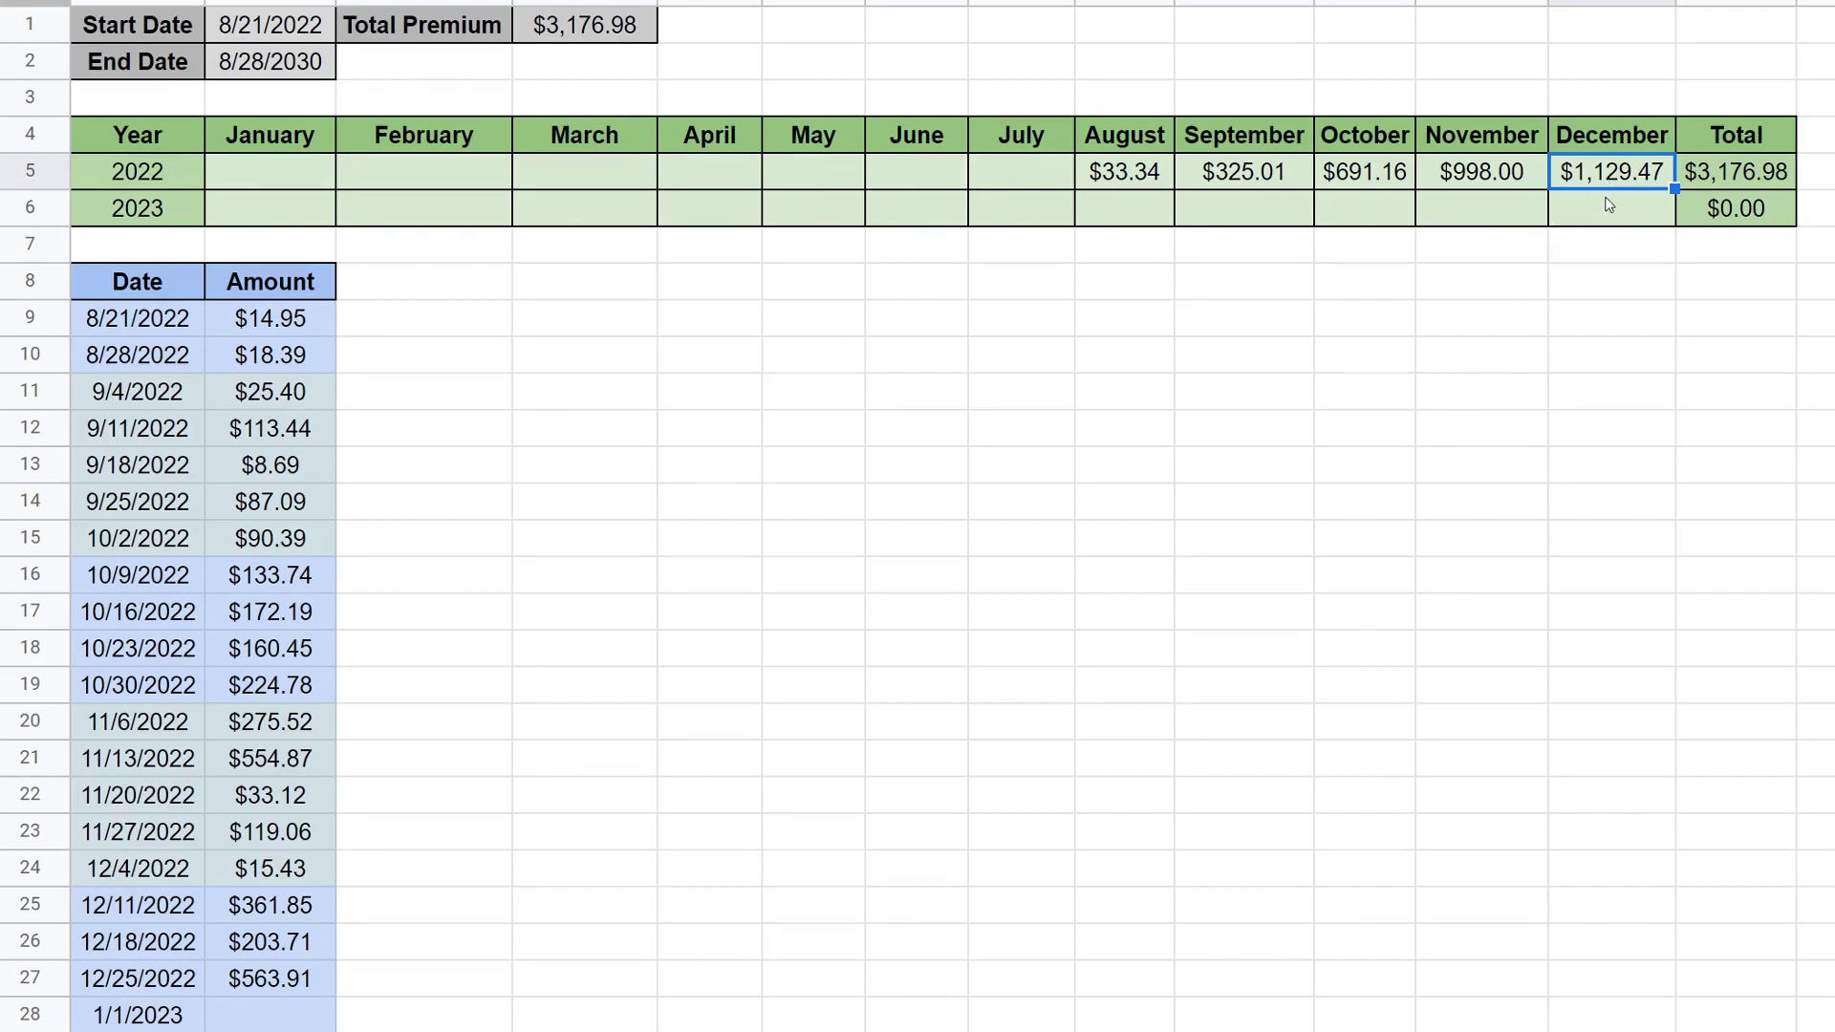
{"action": "left_click", "coordinate": [1477, 177]}
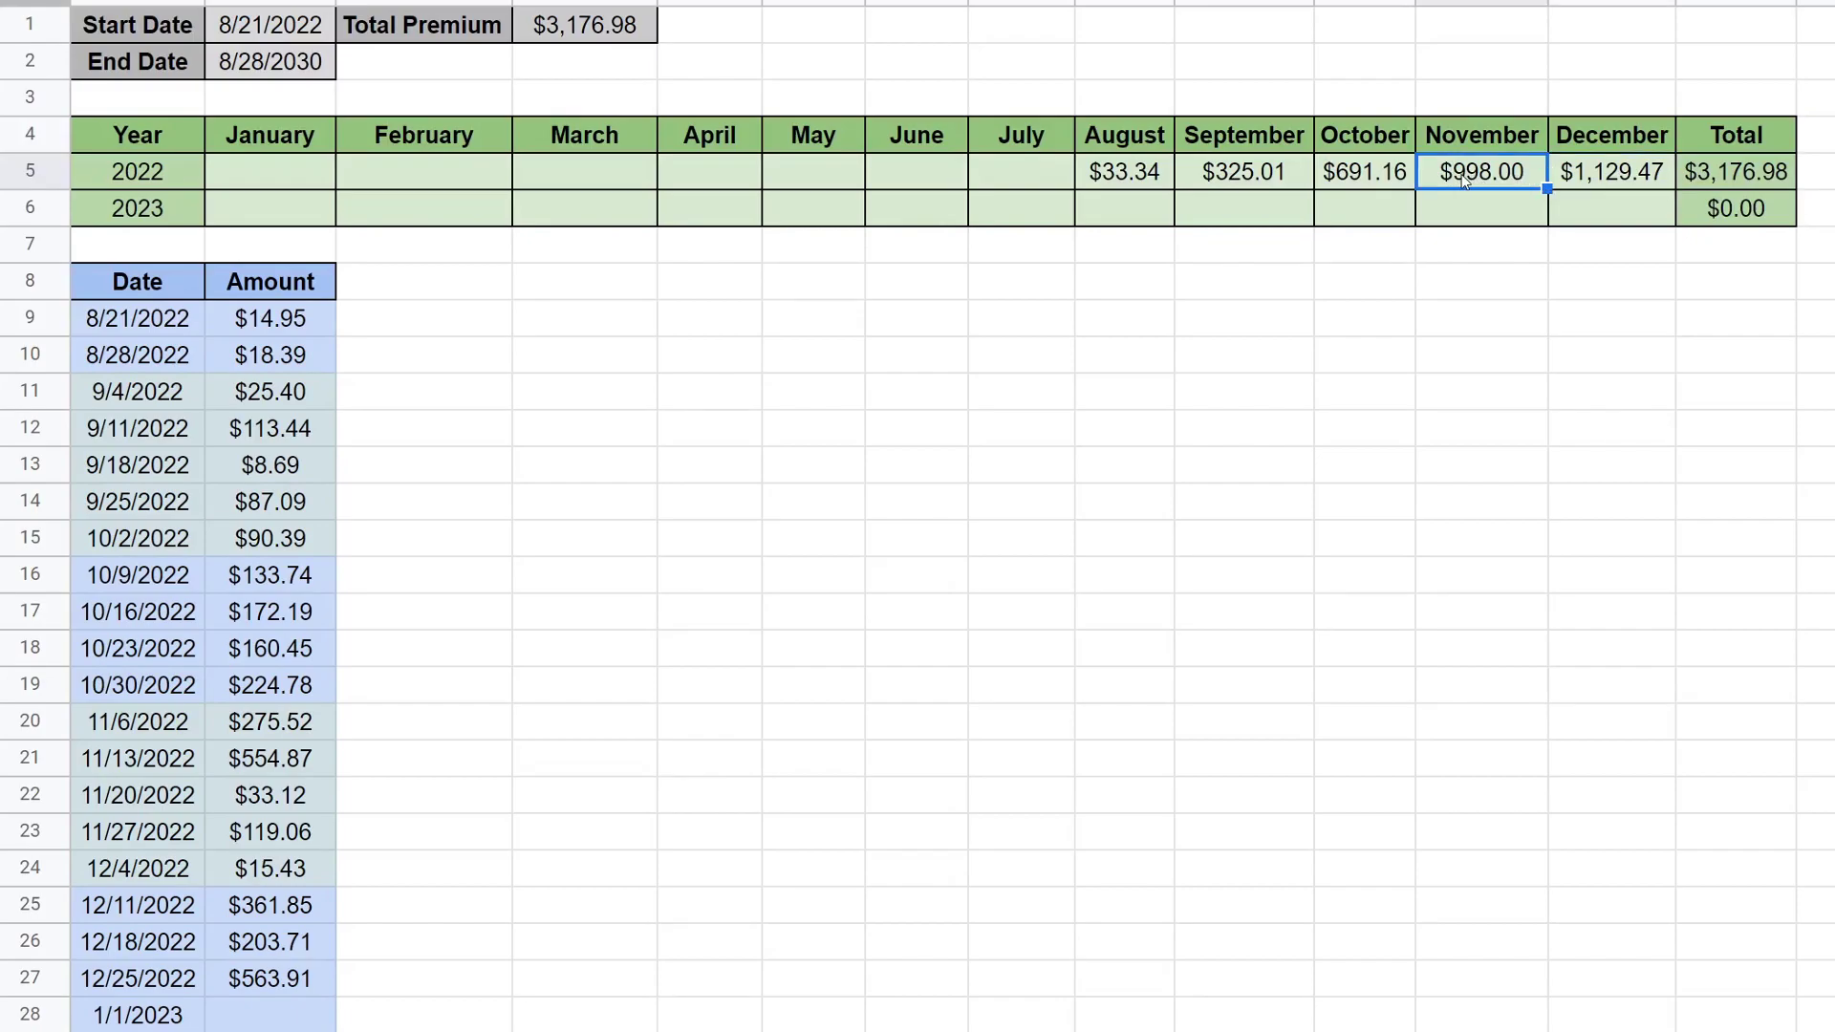
{"action": "left_click", "coordinate": [1760, 175]}
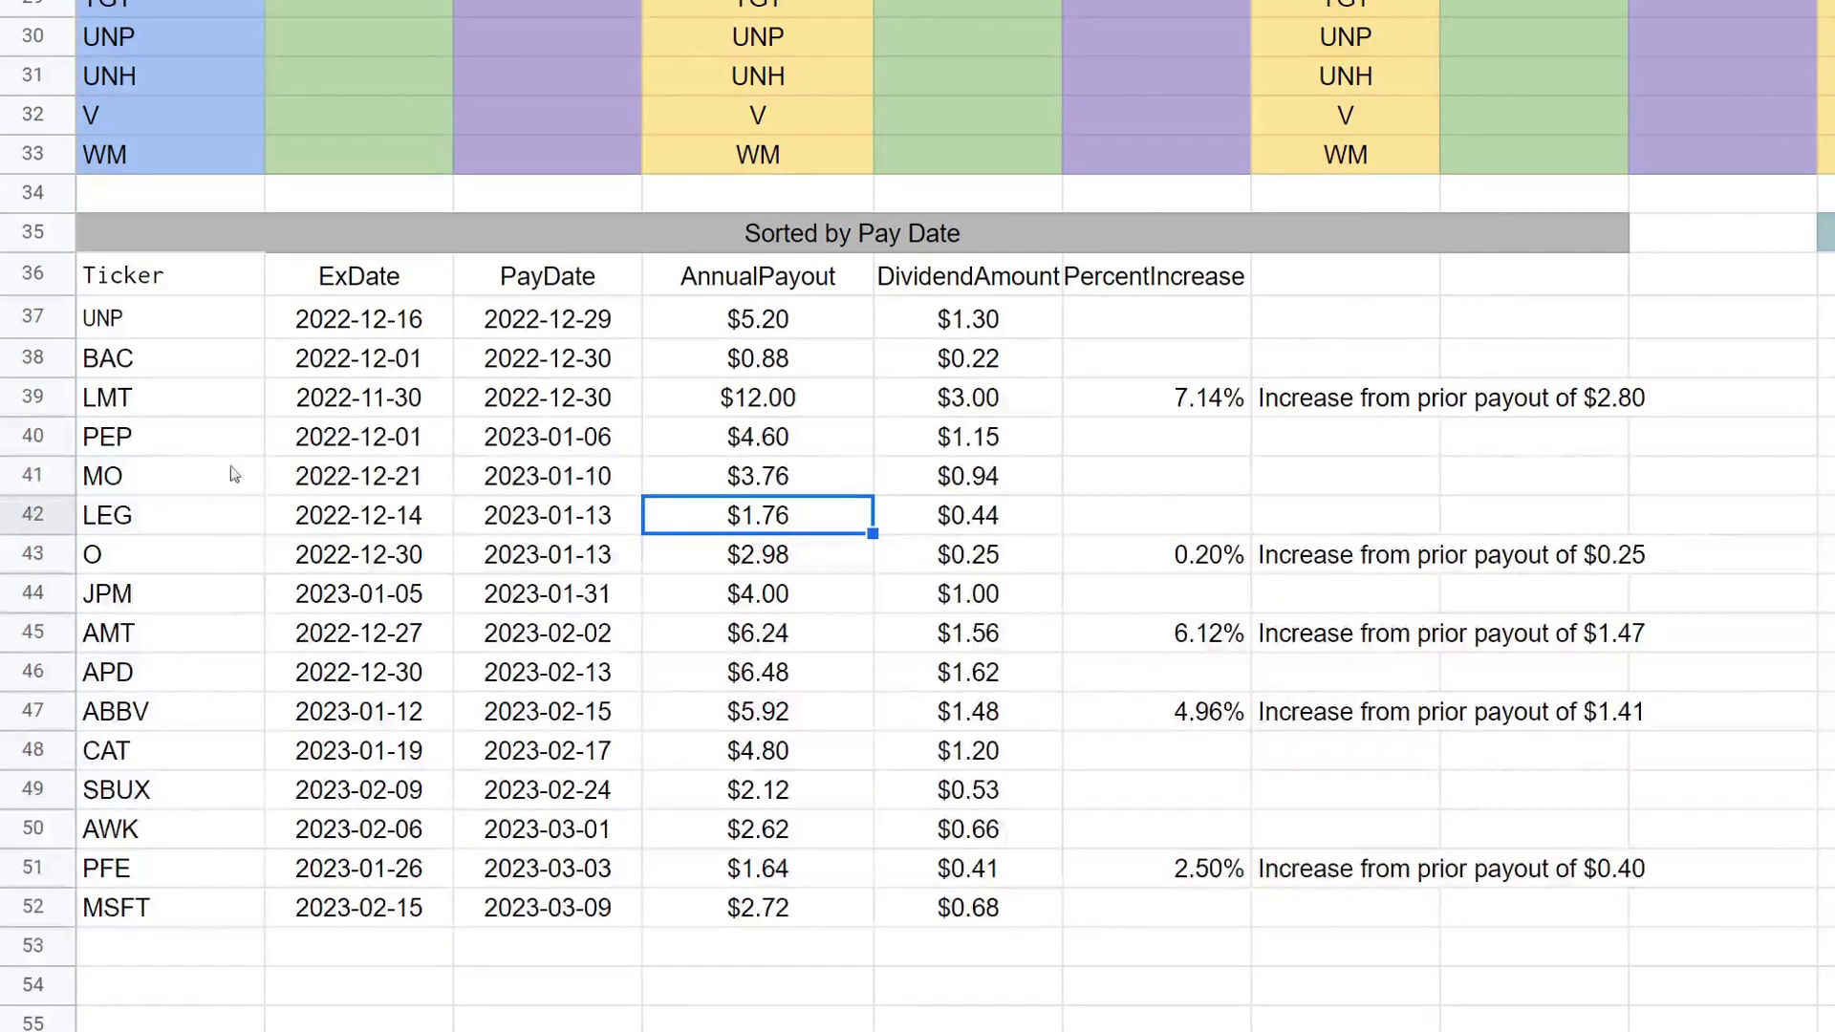
Get the latest dividends to refresh the payout list sorted by pay date.
{"action": "left_click_drag", "start_coordinate": [119, 335], "coordinate": [1057, 966]}
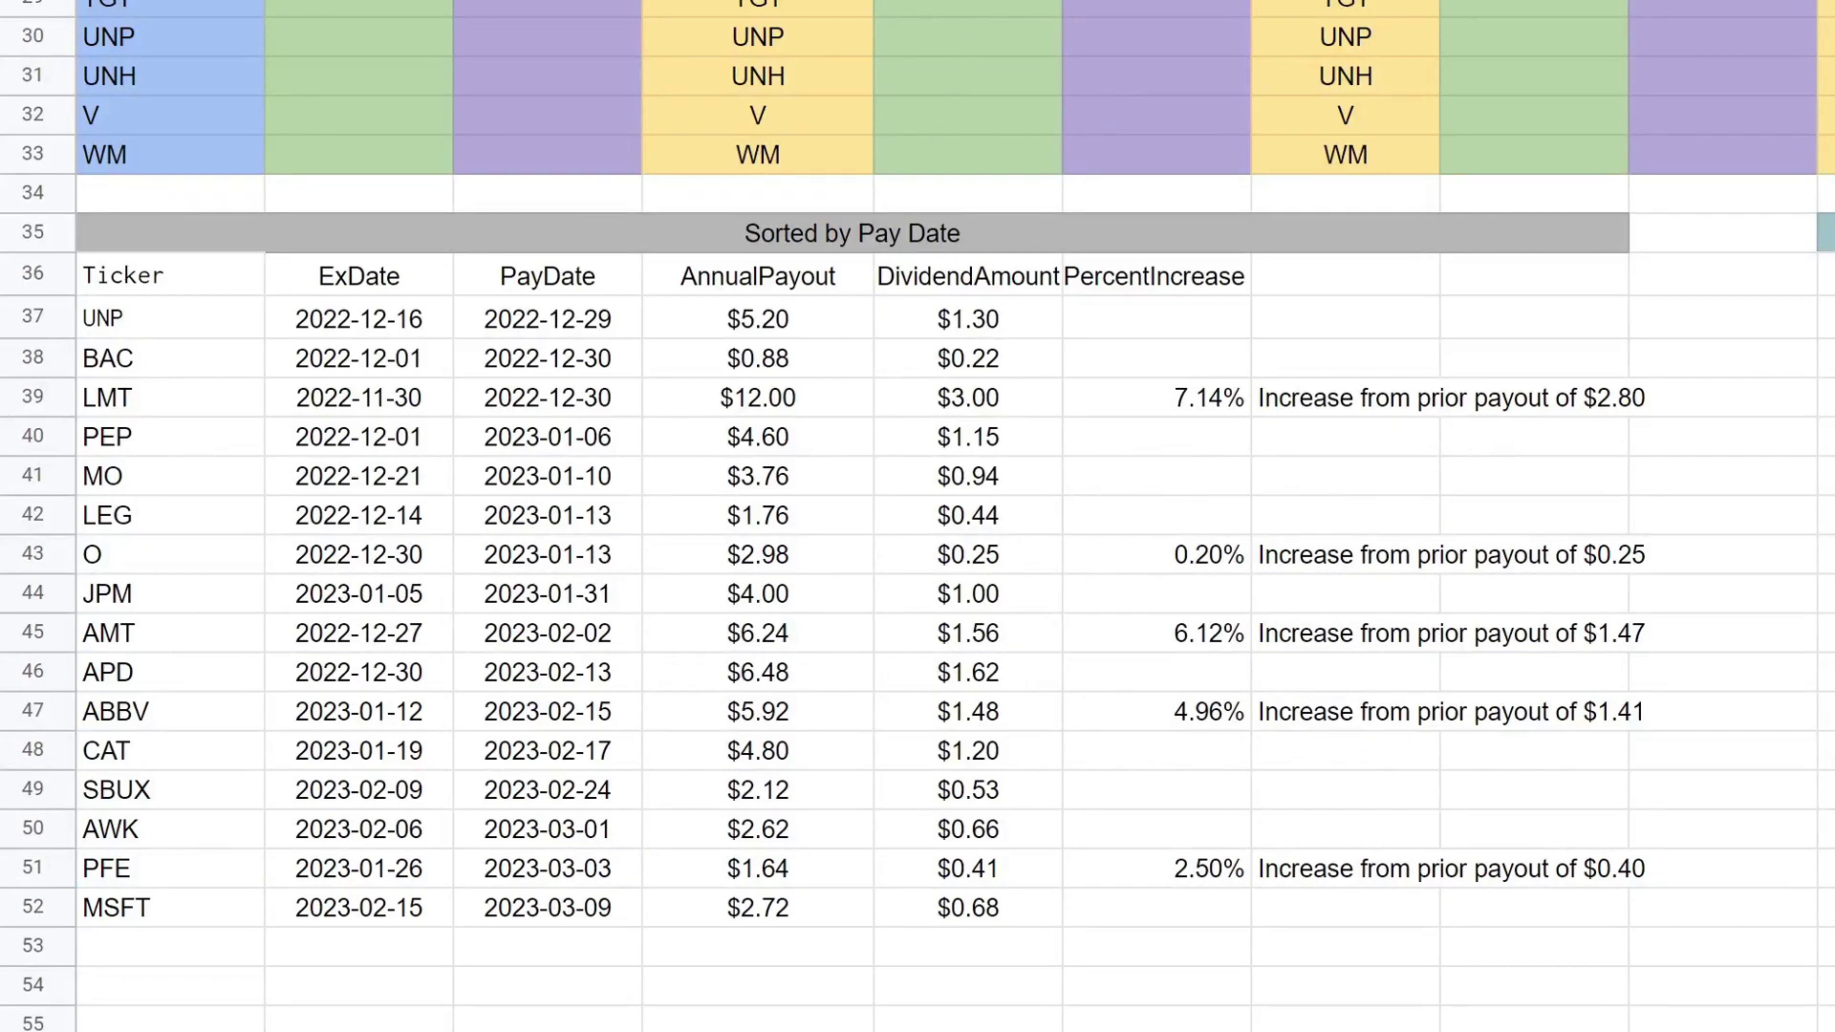
{"action": "left_click", "coordinate": [741, 65]}
{"action": "left_click", "coordinate": [778, 152]}
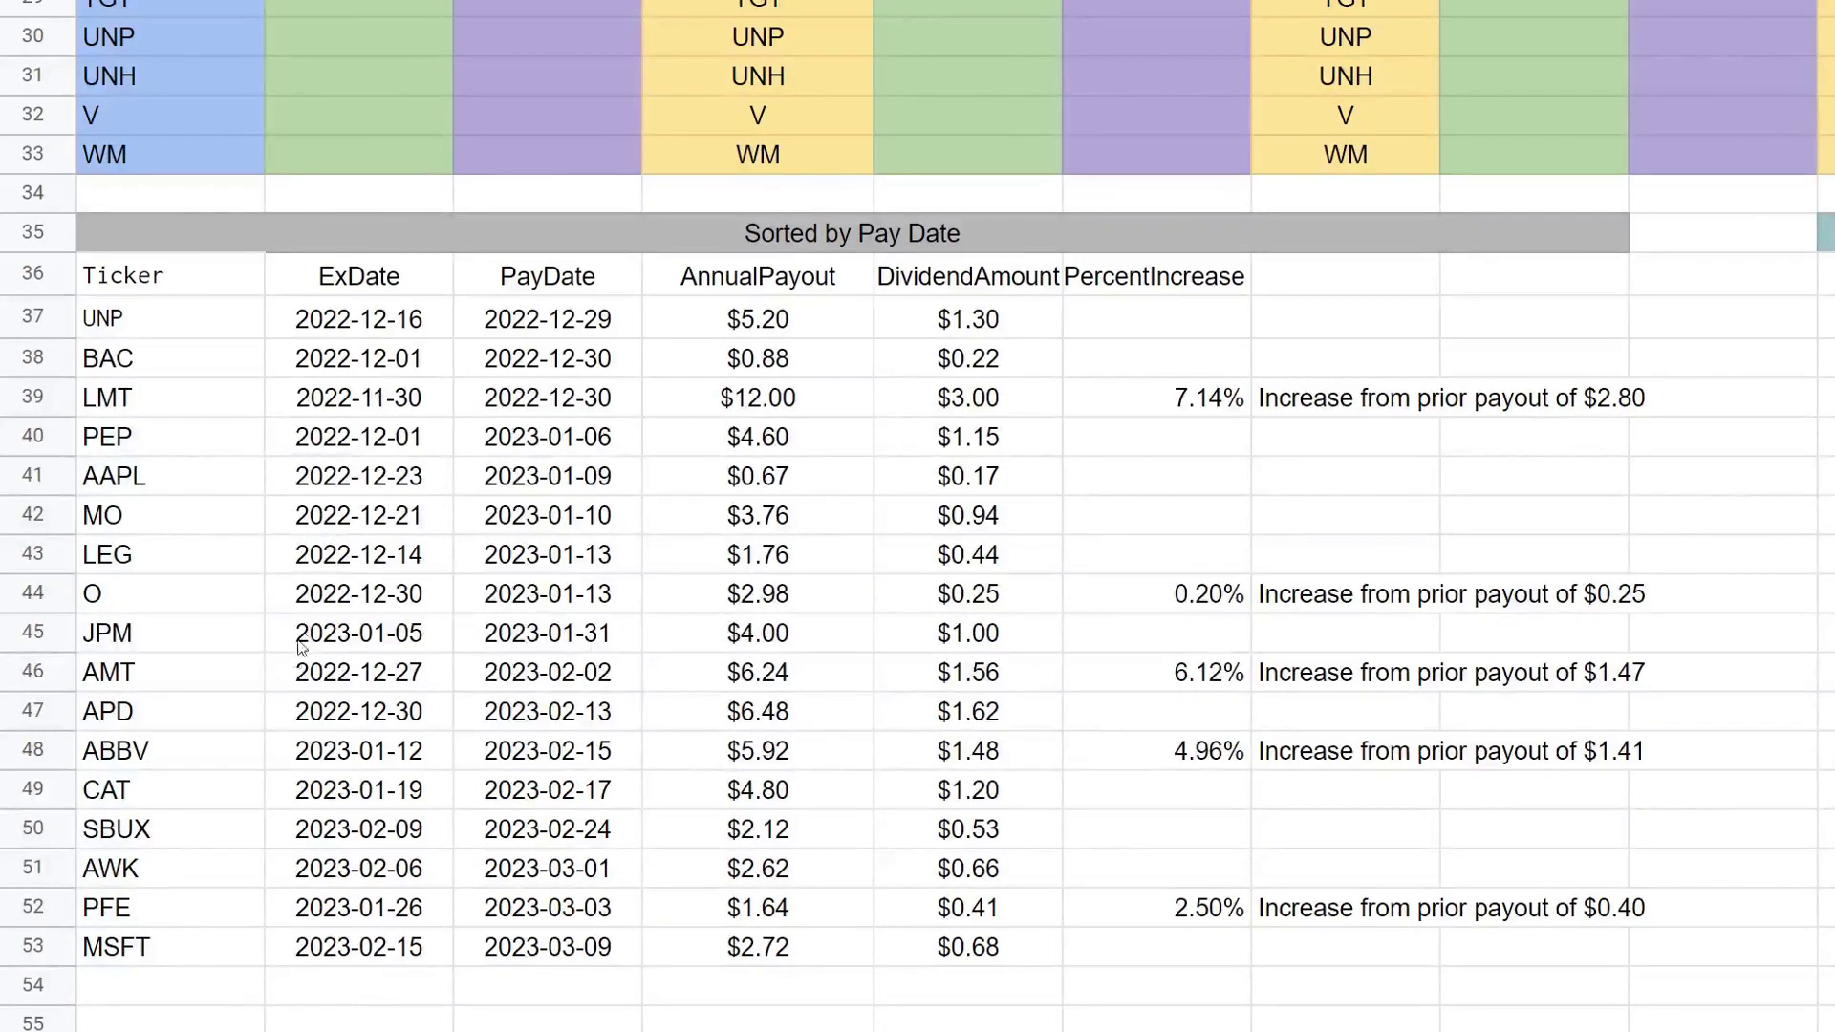
Examine the upcoming payouts sorted by pay date, highlighting the JPM row and the UNP, BAC and LMT December payouts.
{"action": "left_click_drag", "start_coordinate": [123, 629], "coordinate": [1013, 635]}
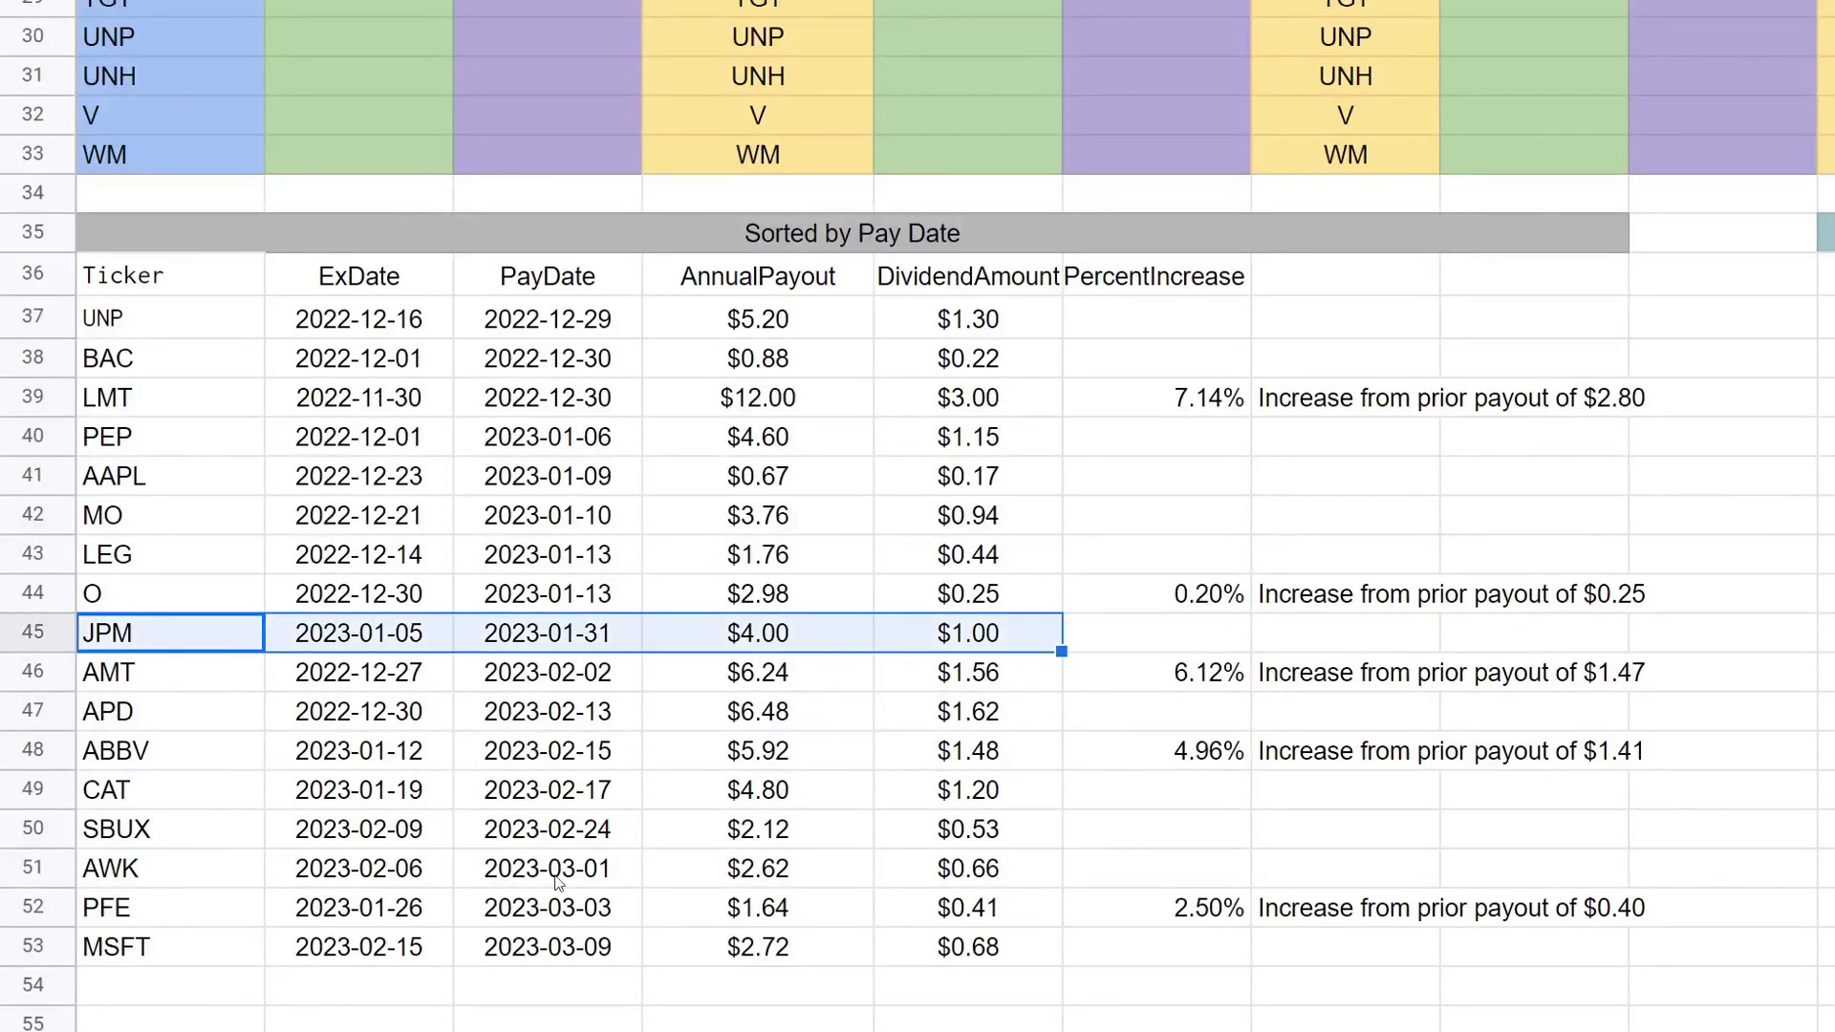
{"action": "left_click", "coordinate": [523, 872]}
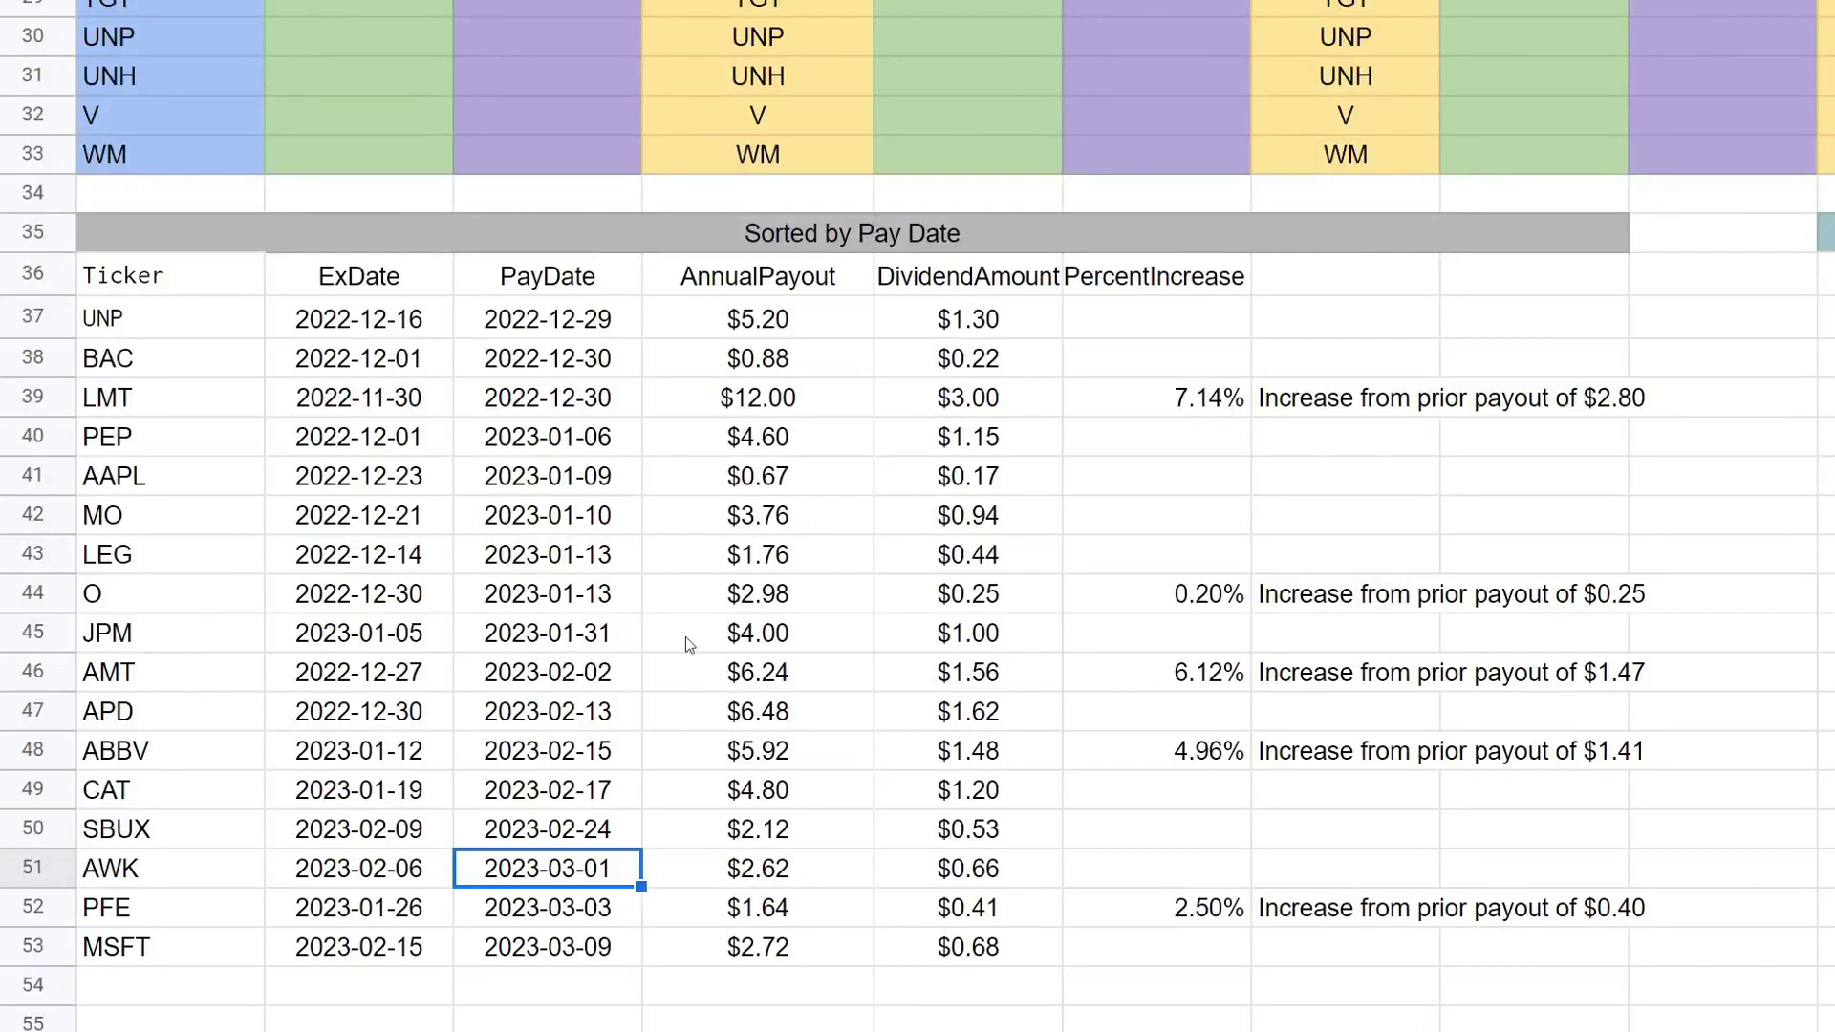
{"action": "left_click", "coordinate": [659, 526]}
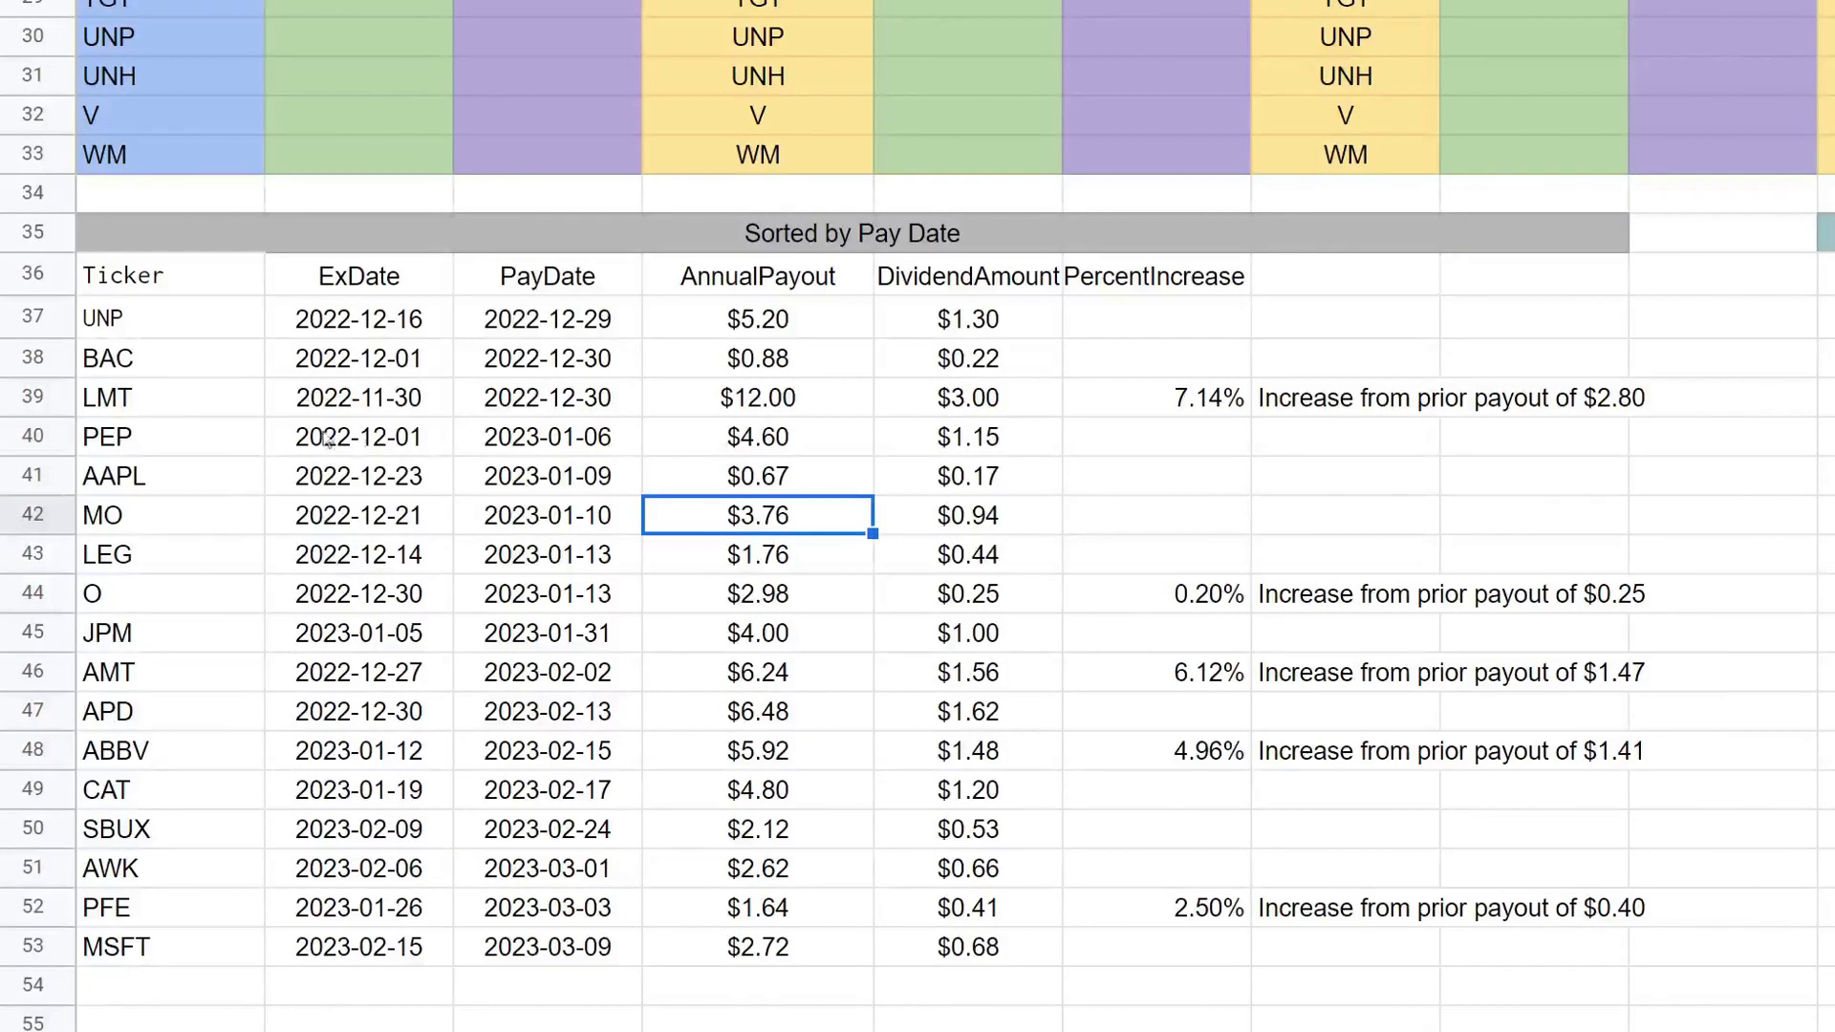
{"action": "left_click", "coordinate": [227, 334]}
{"action": "left_click_drag", "start_coordinate": [602, 329], "coordinate": [1257, 414]}
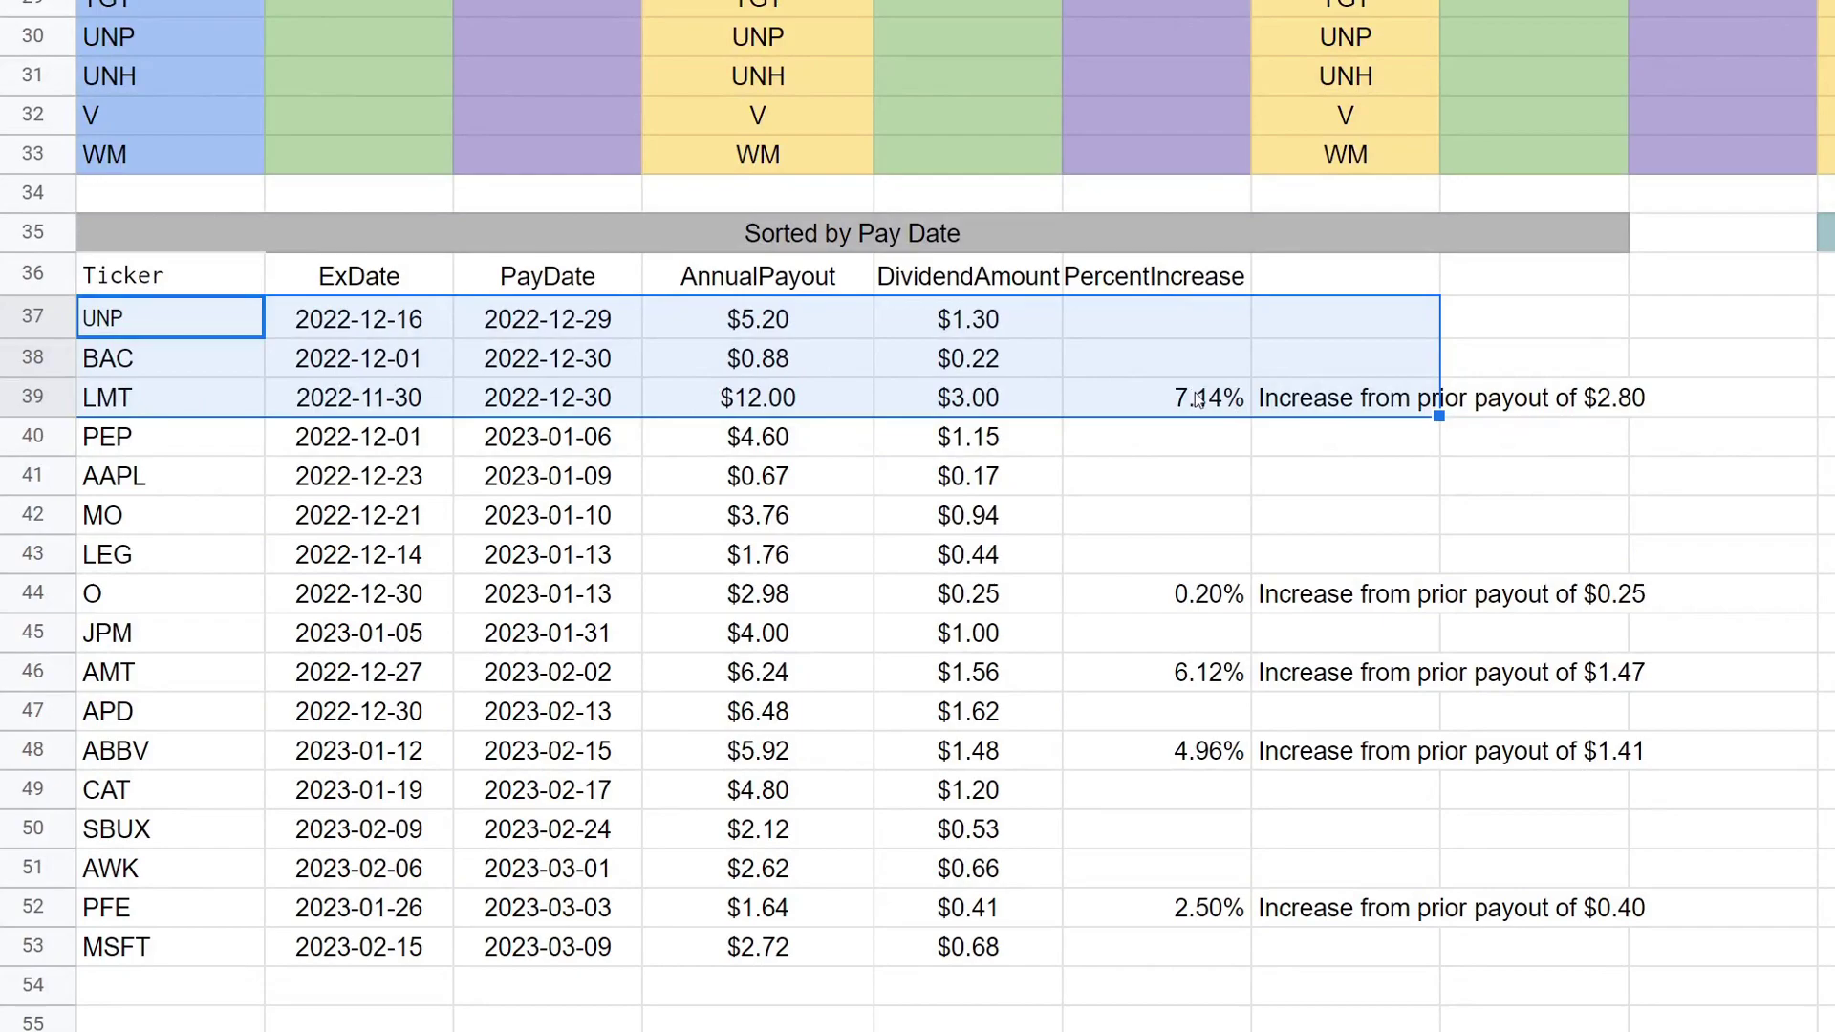
{"action": "left_click", "coordinate": [1179, 449]}
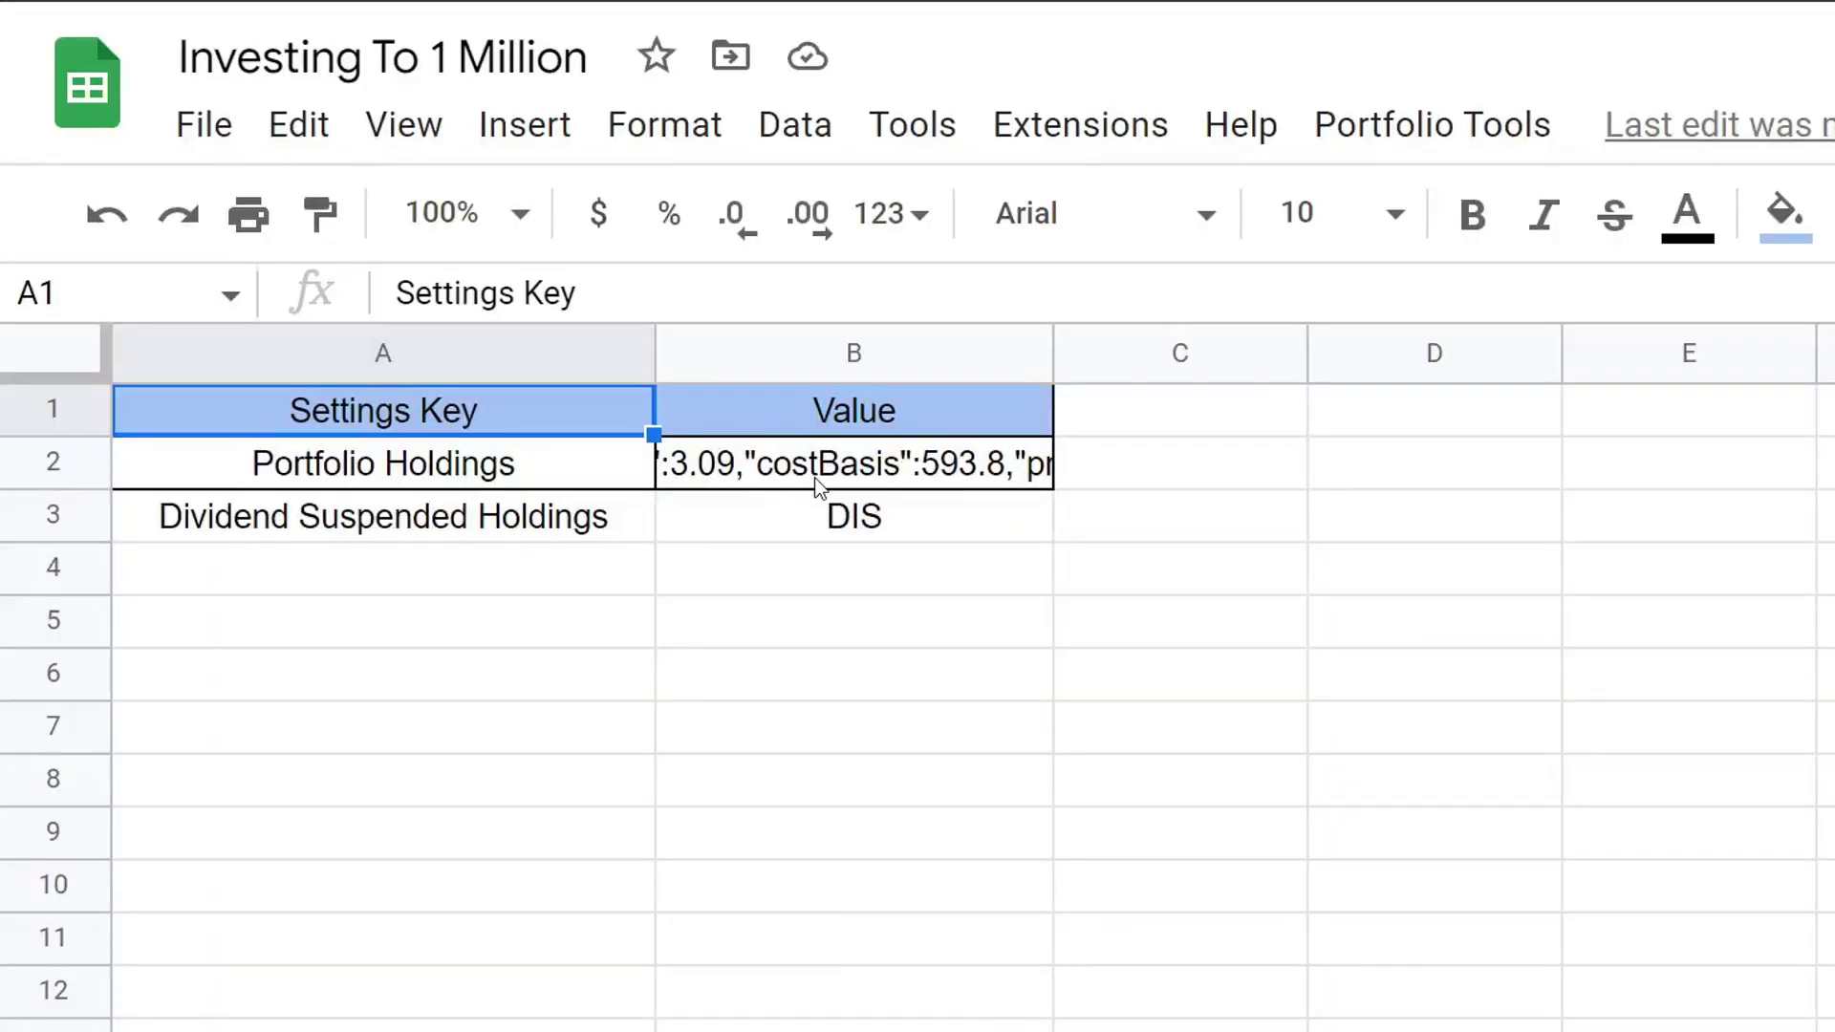
Clear the Portfolio Holdings value in the settings sheet and copy the current holdings from the Charles Schwab holdings page.
{"action": "left_click", "coordinate": [819, 478]}
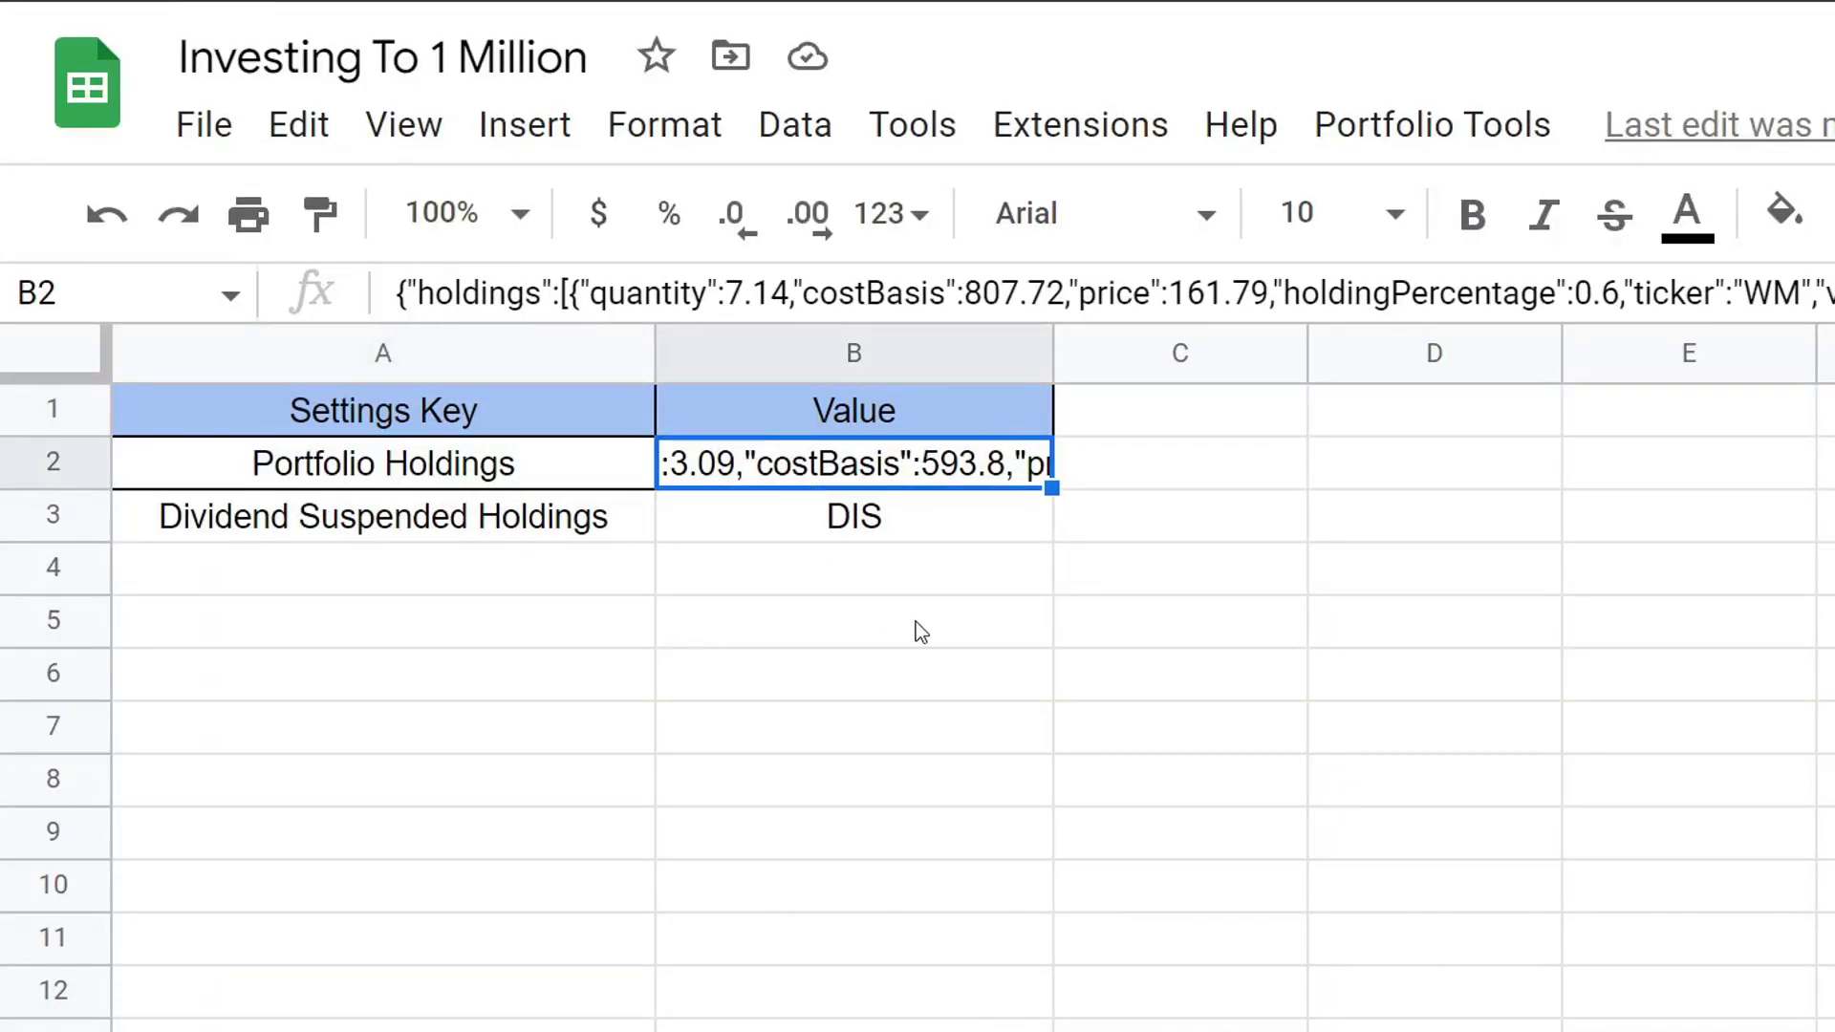
{"action": "key", "text": "Delete"}
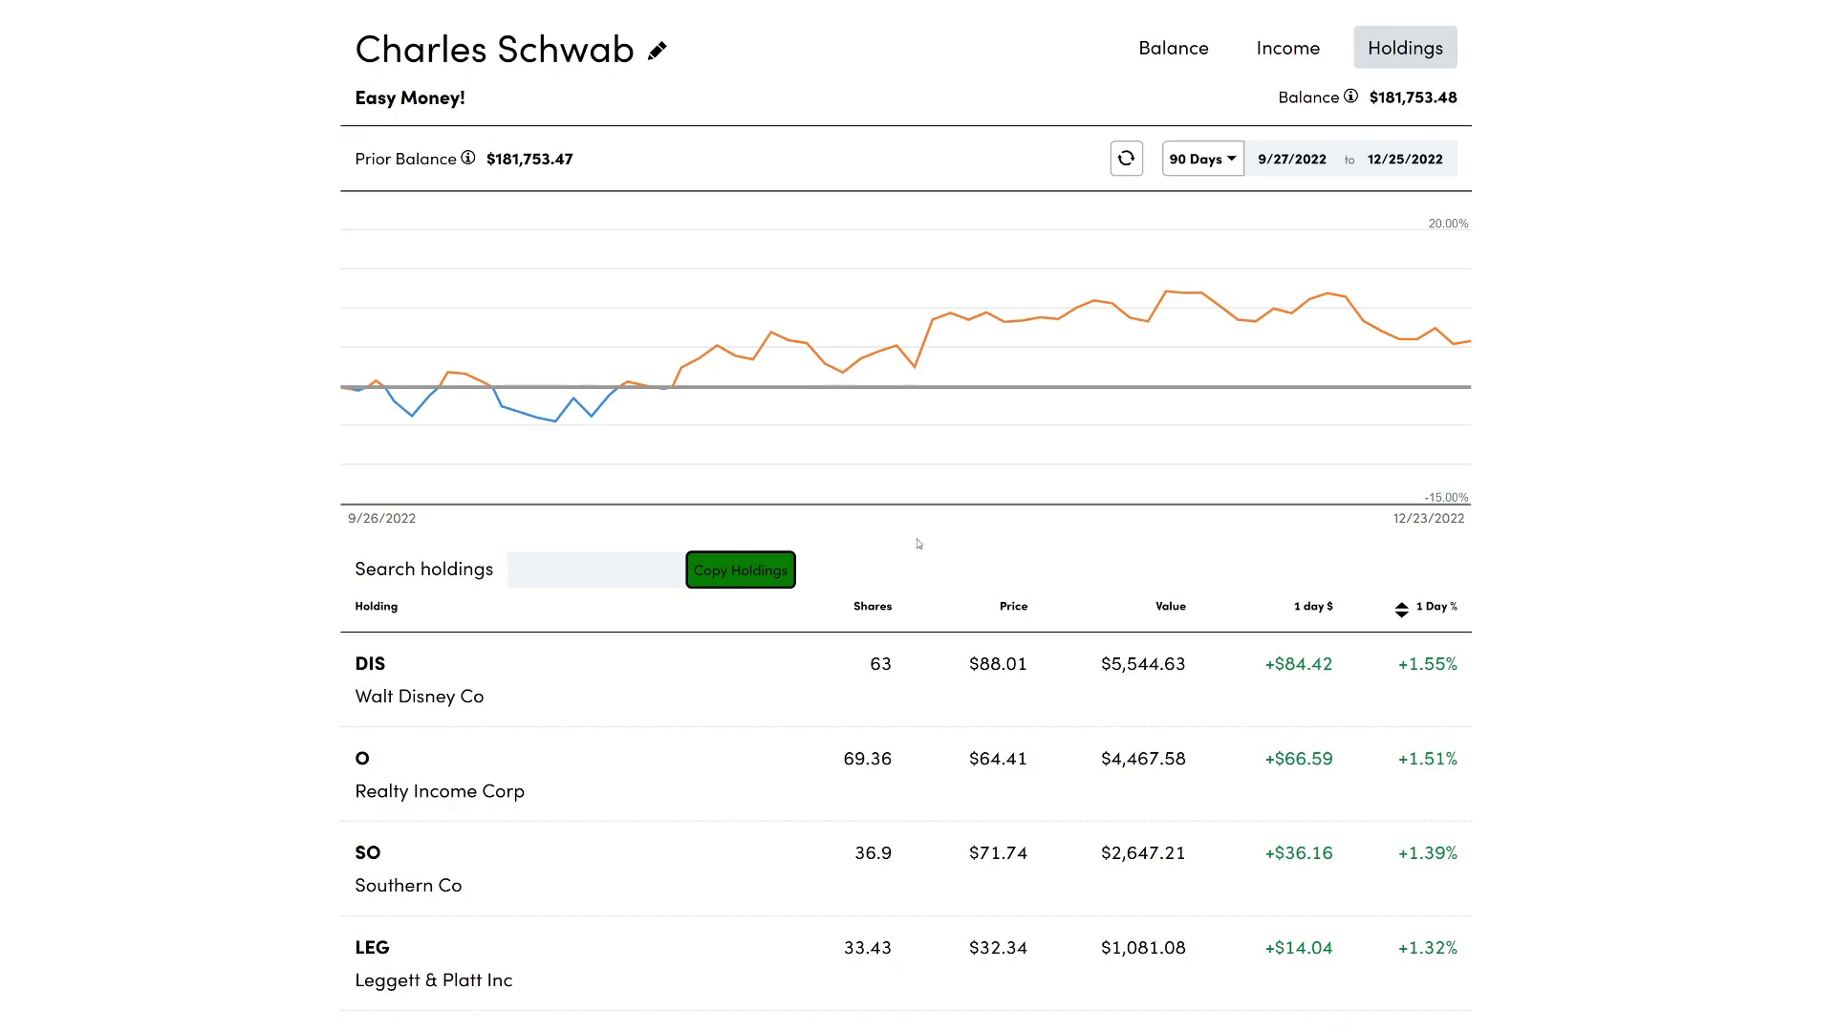
{"action": "left_click", "coordinate": [721, 571]}
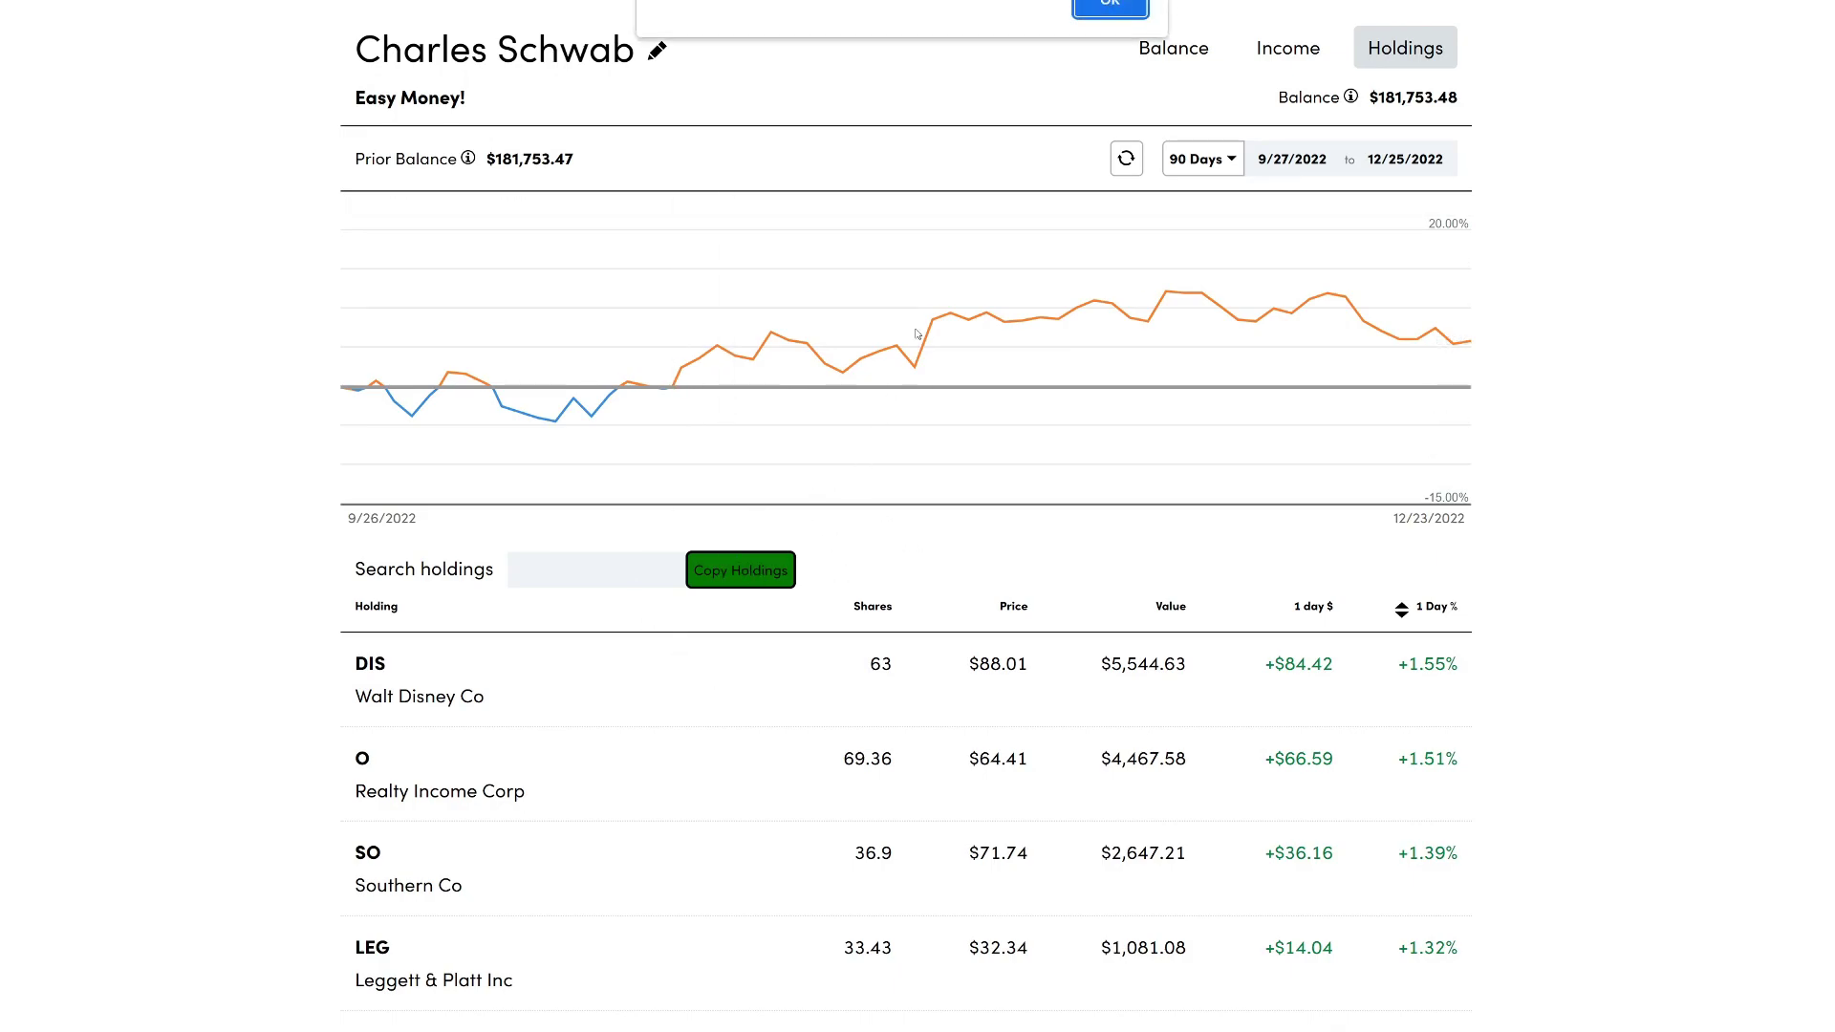
{"action": "left_click", "coordinate": [1110, 8]}
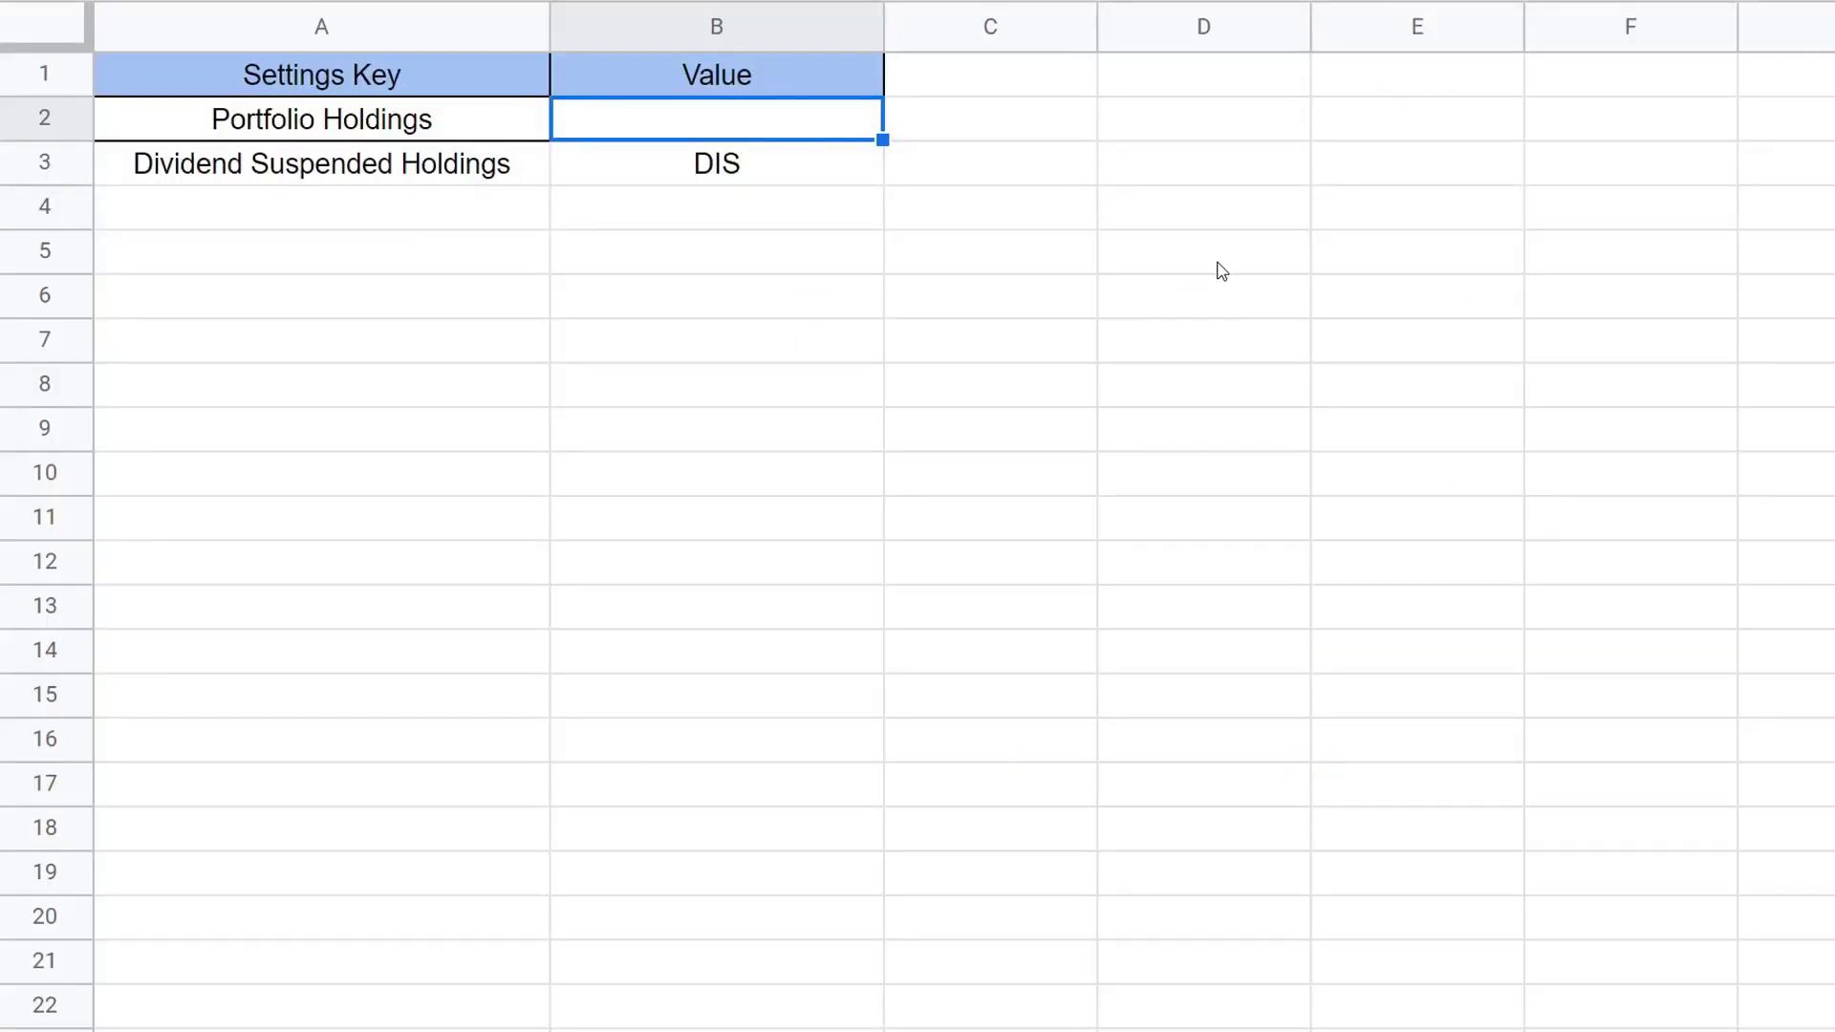
Paste the copied holdings as values only into the Portfolio Holdings setting in cell B2.
{"action": "right_click", "coordinate": [672, 119]}
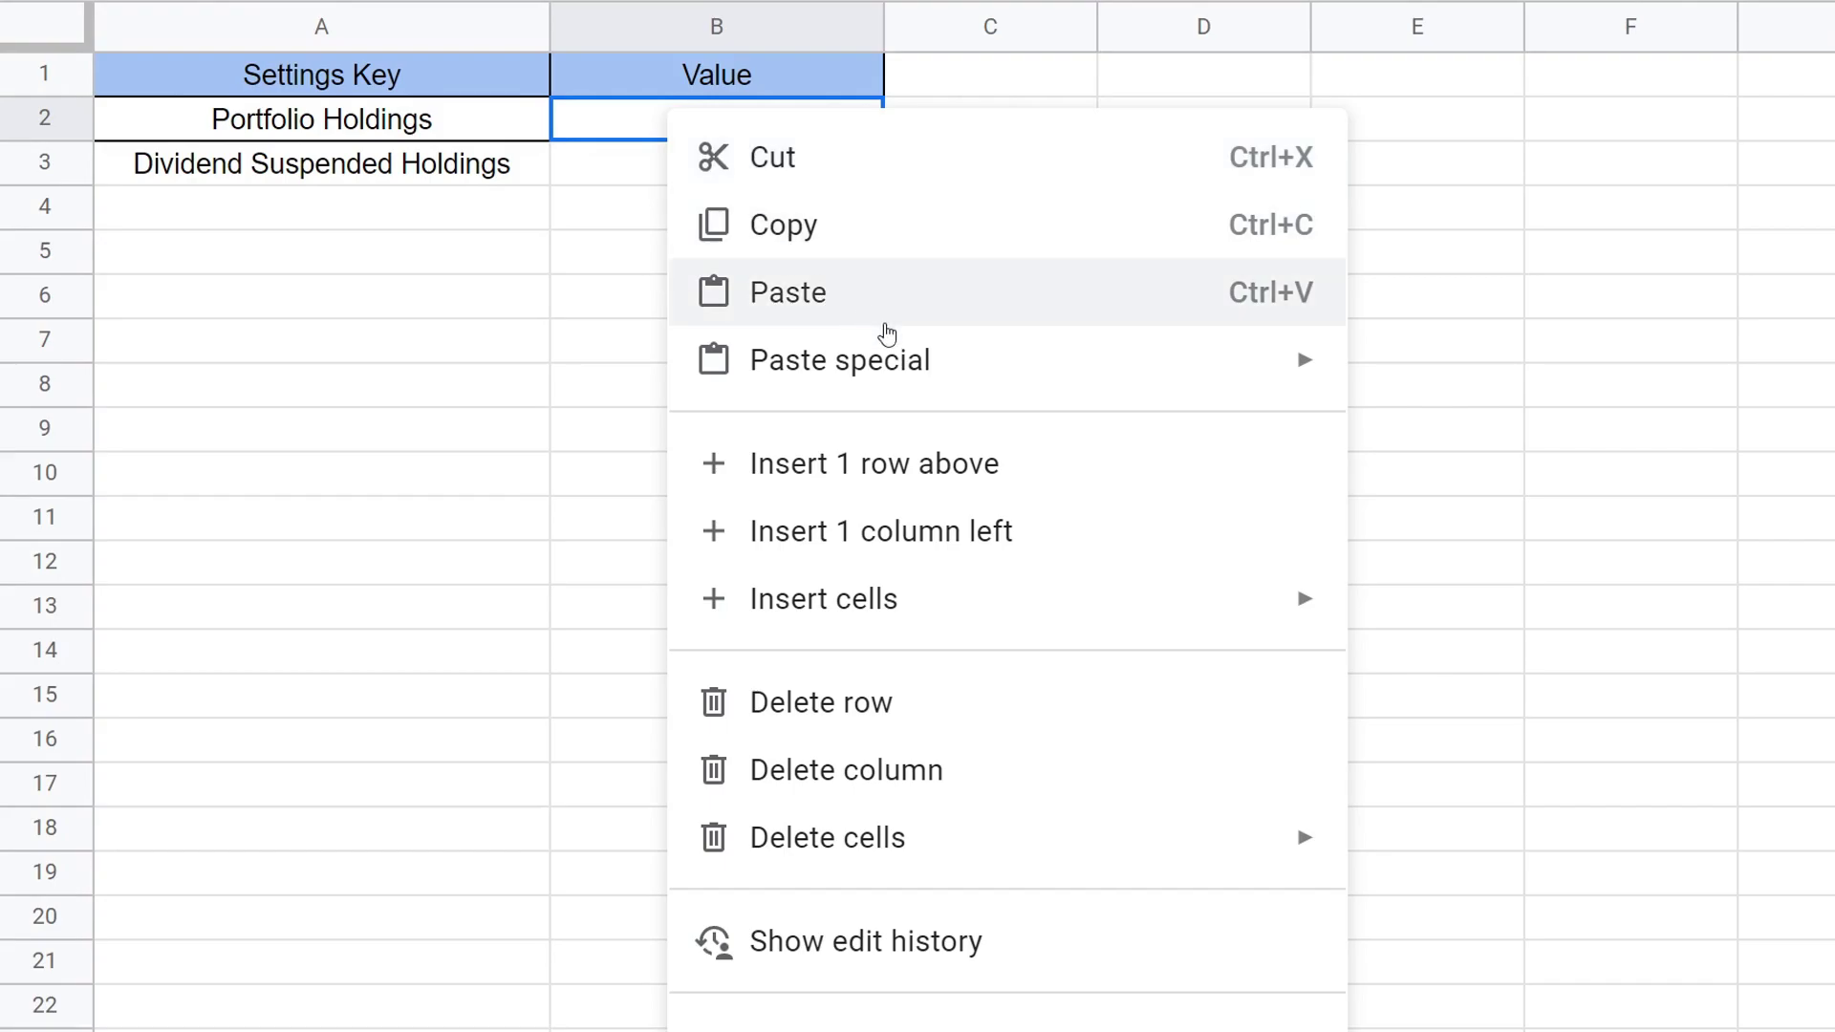
{"action": "mouse_move", "coordinate": [860, 360]}
{"action": "mouse_move", "coordinate": [1257, 369]}
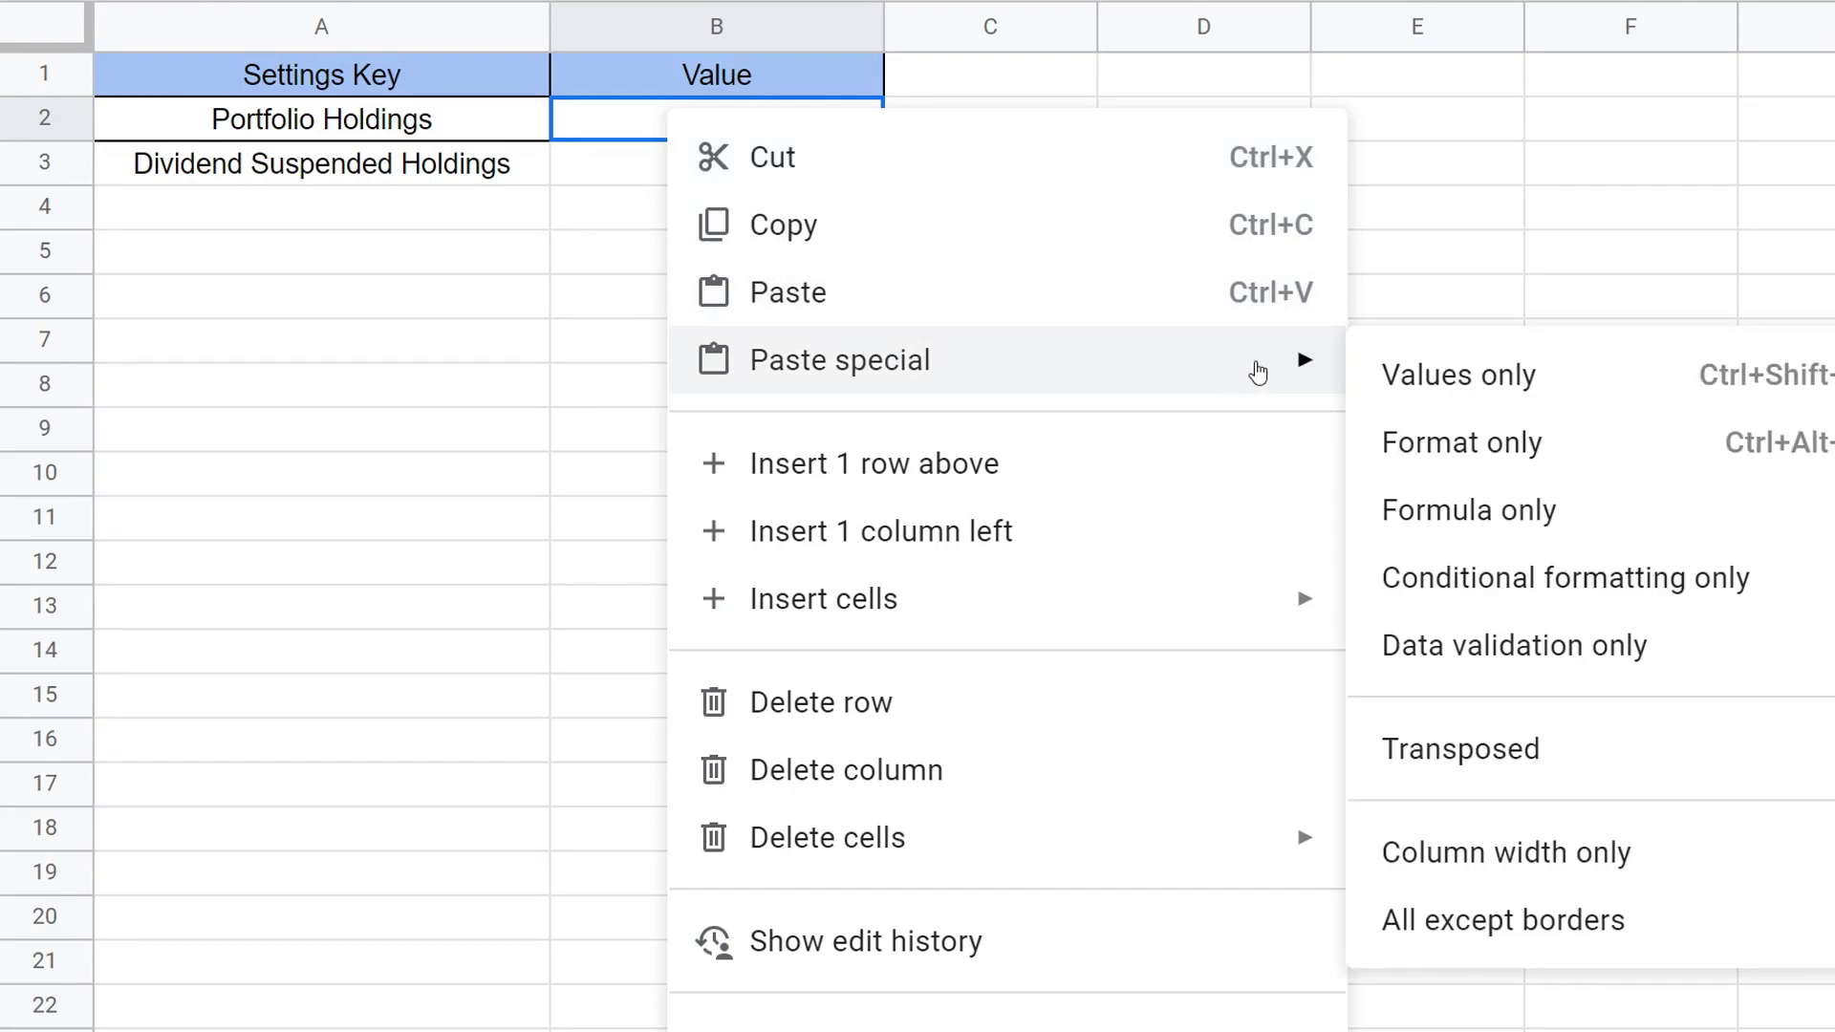
{"action": "left_click", "coordinate": [1449, 377]}
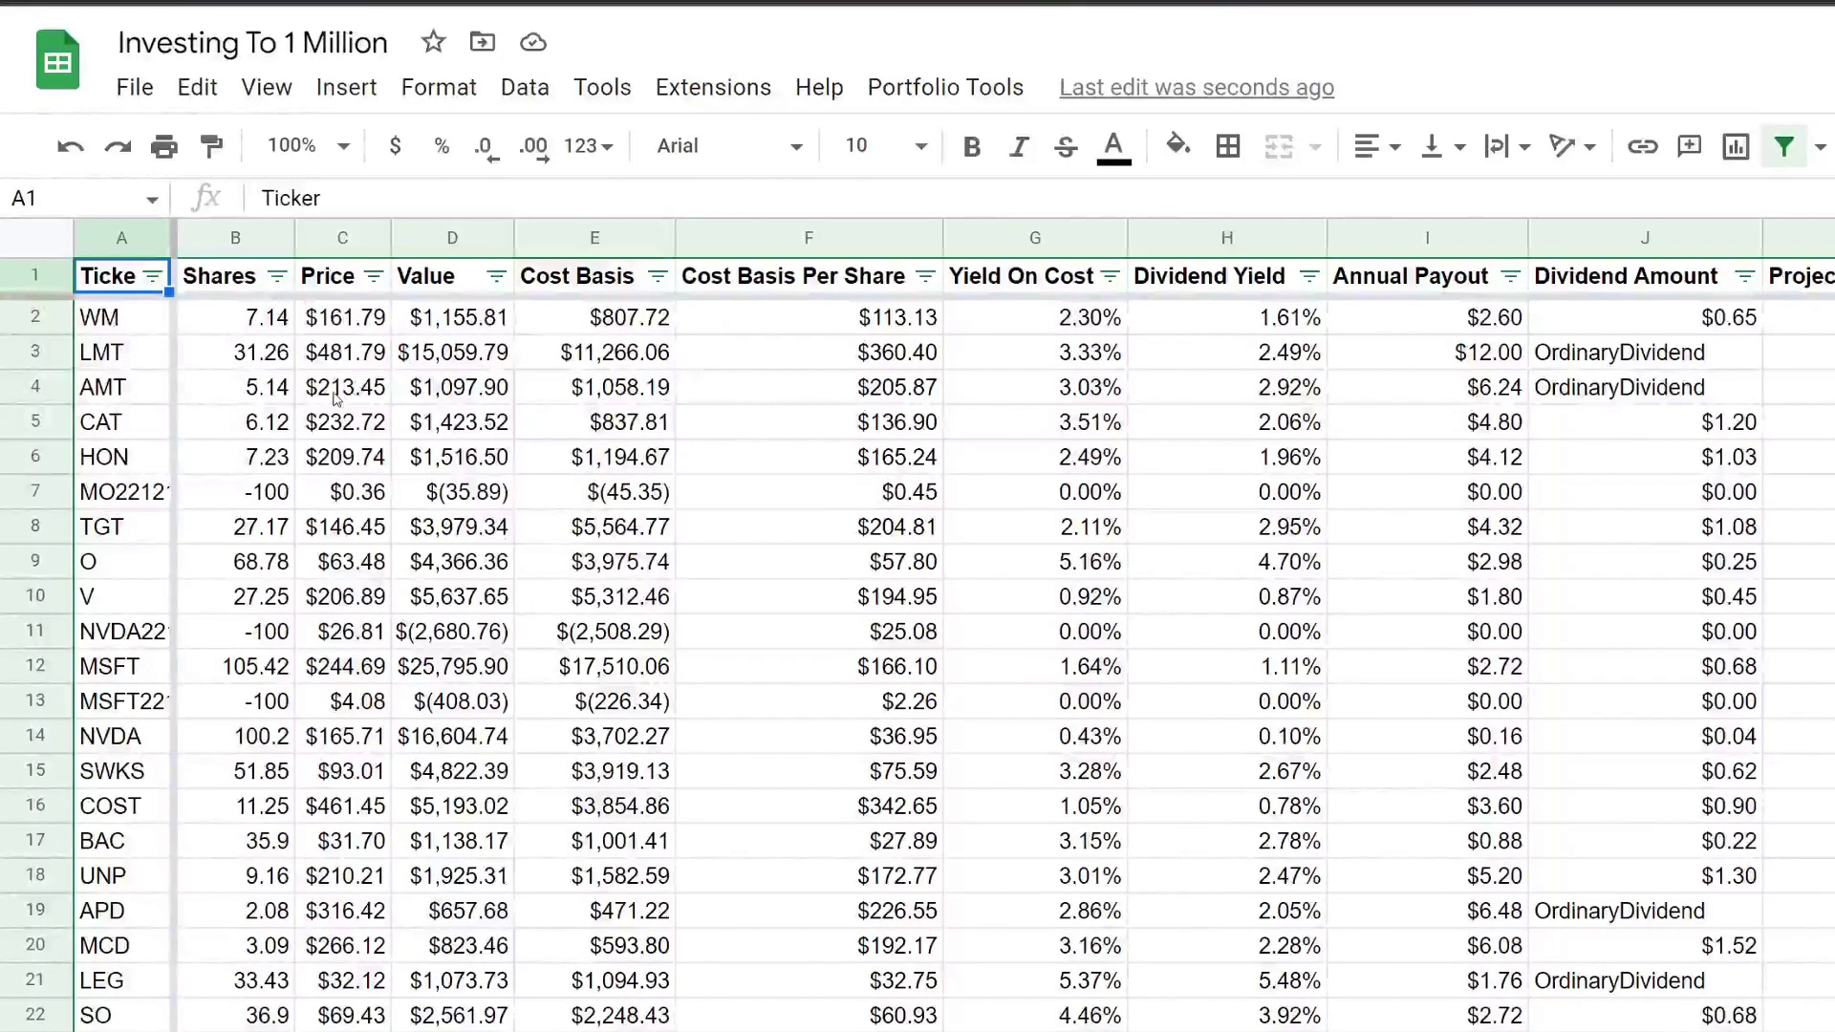
Run Update Portfolio Holdings from the portfolio tools and check the recalculated projected monthly dividend average.
{"action": "left_click", "coordinate": [931, 87]}
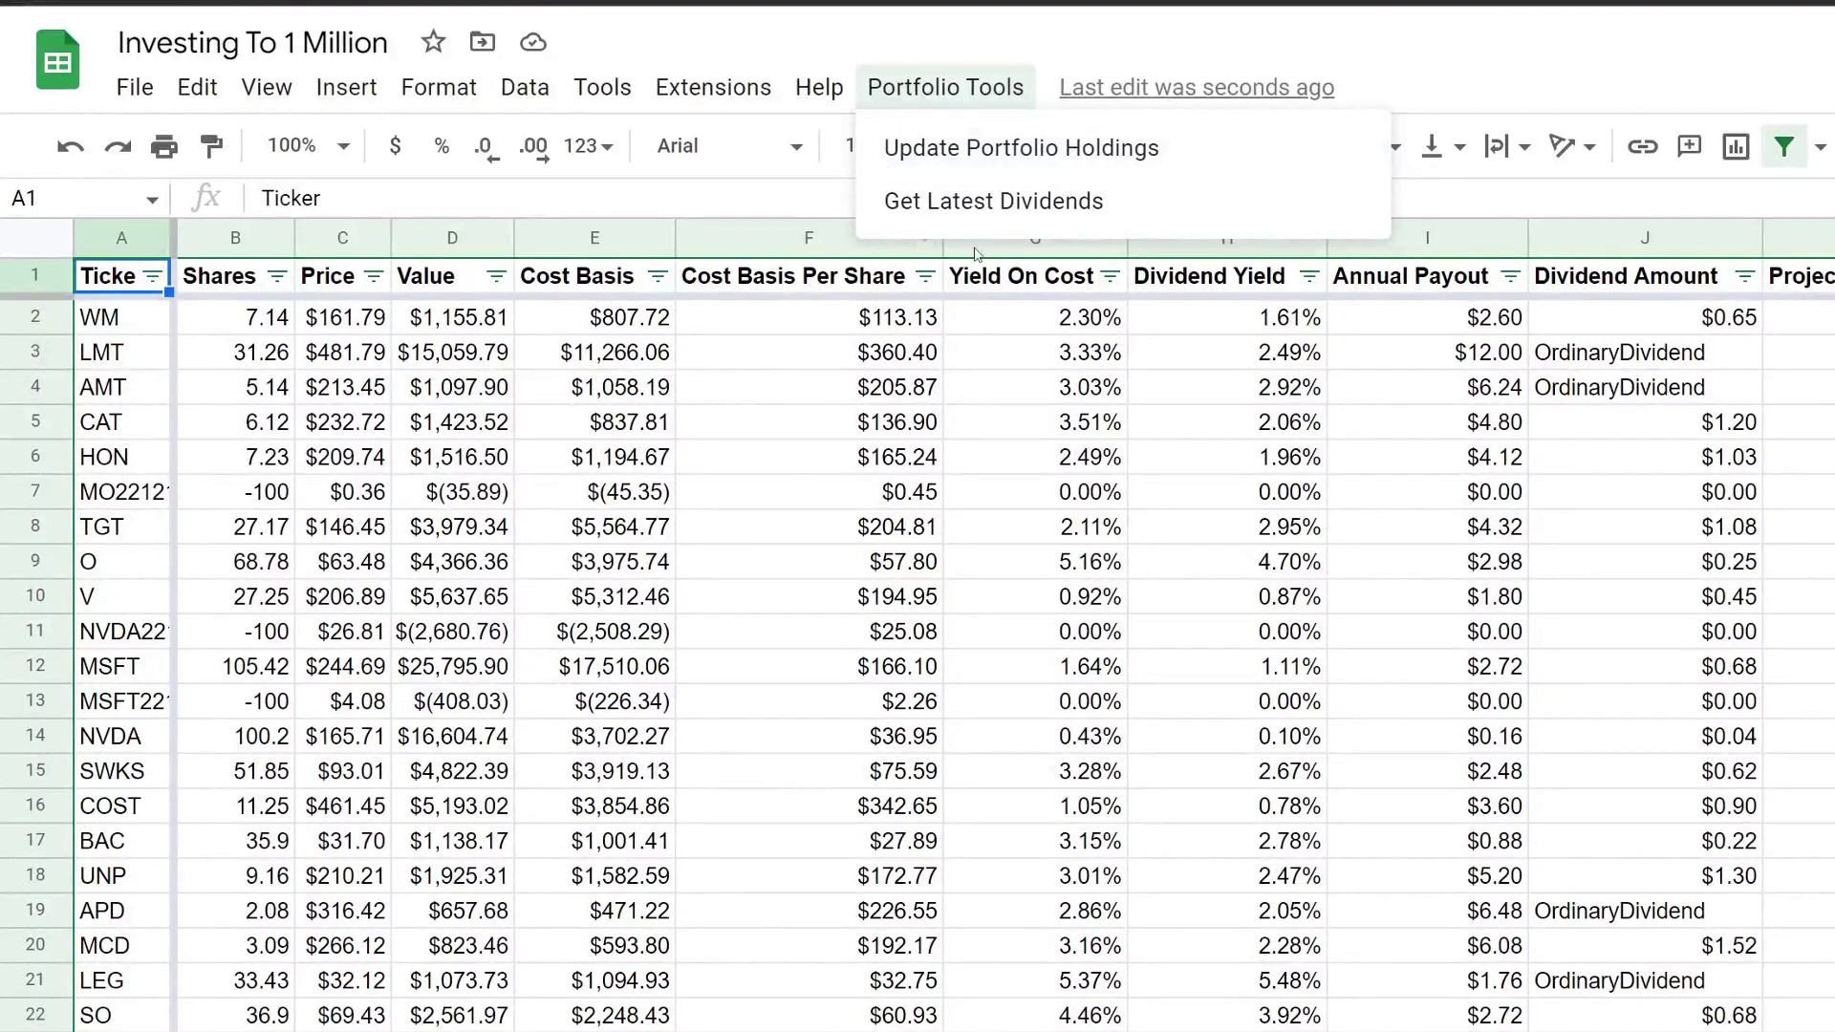
{"action": "left_click", "coordinate": [931, 145]}
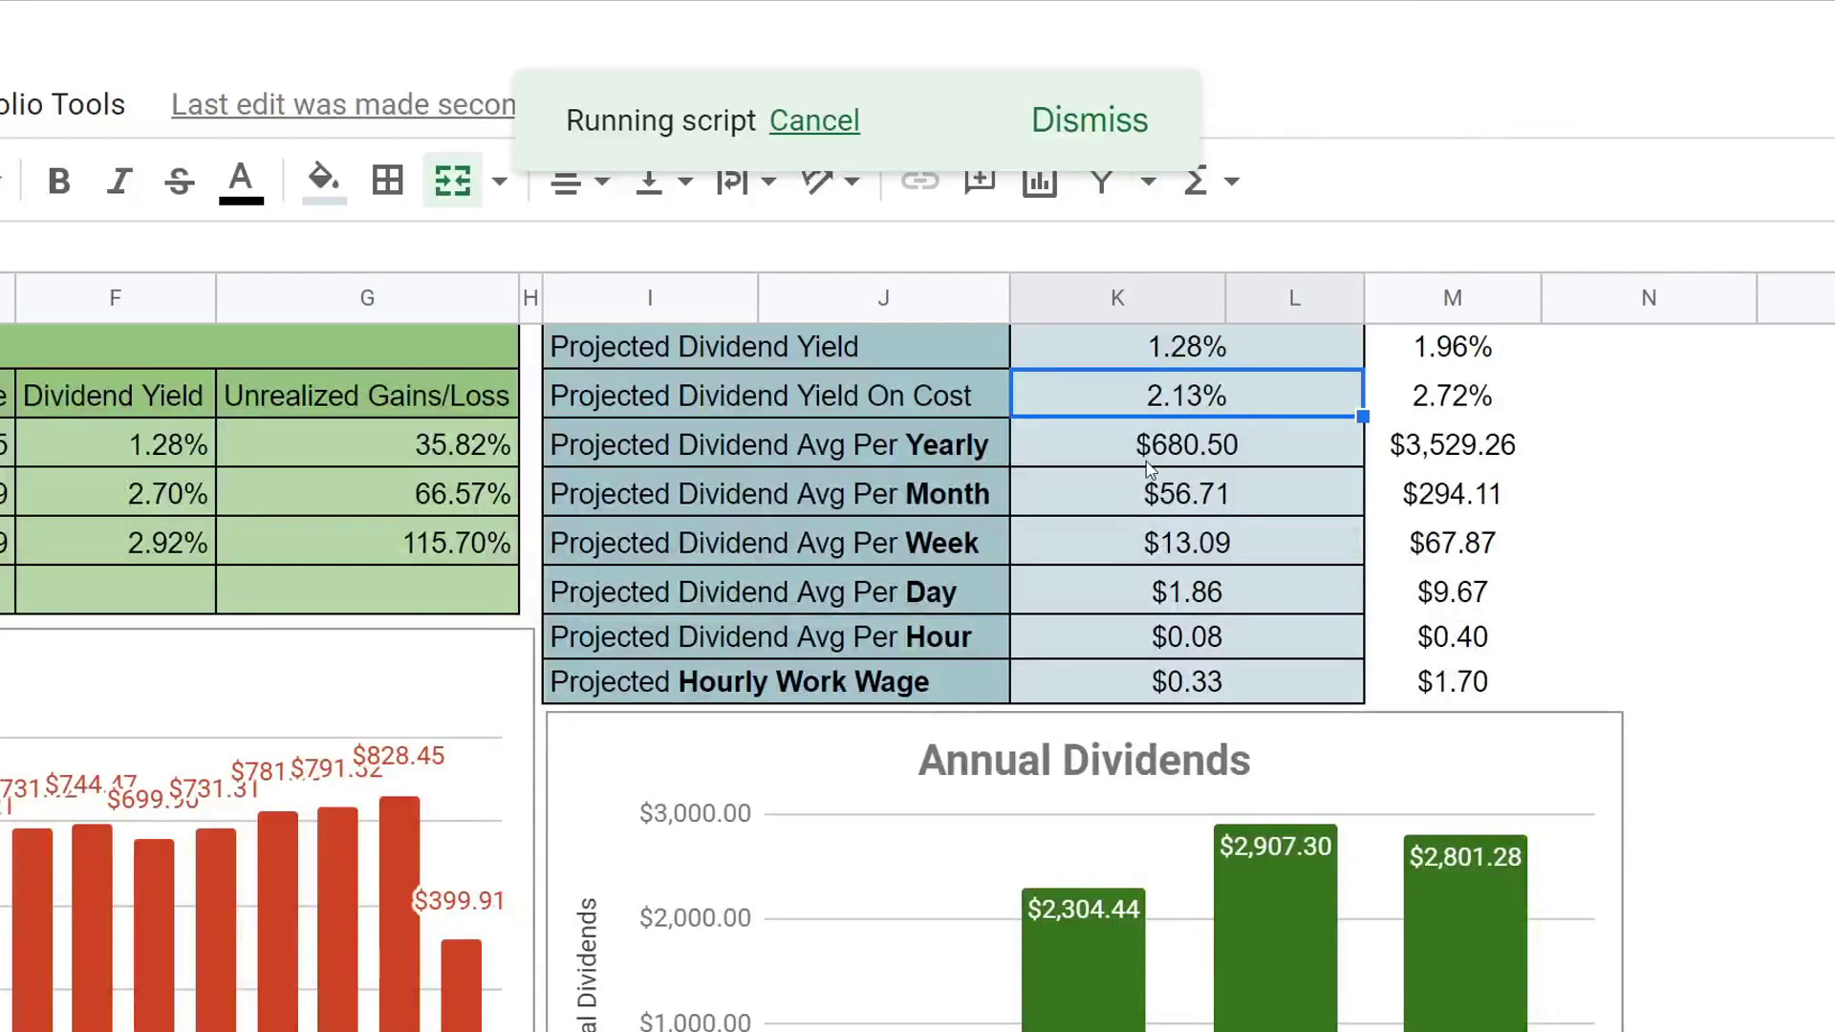
{"action": "left_click", "coordinate": [1114, 489]}
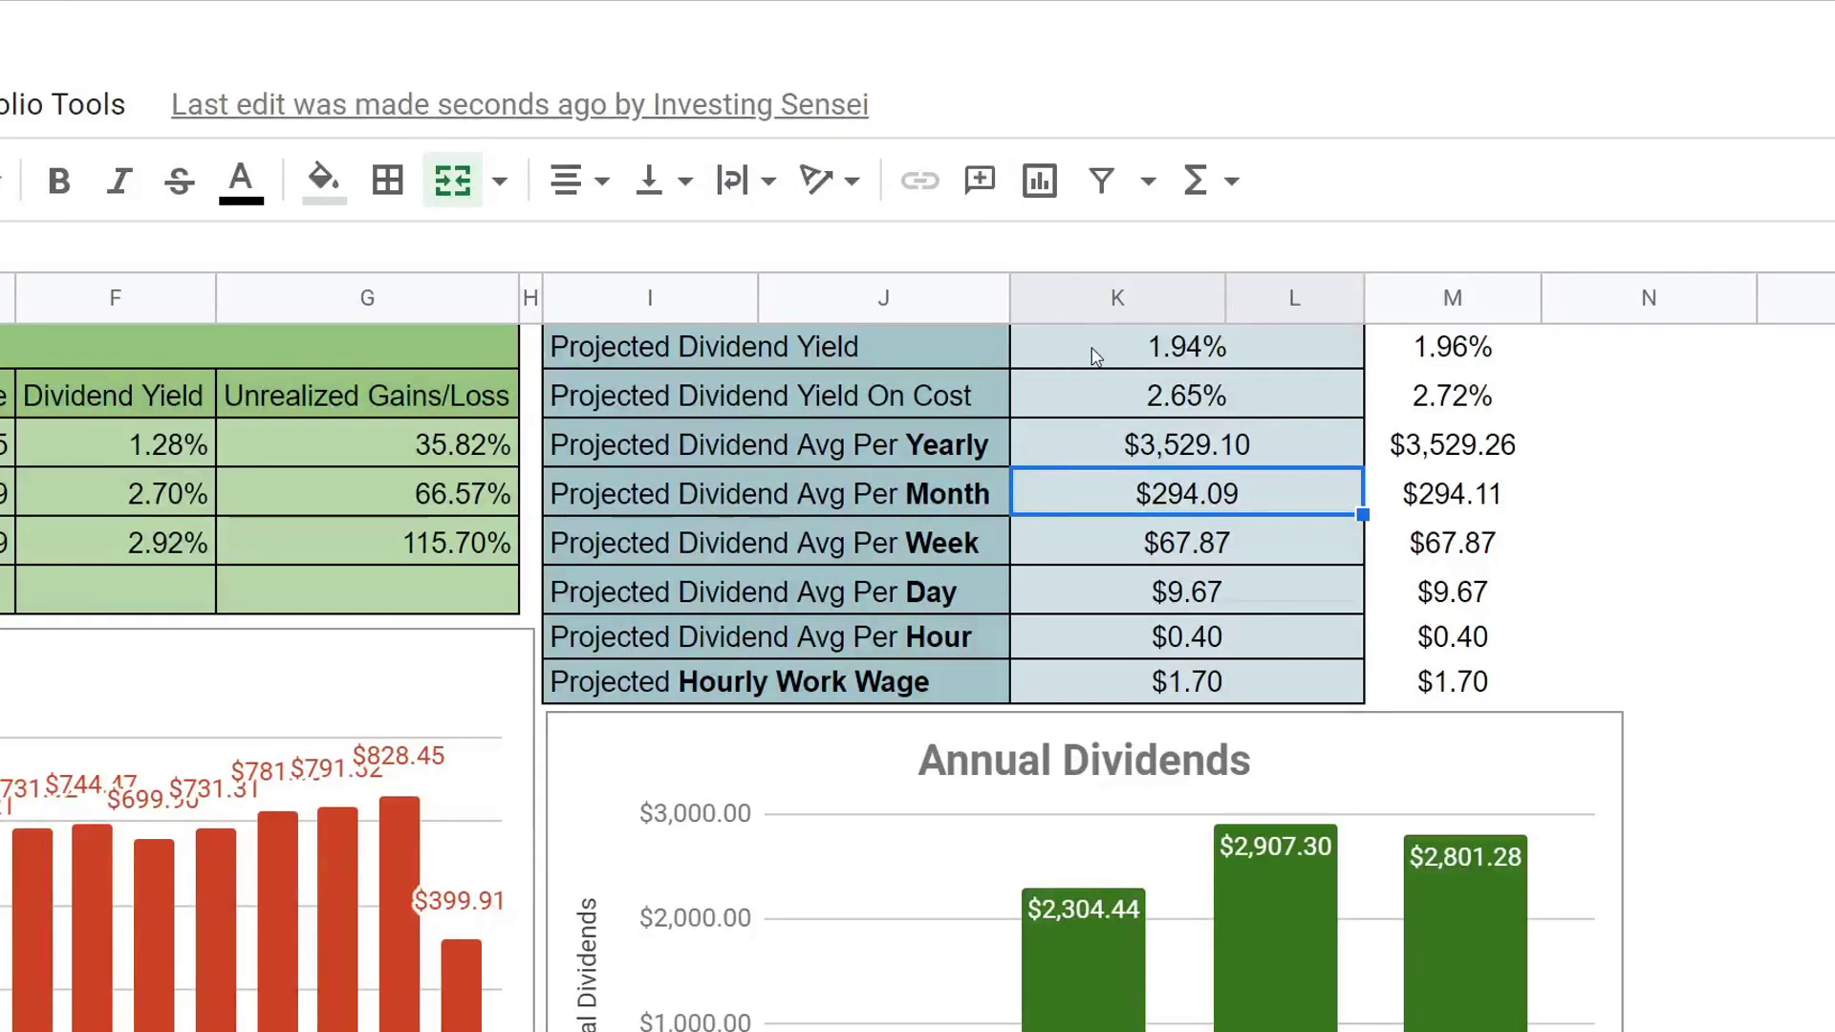
Review the projected dividend figures in column K, then check Apple's last announced dividend amount on its Seeking Alpha dividend scorecard.
{"action": "left_click_drag", "start_coordinate": [1095, 357], "coordinate": [1356, 663]}
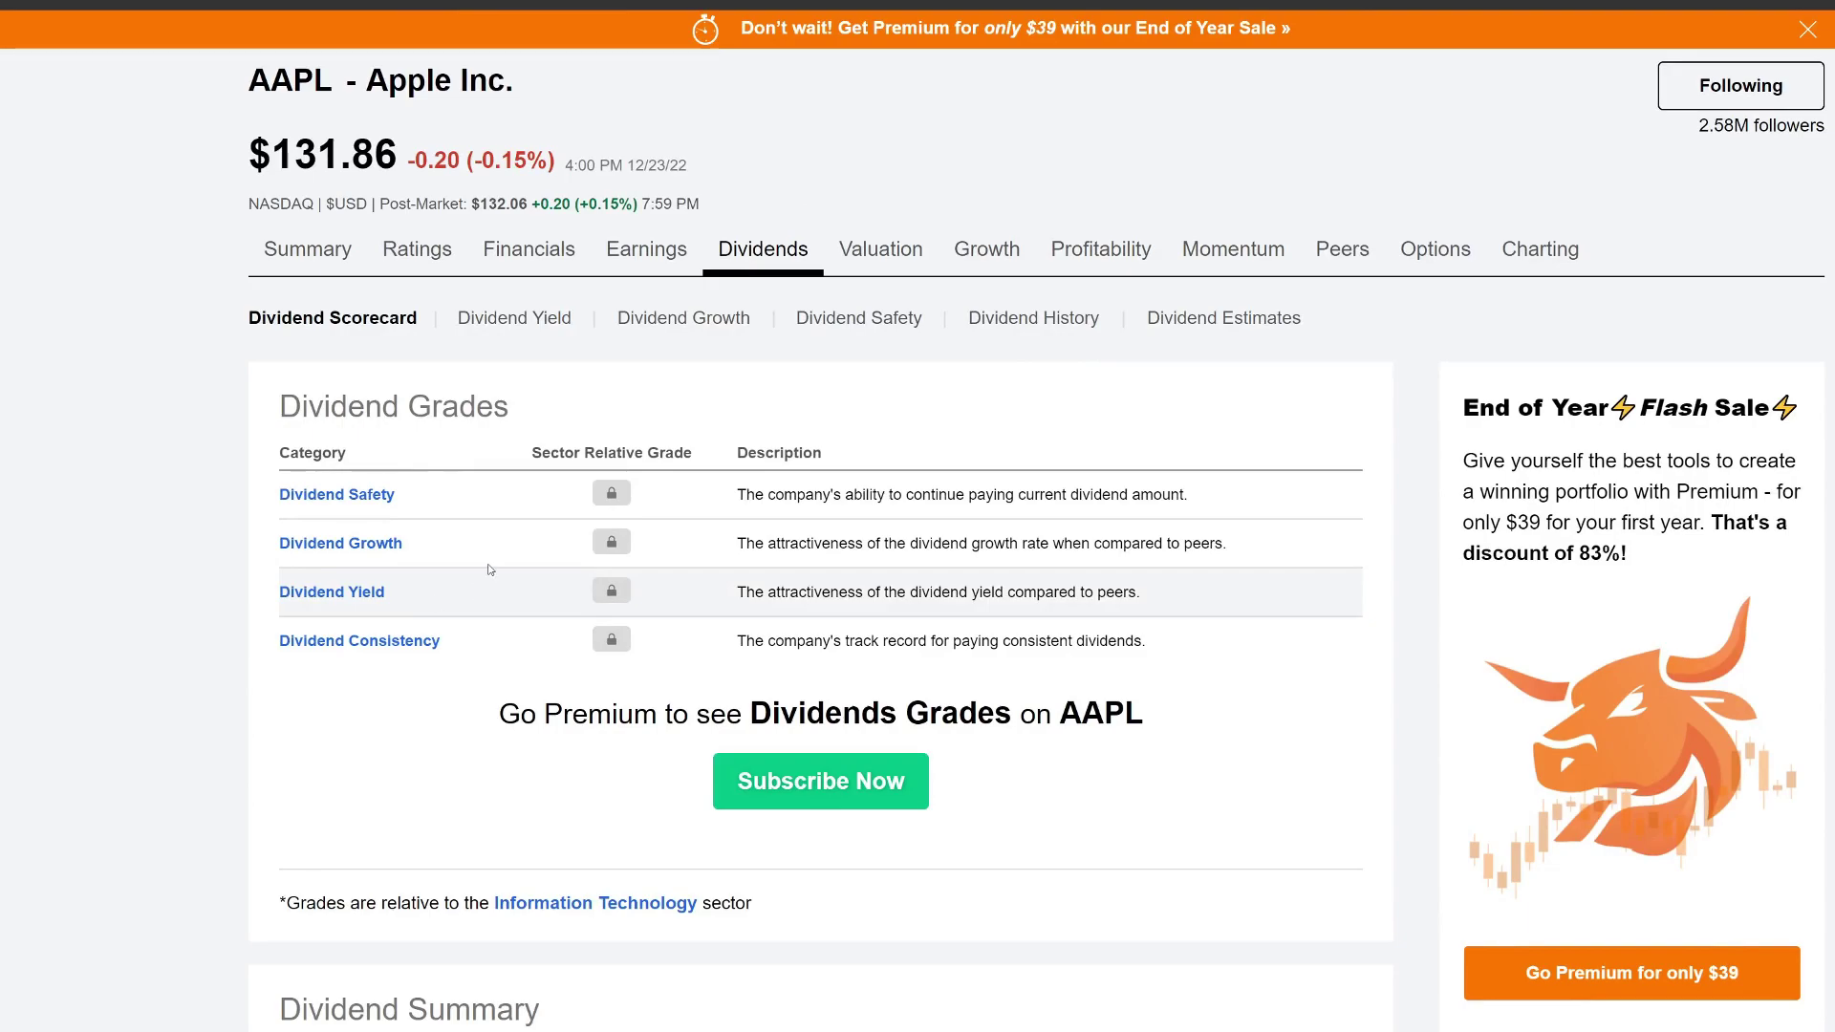
{"action": "left_click_drag", "start_coordinate": [271, 82], "coordinate": [451, 82]}
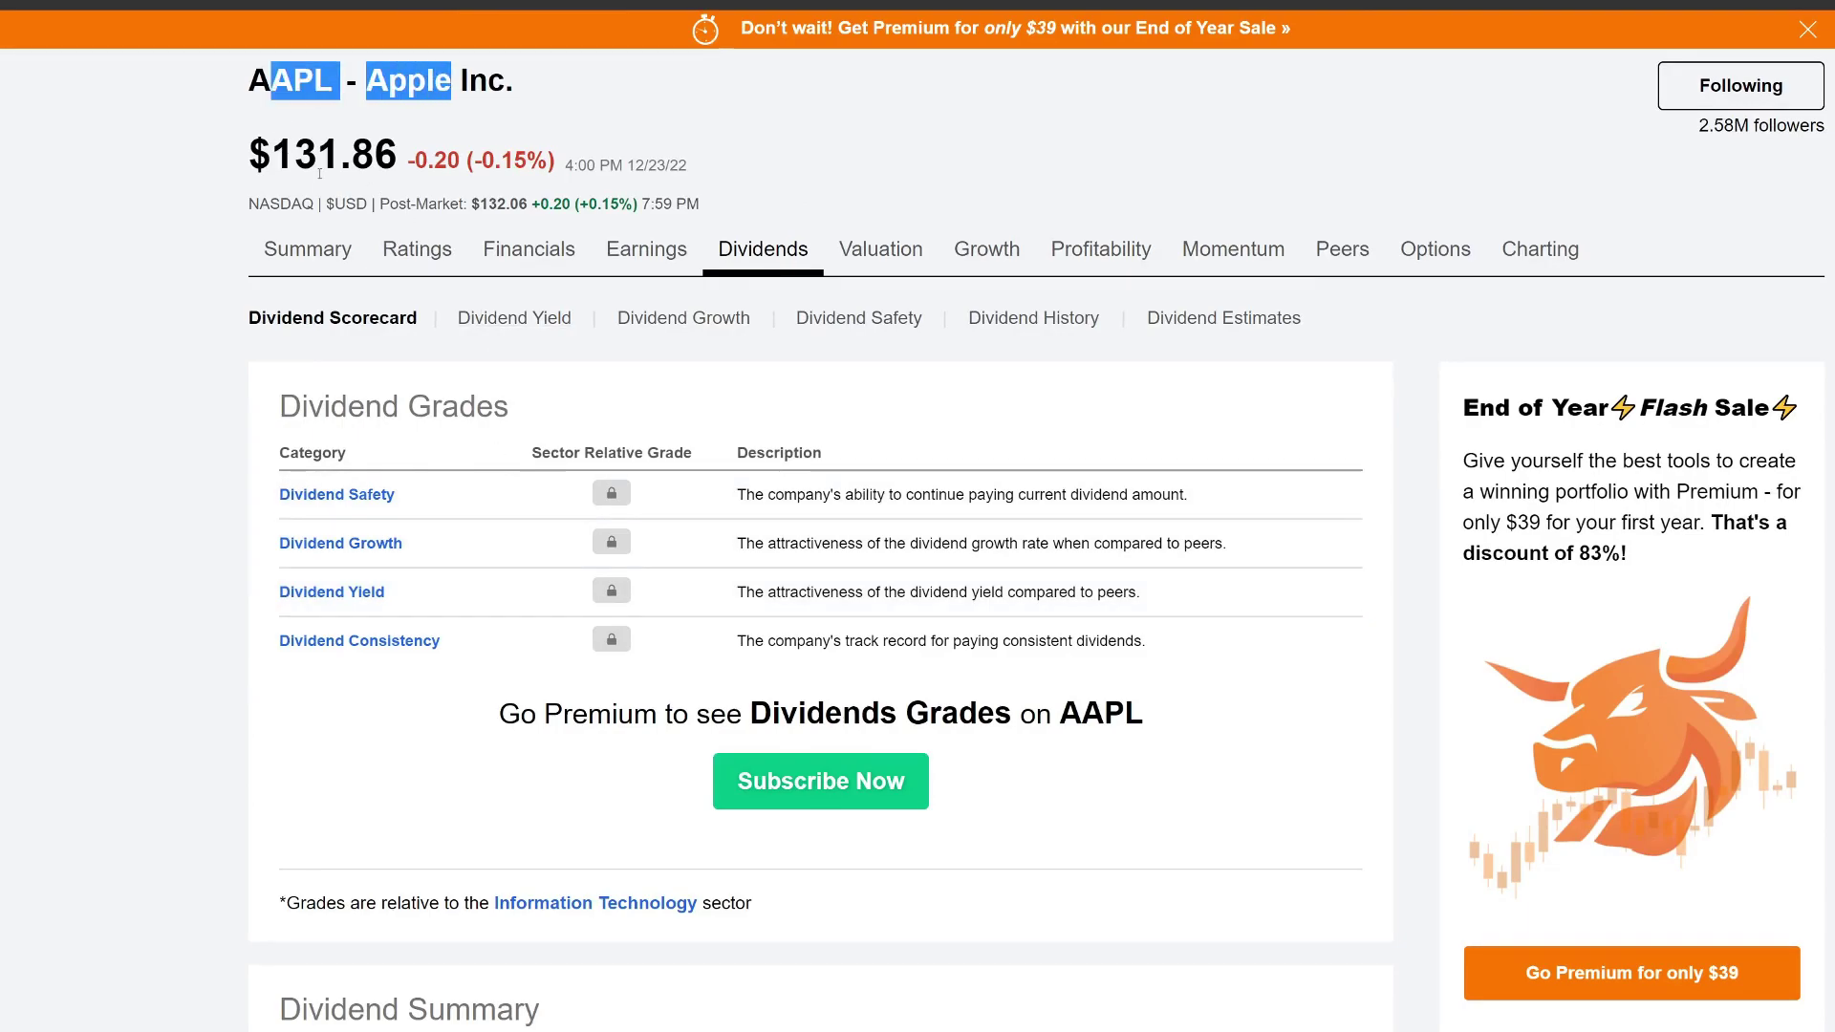
{"action": "scroll", "coordinate": [207, 448], "scroll_direction": "down", "scroll_amount": 5}
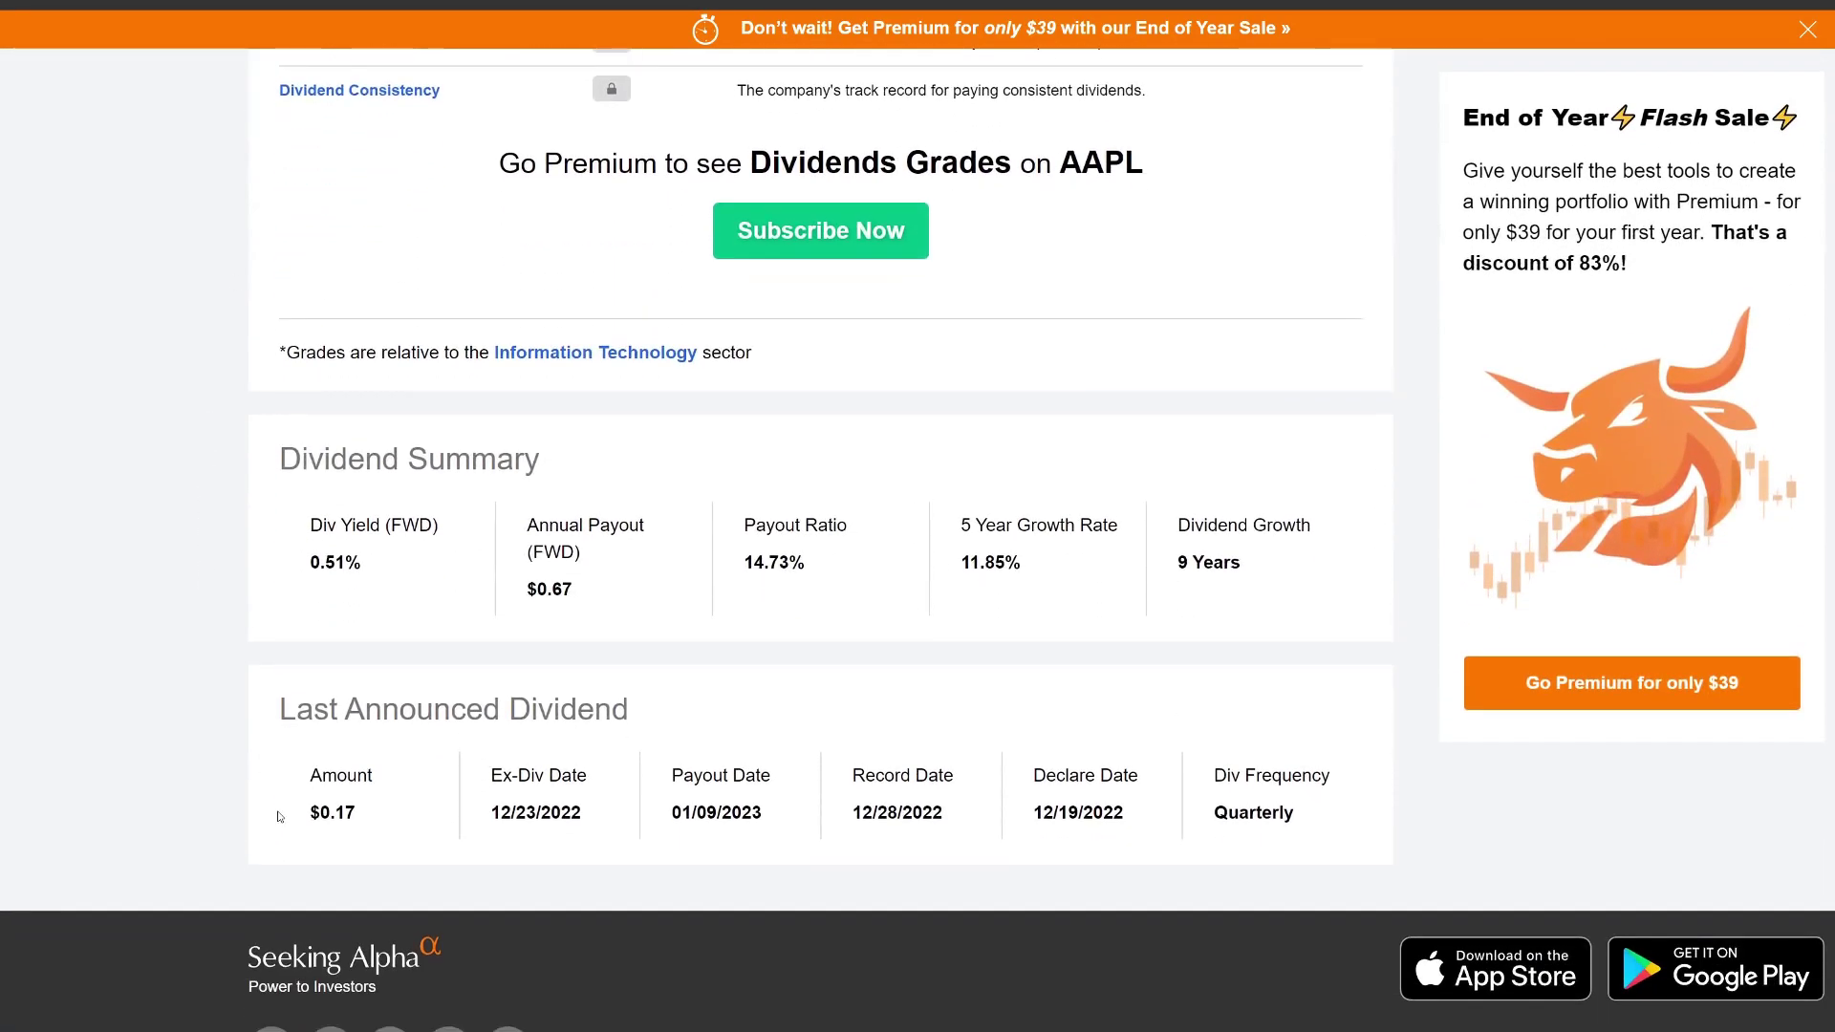
{"action": "triple_click", "coordinate": [339, 806]}
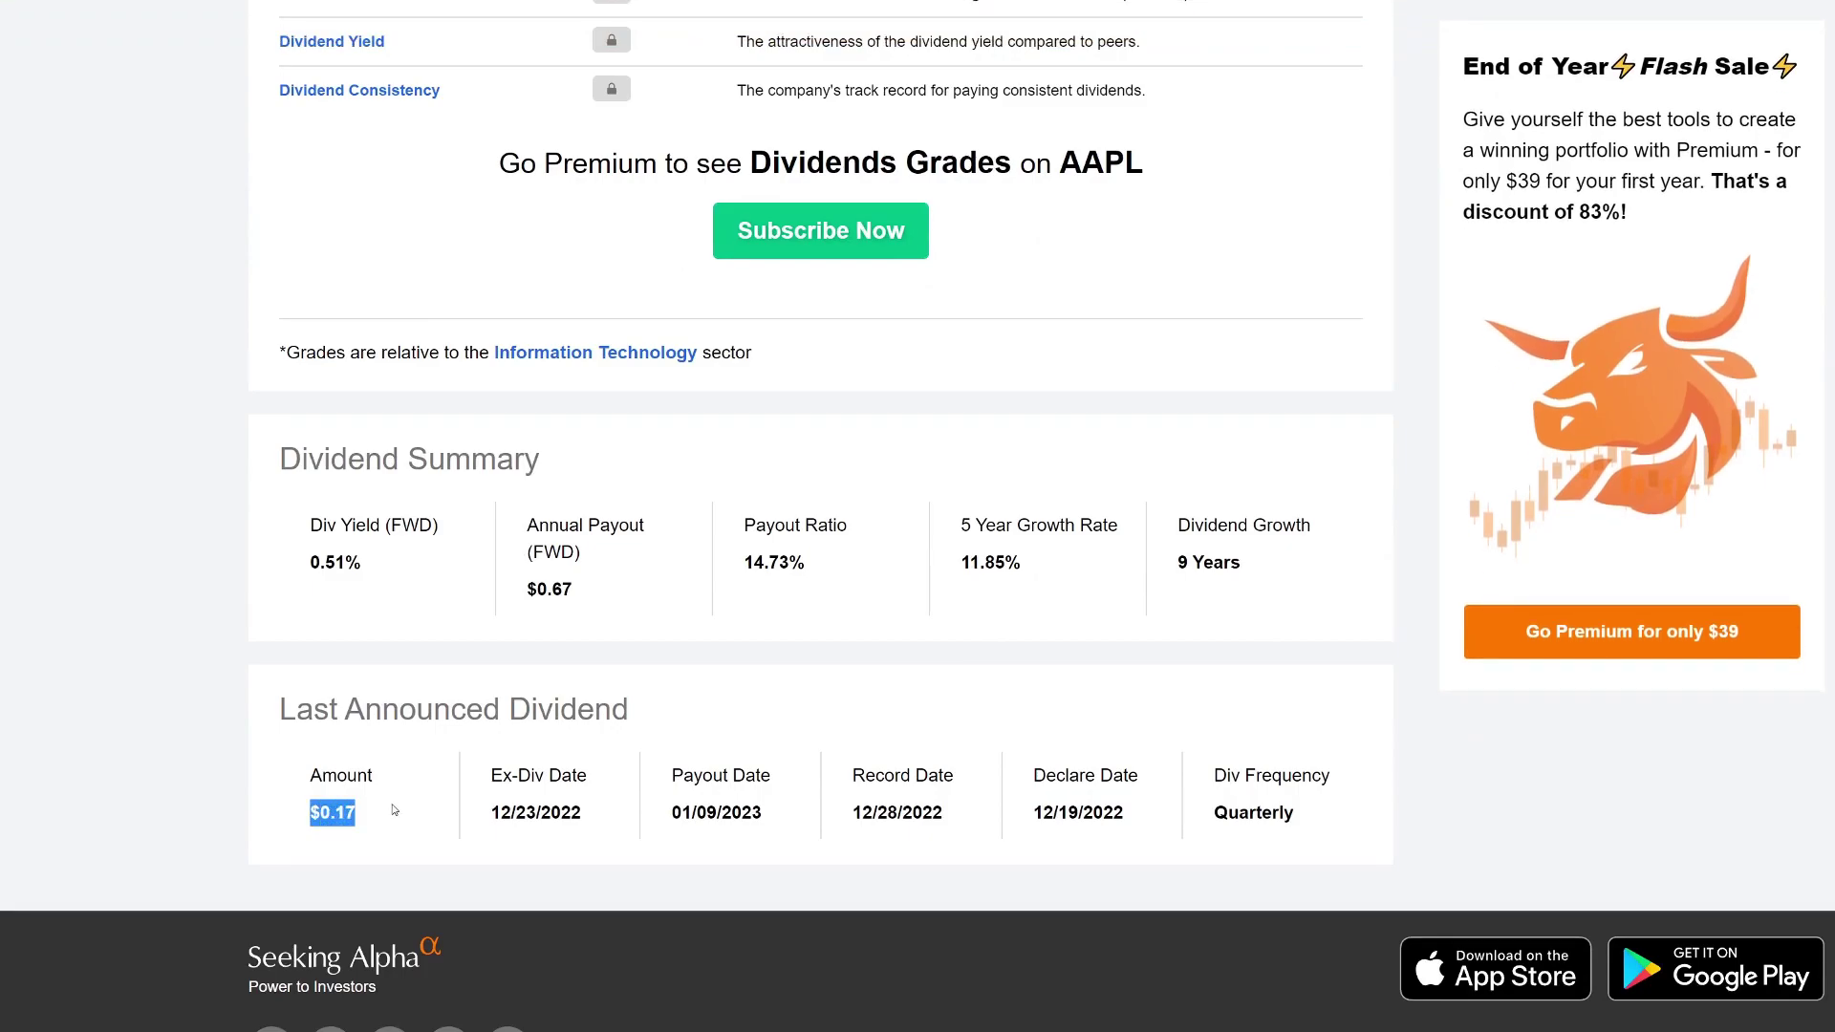
Open Apple's dividend history and compare the payout declared 12/19/2022 with the one declared 10/27/2022.
{"action": "scroll", "coordinate": [1048, 627], "scroll_direction": "up", "scroll_amount": 5}
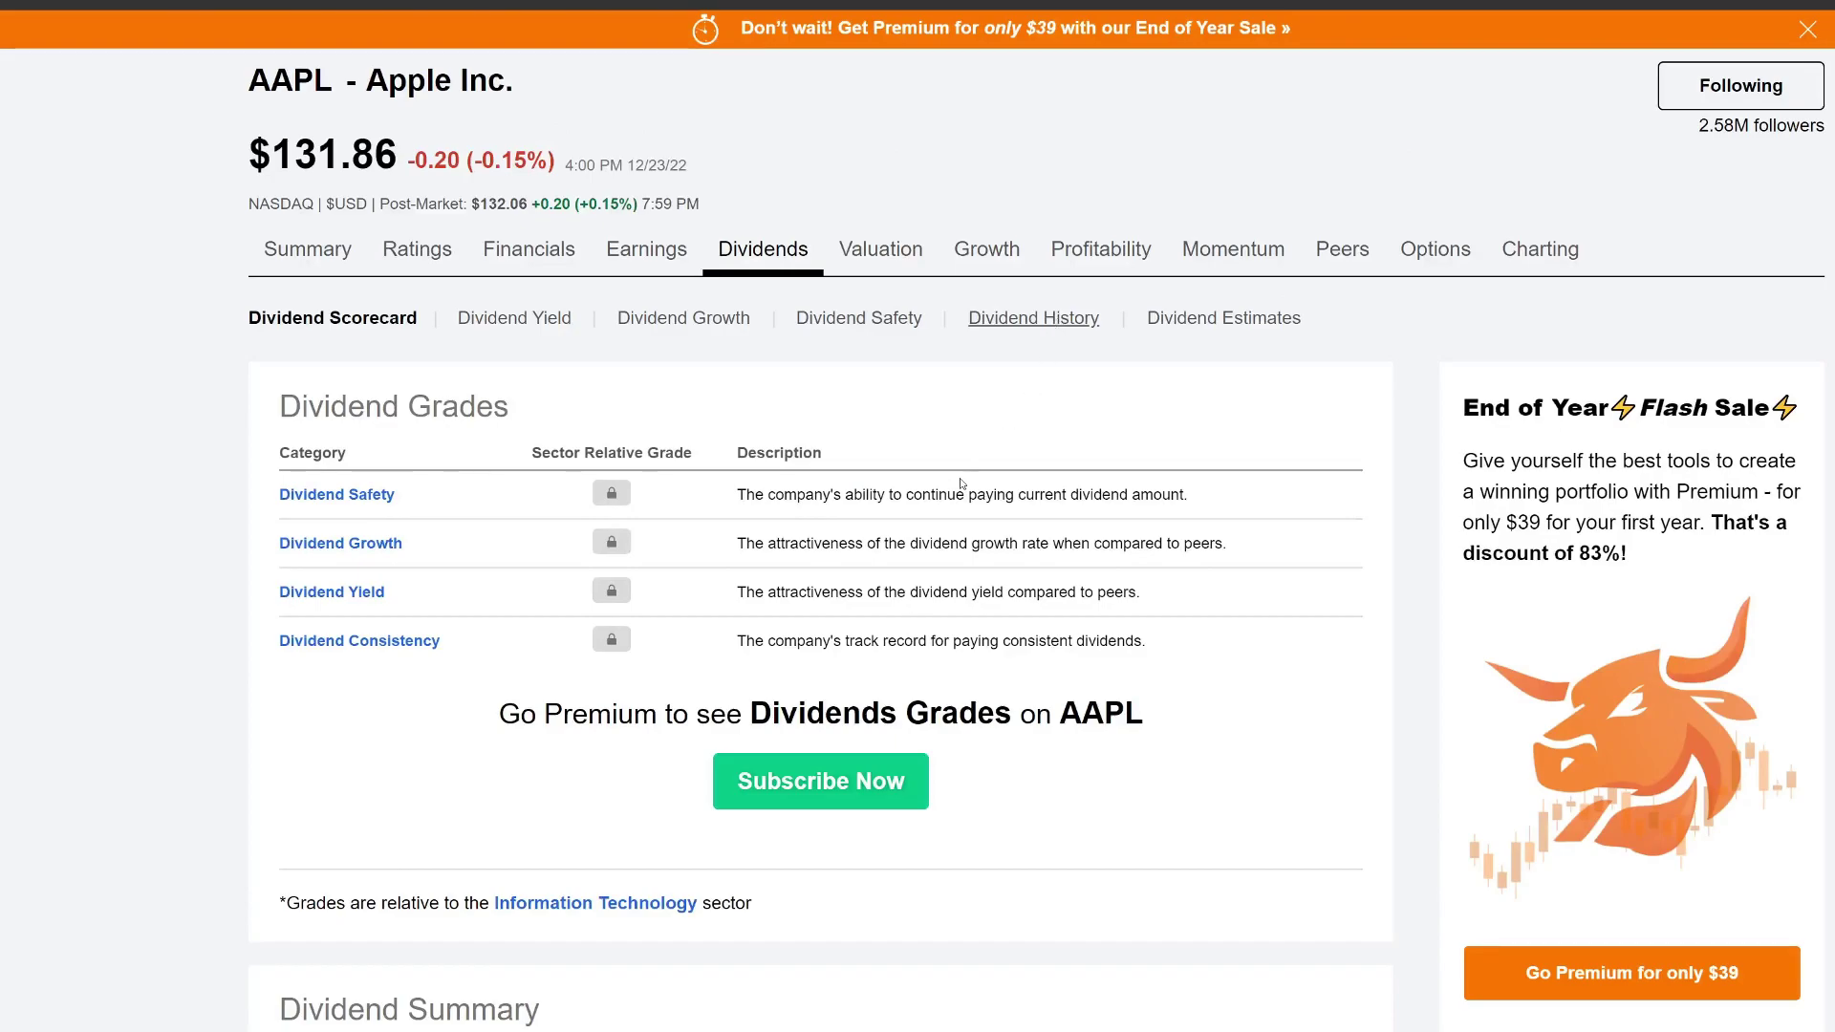
{"action": "scroll", "coordinate": [956, 736], "scroll_direction": "down", "scroll_amount": 10}
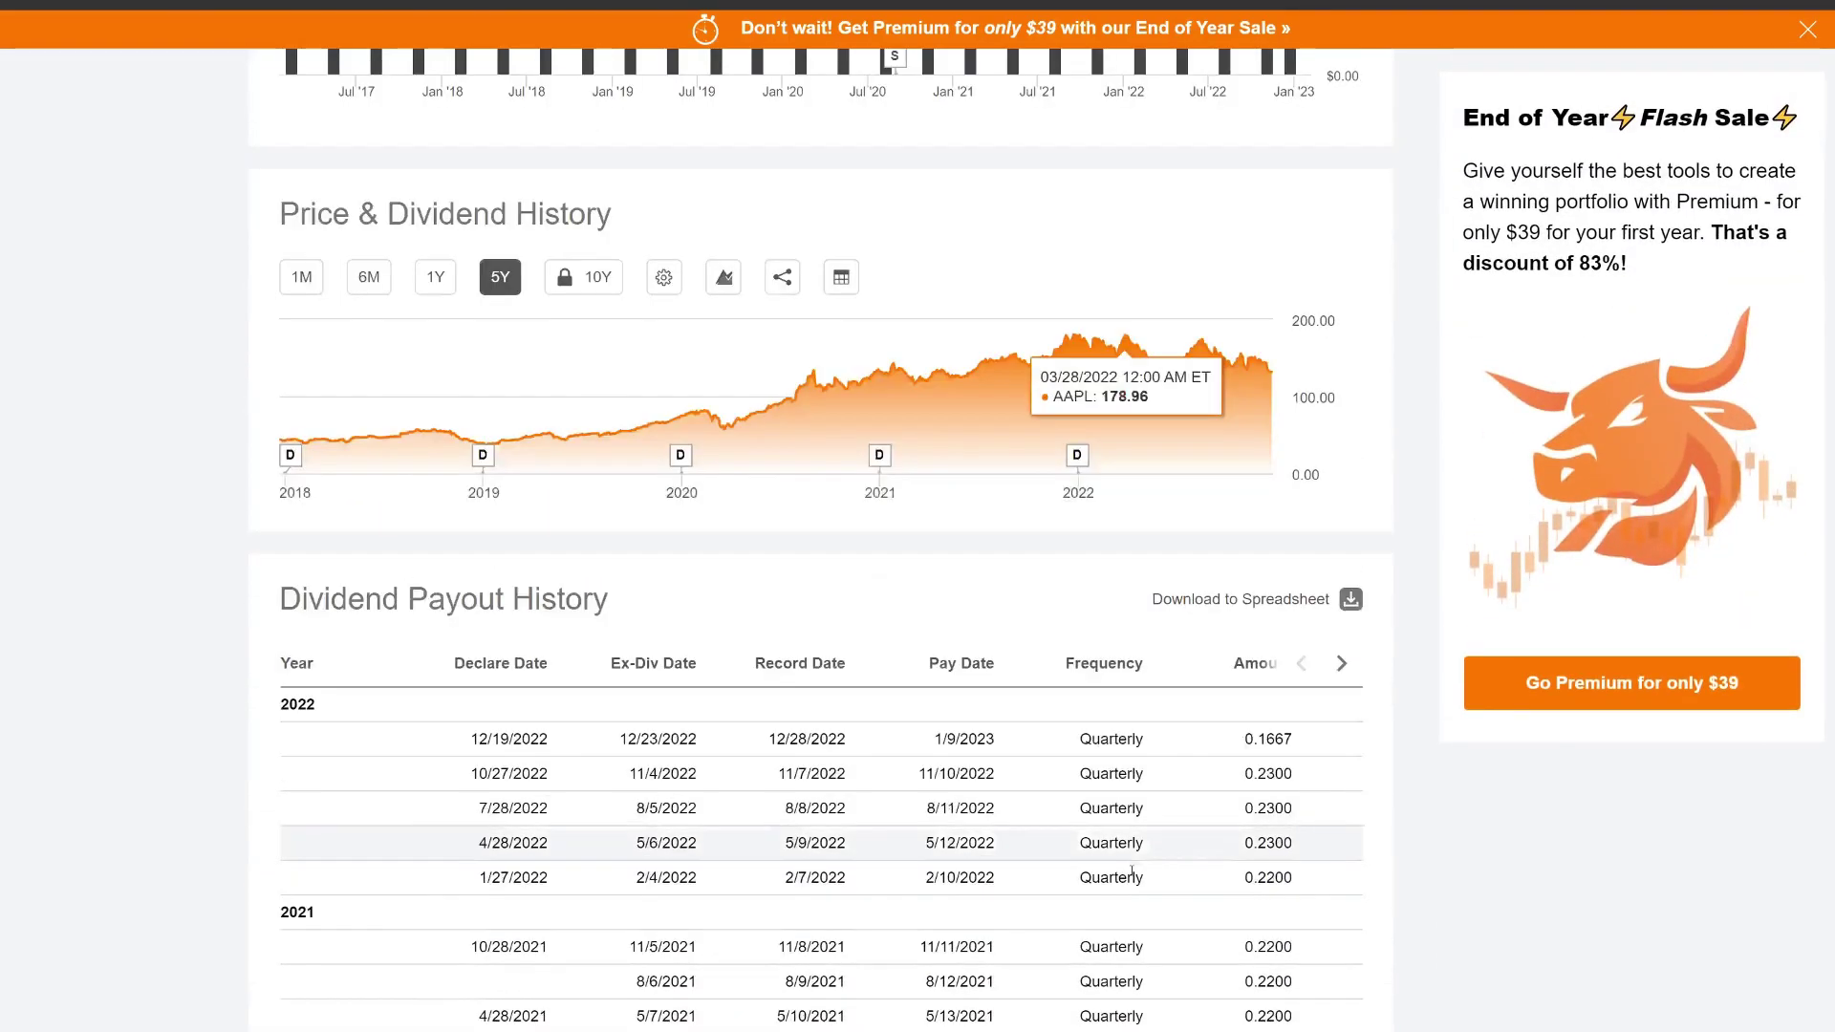
{"action": "scroll", "coordinate": [1132, 871], "scroll_direction": "down", "scroll_amount": 2}
{"action": "double_click", "coordinate": [1268, 584]}
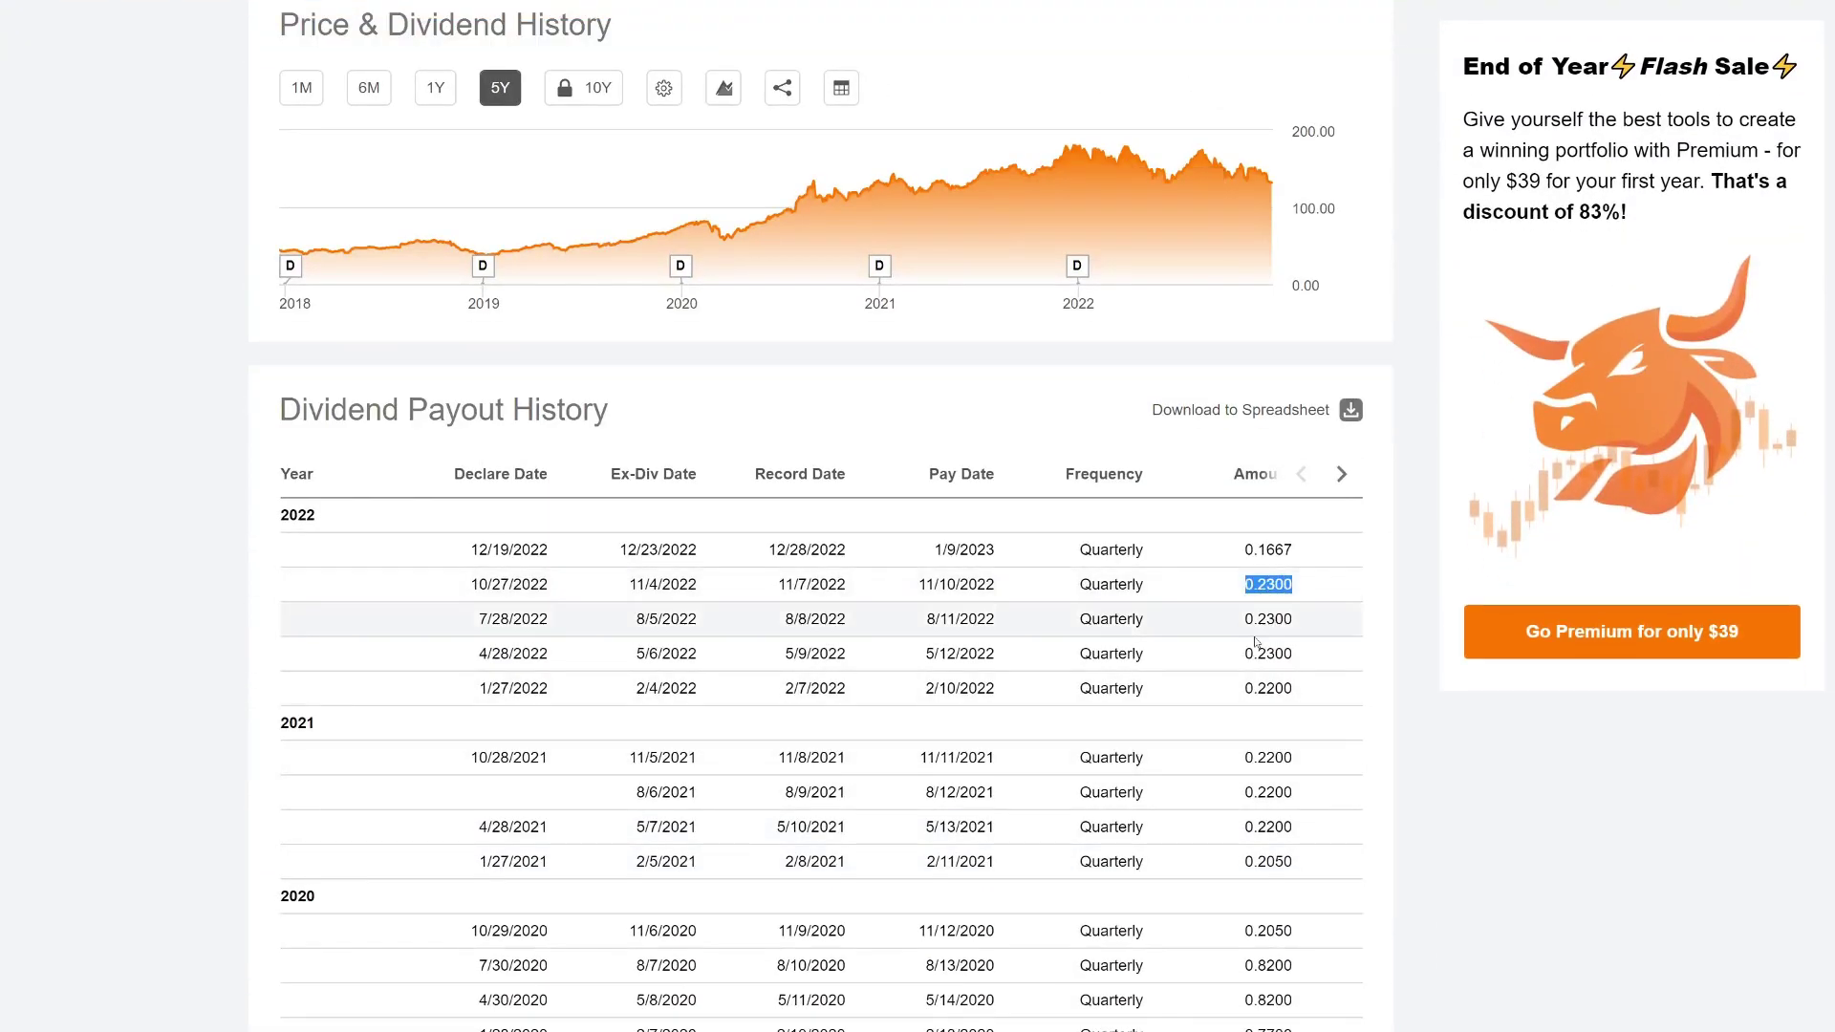
{"action": "left_click_drag", "start_coordinate": [1256, 549], "coordinate": [1283, 549]}
{"action": "left_click", "coordinate": [1317, 562]}
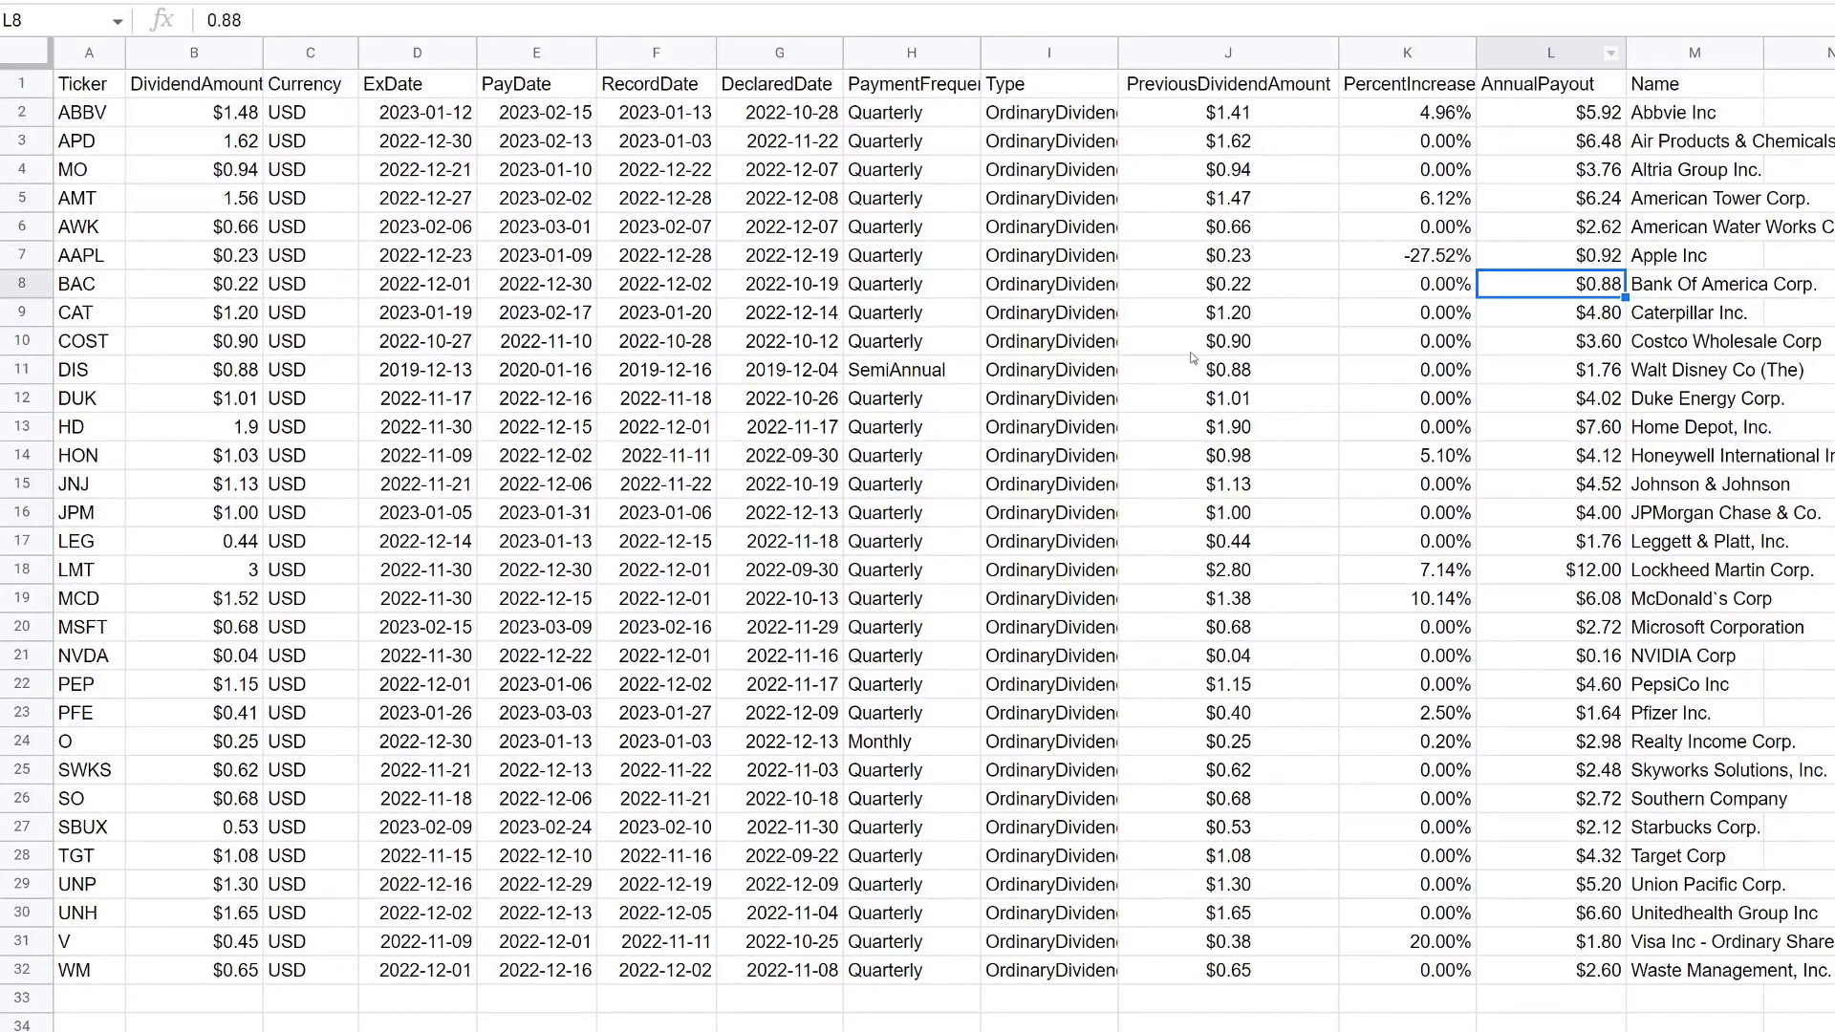
Check the AAPL row in the dividend data sheet and rerun Update Portfolio Holdings to recalculate the projected dividends.
{"action": "left_click_drag", "start_coordinate": [100, 256], "coordinate": [1579, 258]}
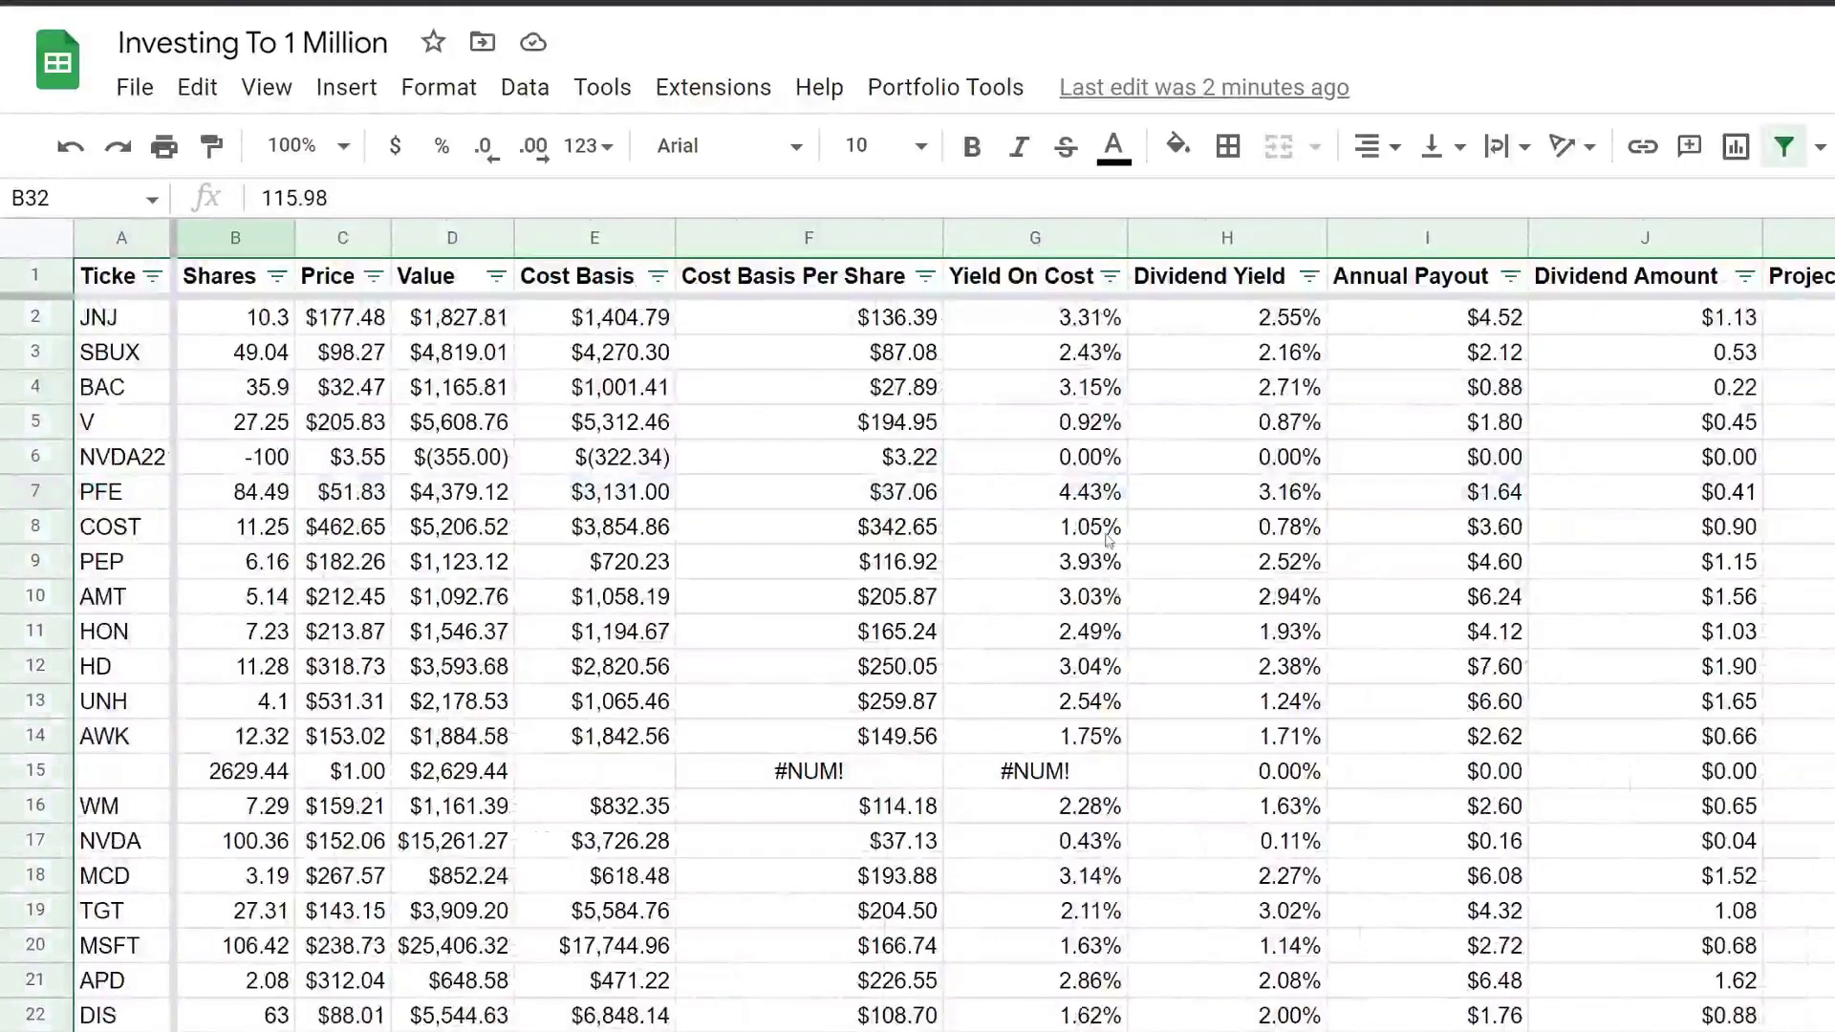
{"action": "left_click", "coordinate": [908, 88]}
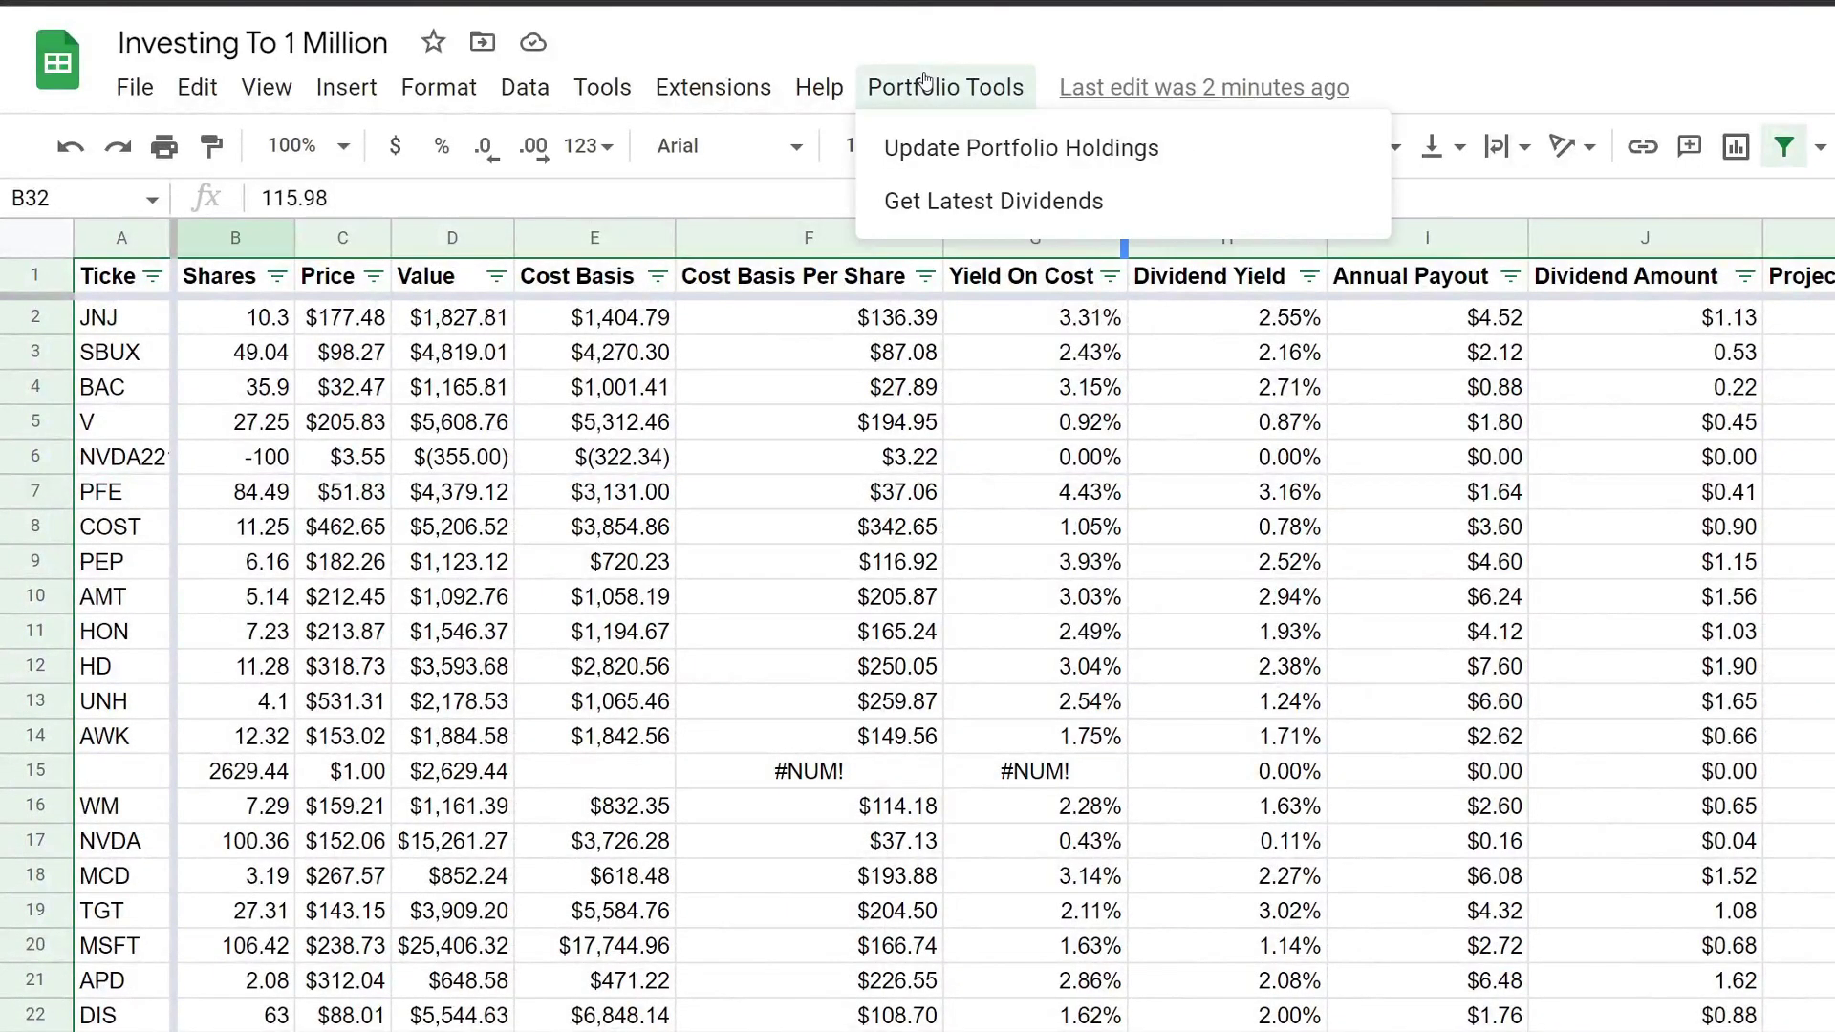
{"action": "left_click", "coordinate": [956, 149]}
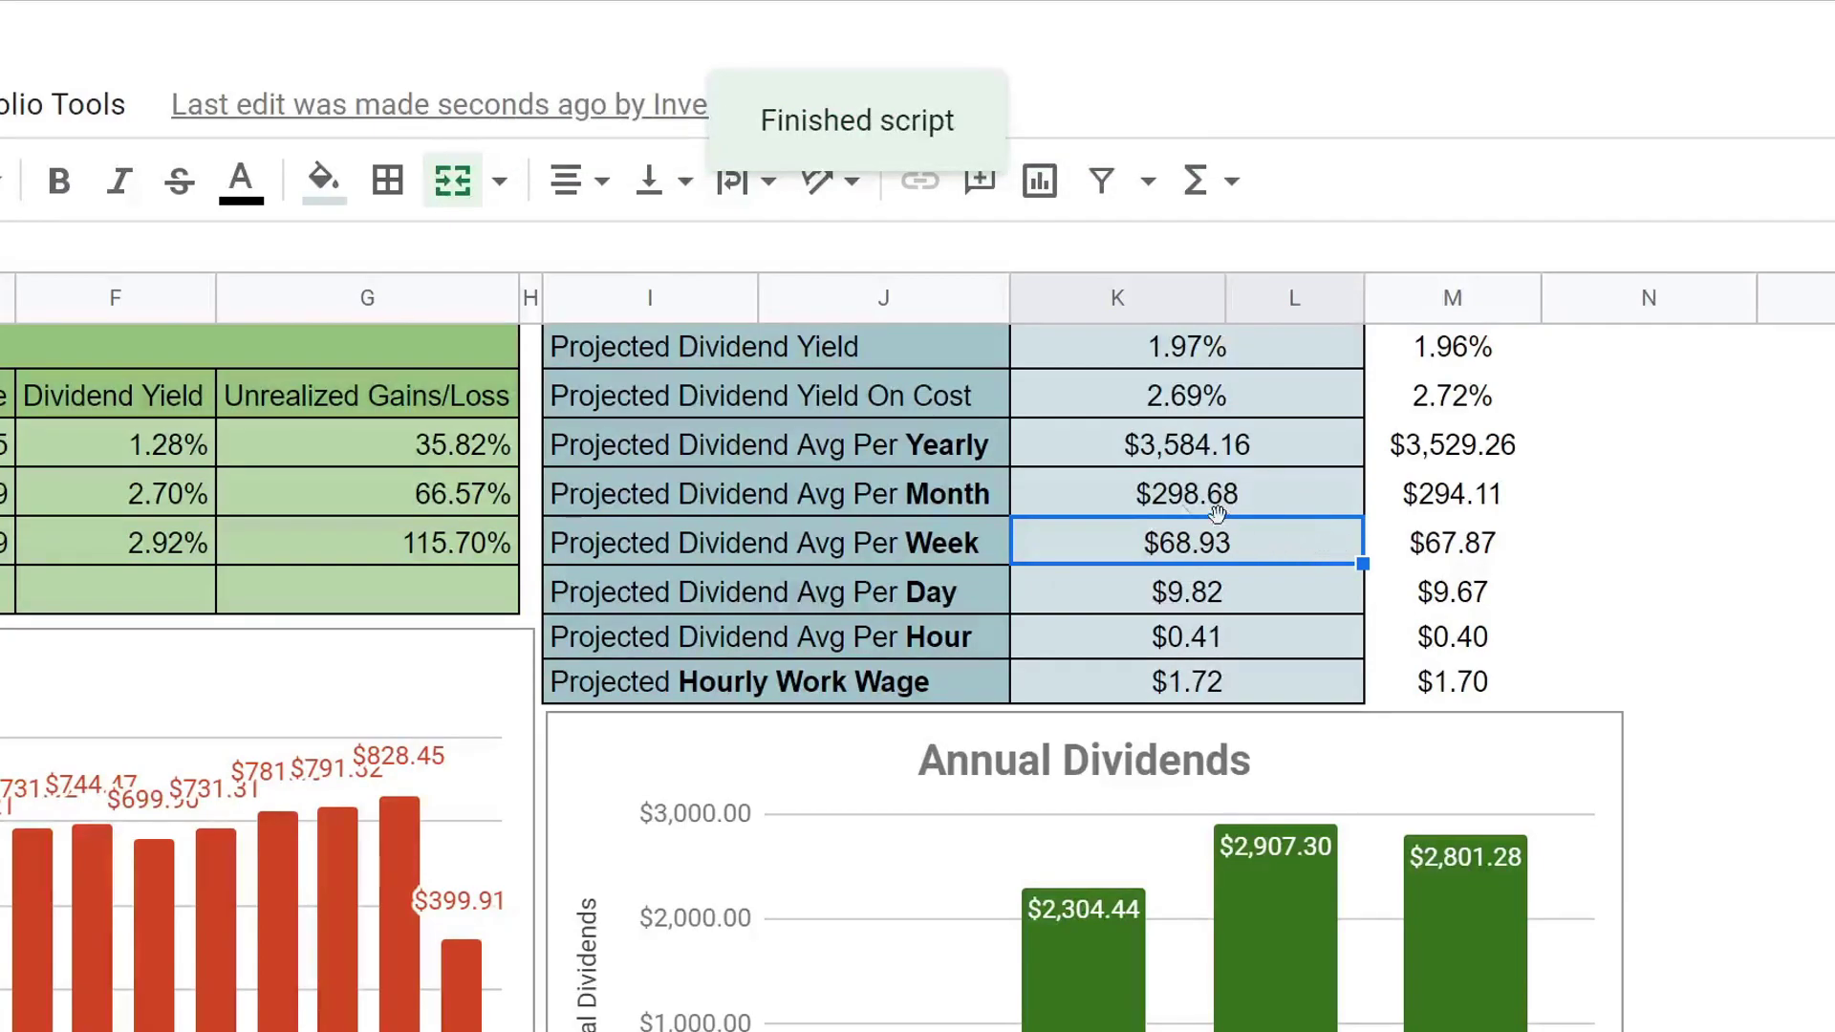
{"action": "left_click", "coordinate": [1194, 495]}
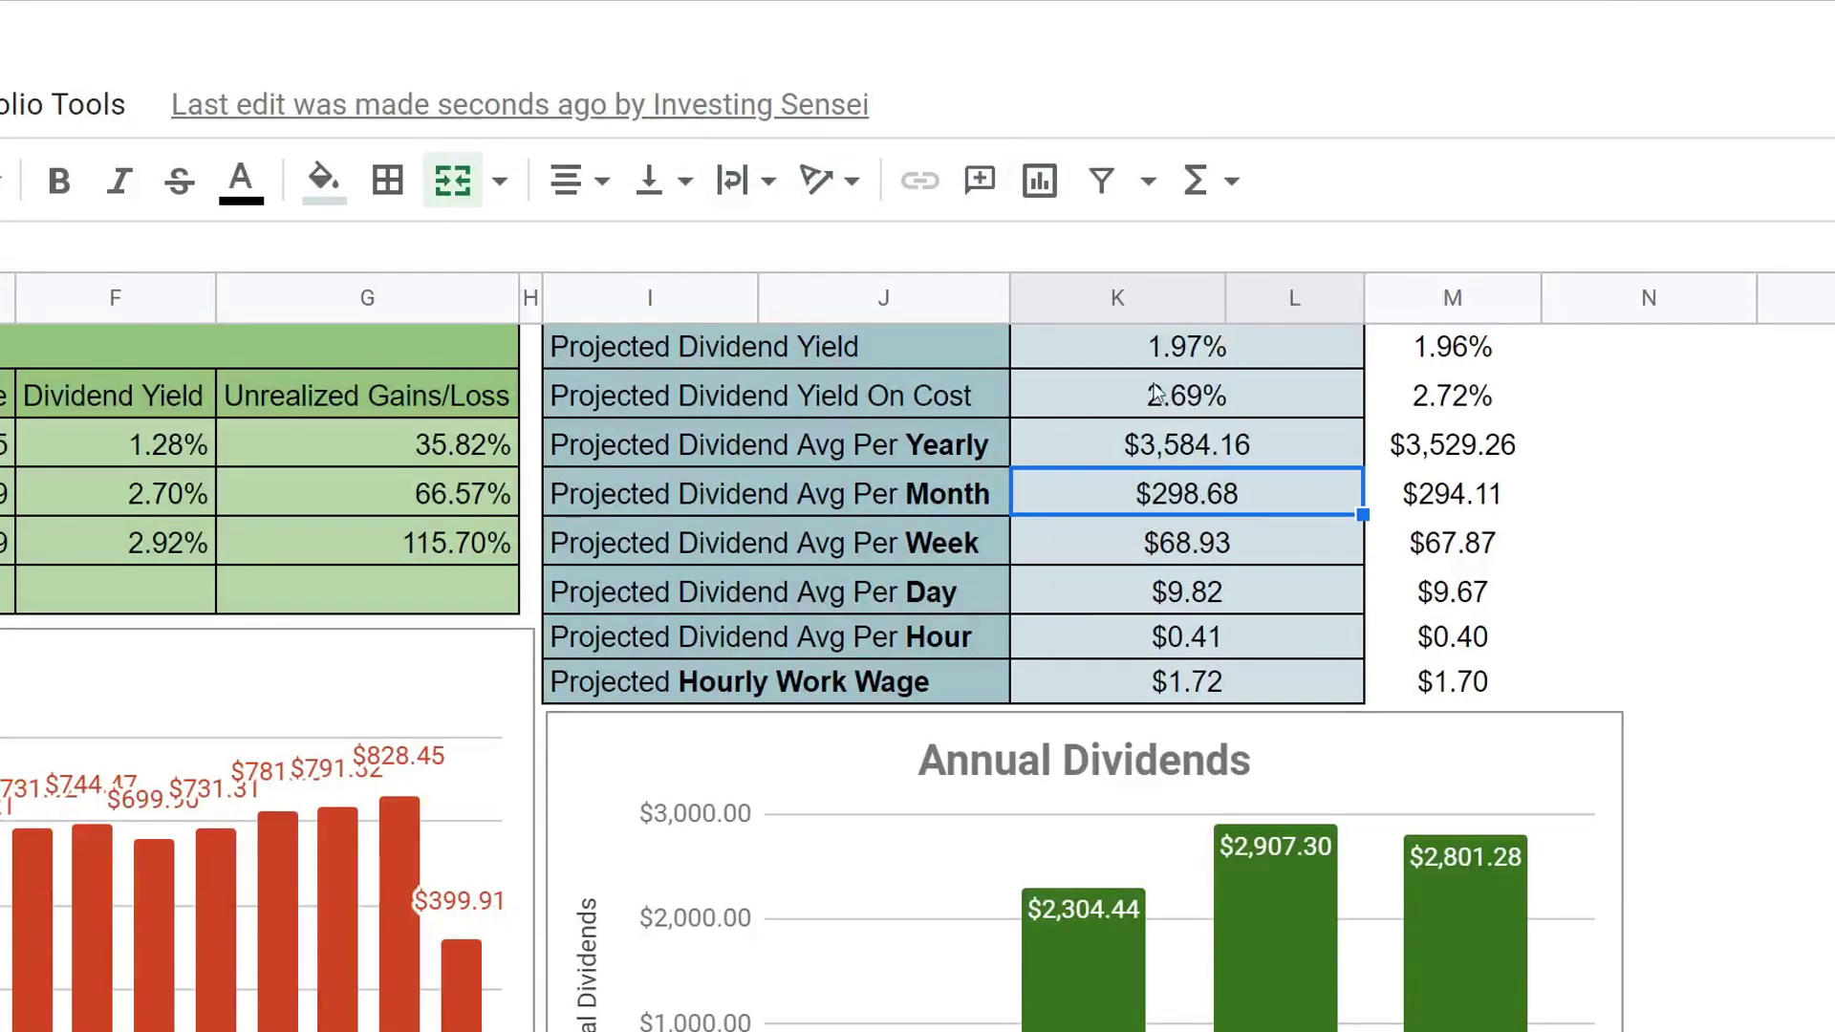
Compare the recalculated projected yield, yield on cost, yearly and monthly dividend averages with the comparison values in column M.
{"action": "left_click", "coordinate": [1143, 346]}
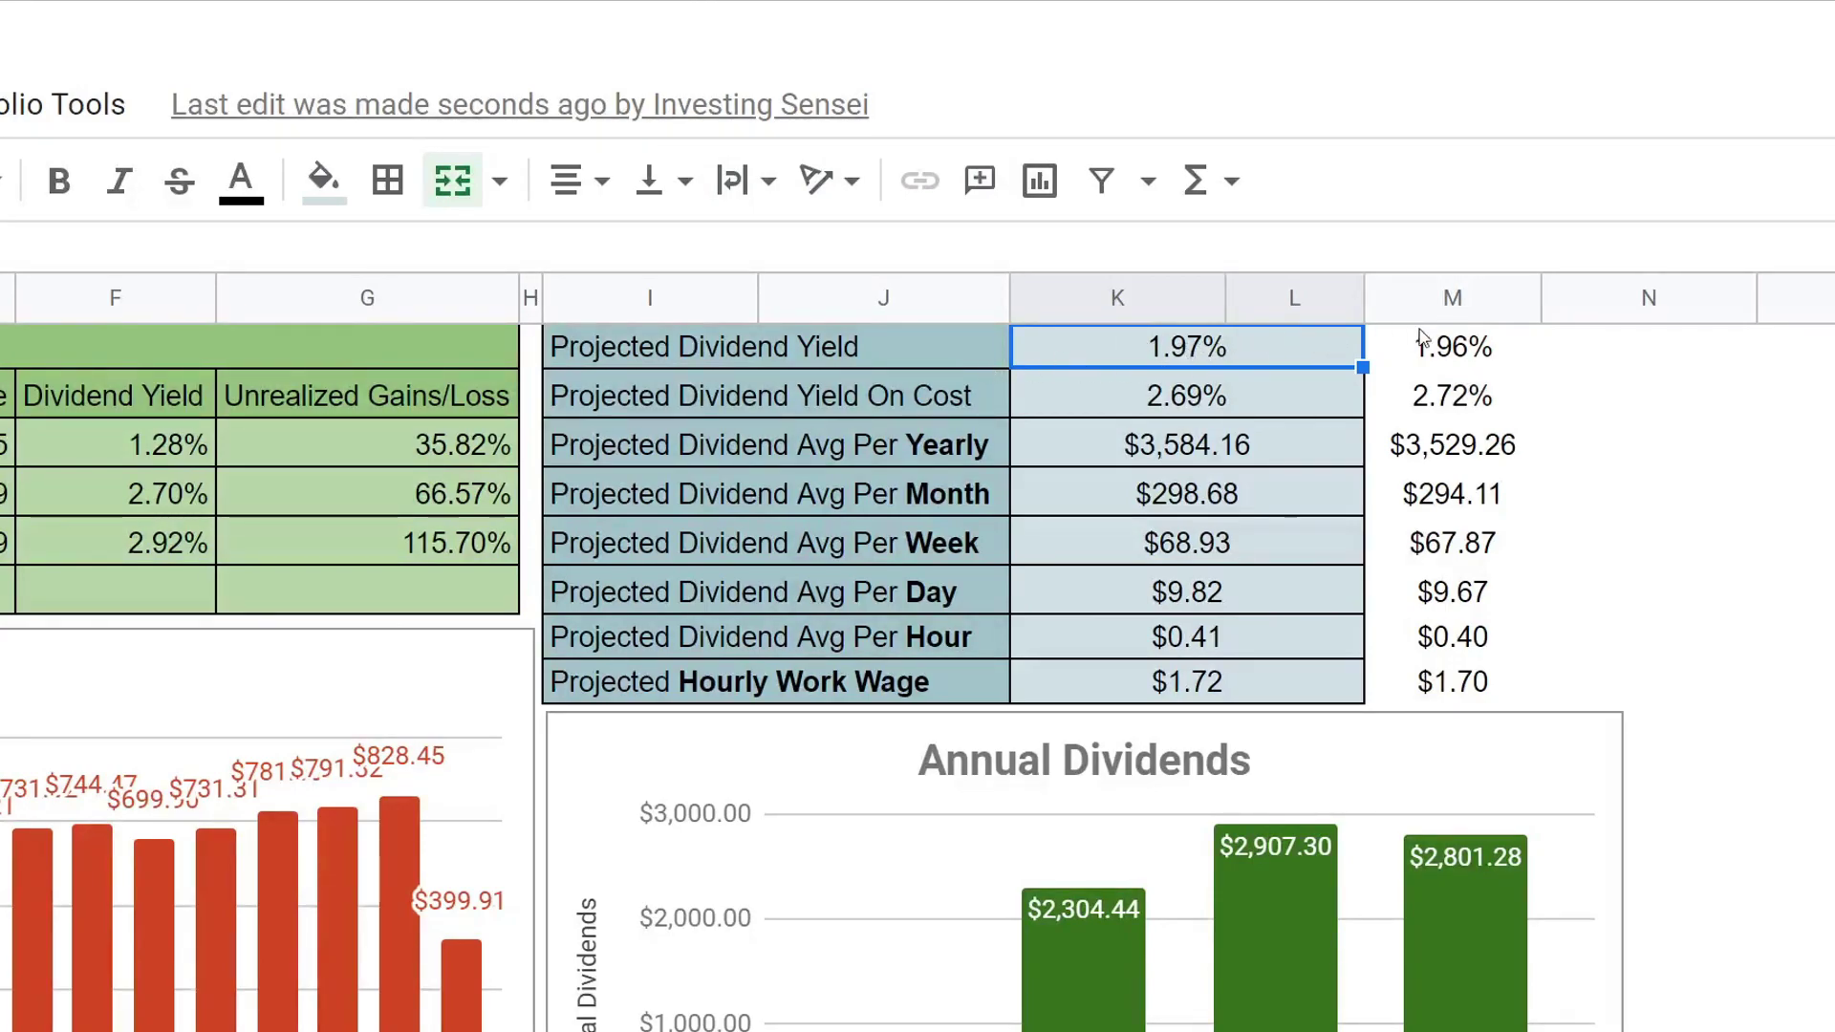
{"action": "left_click", "coordinate": [1457, 346]}
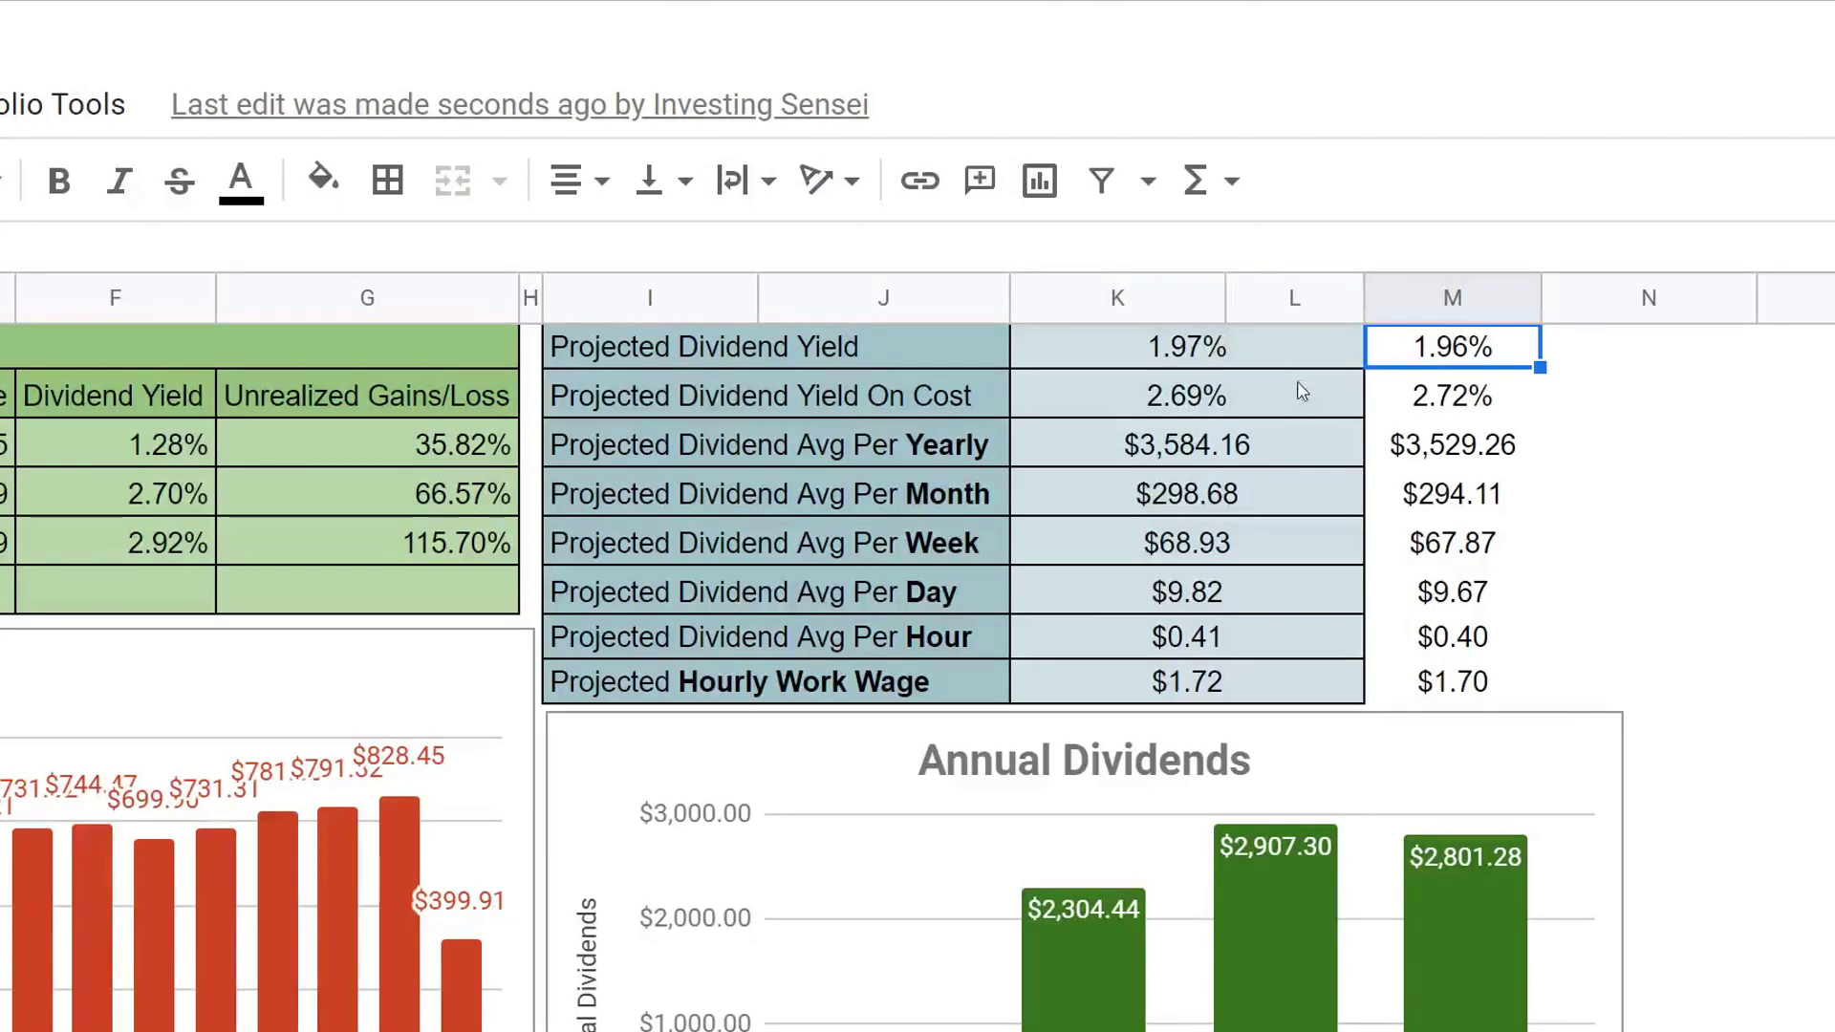
{"action": "left_click", "coordinate": [1132, 417]}
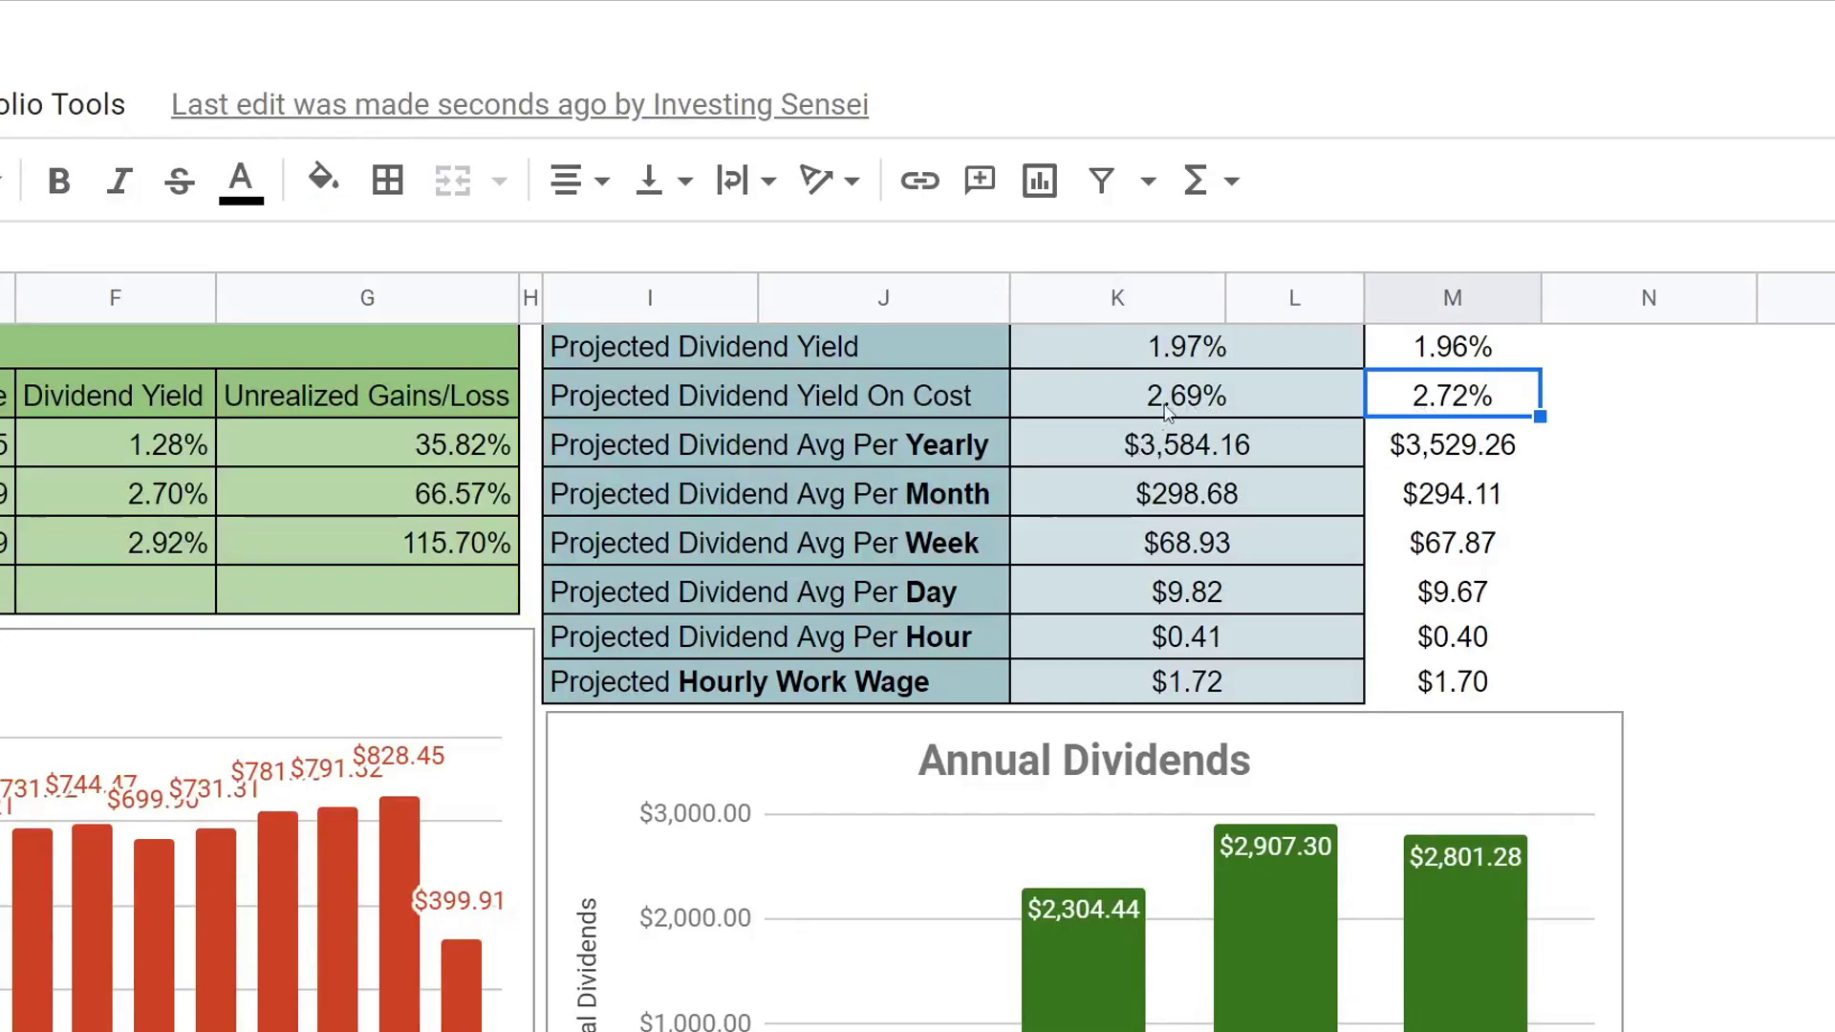
{"action": "left_click", "coordinate": [1215, 446]}
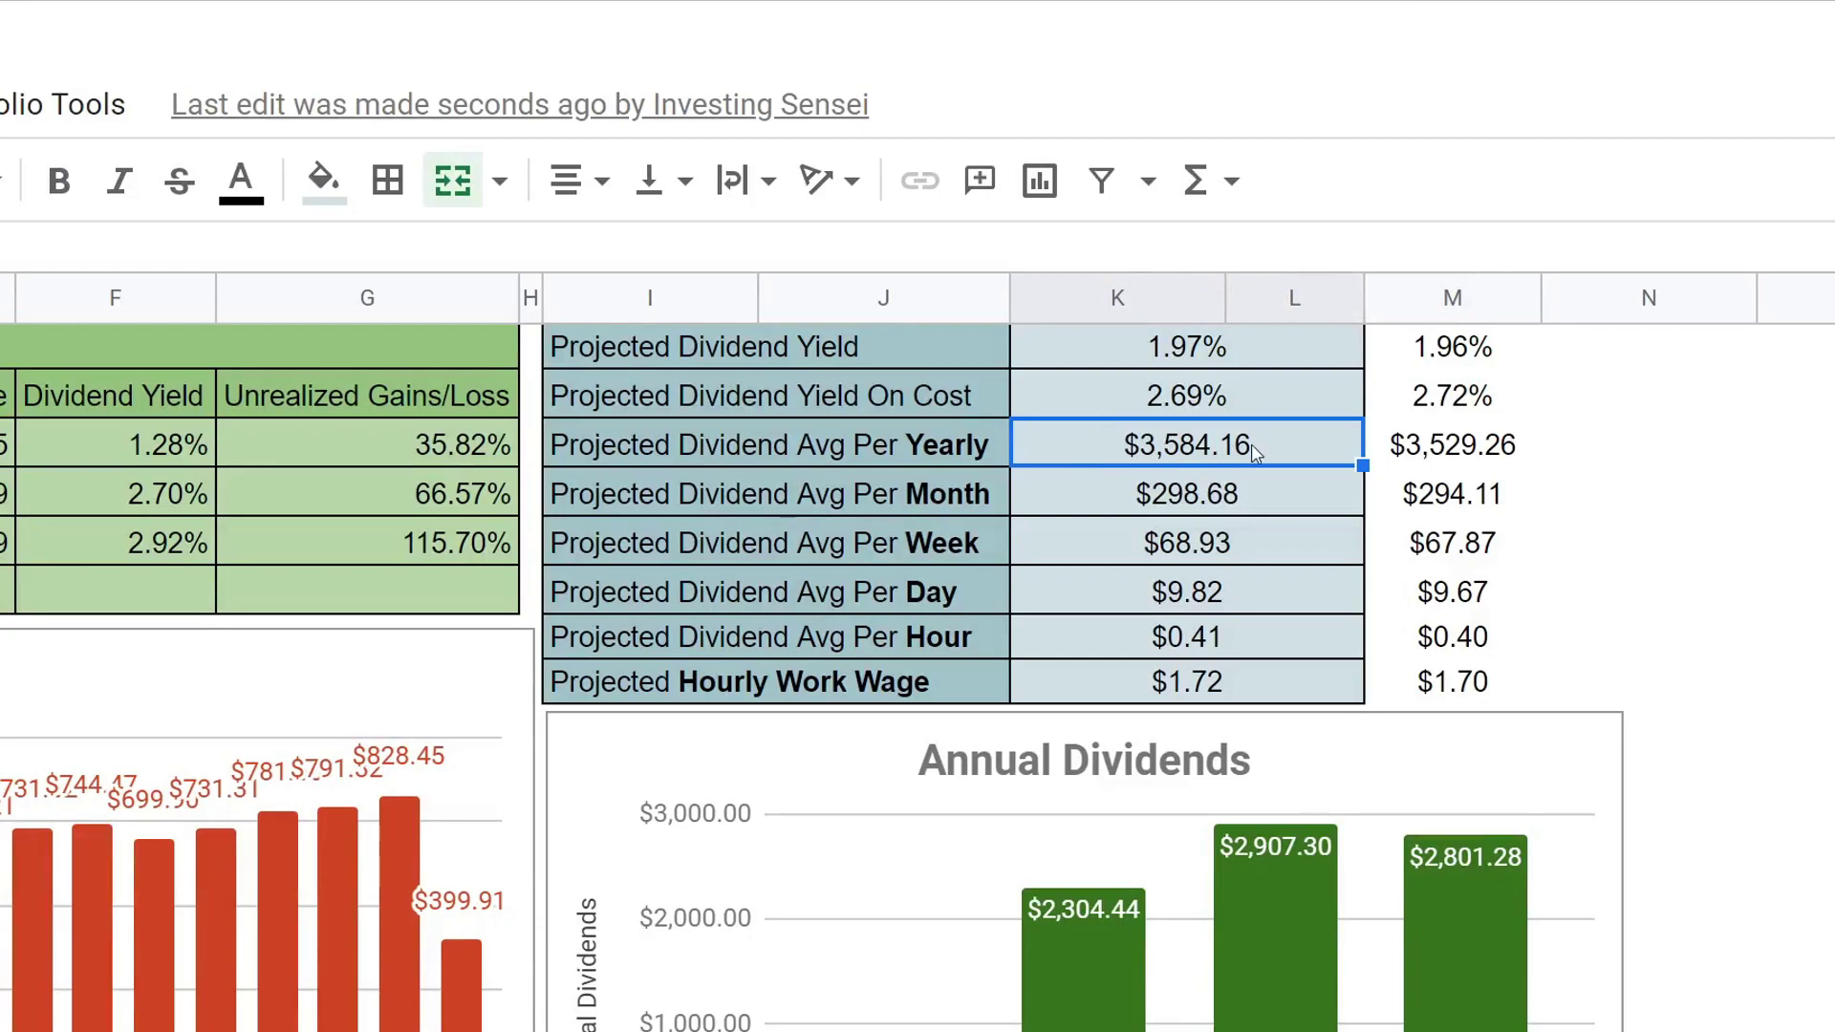
{"action": "left_click", "coordinate": [1486, 446]}
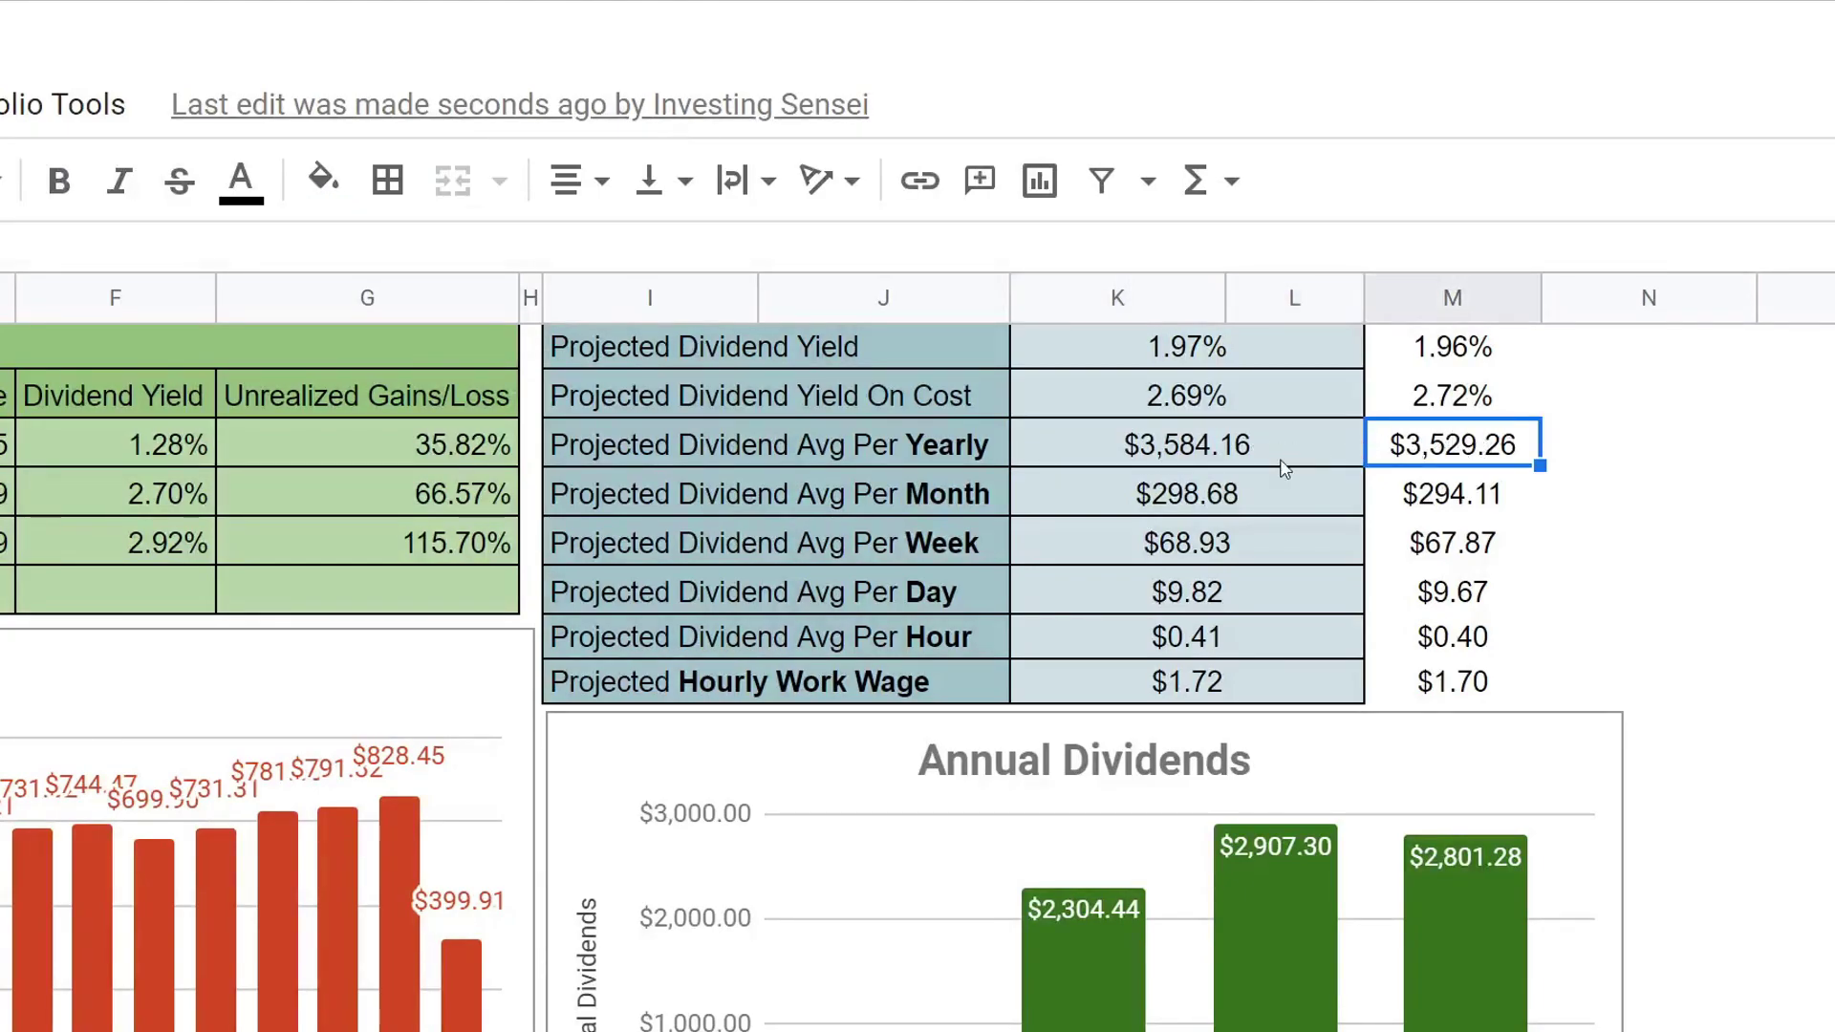
{"action": "left_click", "coordinate": [1247, 506]}
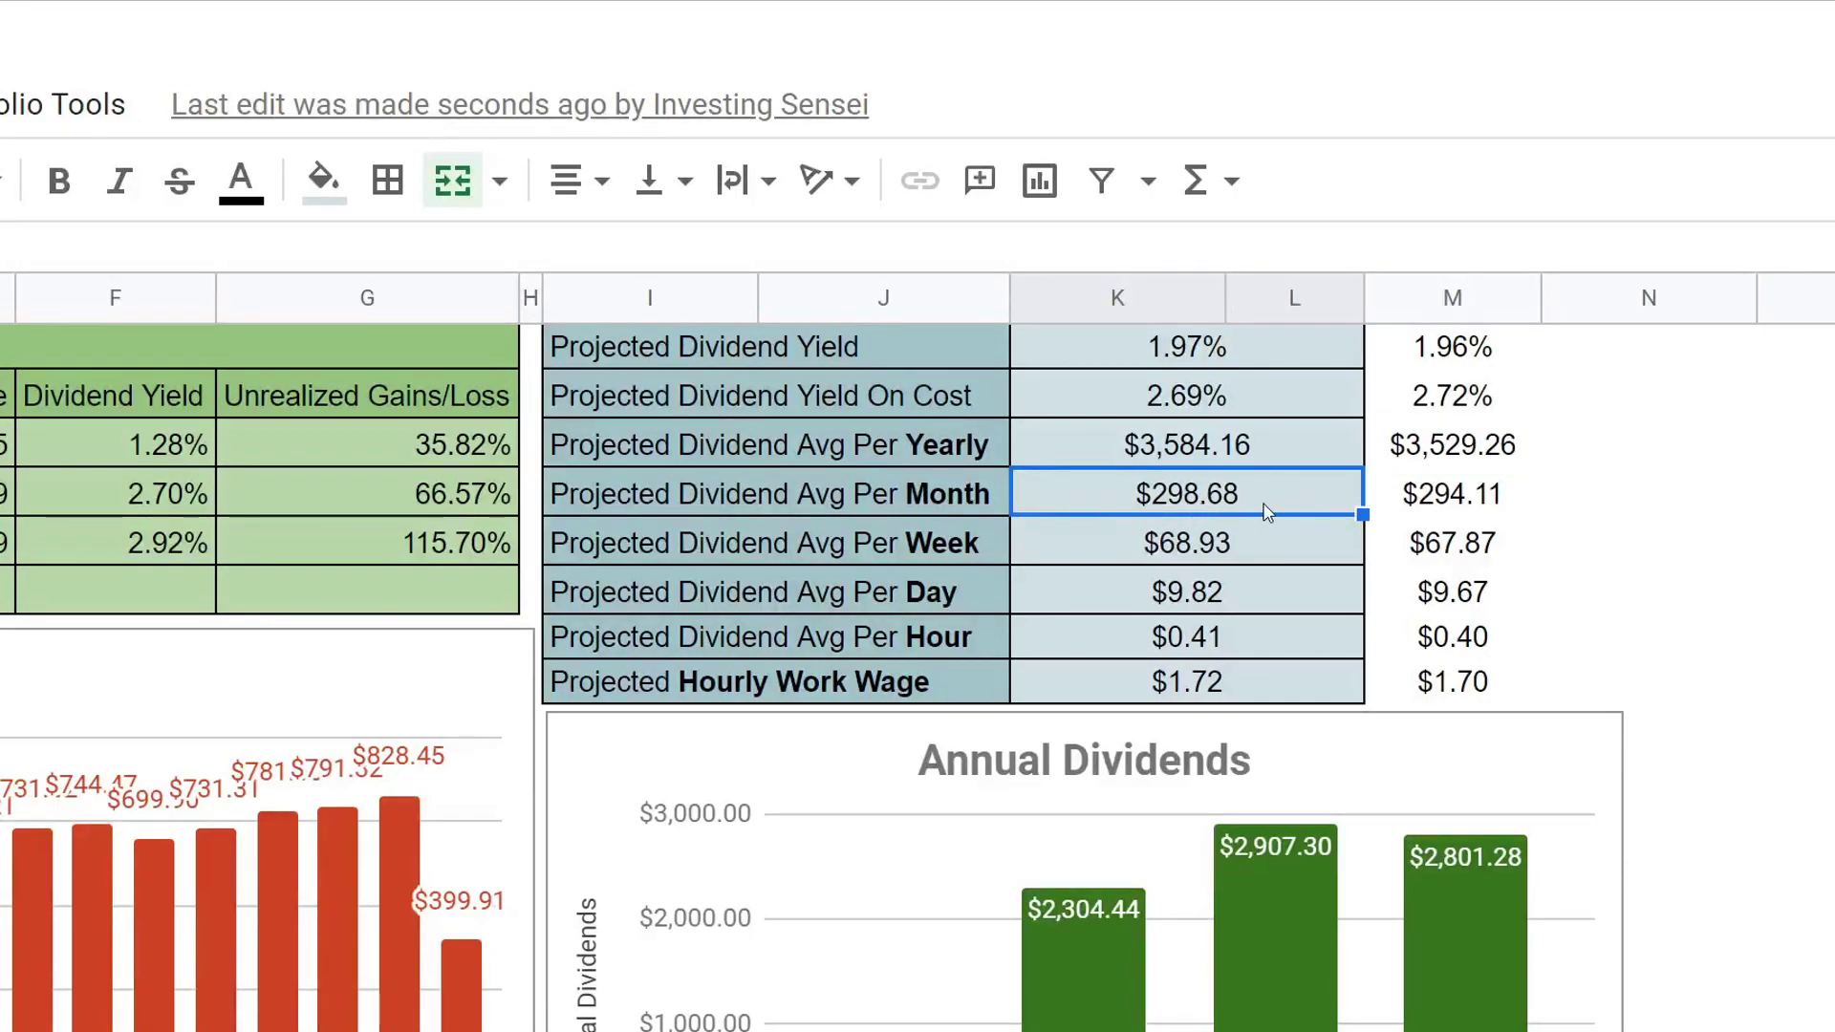
{"action": "left_click", "coordinate": [1414, 502]}
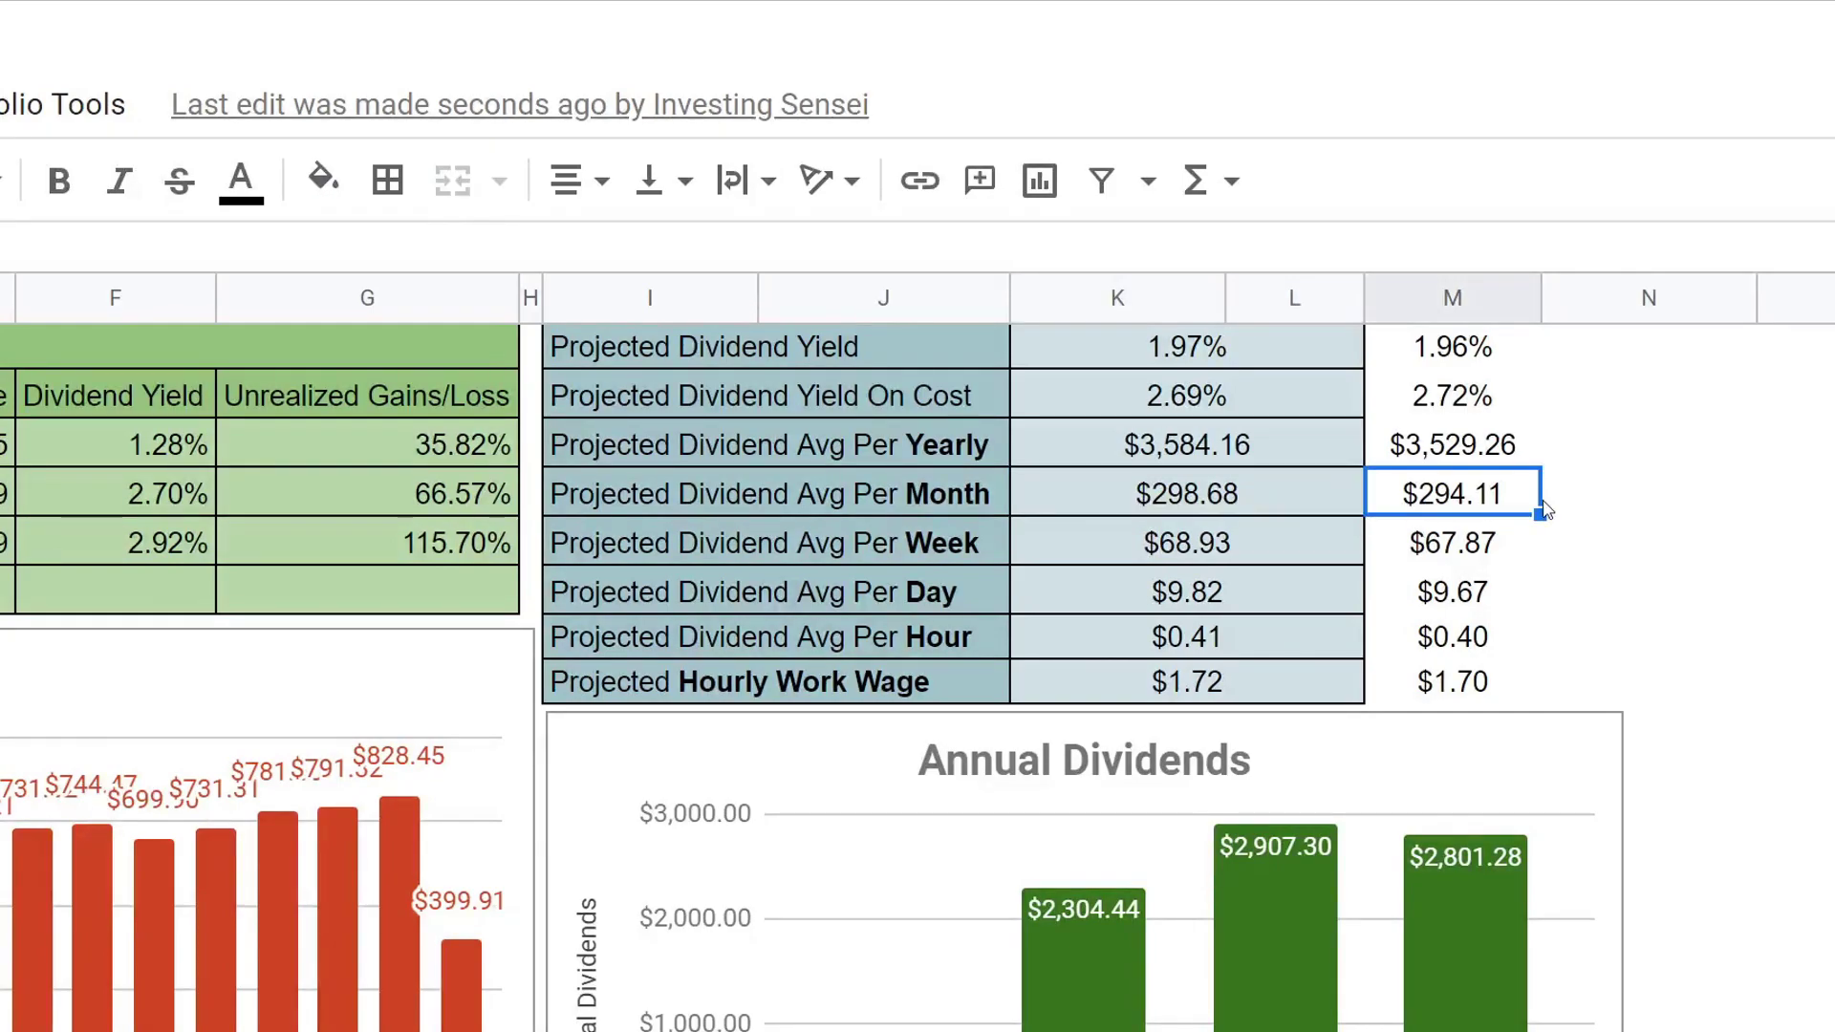
Compare the projected weekly, daily and hourly averages and hourly work wage with column M, then review the whole projection block.
{"action": "left_click", "coordinate": [1291, 560]}
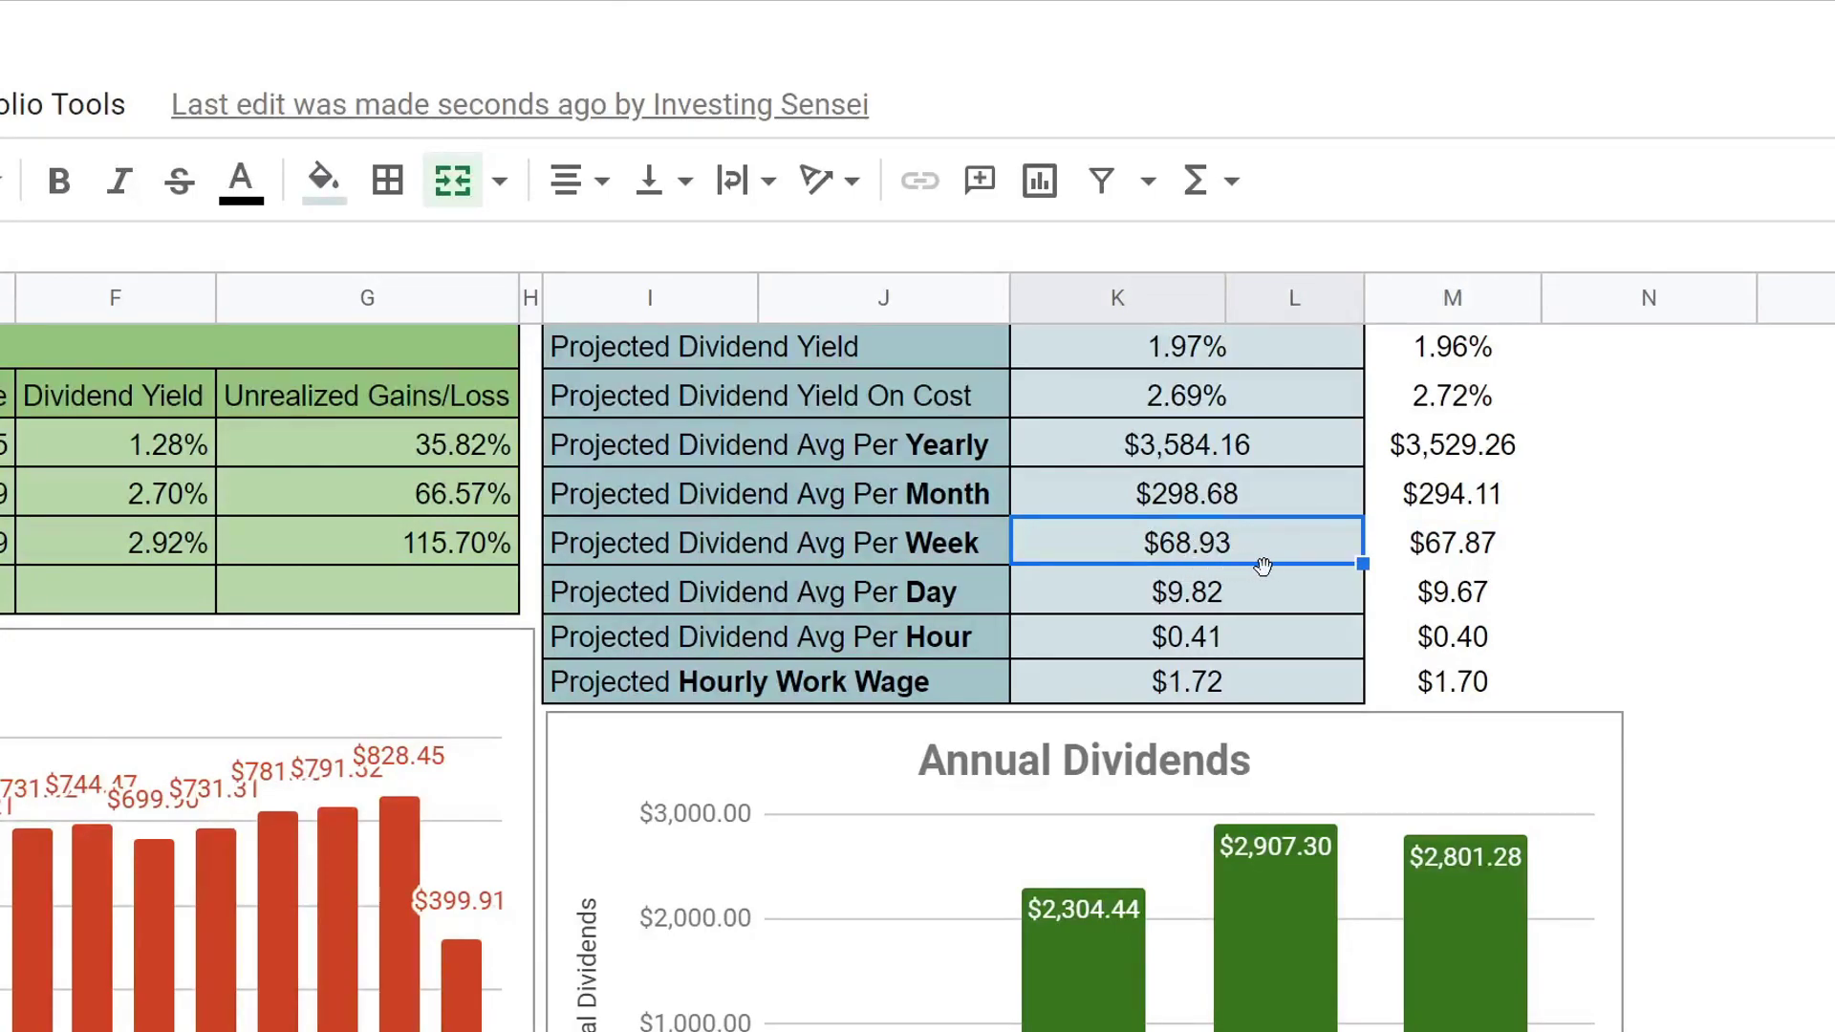
{"action": "left_click", "coordinate": [1483, 545]}
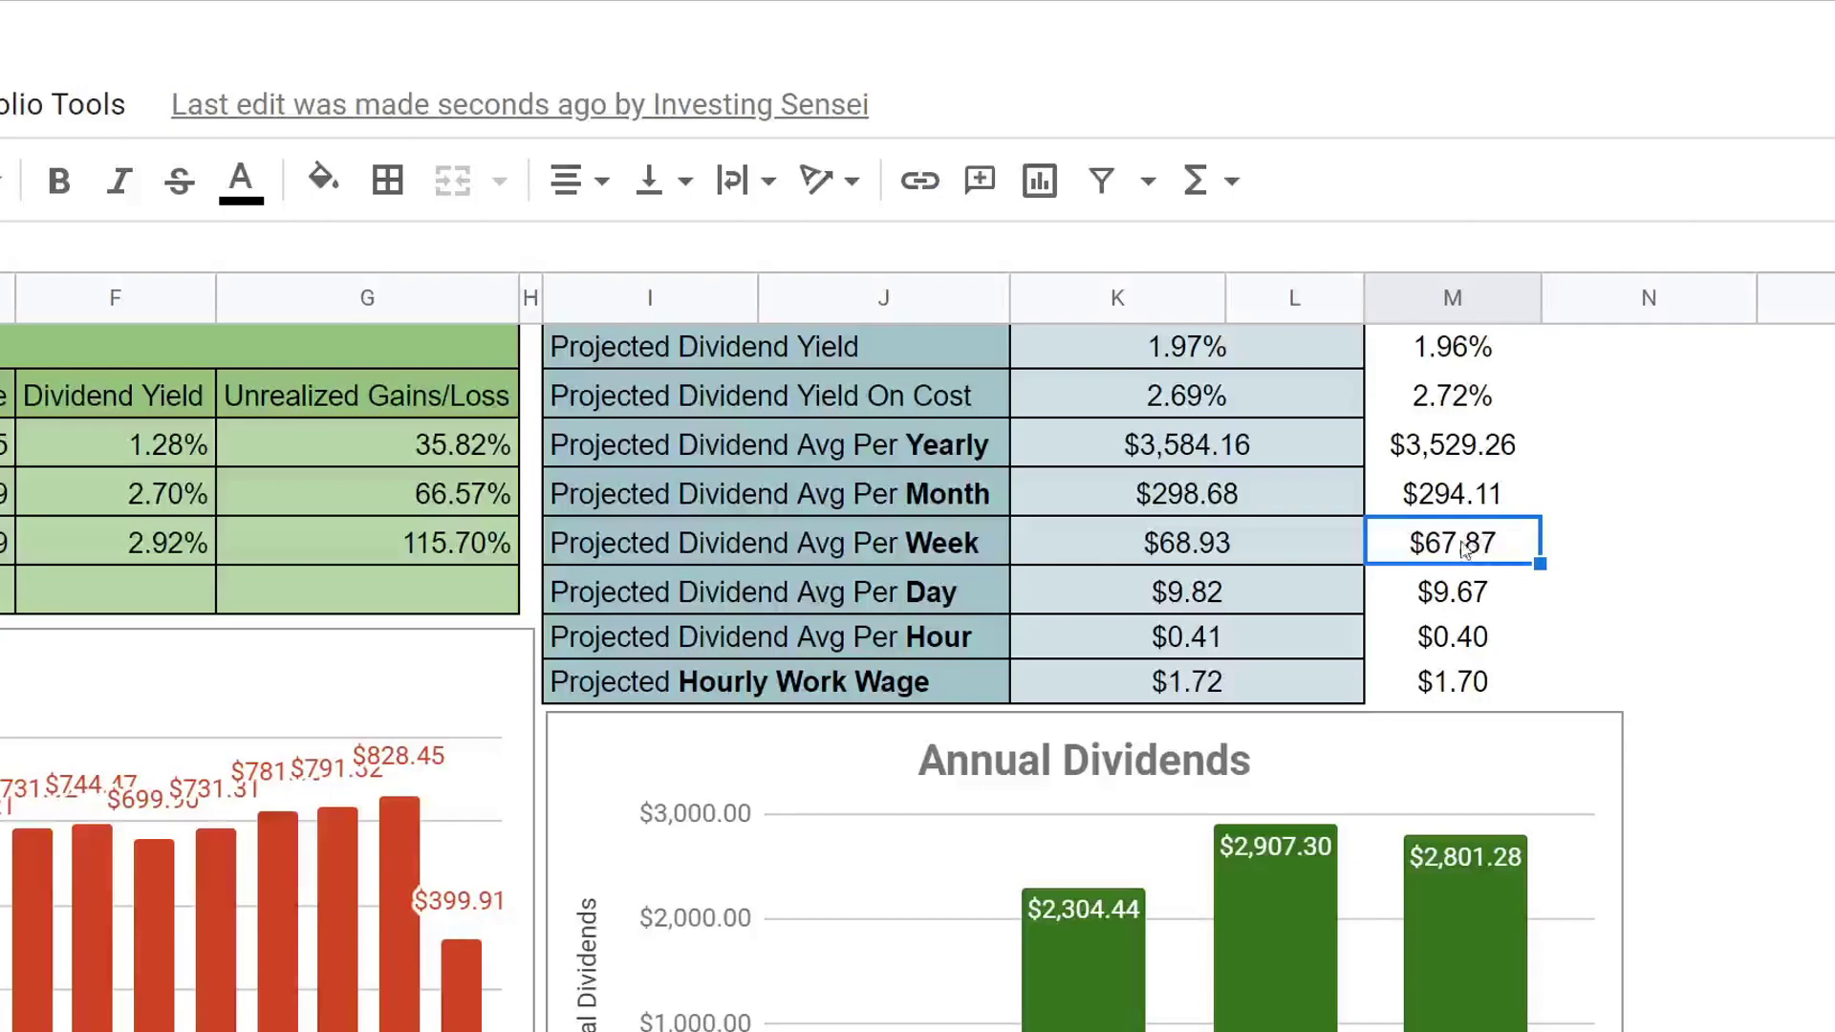
{"action": "left_click", "coordinate": [1252, 592]}
{"action": "left_click_drag", "start_coordinate": [1376, 592], "coordinate": [1295, 592]}
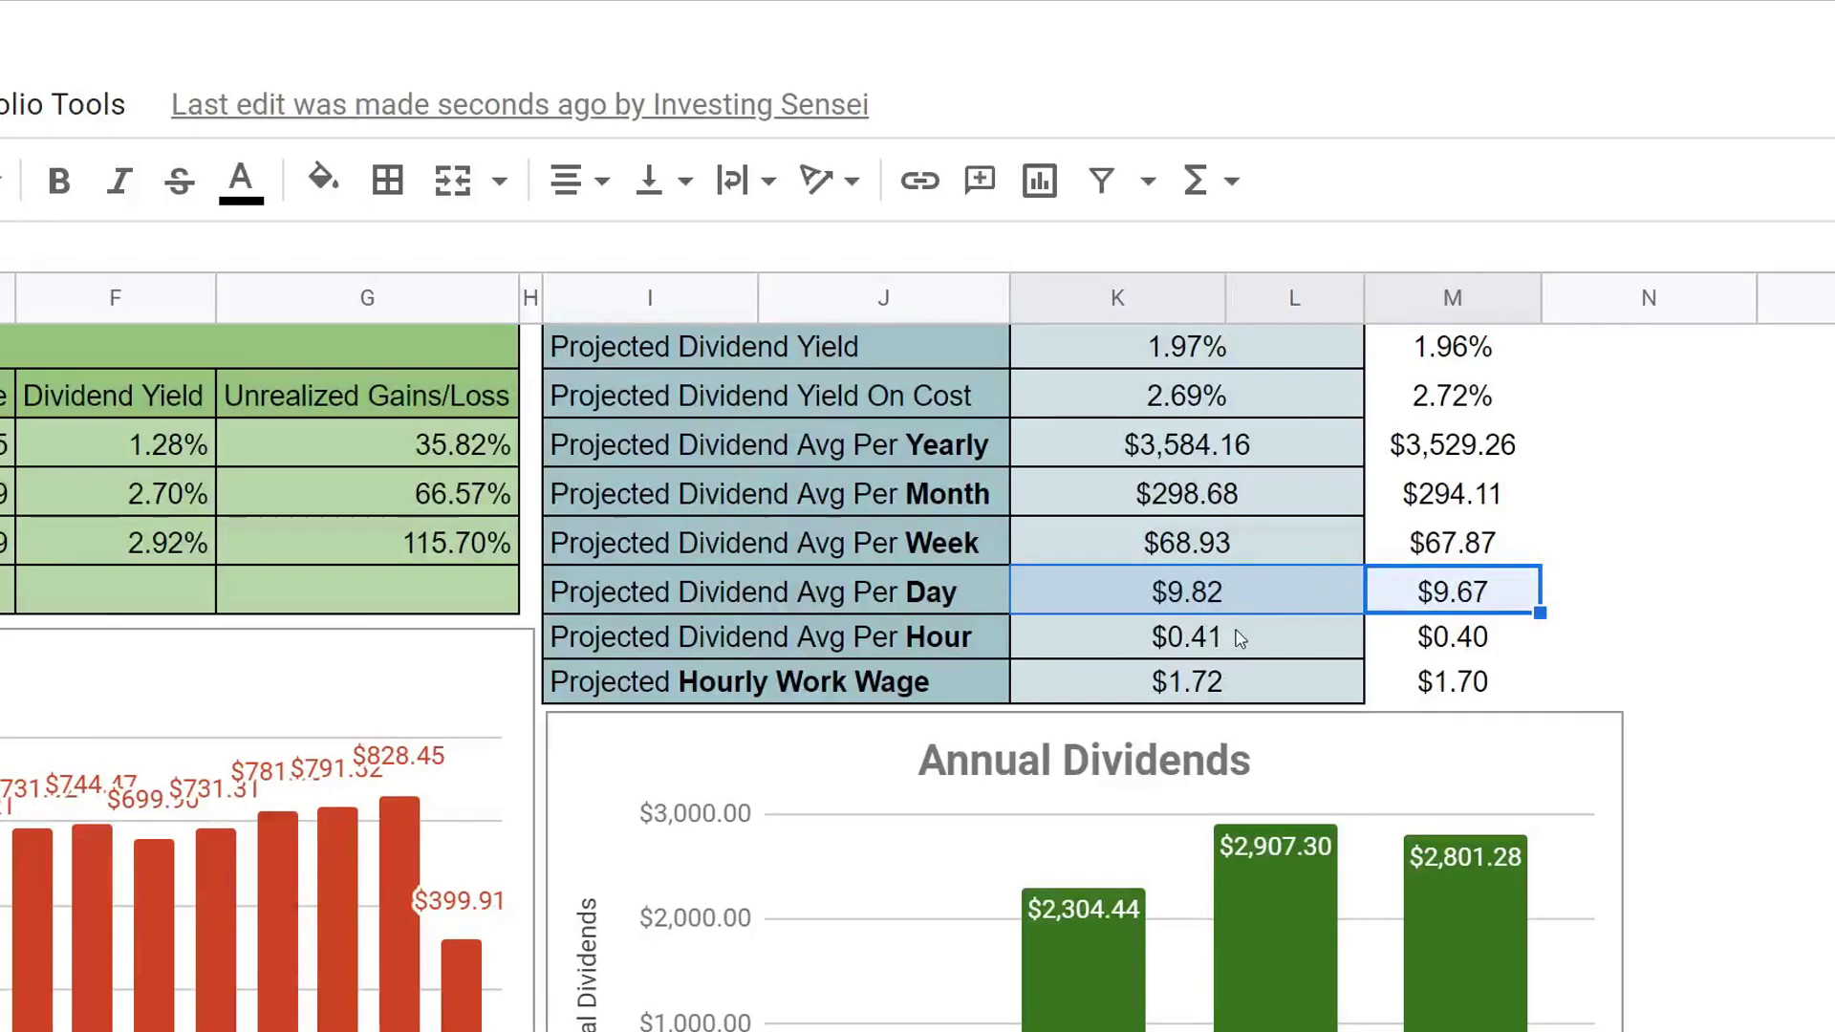
{"action": "left_click_drag", "start_coordinate": [1290, 621], "coordinate": [1430, 650]}
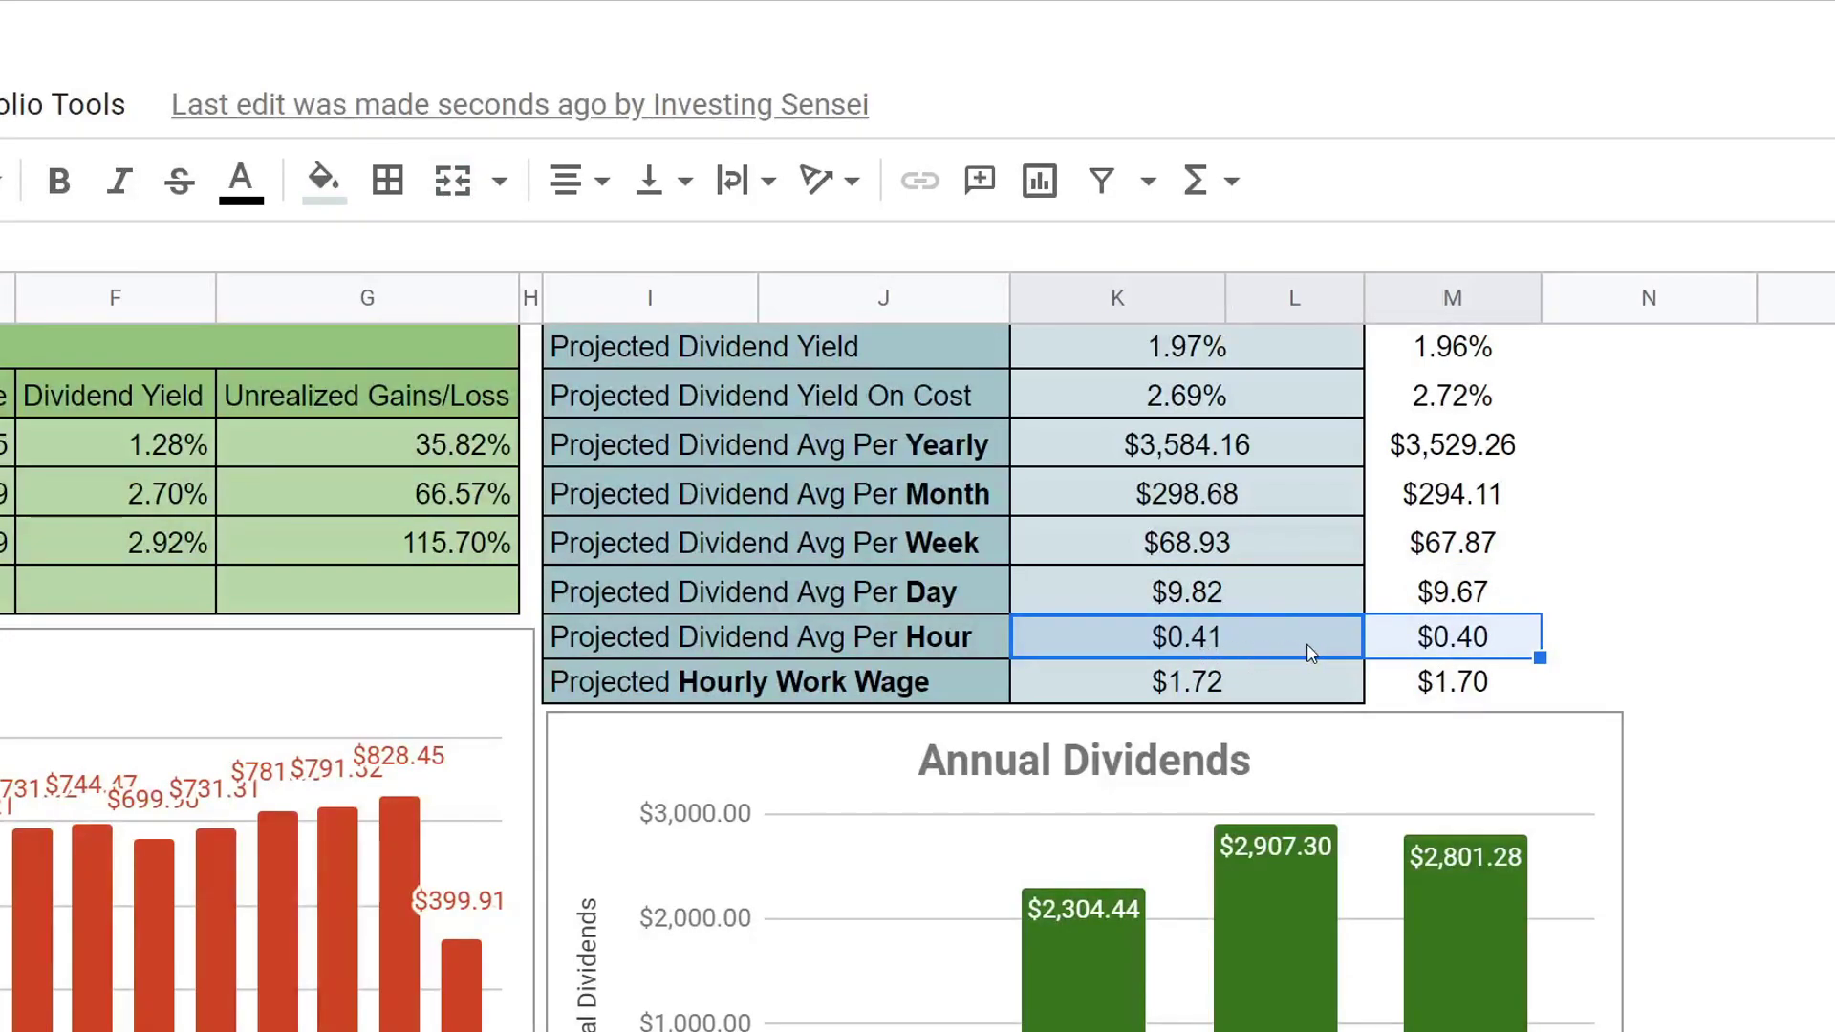
{"action": "left_click", "coordinate": [1256, 682]}
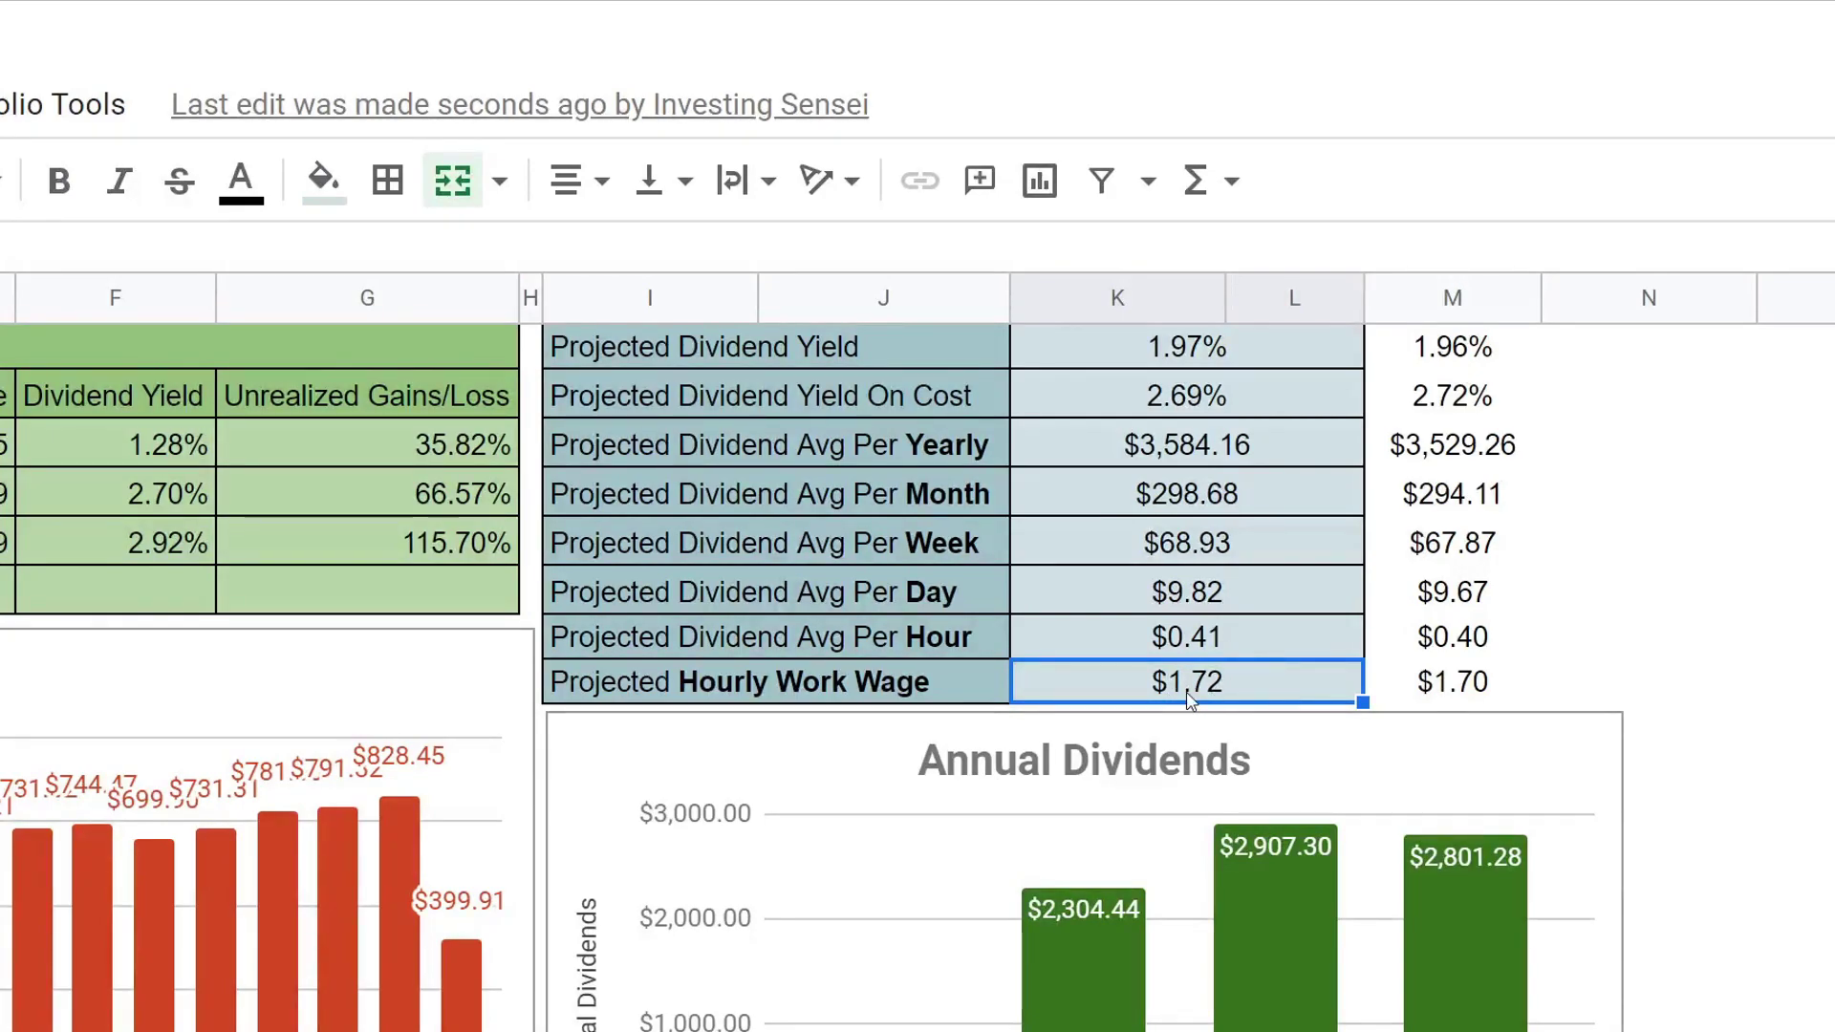
{"action": "left_click", "coordinate": [1431, 680]}
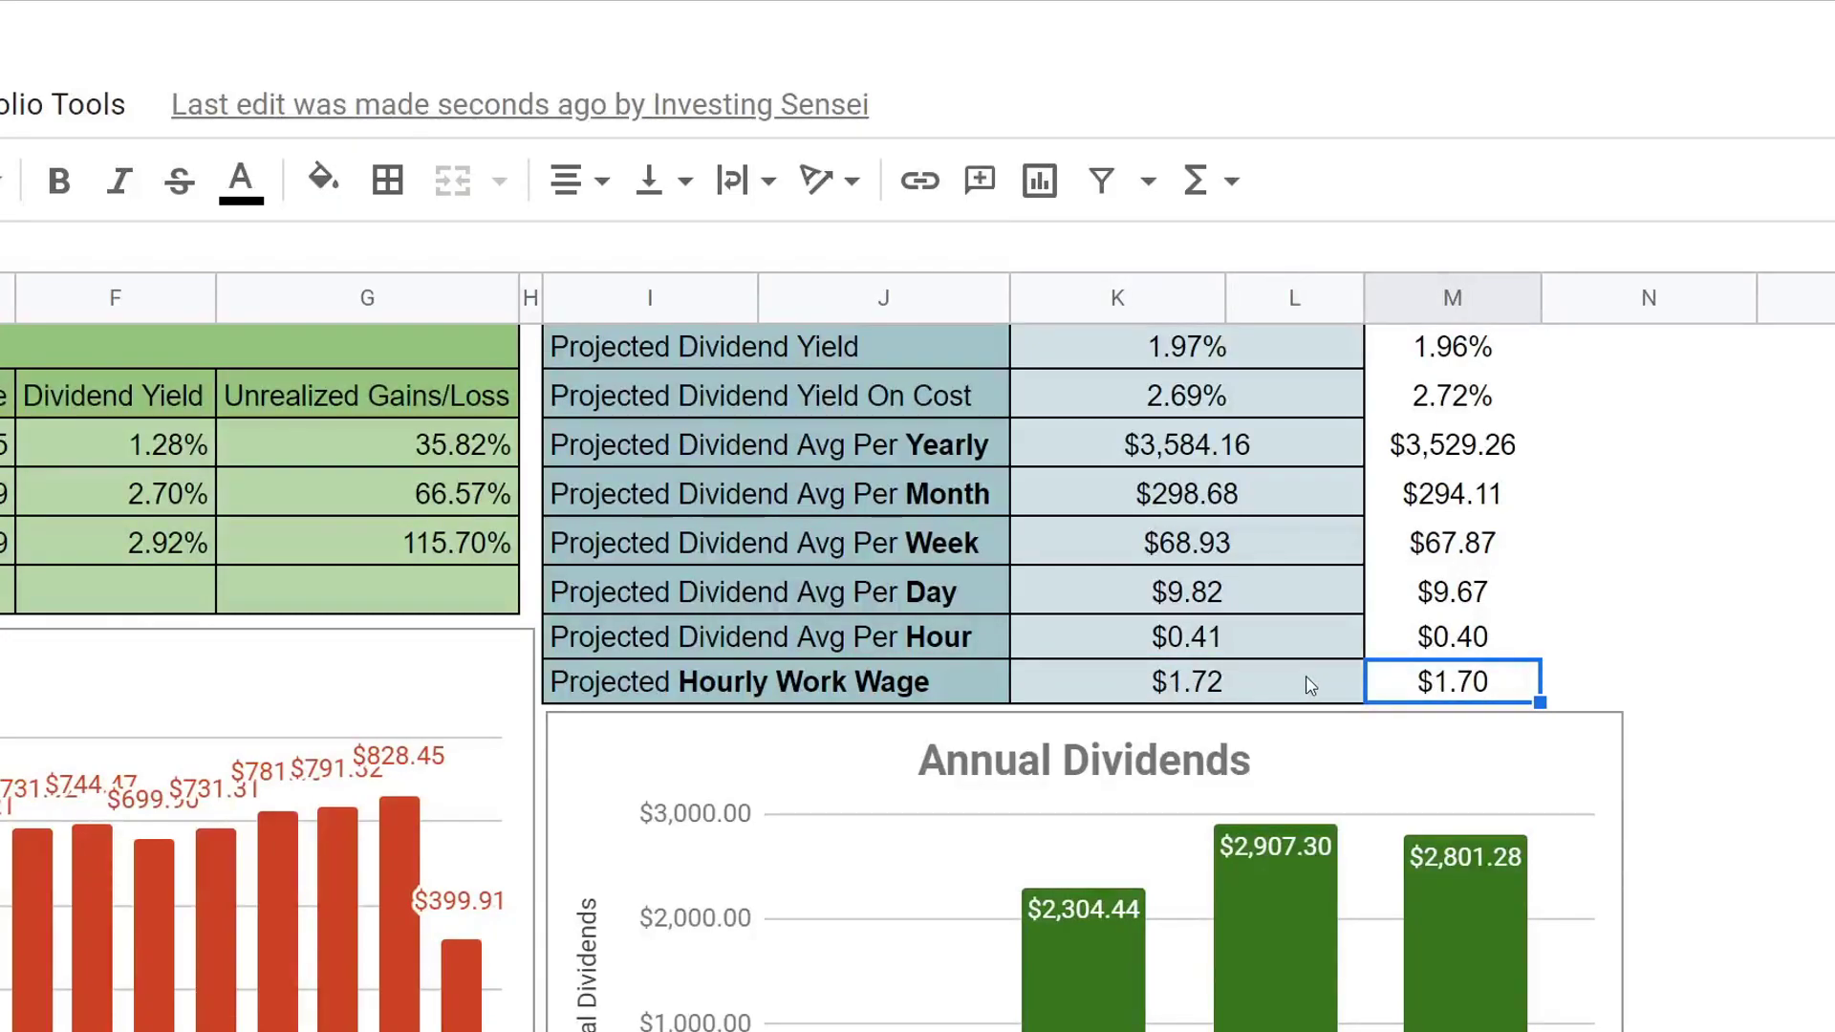
{"action": "left_click", "coordinate": [1276, 685]}
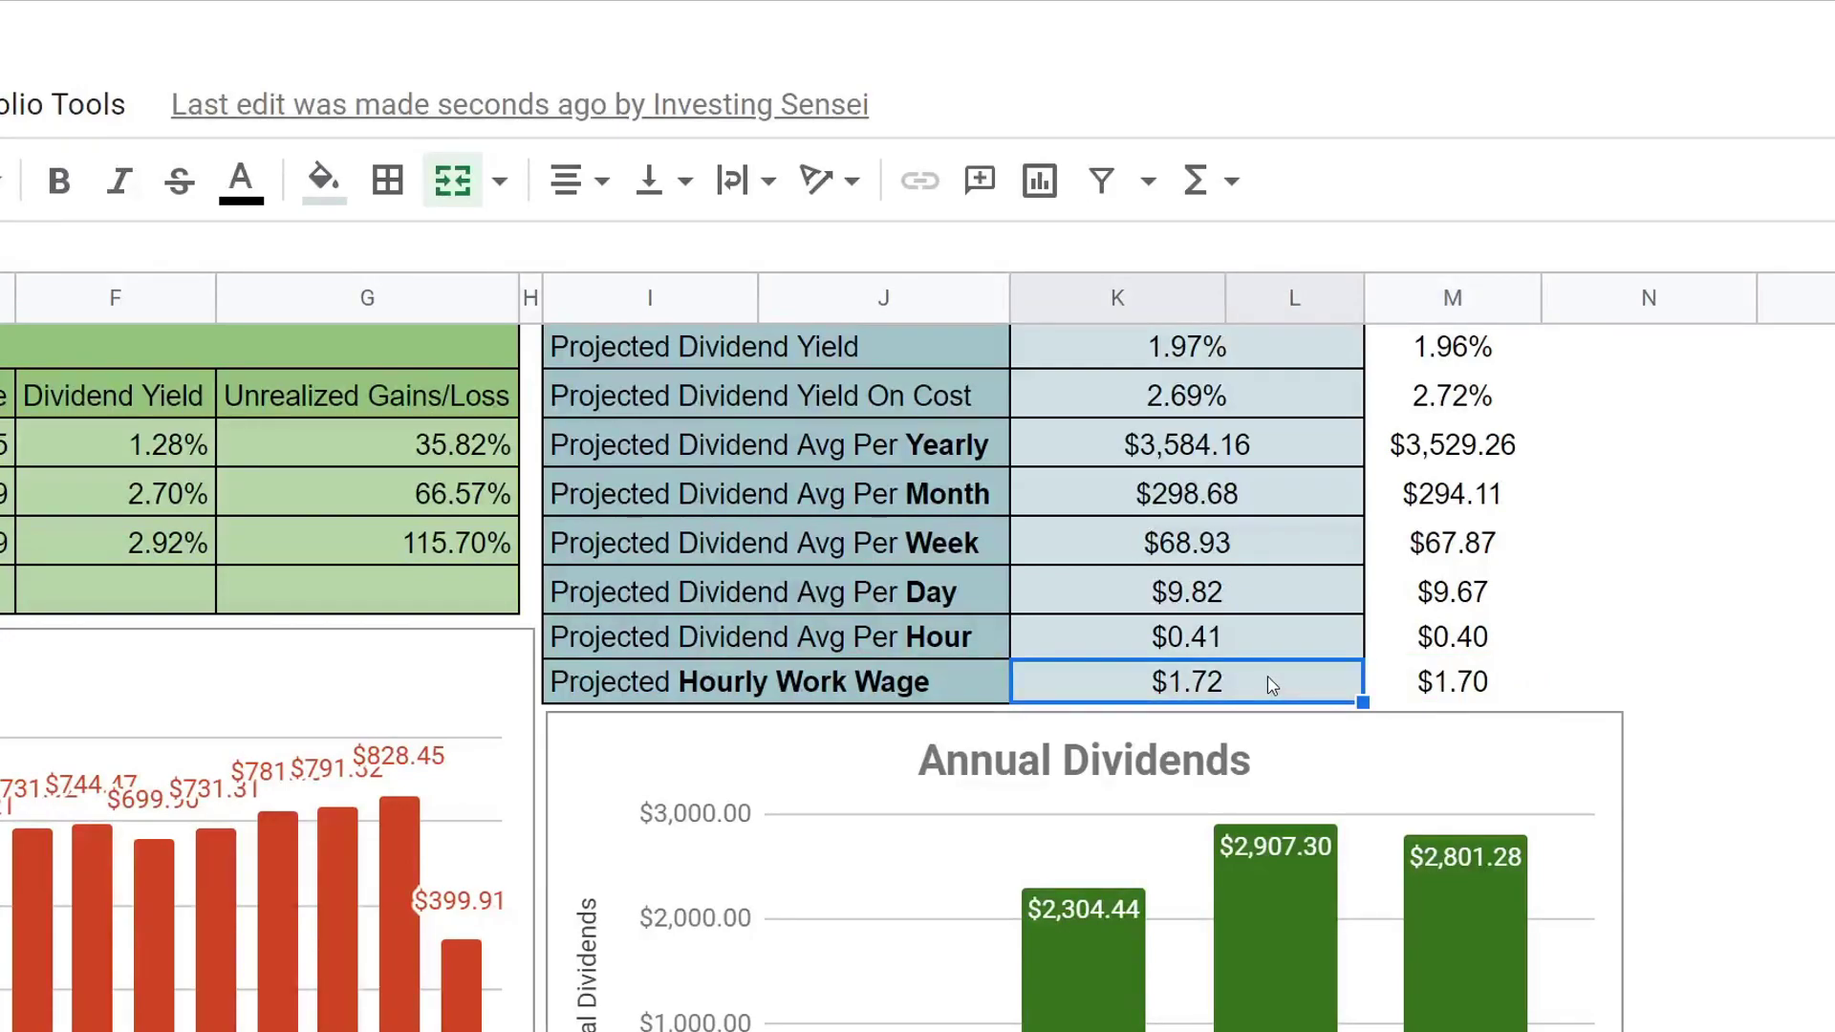
{"action": "left_click_drag", "start_coordinate": [834, 342], "coordinate": [1407, 679]}
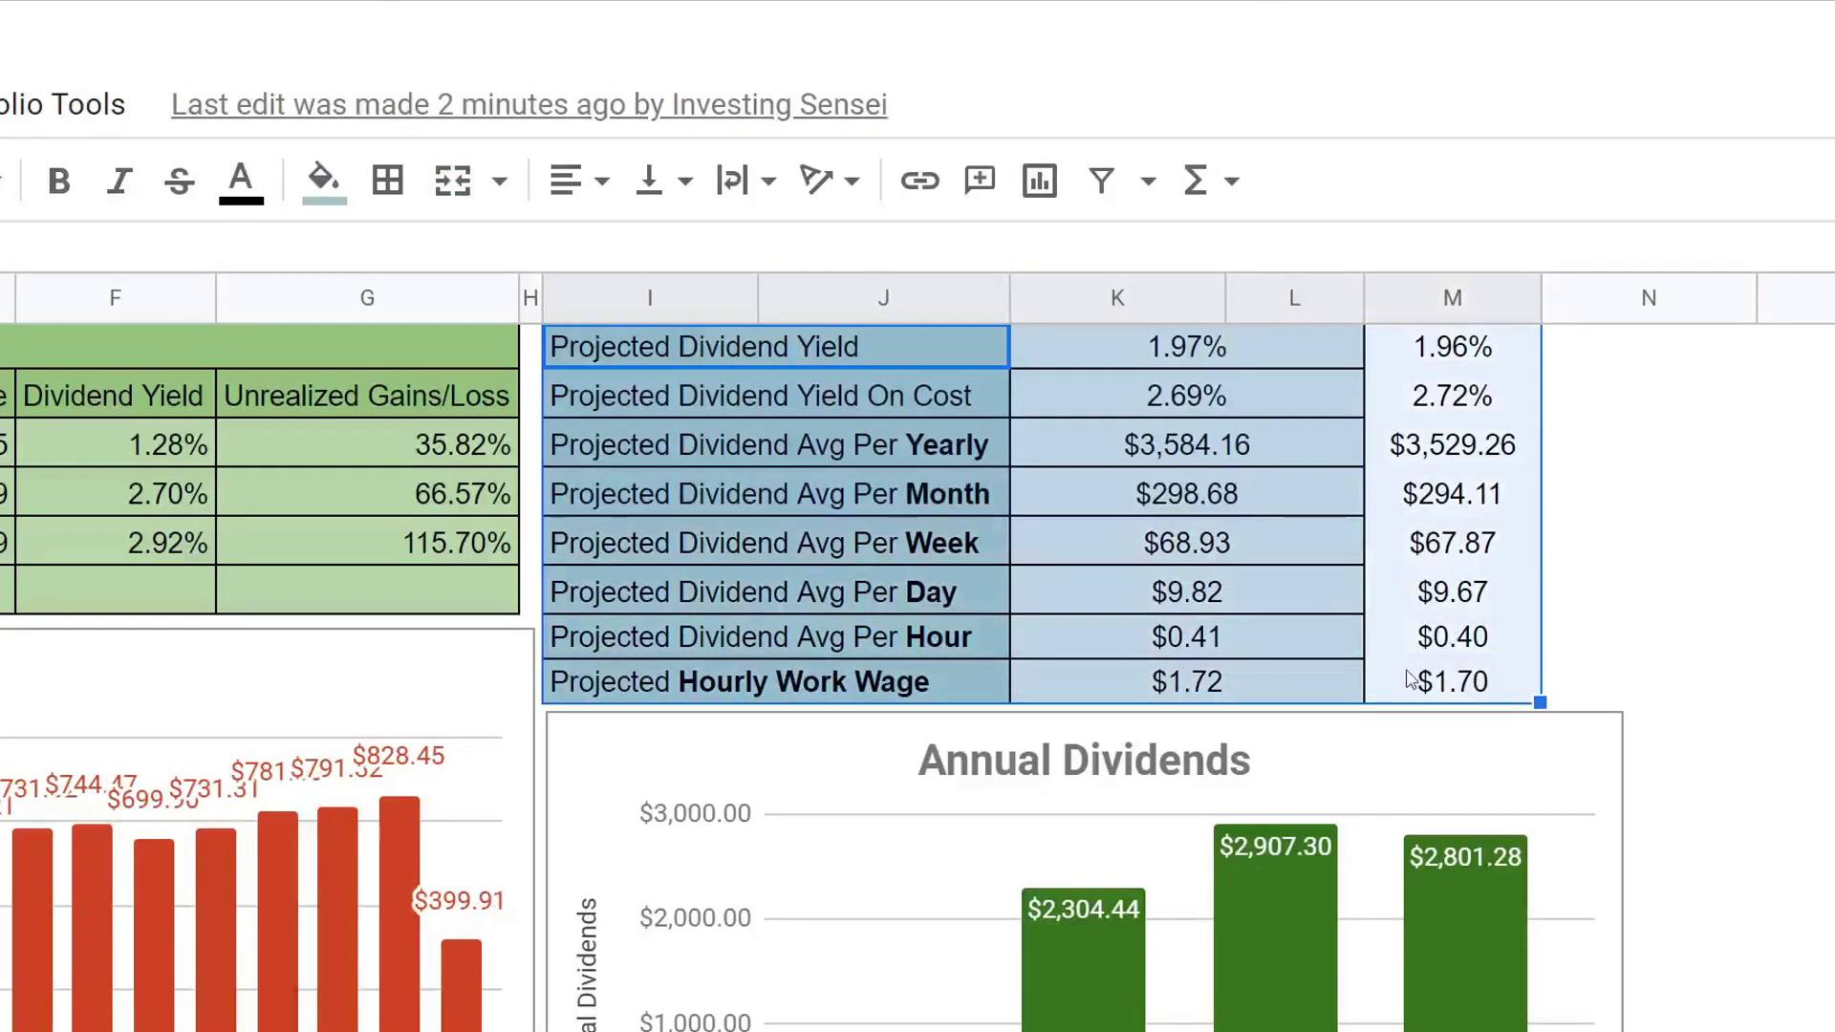
{"action": "left_click", "coordinate": [1137, 506]}
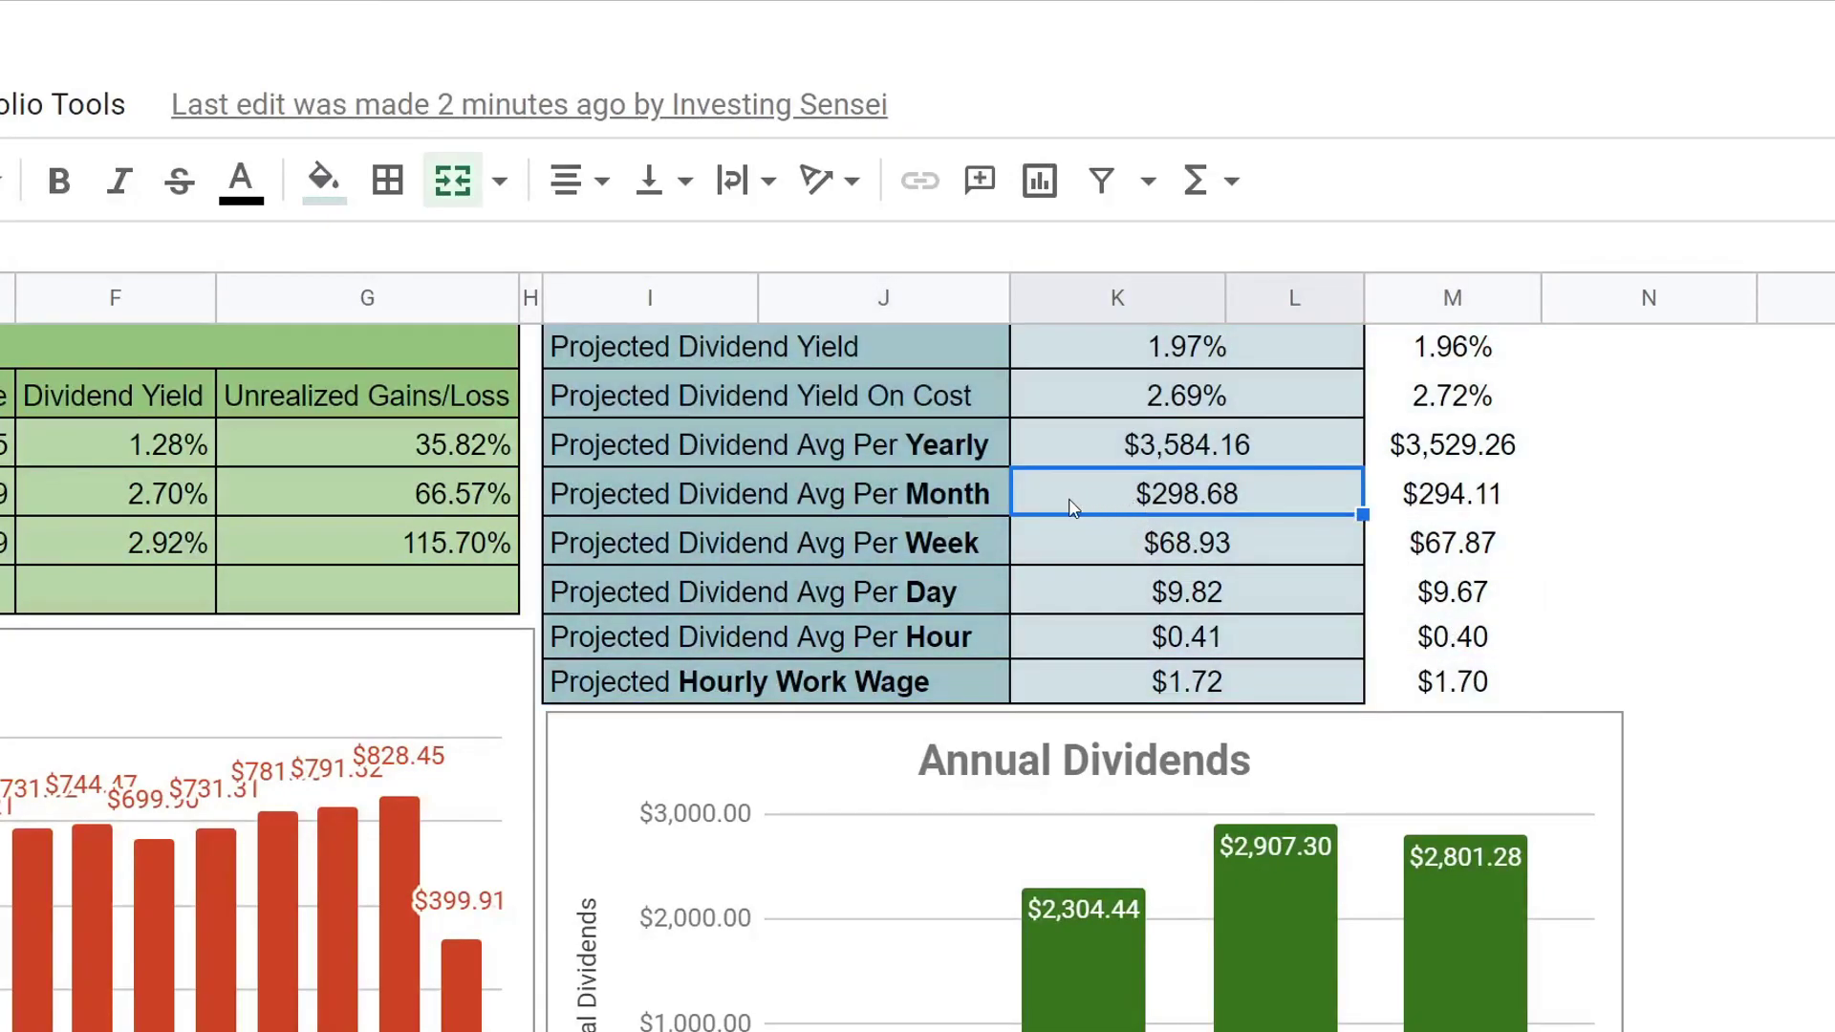